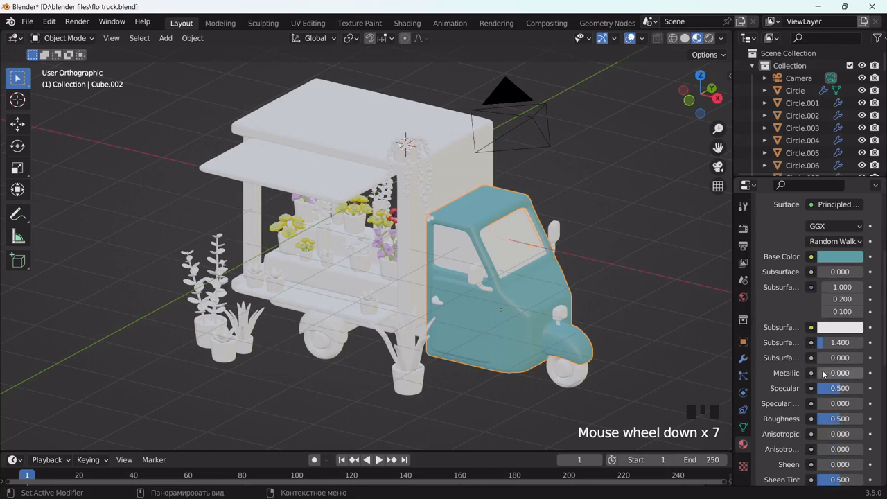
Give the cab material Metallic 0.5, Roughness 0.2 and Clearcoat 1.0, then select the cargo box and cab
left_click(841, 372)
type("0.5")
key("Return")
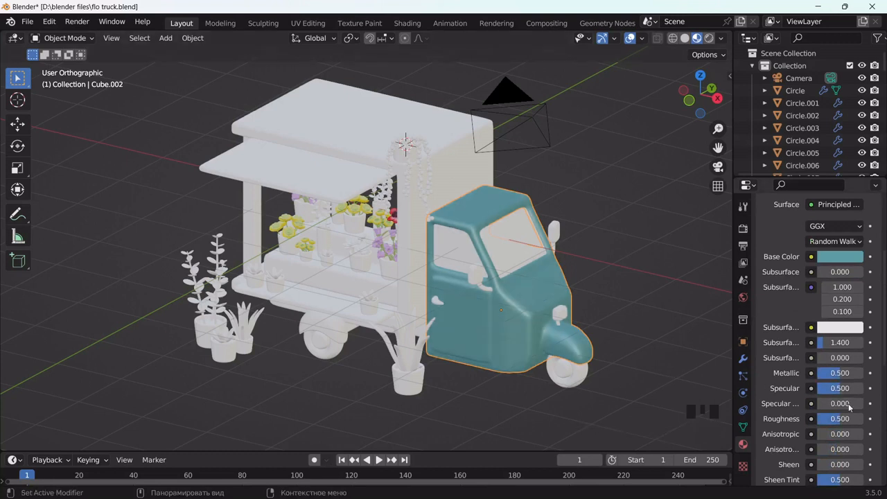
left_click(841, 417)
key("Return")
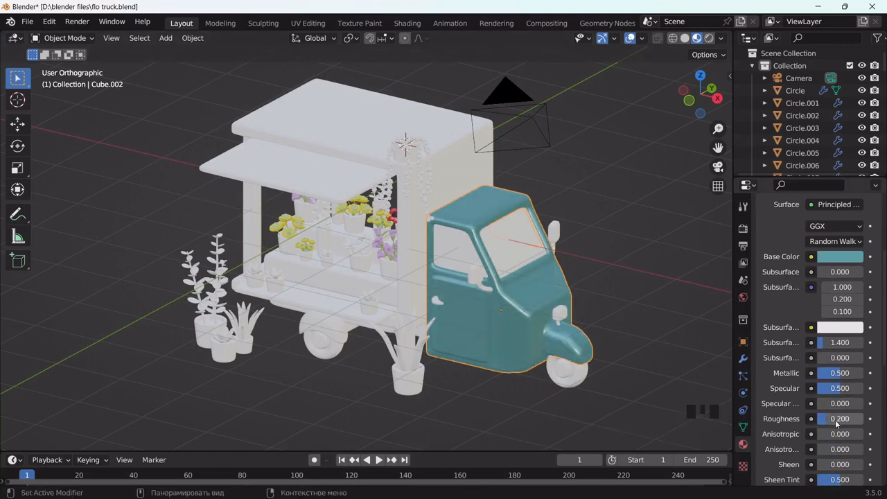
scroll(749, 409, "down", 3)
left_click_drag(821, 439, 864, 439)
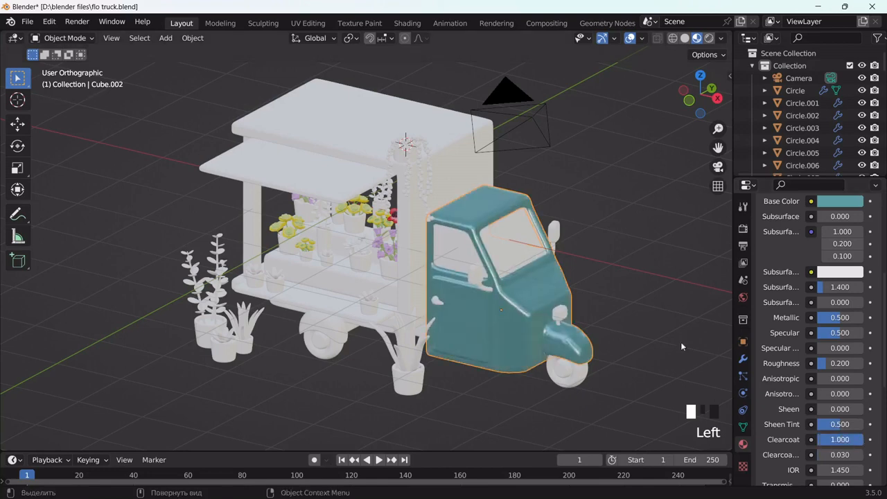
left_click(521, 236)
left_click(510, 307, "shift")
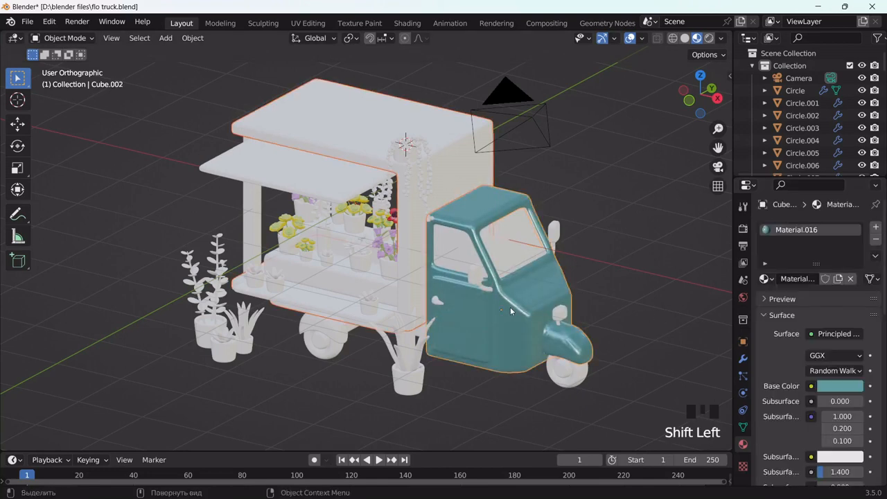
Link the cab's teal material onto the cargo box with Ctrl+L
key("ctrl+l")
left_click(495, 339)
left_click(500, 338)
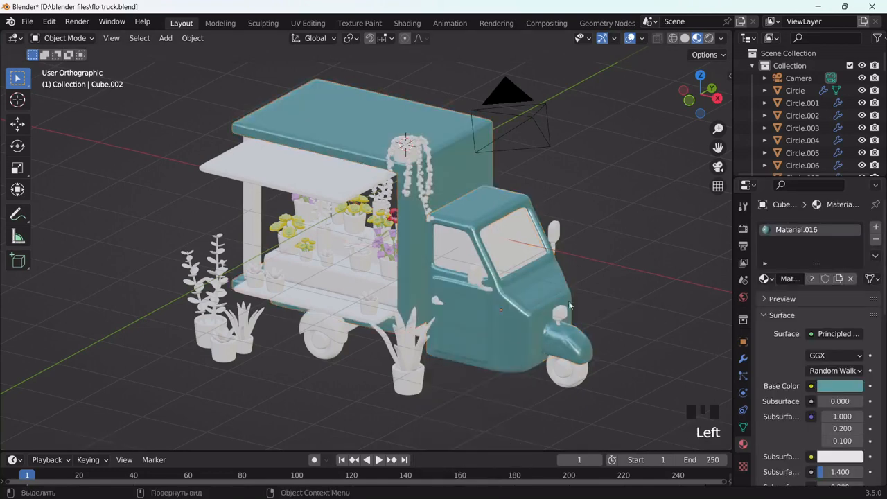
scroll(500, 336, "up", 4)
left_click_drag(717, 147, 555, 85)
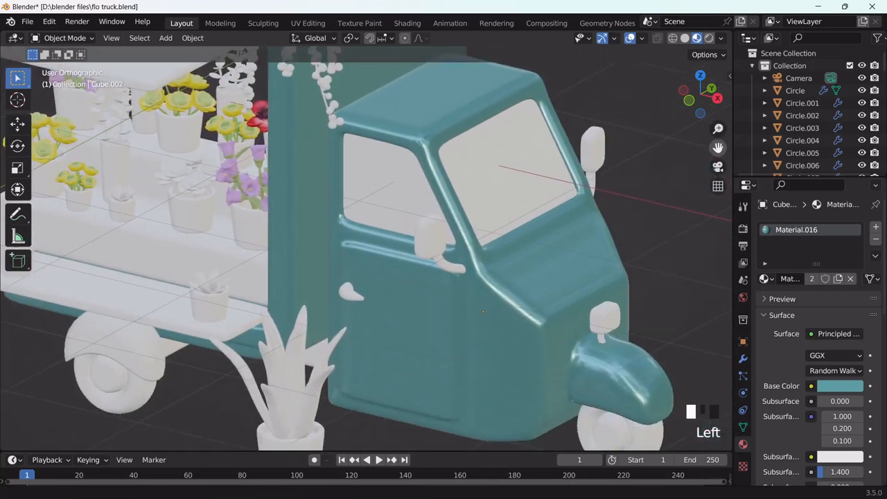
scroll(543, 302, "down", 2)
middle_click_drag(501, 313, 440, 318)
scroll(340, 312, "down", 2)
Give the chassis a new dark grey material with slightly raised Metallic
left_click(342, 313)
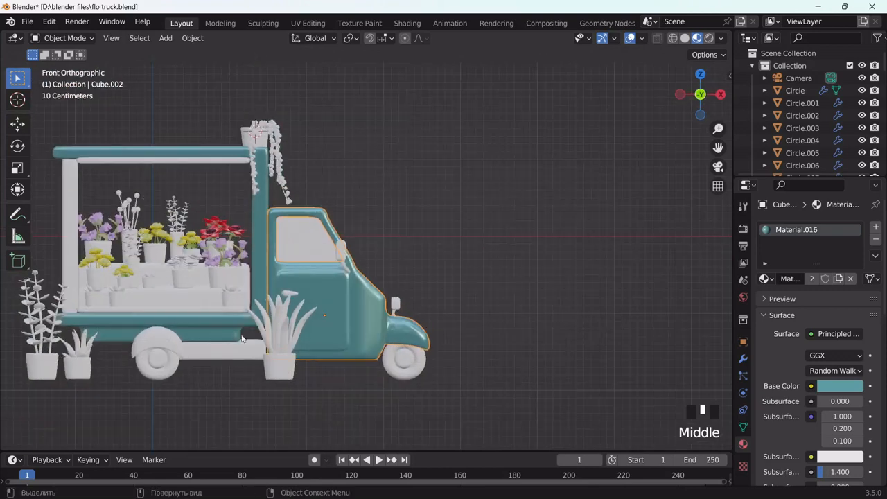
left_click(225, 349)
left_click(833, 278)
left_click(840, 385)
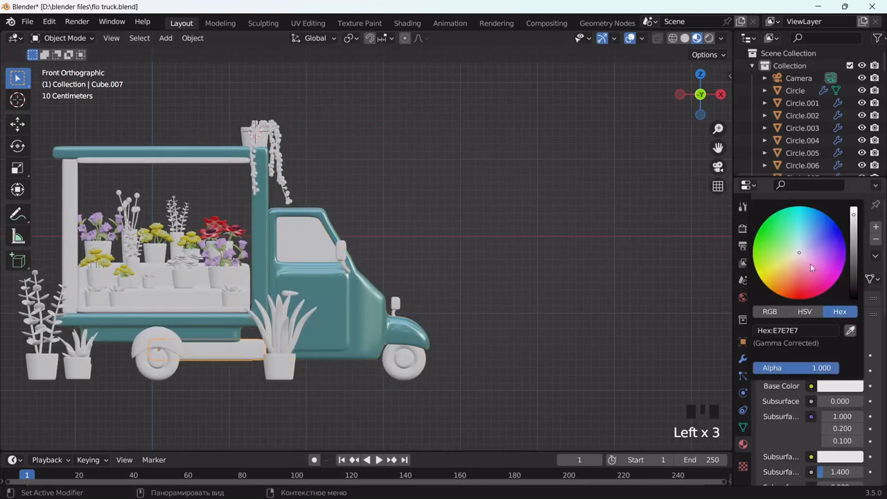
left_click_drag(853, 223, 853, 267)
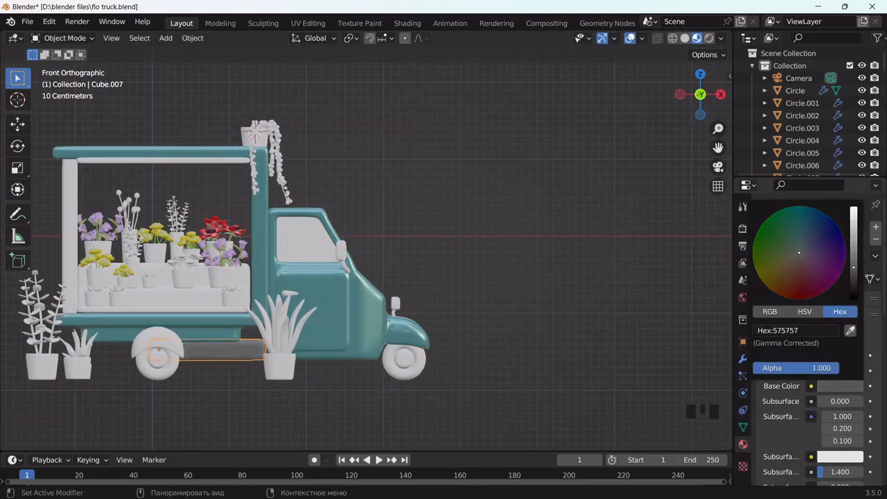
scroll(785, 417, "down", 4)
left_click_drag(825, 429, 841, 428)
middle_click_drag(497, 311, 239, 329)
scroll(167, 358, "up", 3)
Link the teal cab material onto the rear wheel arch
left_click(167, 358)
left_click(338, 328, "shift")
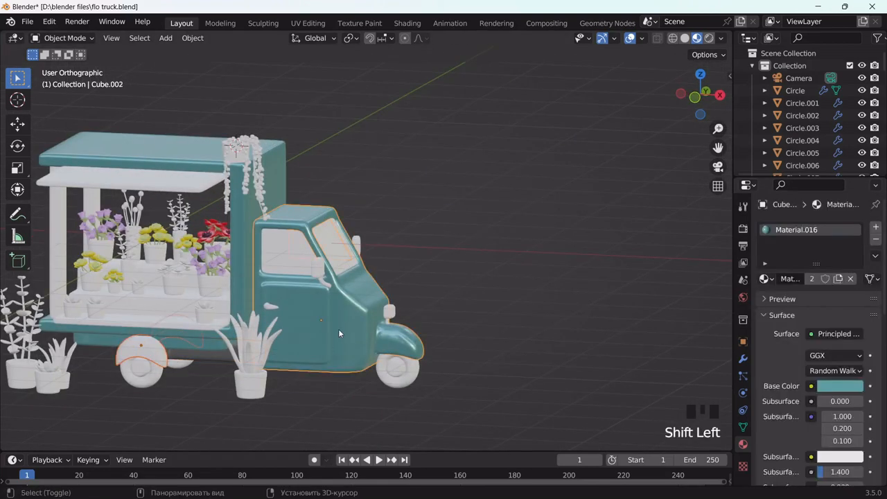
key("ctrl+l")
left_click(338, 329)
Give the front wheel a new dark grey 3F3F3F material and isolate it in local view
left_click(401, 371)
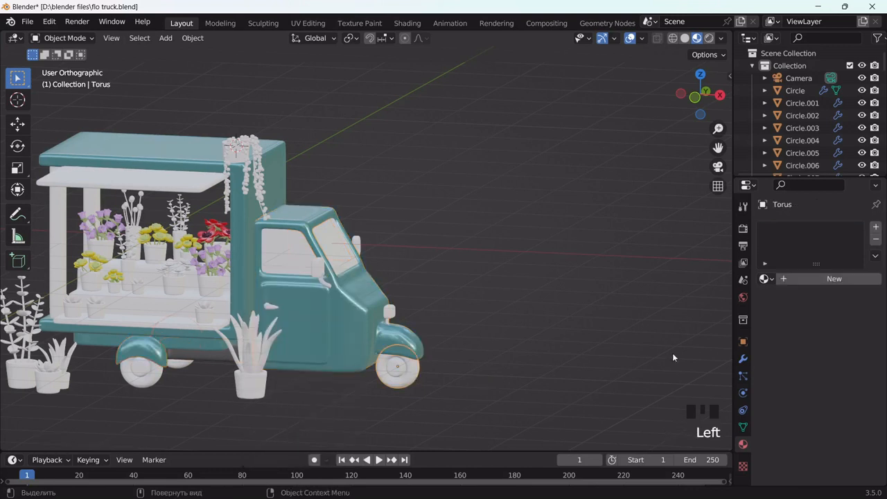
left_click(795, 281)
left_click(829, 388)
left_click_drag(852, 232, 853, 277)
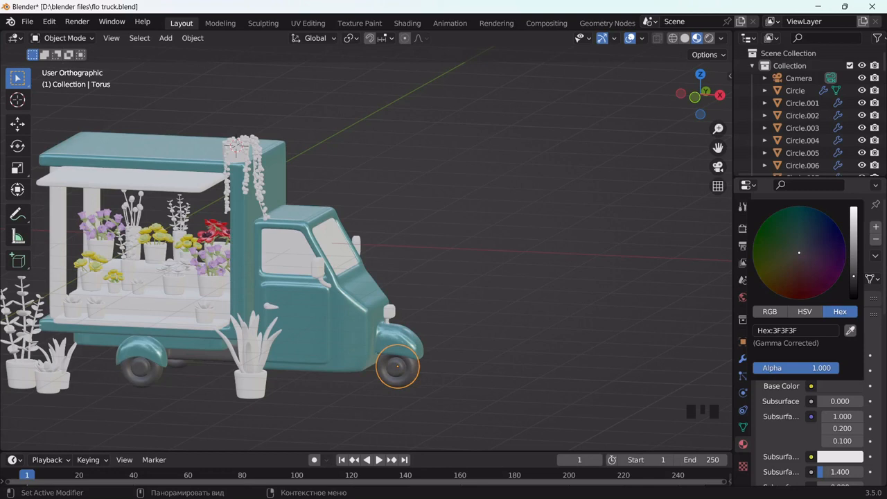
key("slash")
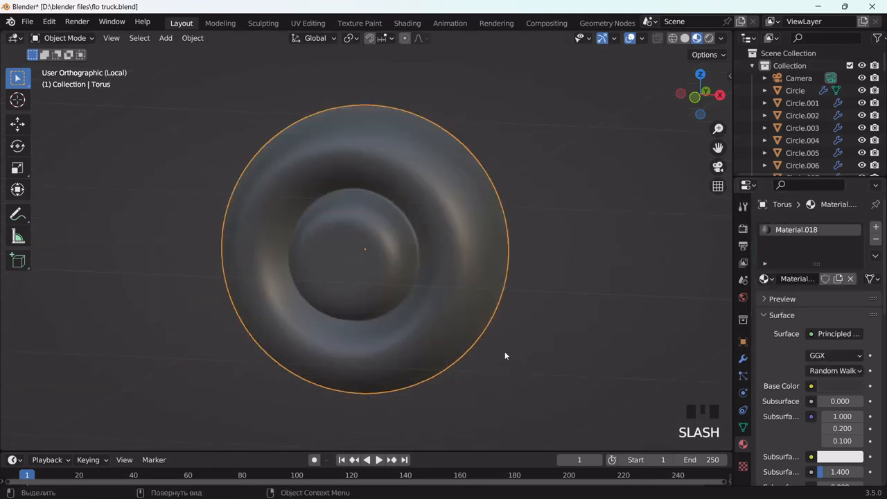
In Edit Mode with face select, start selecting the wheel's inner hub face rings
key("Tab")
middle_click_drag(477, 287, 431, 251)
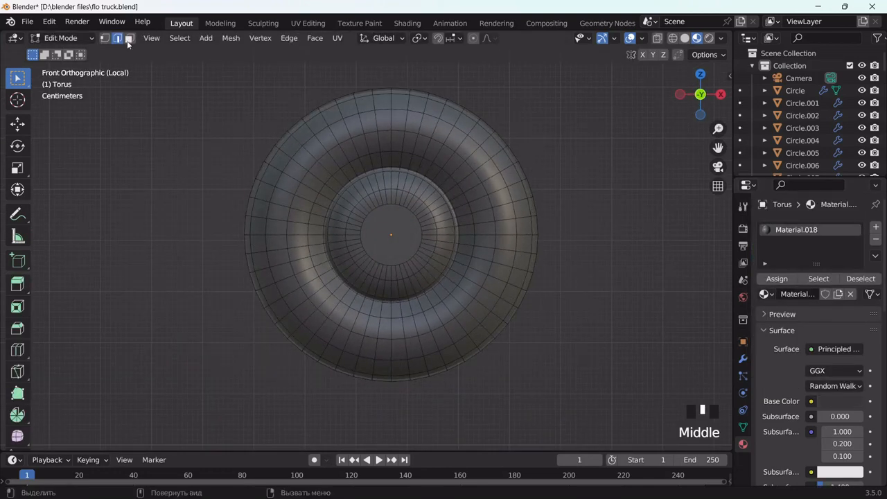
left_click(128, 37)
left_click(374, 210)
left_click(368, 199, "alt+shift")
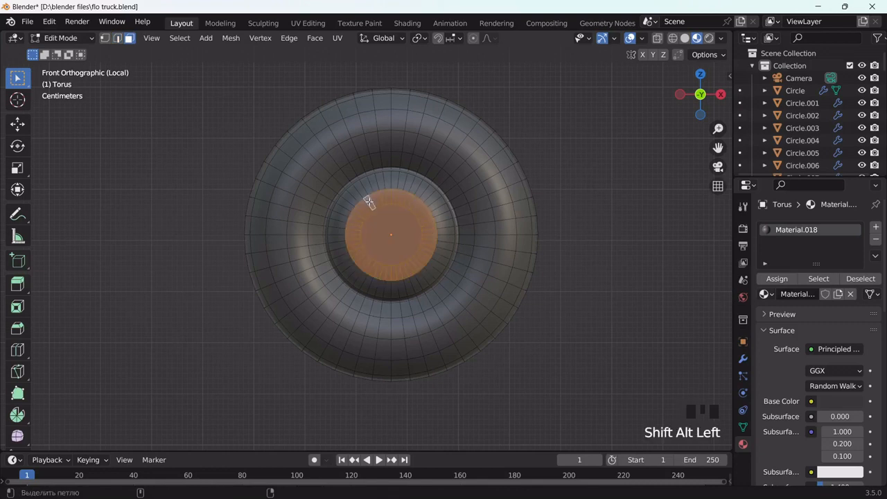
left_click(362, 191, "alt+shift")
middle_click_drag(362, 191, 588, 180)
left_click(357, 185, "alt+shift")
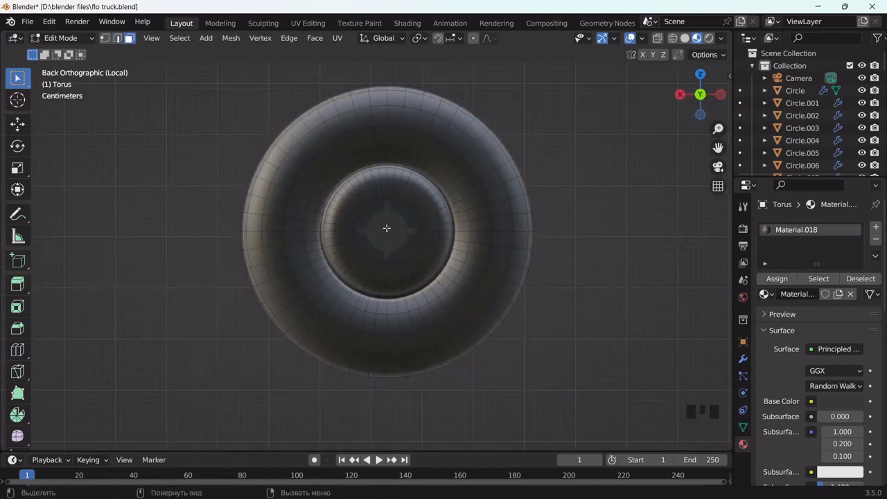
left_click(406, 214, "alt+shift")
key("ctrl+z")
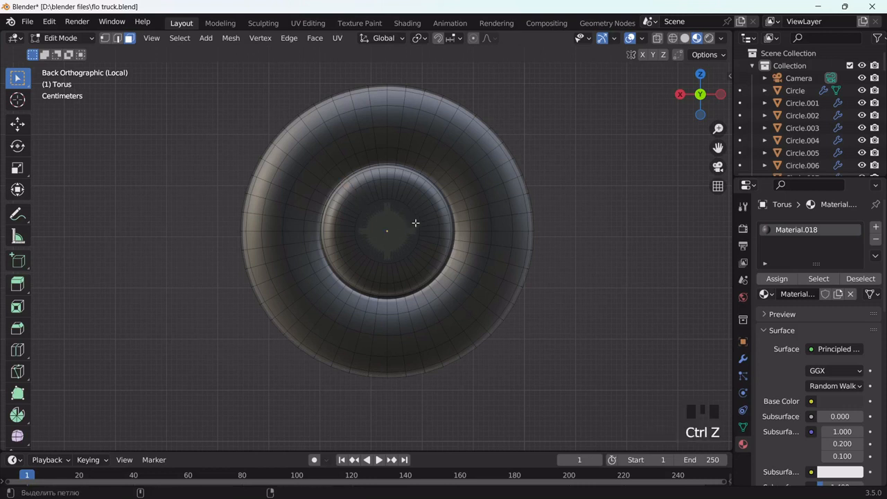
Finish selecting the hub face rings and add a second, empty material slot
left_click(414, 218, "alt+shift")
left_click(412, 197, "alt+shift")
left_click(394, 174, "alt+shift")
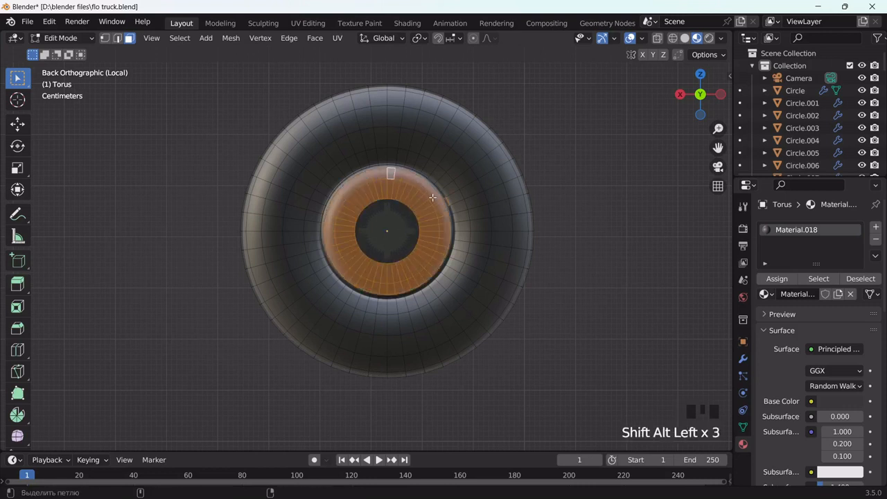
middle_click_drag(447, 210, 413, 211)
left_click(412, 210, "alt+shift")
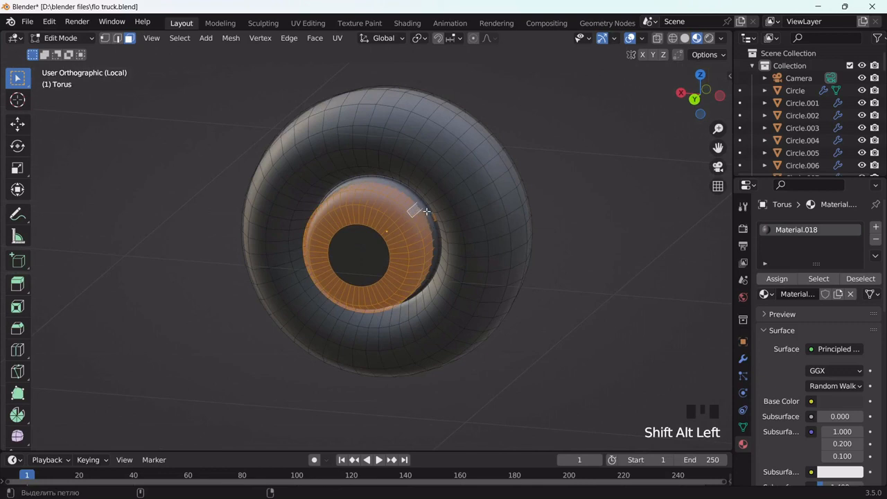
left_click(403, 192, "alt+shift")
key("ctrl+z")
middle_click_drag(409, 202, 375, 226)
left_click(875, 227)
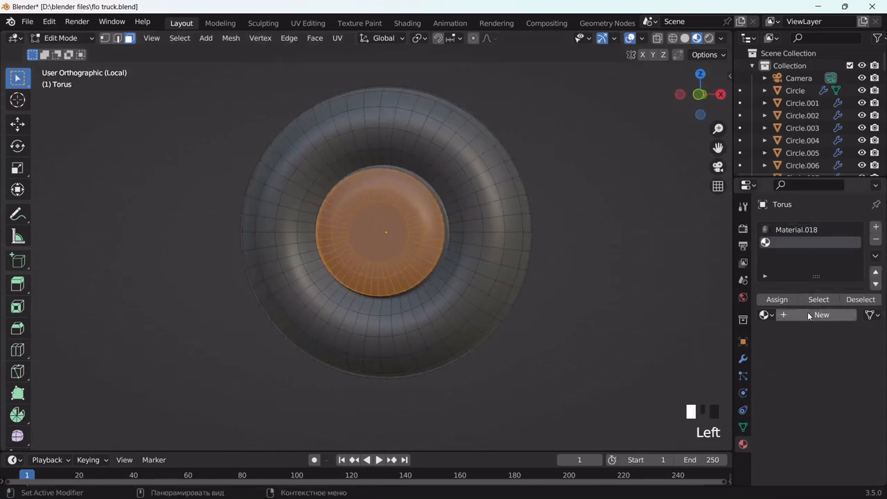
Assign the hub faces a new material with Metallic 0.713, Roughness 0.054, Clearcoat 0.307, then exit local view
left_click(807, 313)
scroll(823, 393, "down", 6)
left_click_drag(824, 427, 840, 427)
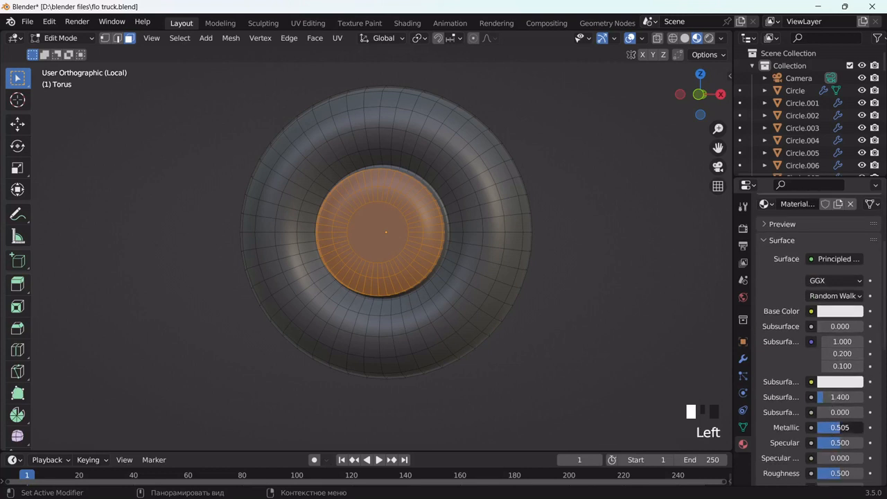
scroll(820, 375, "up", 3)
left_click(777, 244)
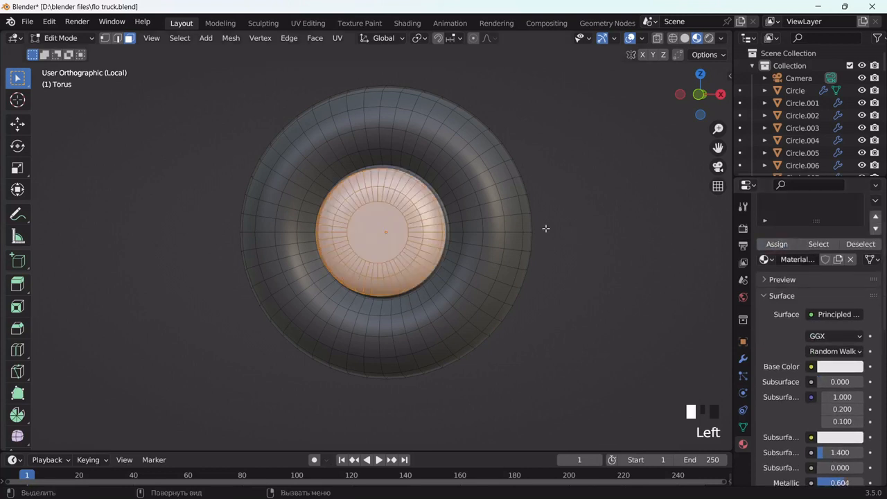
middle_click_drag(655, 348, 528, 305)
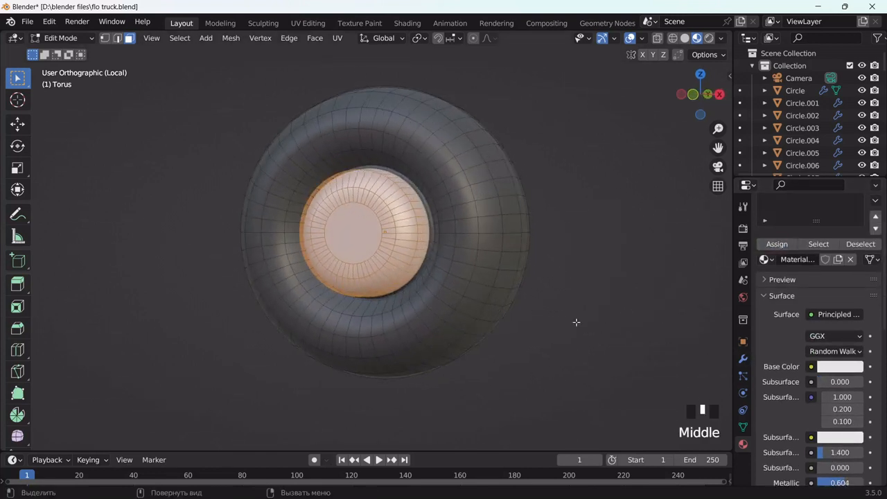
scroll(824, 415, "down", 2)
mouse_move(836, 445)
left_mouse_down()
mouse_move(820, 436)
mouse_move(828, 435)
left_mouse_up()
scroll(840, 445, "down", 3)
scroll(824, 415, "down", 8)
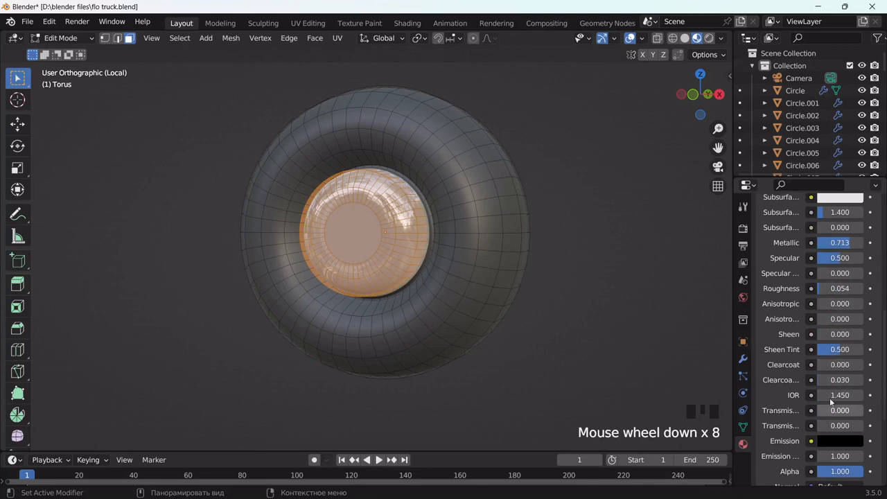
left_click_drag(835, 365, 840, 364)
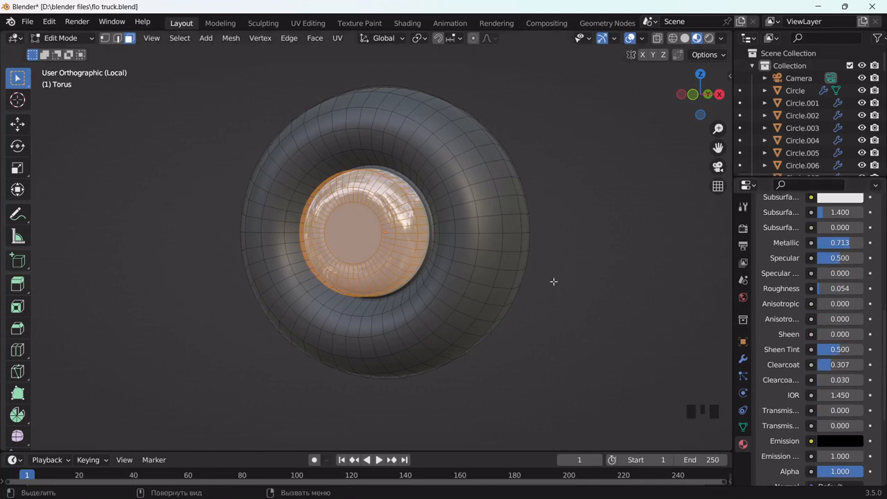
key("Tab")
key("slash")
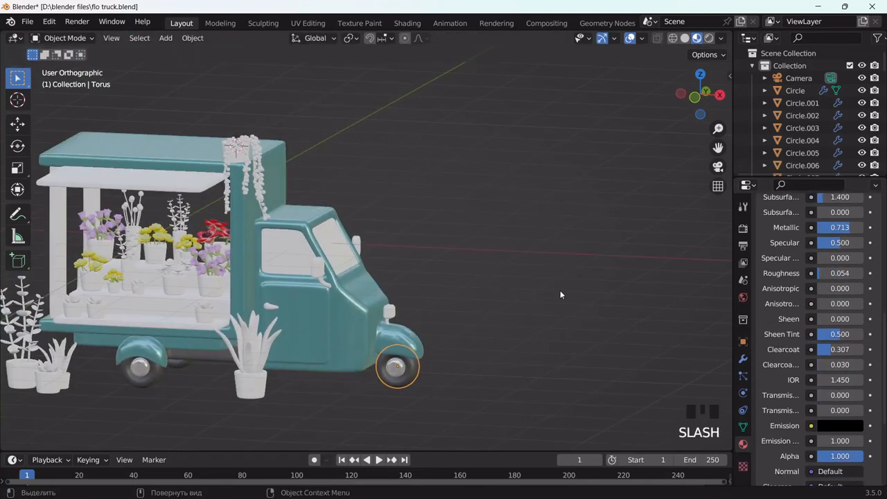
Assign the existing Material.019 to the NurbsPath mirror arm on the cab
left_click(538, 320)
left_click(537, 319)
scroll(397, 257, "up", 3)
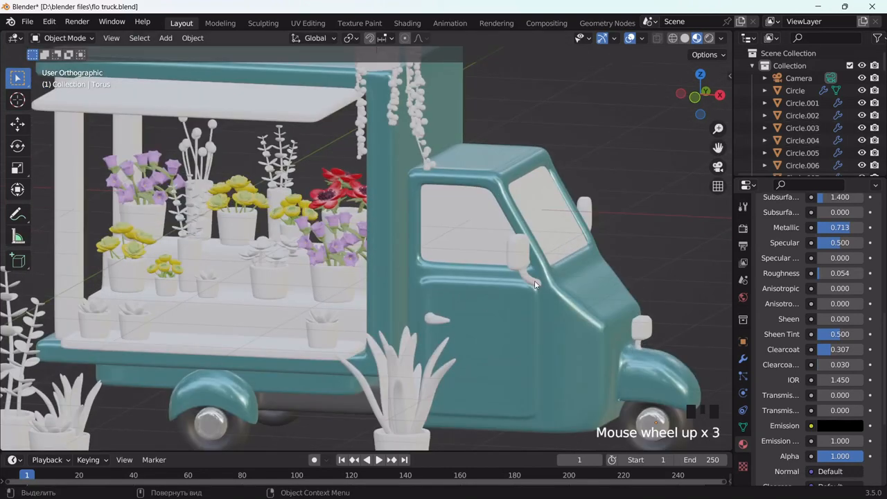
left_click(535, 284)
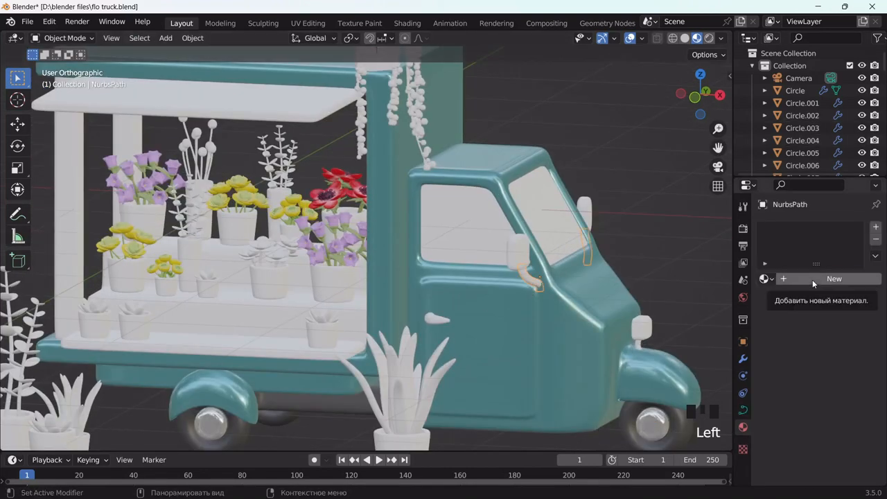
left_click(812, 279)
scroll(830, 371, "down", 4)
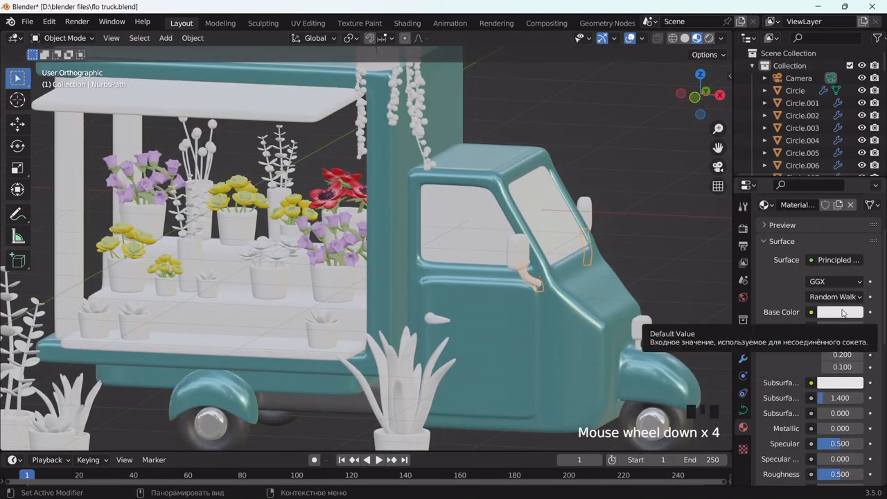
scroll(835, 287, "up", 1)
scroll(834, 286, "up", 3)
left_click(767, 278)
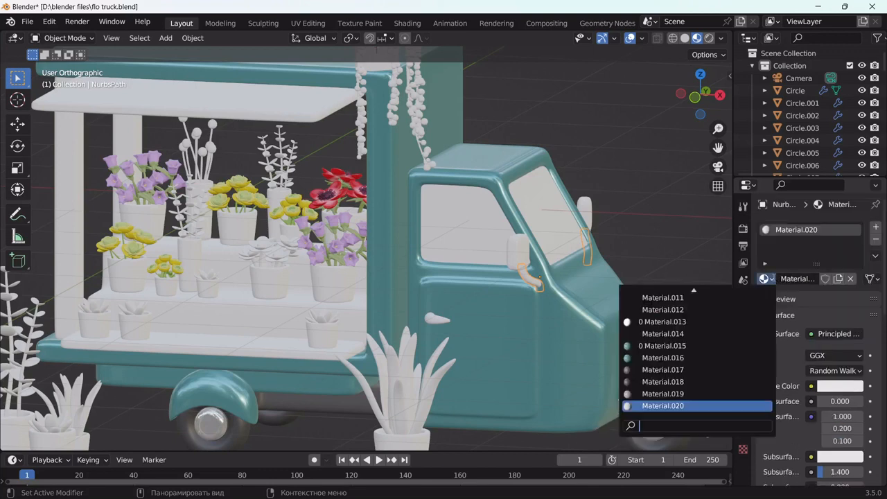
left_click(680, 392)
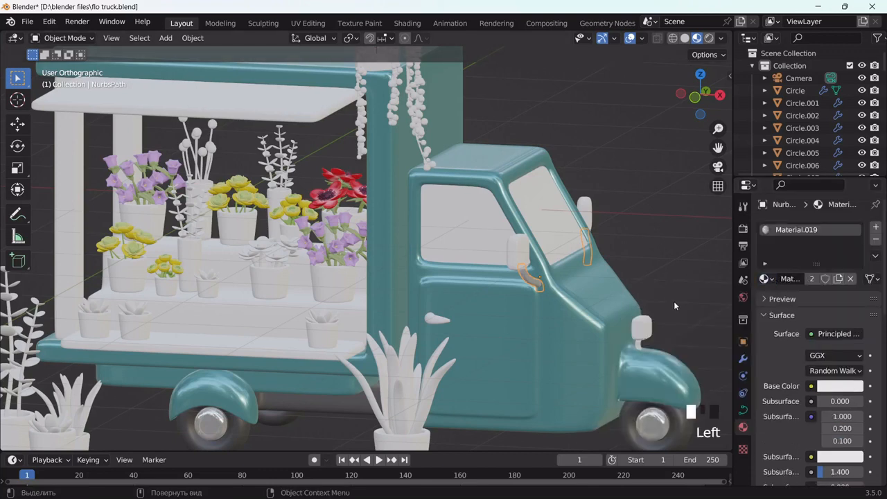
left_click_drag(717, 147, 704, 94)
left_click(611, 290)
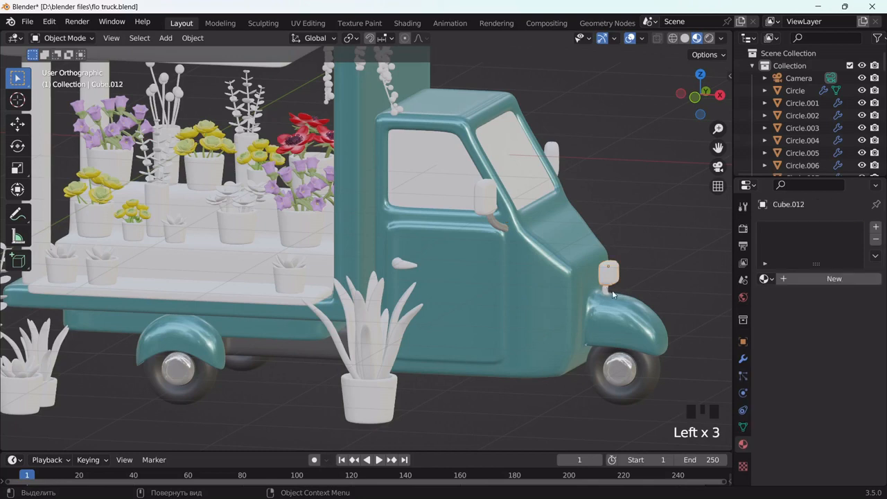
Select the mirror heads and stems with the arm active and link Material.019 to them all
middle_click_drag(612, 289, 604, 289)
scroll(604, 289, "up", 2)
left_click_drag(717, 147, 594, 196)
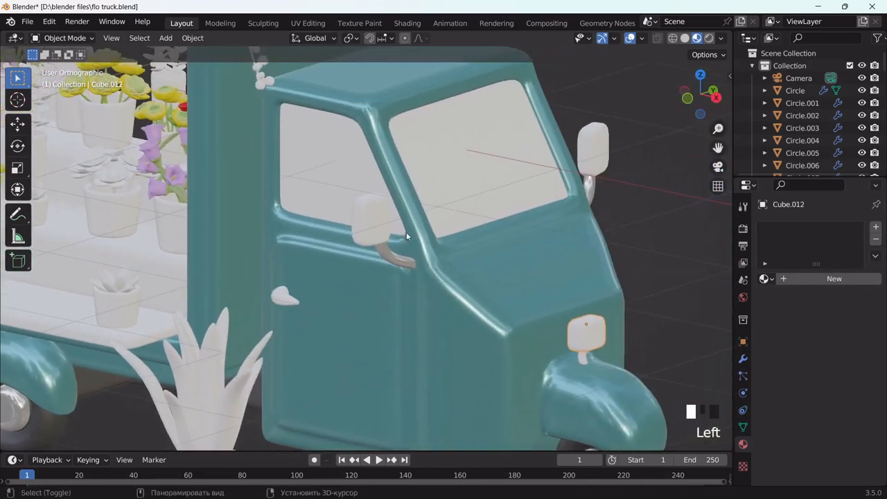
left_click(594, 156, "shift")
left_click(581, 225, "shift")
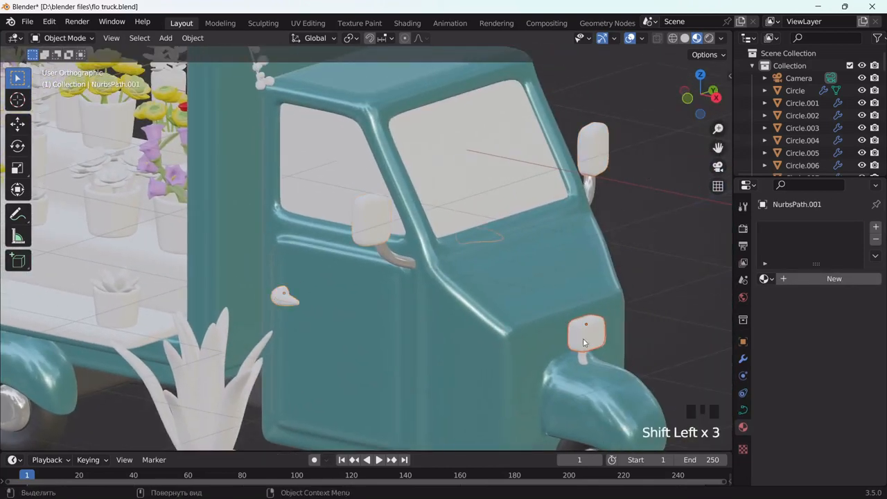
left_click(585, 358, "shift")
left_click(400, 260, "shift")
left_click(378, 245, "shift")
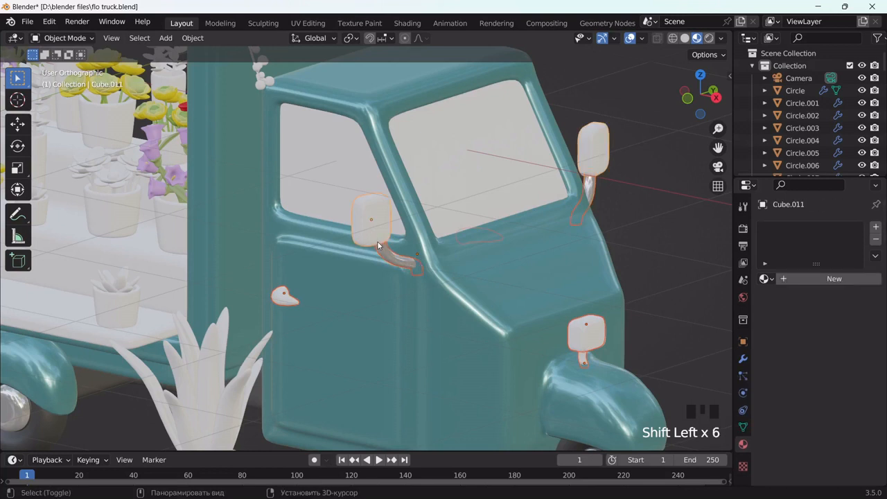
key("ctrl+l")
left_click(387, 254)
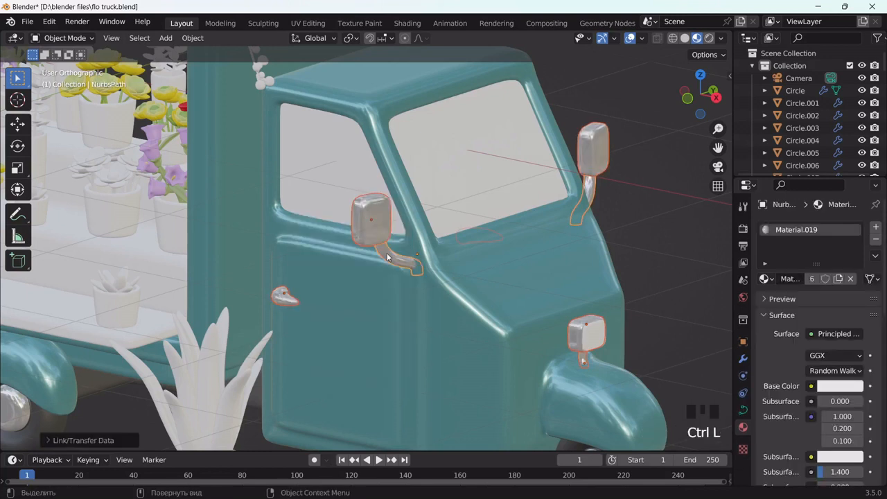
left_click(593, 338)
left_click(592, 338)
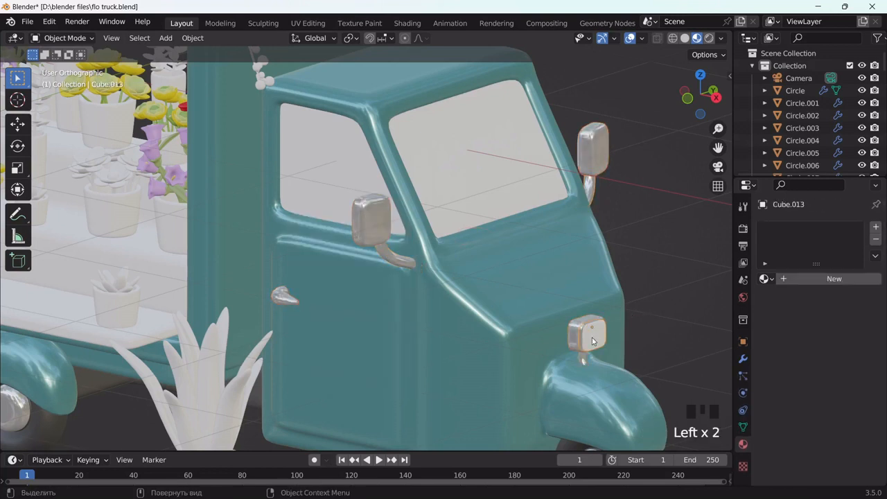
Give the fender lamp a new material with peach emission colour at Emission Strength 2.6
left_click(833, 279)
scroll(839, 298, "down", 20)
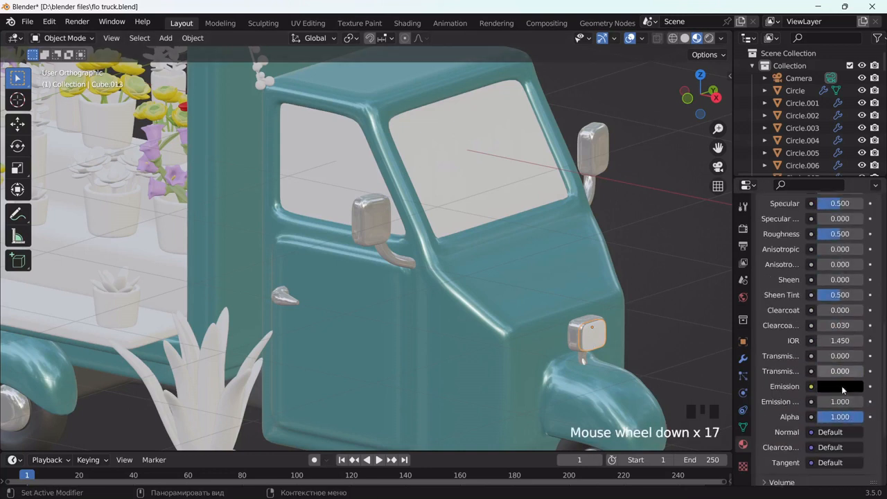
left_click_drag(839, 309, 849, 309)
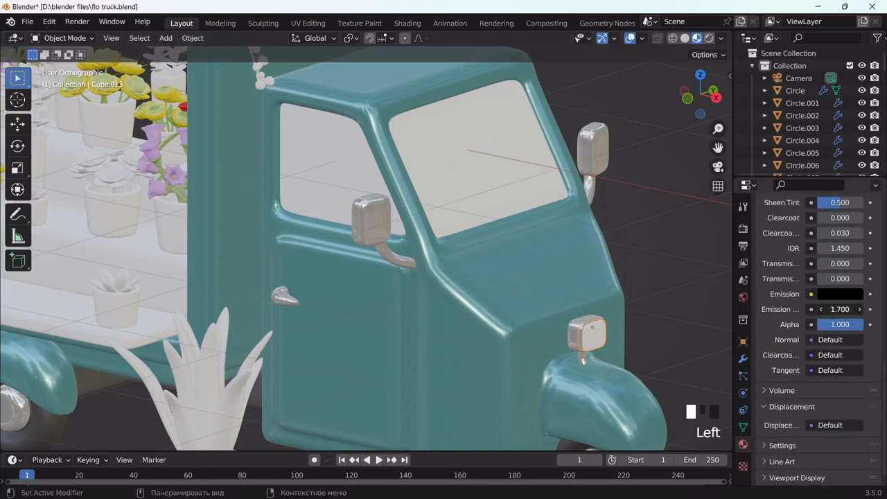
left_click(836, 295)
left_click_drag(854, 207, 853, 120)
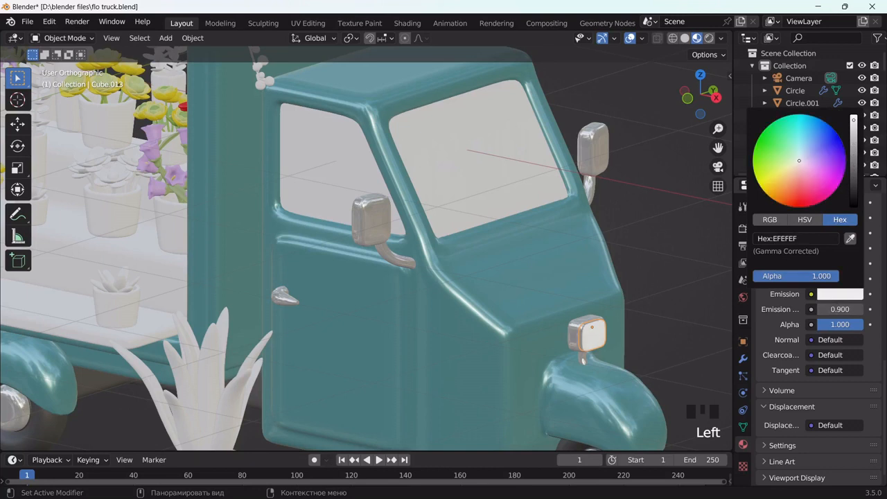
left_click(836, 295)
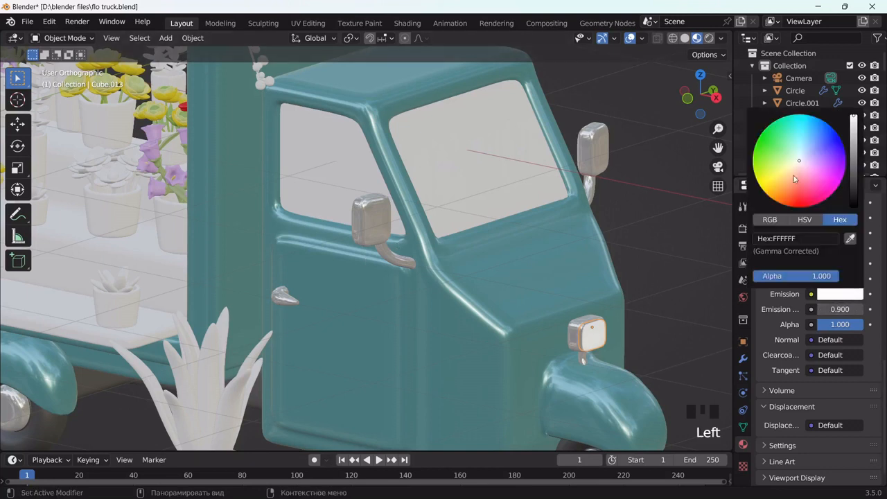
left_click(793, 173)
left_click(788, 176)
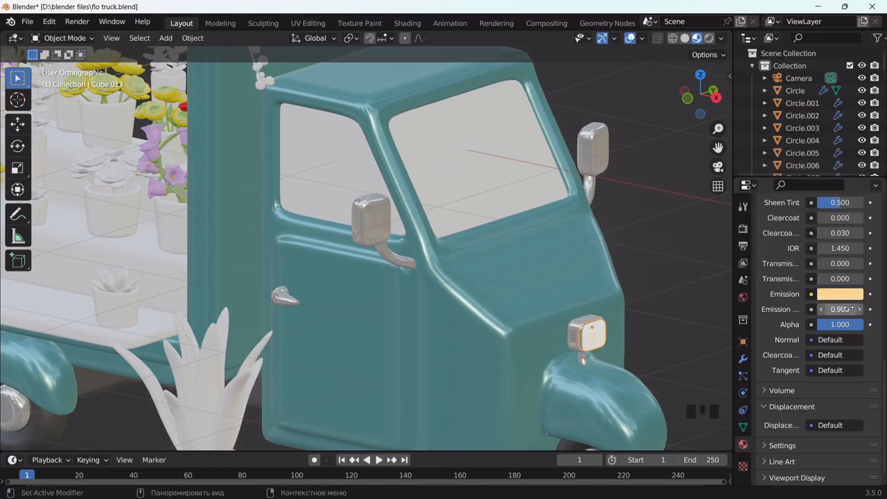
mouse_move(834, 309)
left_mouse_down()
mouse_move(854, 309)
mouse_move(835, 309)
left_mouse_up()
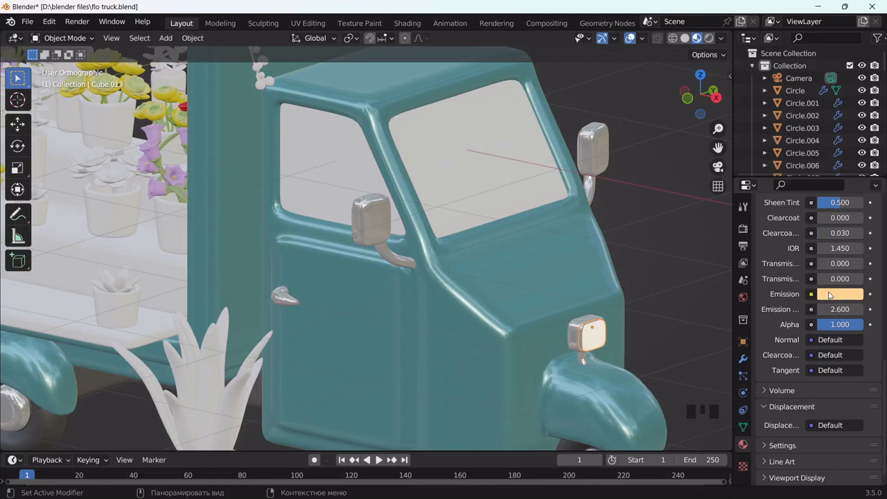
left_click(836, 295)
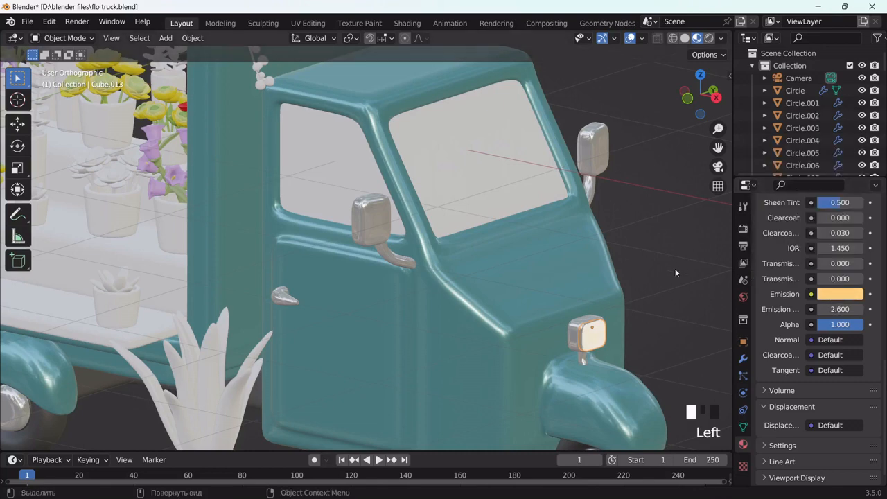
scroll(514, 251, "down", 3)
middle_click_drag(395, 250, 522, 249)
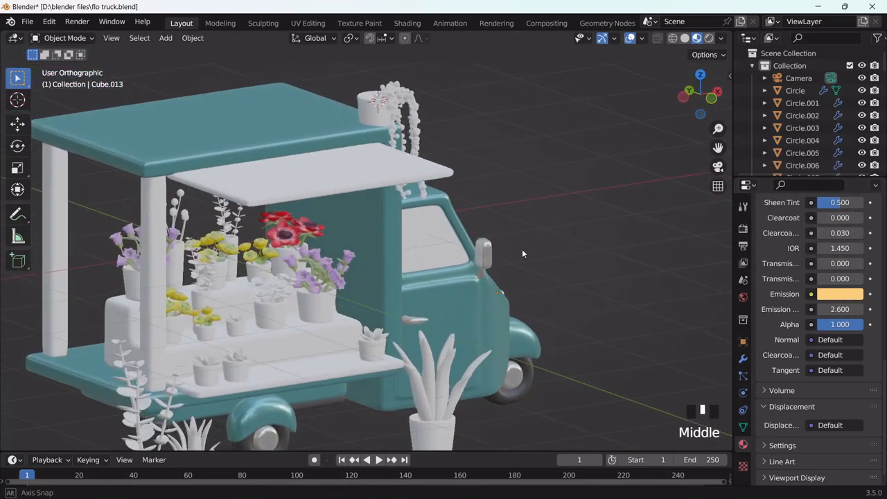
Give the lamp beside the cab a new material with Roughness 0 and Metallic 1
scroll(530, 266, "up", 3)
left_click(630, 257)
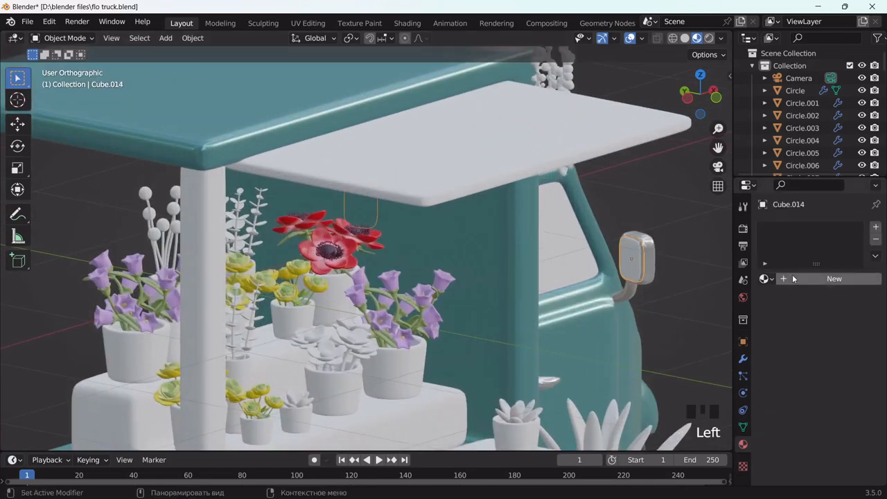
left_click(795, 278)
scroll(825, 415, "down", 4)
scroll(824, 417, "down", 2)
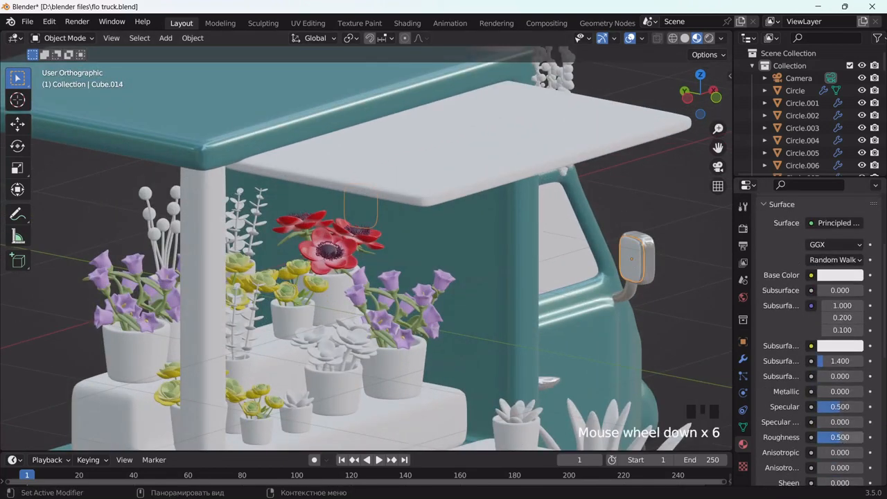
left_click_drag(831, 438, 805, 437)
left_click_drag(820, 392, 867, 392)
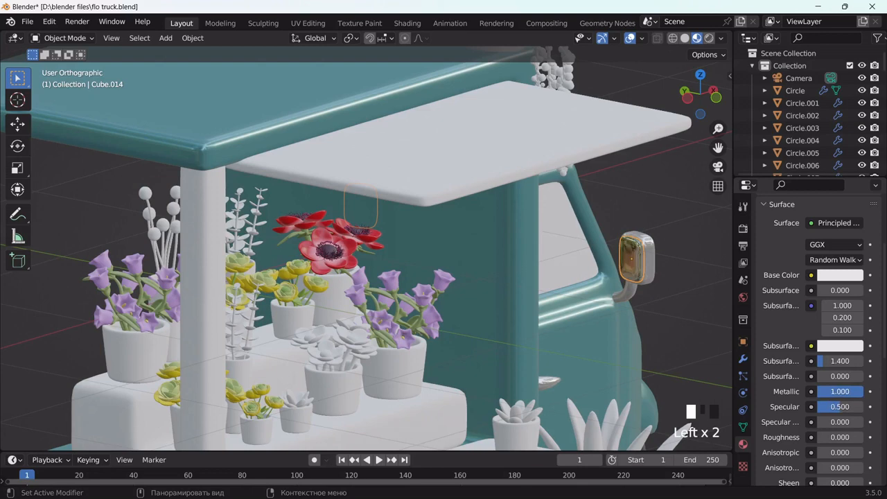
scroll(828, 424, "down", 4)
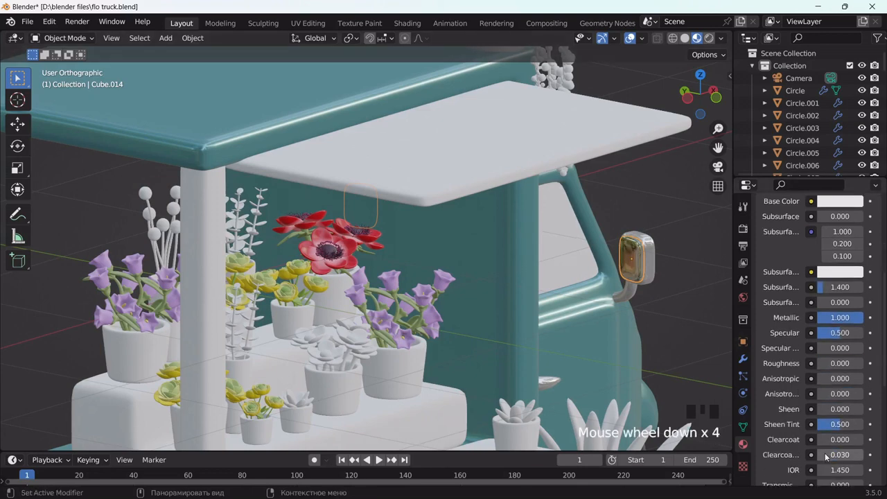
left_click(831, 440)
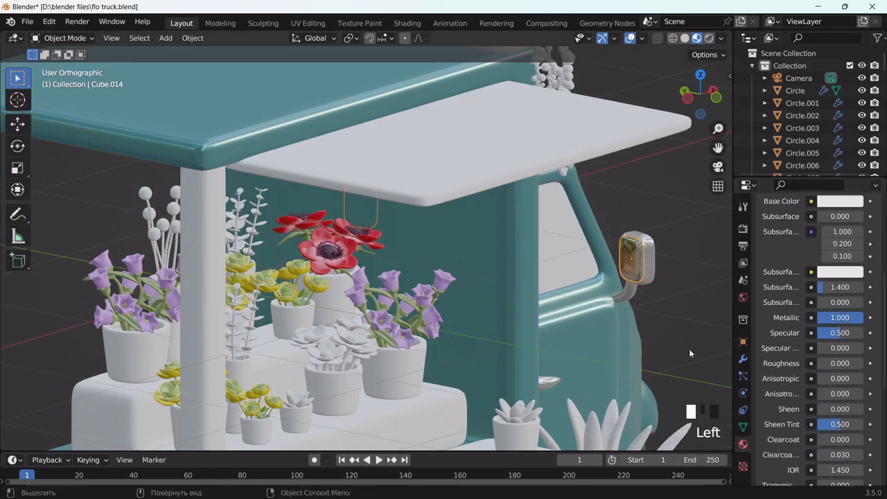
scroll(668, 350, "down", 2)
Link the teal canopy's Material.016 onto one more truck part
middle_click_drag(668, 350, 595, 350)
scroll(610, 343, "down", 4)
left_click(170, 167)
left_click(171, 167, "shift")
key("ctrl+l")
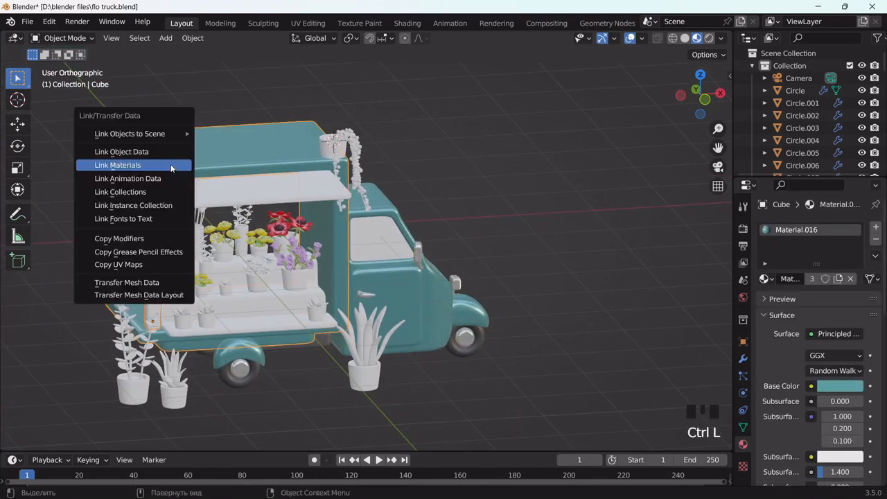
left_click(170, 164)
left_click(500, 242)
middle_click_drag(500, 243, 417, 239)
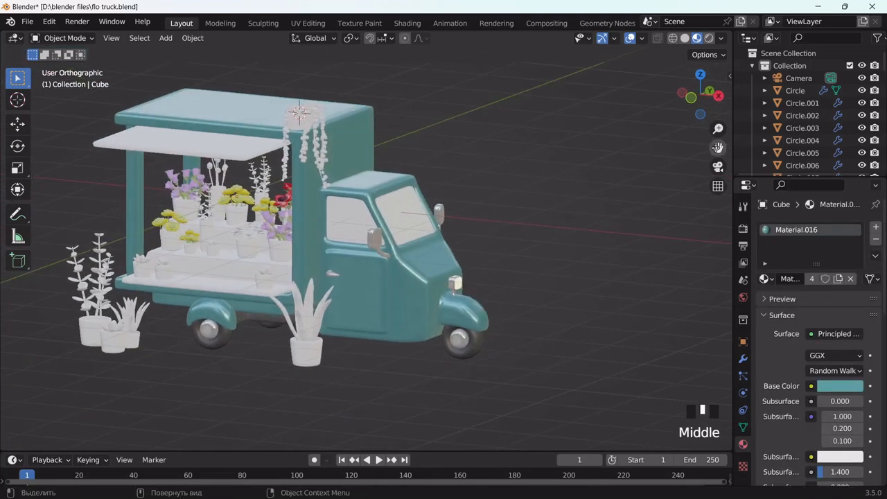
left_click_drag(718, 147, 879, 143)
scroll(393, 279, "up", 2)
left_click(451, 278)
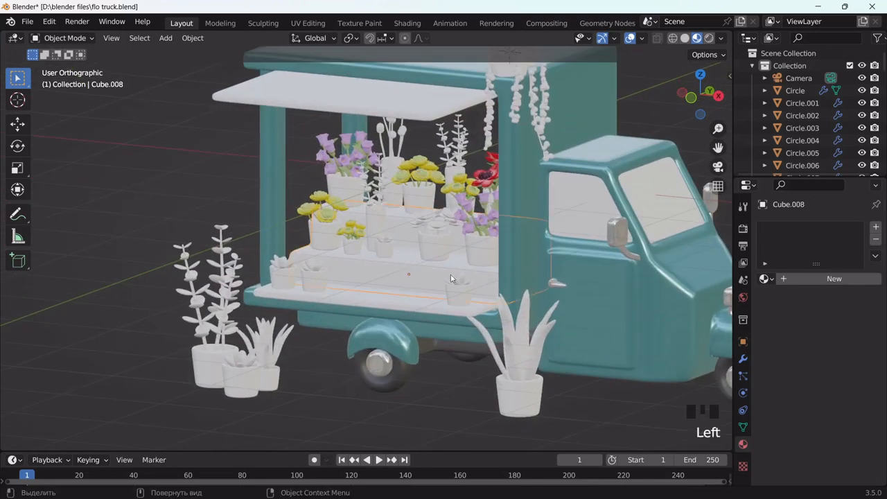
Give the bottom shelf board a new warm peach material
double_click(367, 301)
middle_click_drag(431, 266, 436, 269)
left_click(815, 278)
left_click(839, 386)
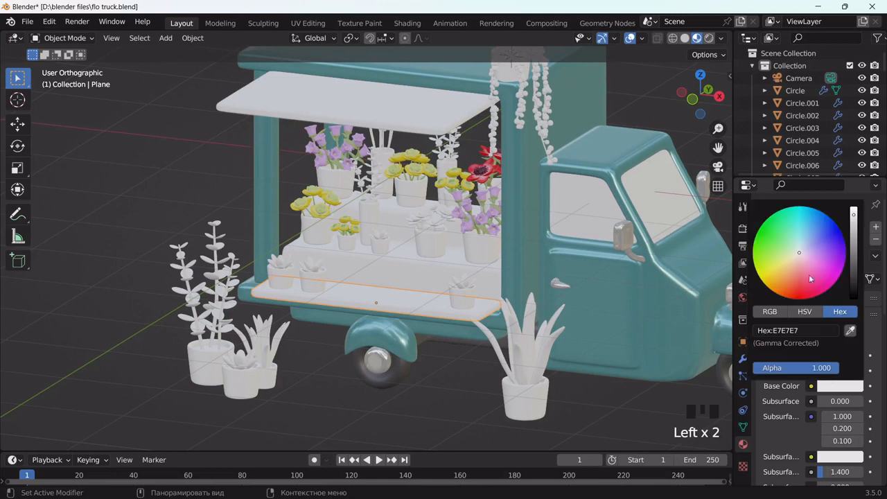
left_click(796, 264)
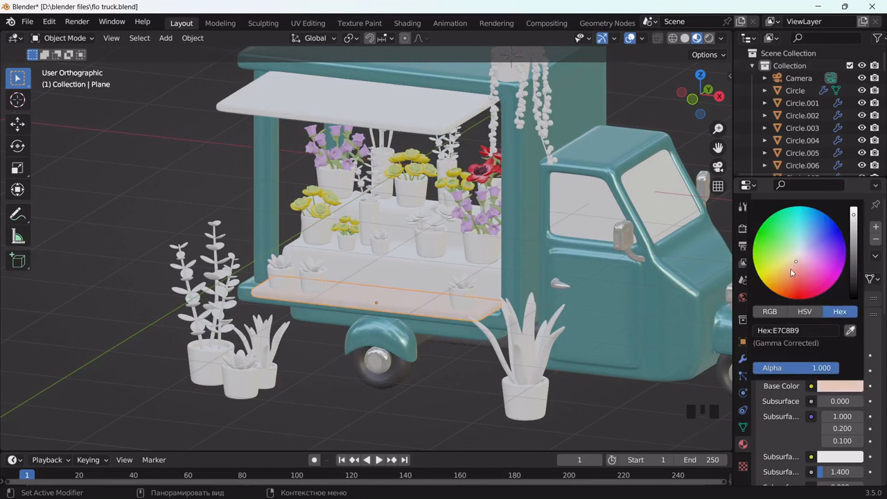
left_click_drag(796, 259, 788, 269)
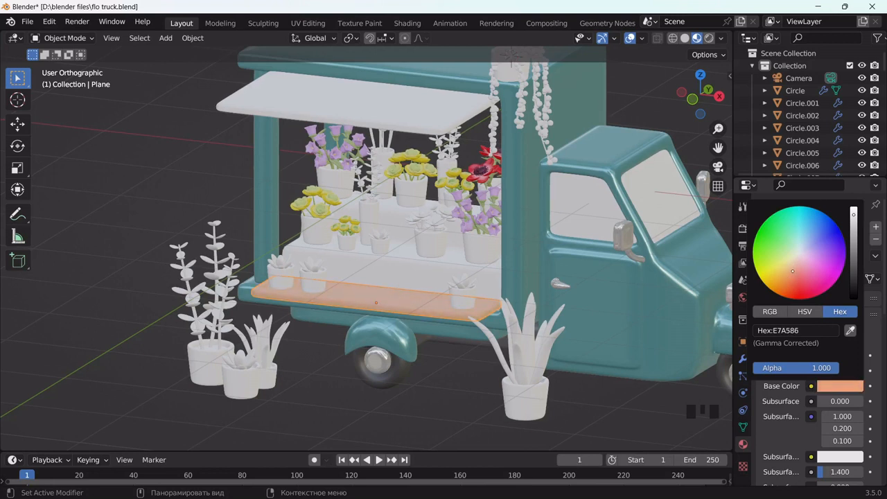
scroll(578, 334, "down", 2)
scroll(574, 328, "up", 3)
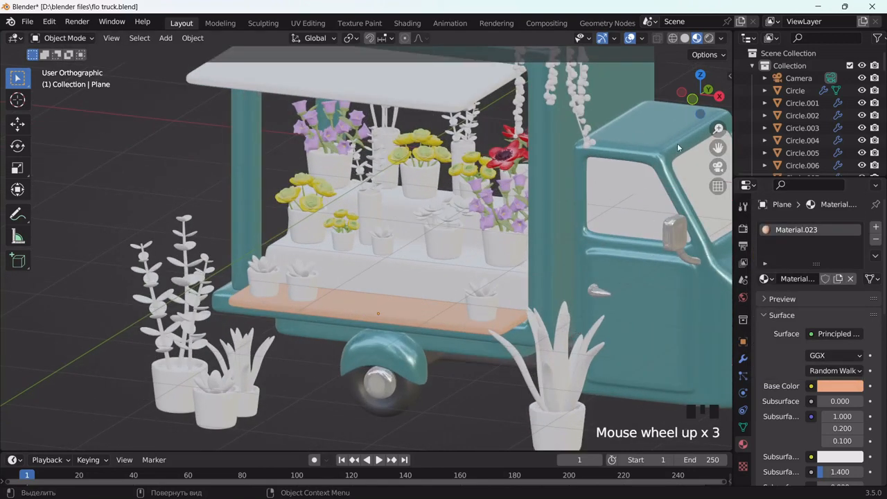
Link the board's material to the awning and change the shared colour to pale yellow
middle_click_drag(419, 277, 412, 281)
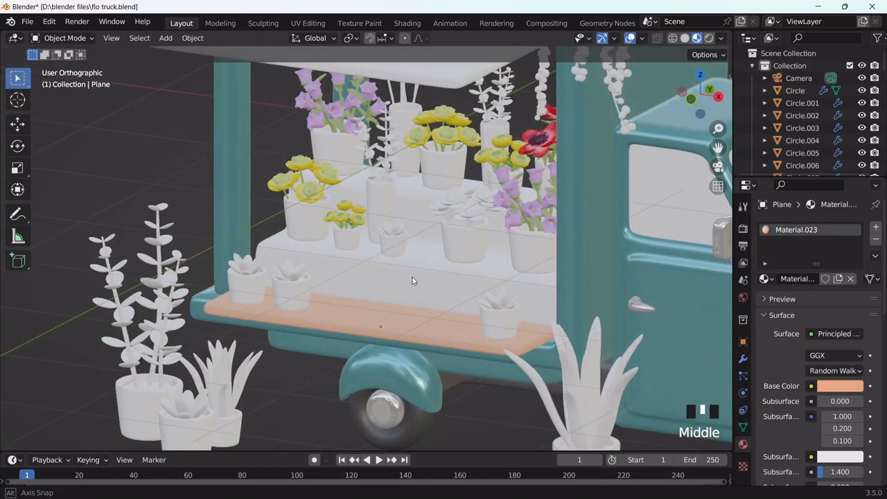
scroll(412, 280, "down", 3)
left_click(407, 146)
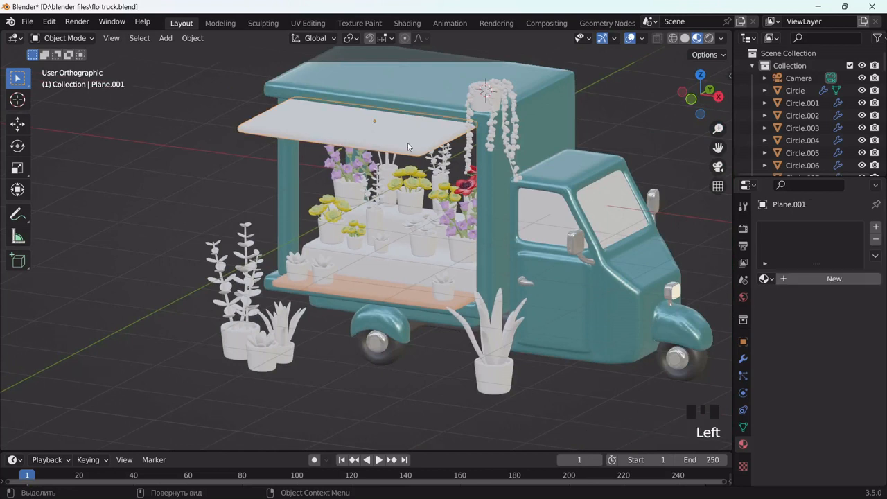
left_click(392, 292, "shift")
key("ctrl+l")
left_click(393, 293)
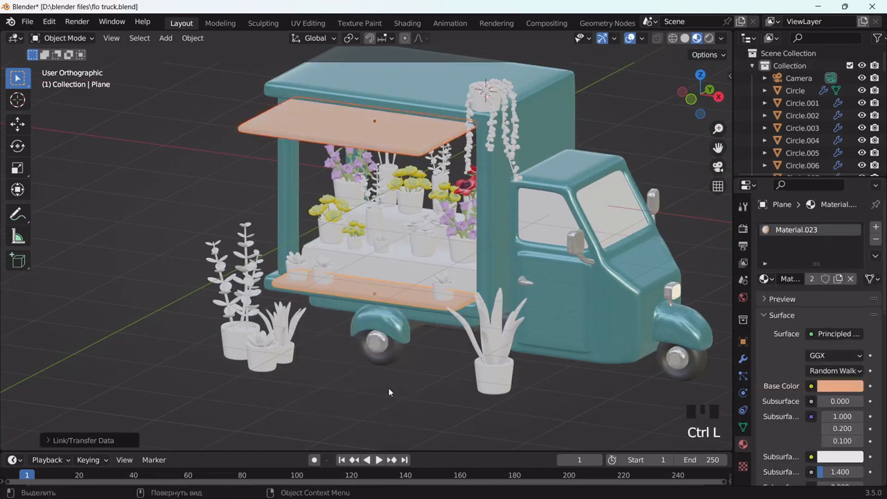
left_click(359, 128)
left_click(833, 384)
left_click_drag(811, 242, 802, 245)
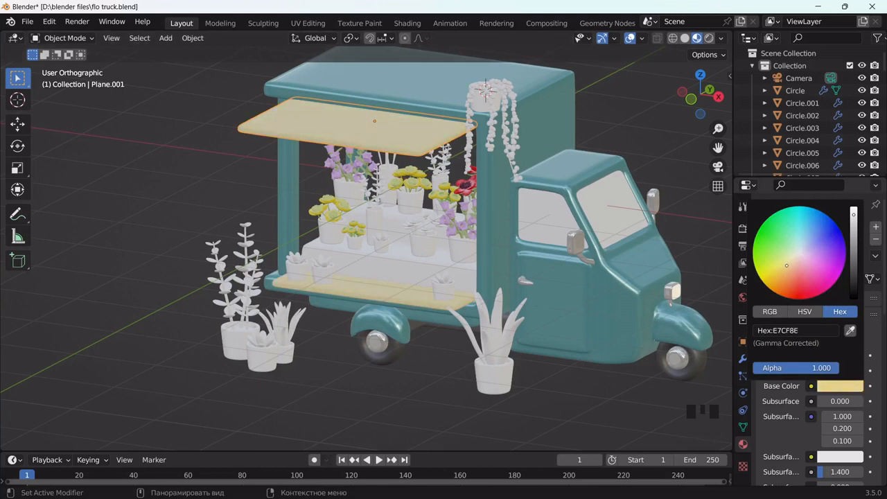
Link the bottom plank's cream Material.023 onto the stepped flower shelf
left_click(458, 319)
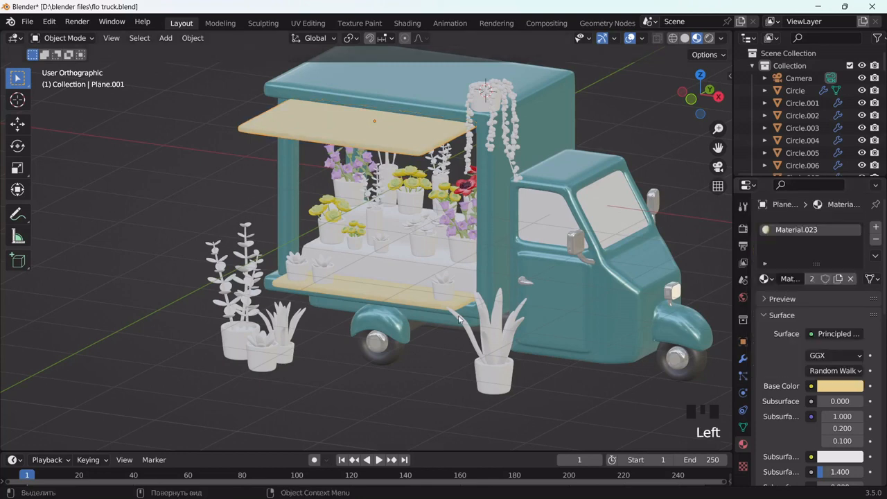
scroll(426, 280, "up", 3)
left_click(426, 280)
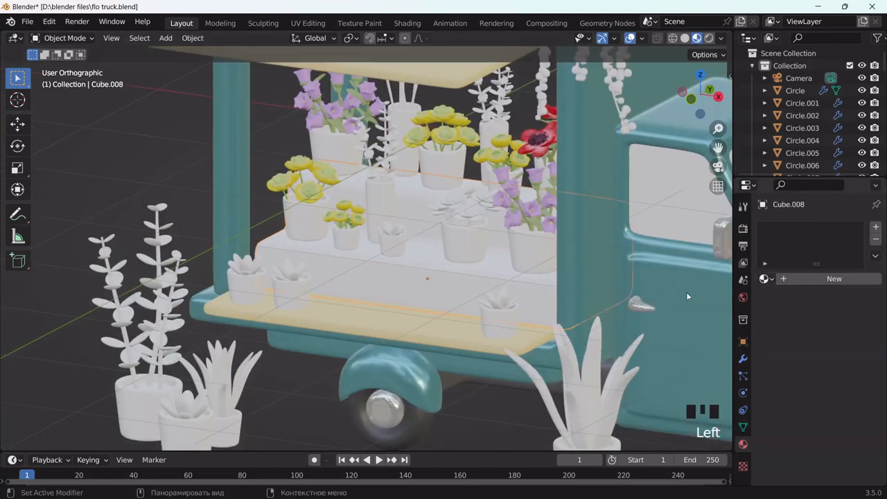
left_click(450, 341, "shift")
key("ctrl+l")
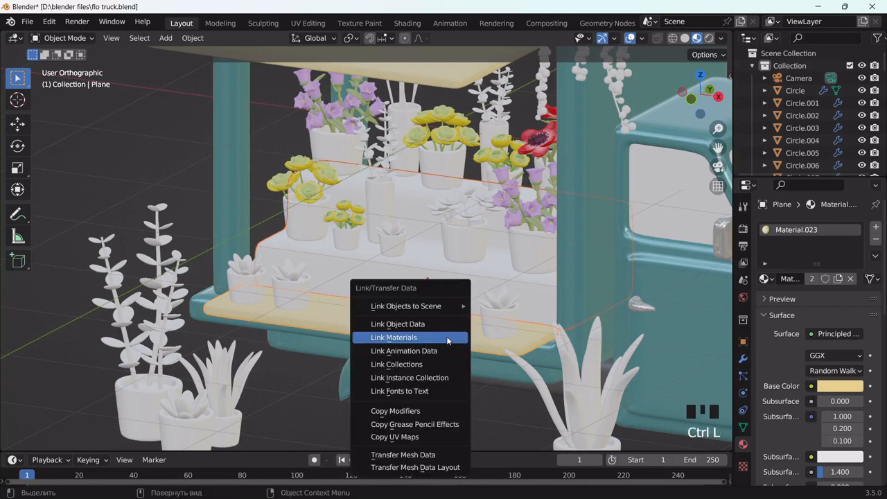
left_click(446, 335)
left_click(419, 277)
scroll(424, 288, "down", 2)
scroll(424, 287, "up", 2)
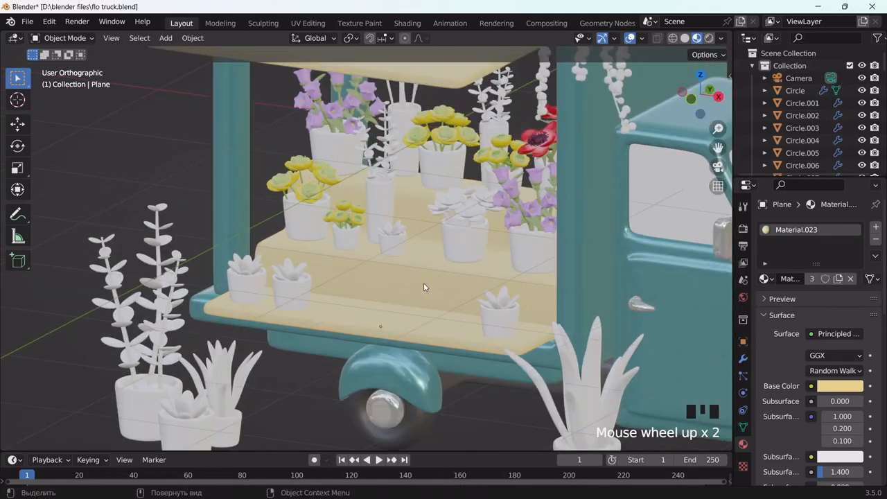
middle_click_drag(347, 252, 396, 234)
scroll(437, 233, "up", 2)
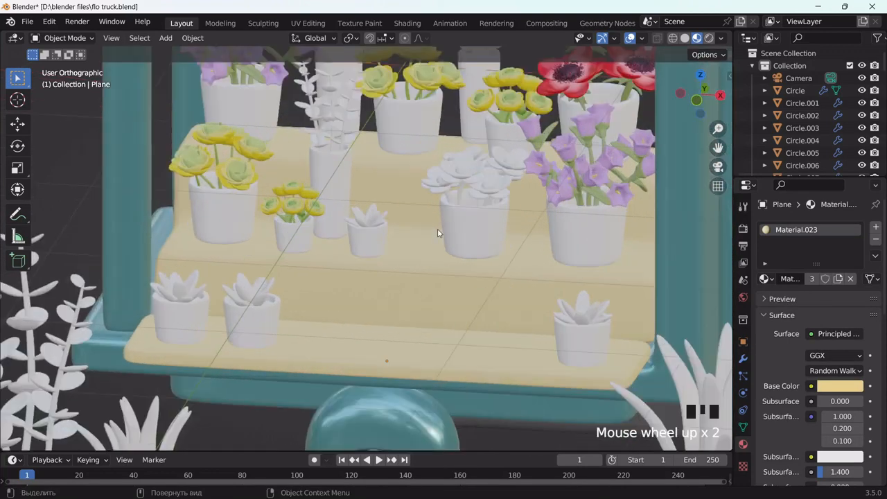
left_click(597, 243)
Give the pot a new dark grey material with Roughness 0.193 and Metallic 0.455
left_click(786, 279)
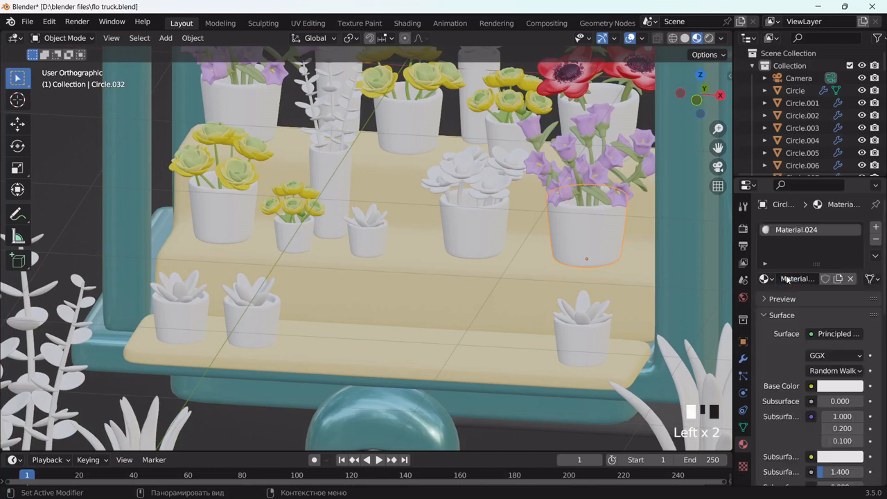
scroll(845, 388, "down", 2)
left_click(842, 357)
left_click_drag(857, 201, 855, 202)
scroll(807, 312, "down", 5)
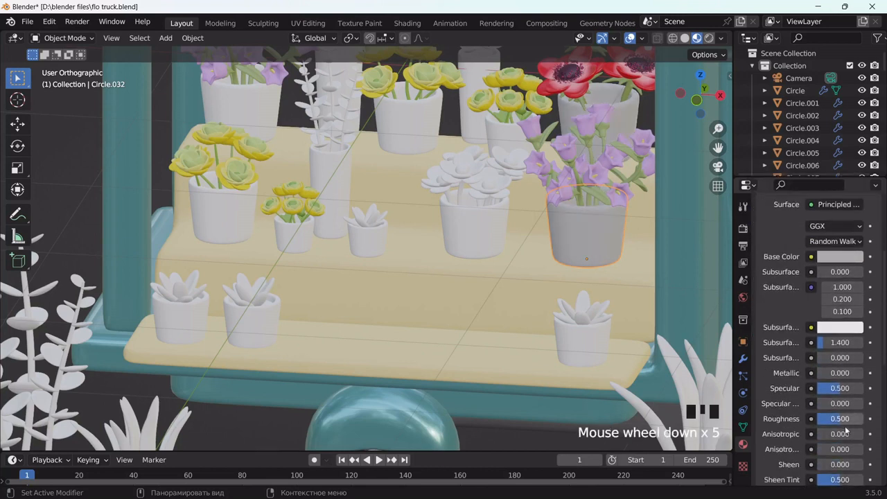
left_click_drag(839, 418, 821, 418)
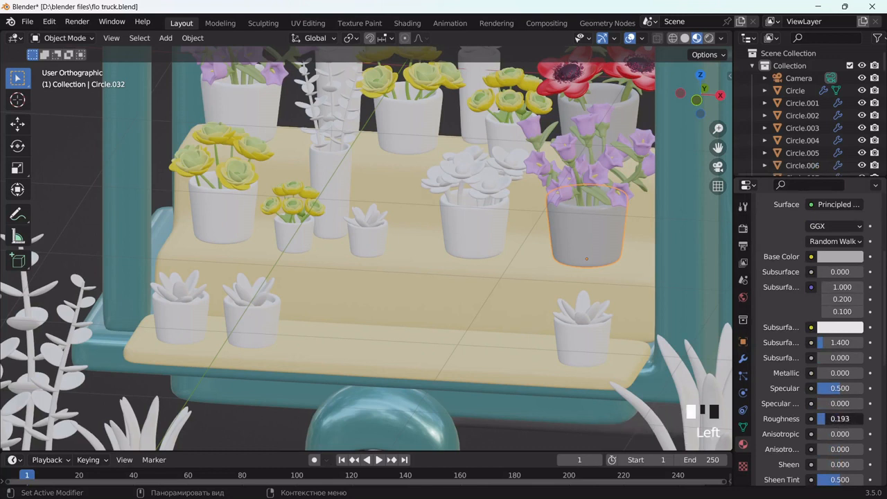
left_click_drag(831, 372, 841, 373)
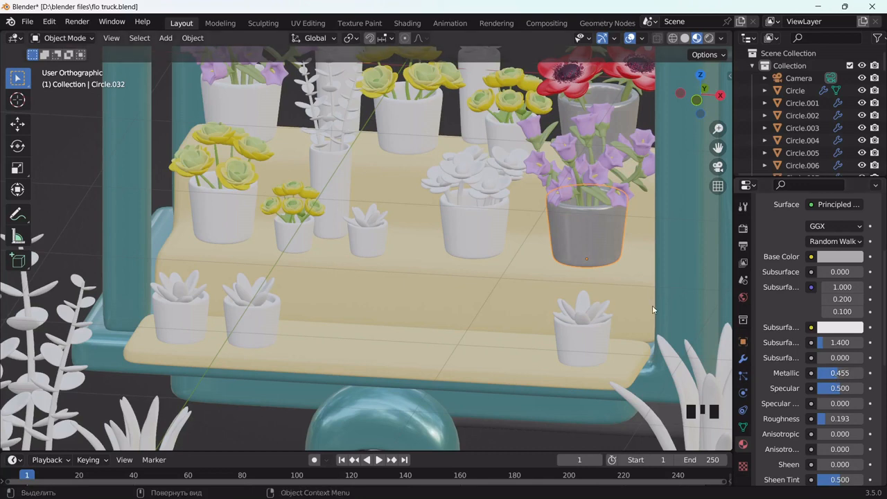
scroll(652, 305, "down", 1)
Link the grey metallic Material.024 onto the succulent pot, tall vase and other shelf pots
left_click(480, 233)
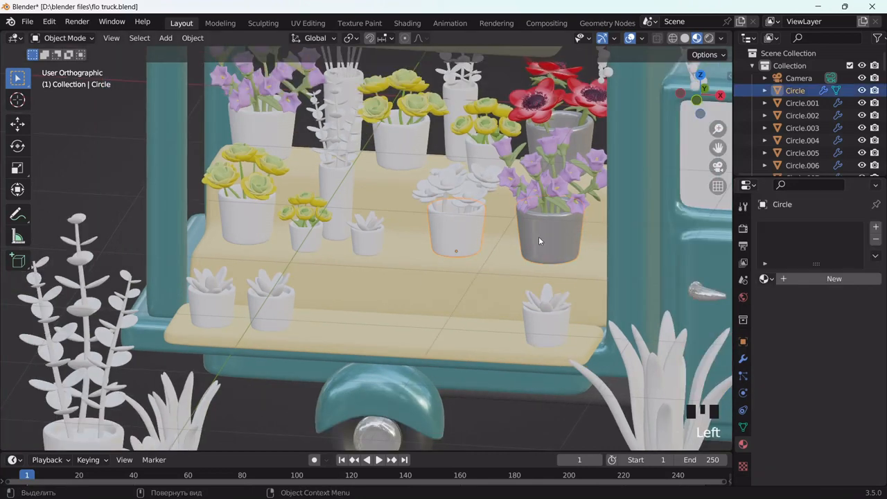
middle_click_drag(538, 238, 556, 230)
left_click(472, 158, "shift")
left_click(433, 154, "shift")
left_click(373, 154, "shift")
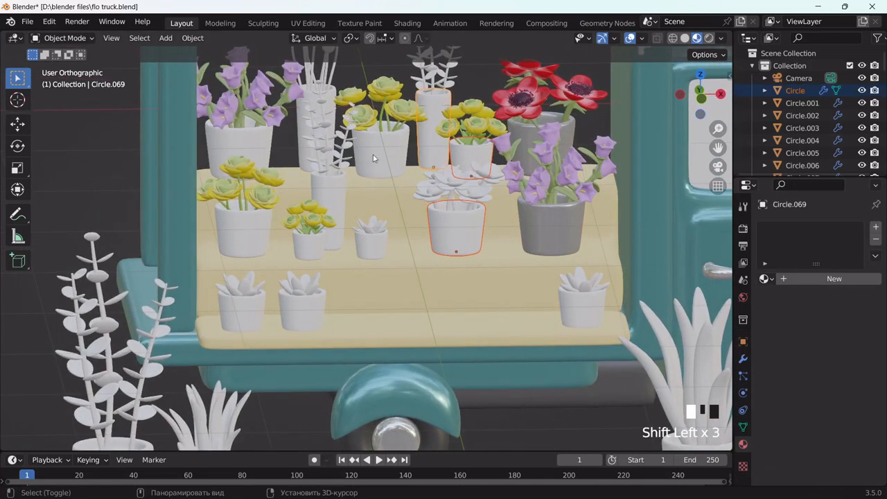
left_click(305, 149, "shift")
left_click(239, 149, "shift")
left_click(242, 232, "shift")
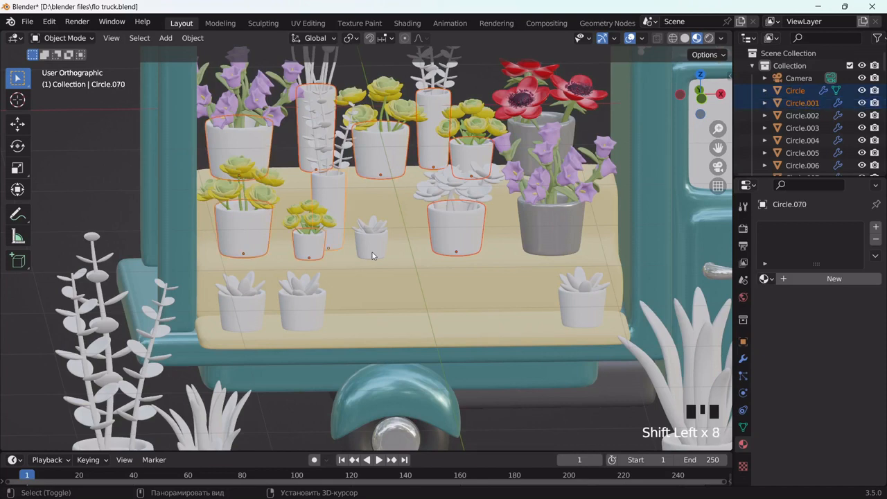
left_click(552, 229, "shift")
key("ctrl+l")
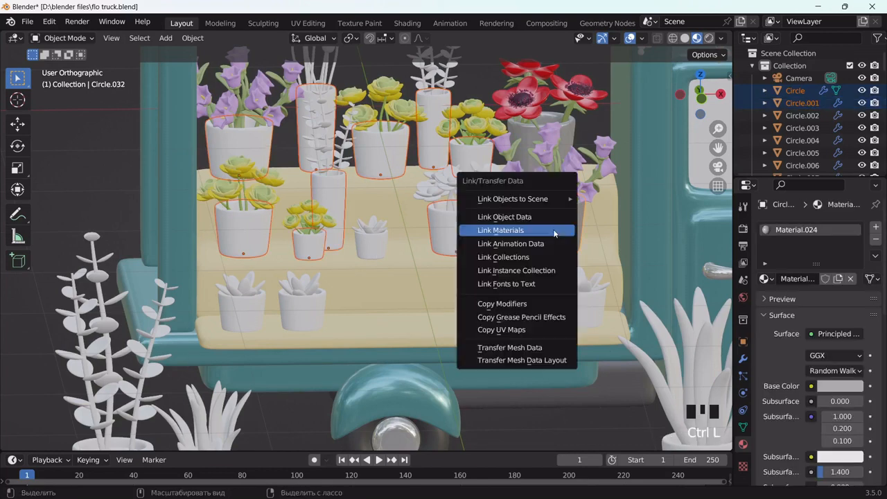
left_click(553, 229)
scroll(563, 325, "down", 3)
middle_click_drag(562, 306, 524, 277)
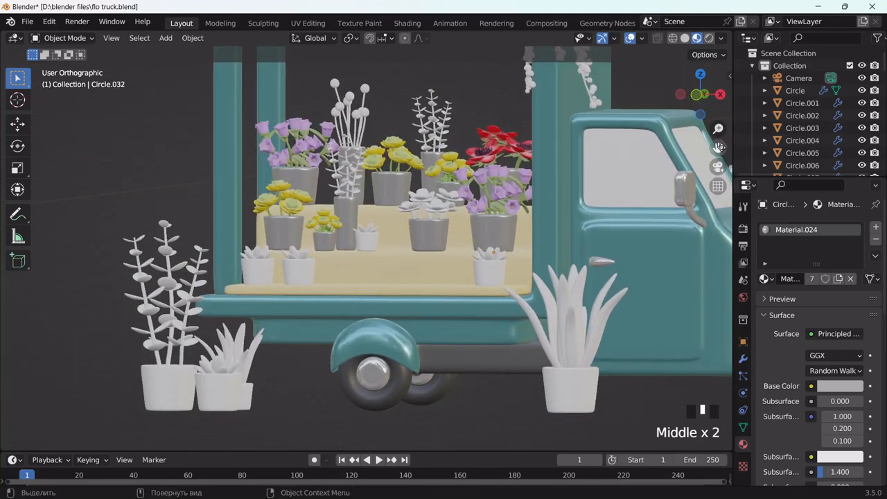
left_click_drag(718, 148, 750, 211)
scroll(340, 168, "up", 4)
Give the ball-flower heads a new yellow material
left_click(437, 68)
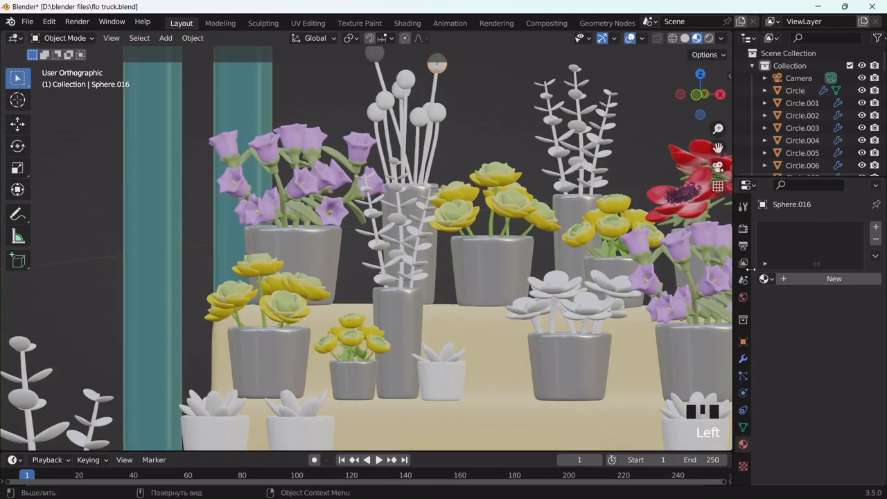
left_click(792, 282)
left_click(845, 386)
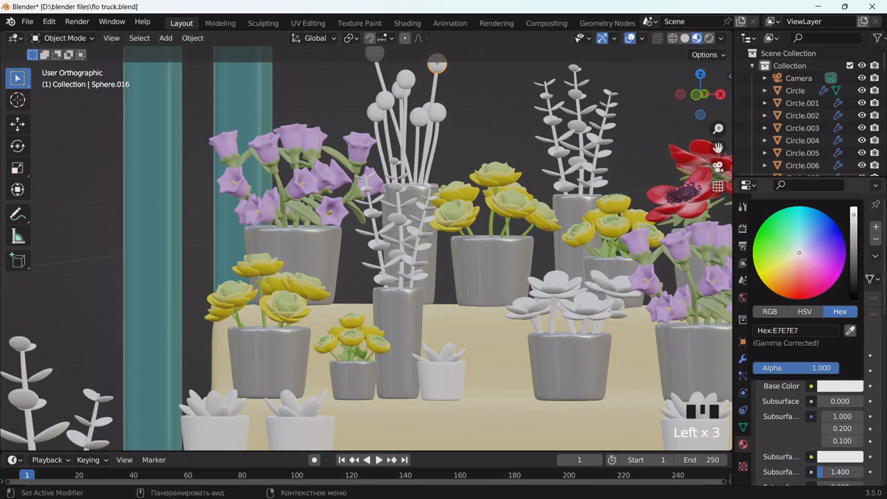
left_click(775, 284)
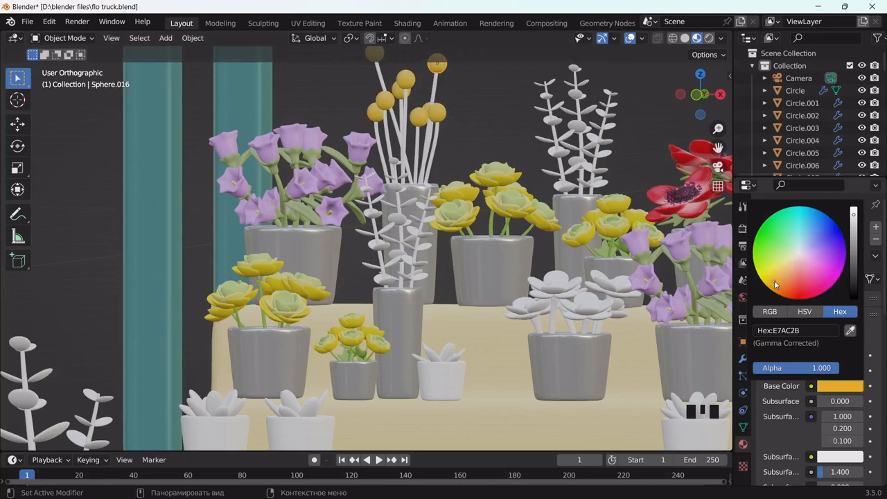
Link the green stem Material.006 onto the ball-flower stems
left_click(436, 83)
left_click(814, 279)
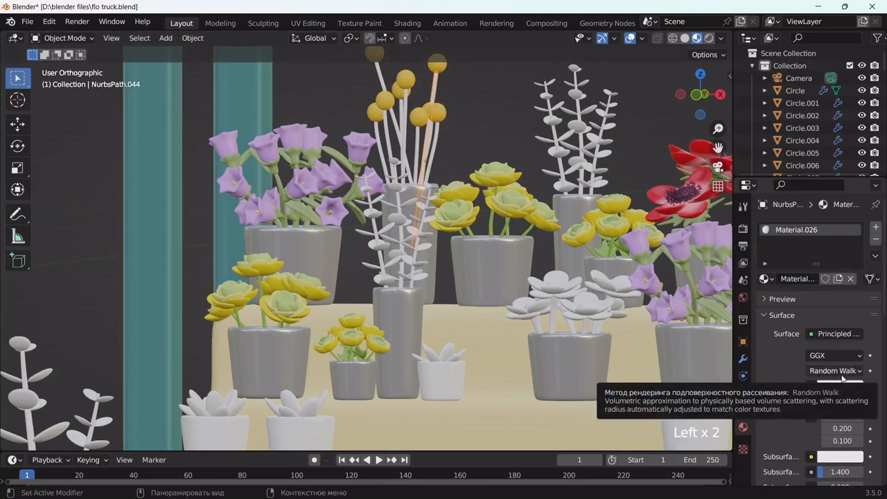
left_click(493, 225)
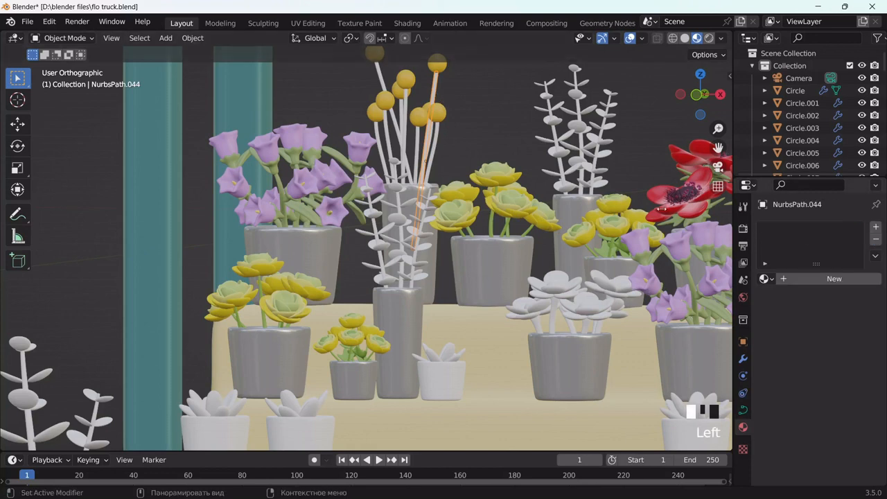
left_click(493, 223, "shift")
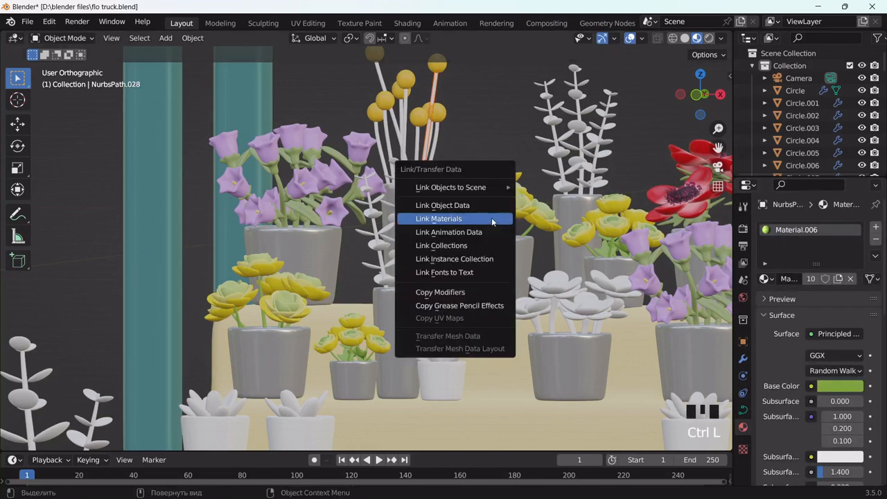
left_click(438, 218)
scroll(535, 144, "down", 2)
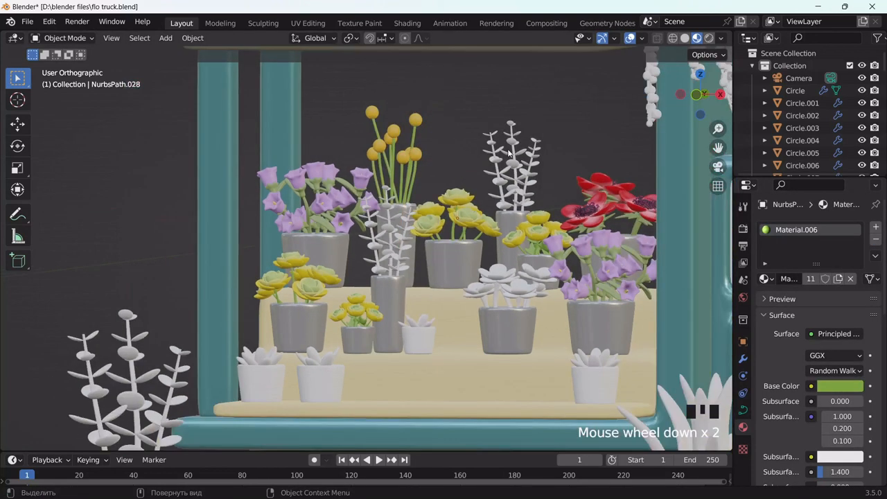
scroll(509, 152, "up", 1)
left_click(510, 121)
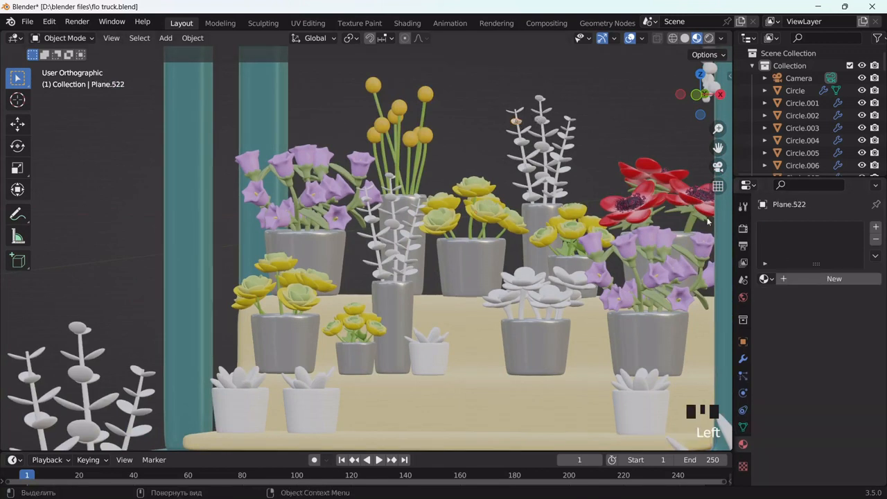
left_click(833, 279)
Tint the eucalyptus leaves sage green (7F9F84) and link that material onto the eucalyptus stems
left_click(839, 386)
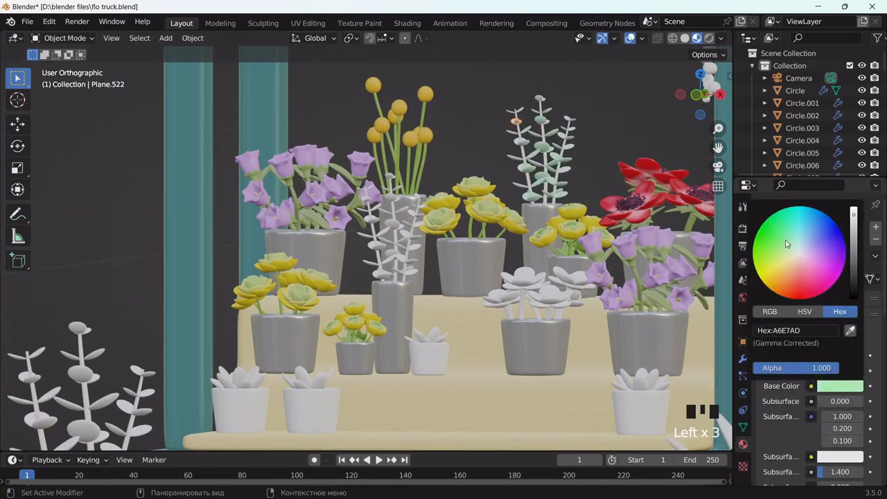
scroll(792, 251, "down", 6)
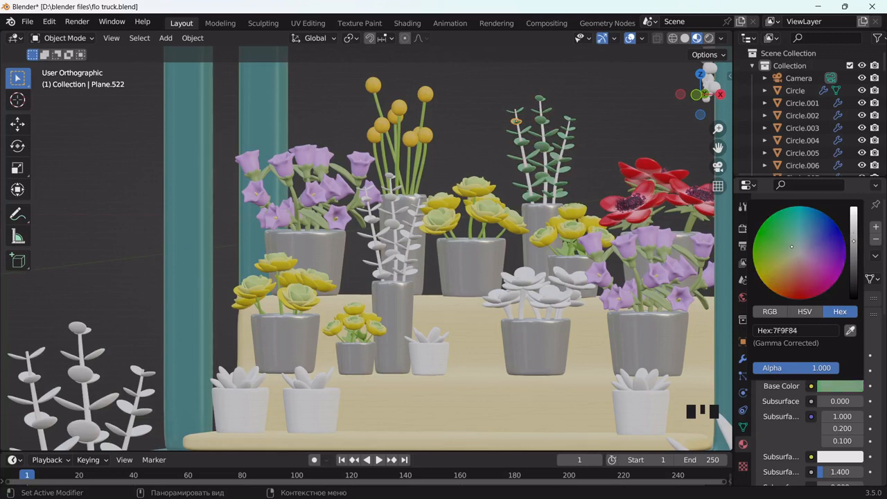
left_click(544, 137)
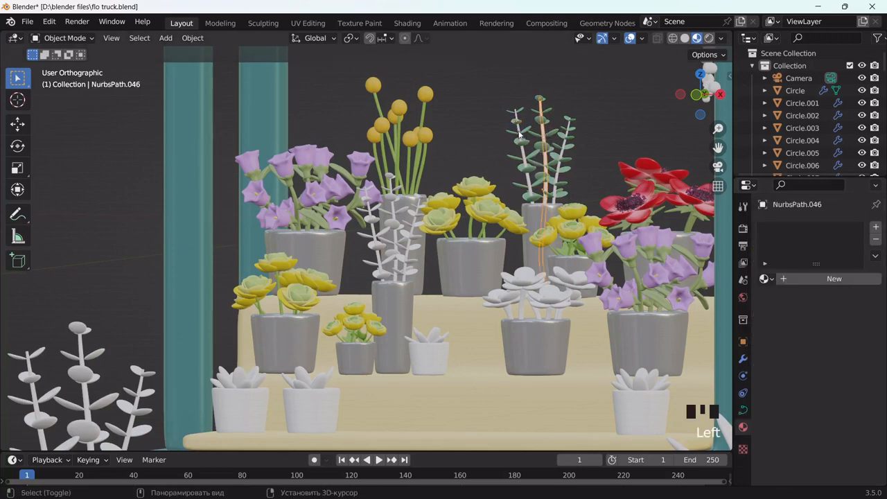
left_click(518, 135, "shift")
left_click(543, 139, "shift")
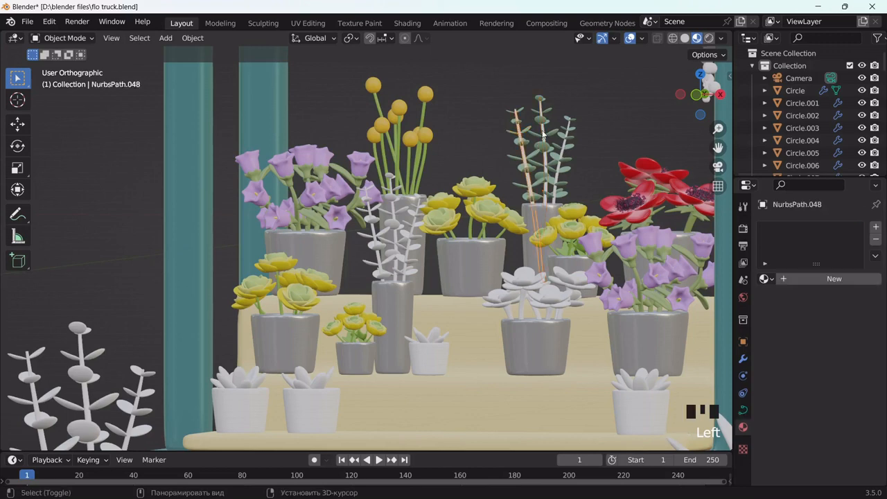
left_click(564, 146, "shift")
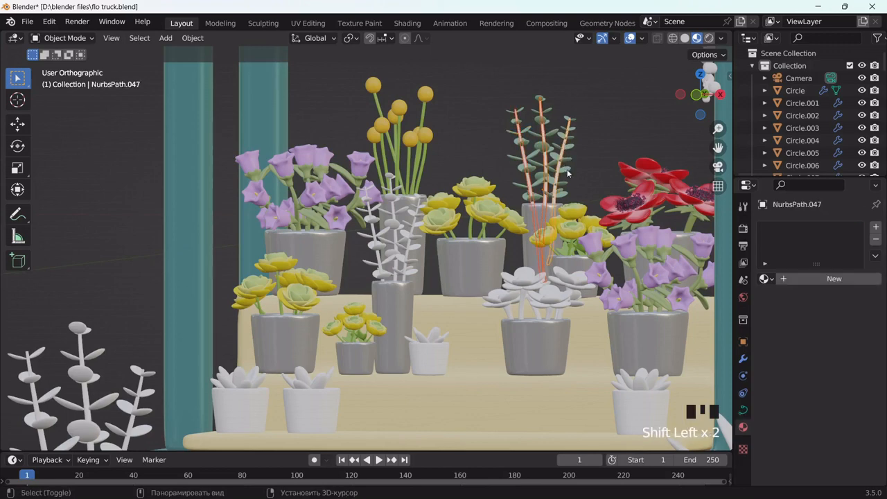
left_click(567, 172, "shift")
key("ctrl+l")
left_click(554, 171)
middle_click_drag(595, 153, 473, 276)
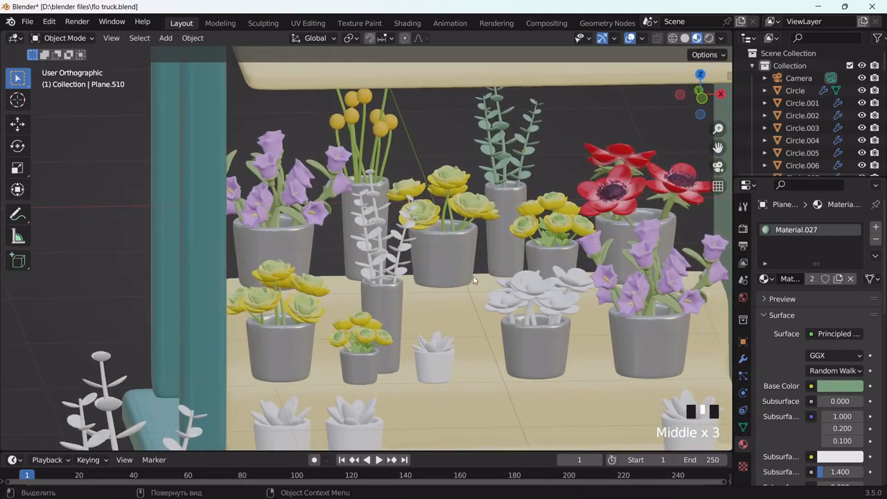
Try an orange-red colour on the yellow rosettes, then undo it
left_click(475, 213)
left_click(834, 386)
left_click(795, 284)
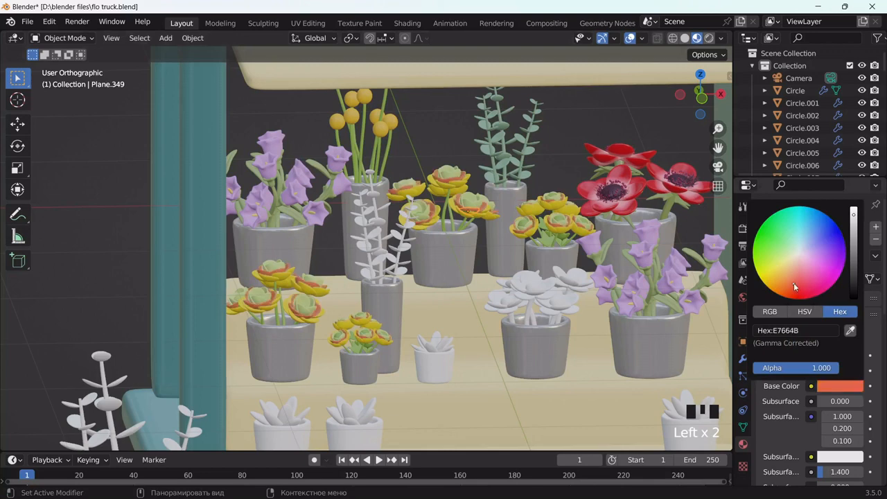
key("ctrl+z")
middle_click_drag(489, 202, 467, 149)
left_click_drag(467, 149, 426, 210)
Select the pot's yellow rosettes, isolate them in local view and look down from above
middle_click_drag(492, 243, 479, 233)
scroll(479, 233, "up", 2)
left_click_drag(718, 148, 700, 161)
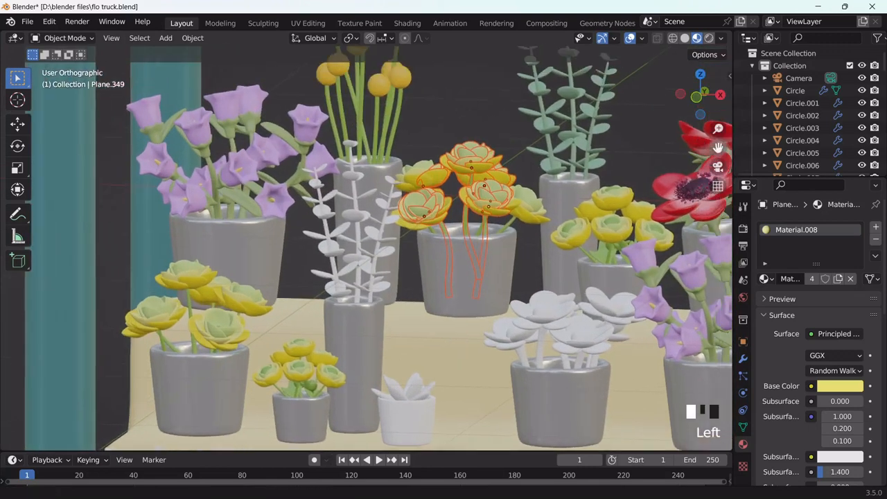
scroll(554, 211, "up", 3)
left_click(581, 239, "shift")
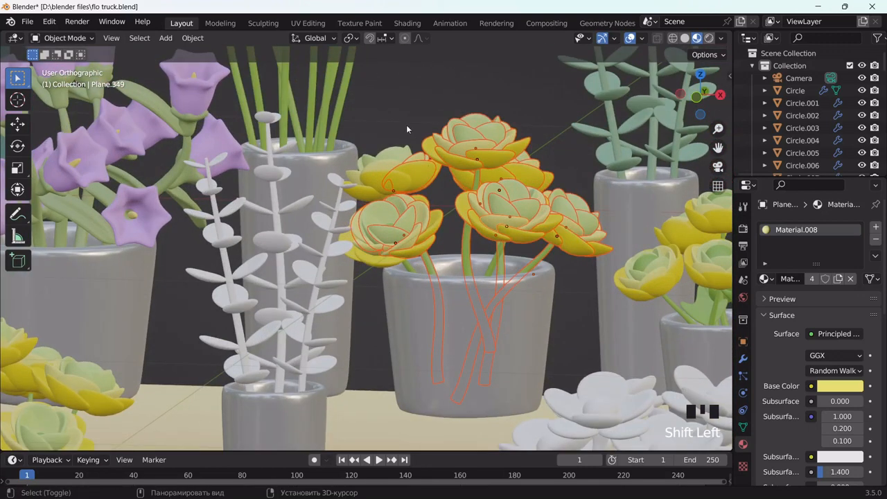
left_click(392, 181, "shift")
left_click(391, 198, "shift")
middle_click_drag(422, 245, 487, 240)
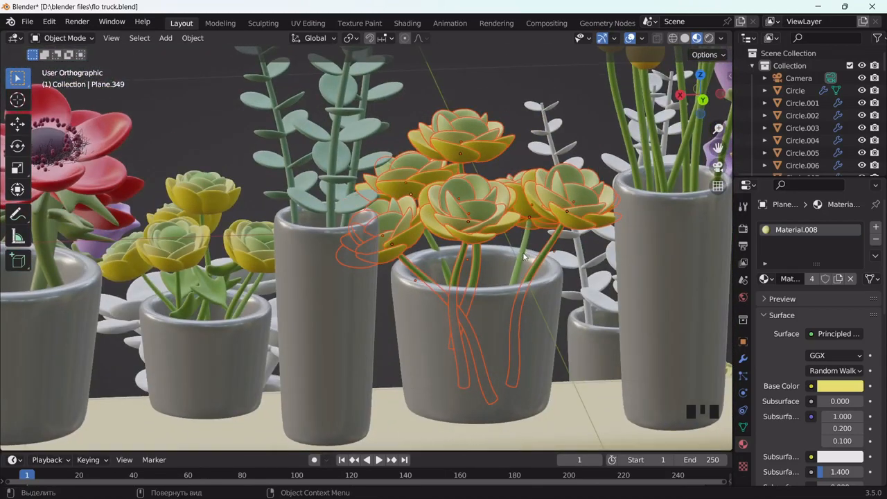
key("KP_Divide")
scroll(442, 266, "down", 3)
middle_click_drag(442, 266, 528, 277)
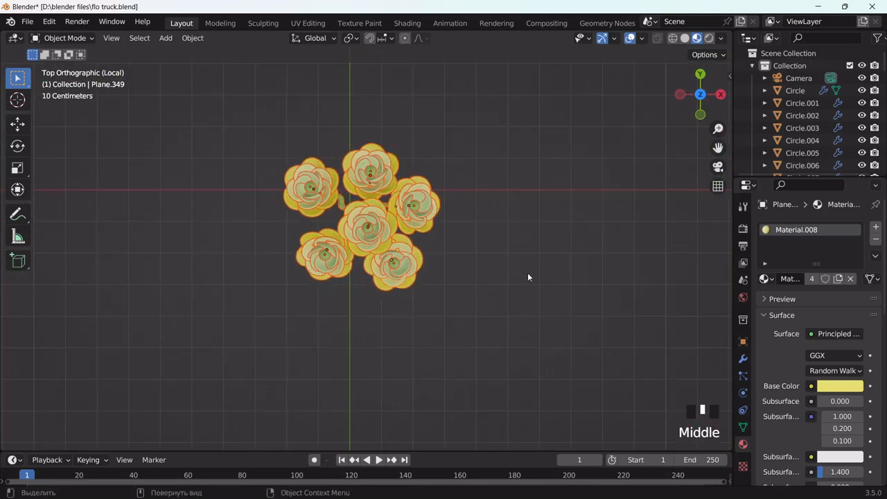
Remove the rosettes' old material slot and re-isolate the flower cluster, viewed from above
scroll(527, 277, "up", 4)
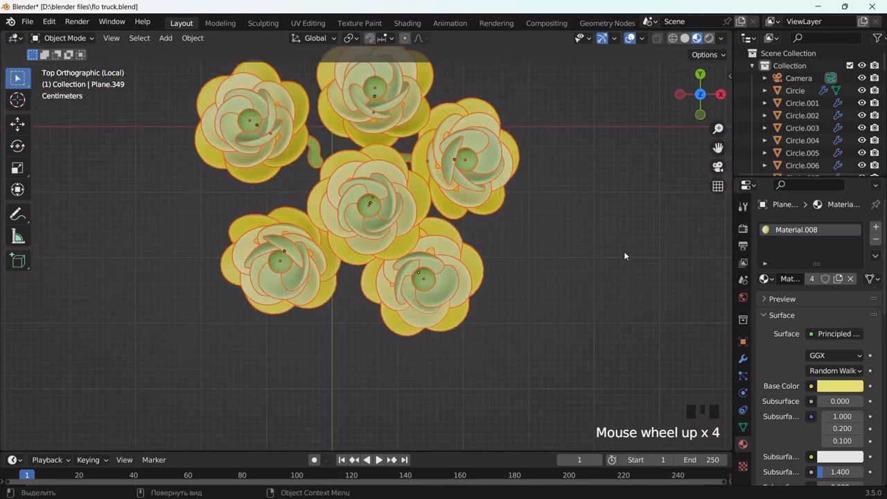
left_click(876, 240)
scroll(426, 270, "down", 3)
key("slash")
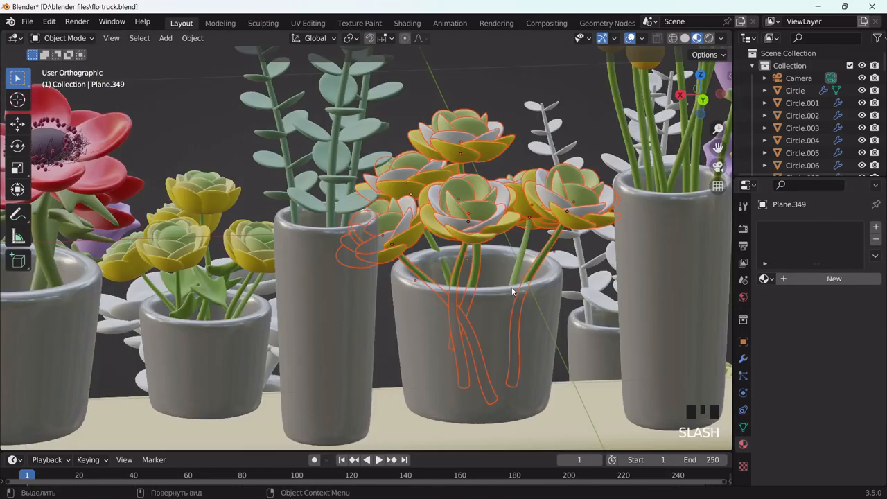
scroll(511, 286, "down", 3)
key("slash")
middle_click_drag(455, 241, 591, 357)
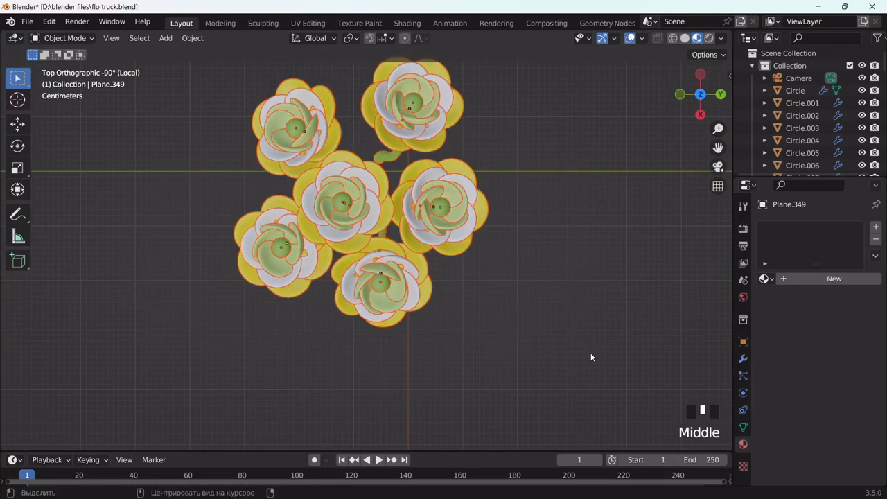
left_click(379, 177)
left_click(379, 178)
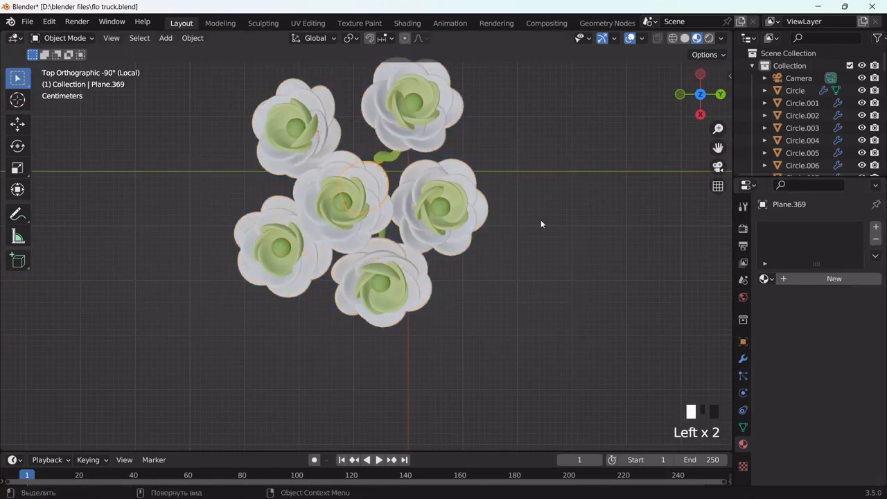
Strip the old materials from petals and centres and give the centres a new warm yellow
left_click(409, 89)
left_click(876, 239)
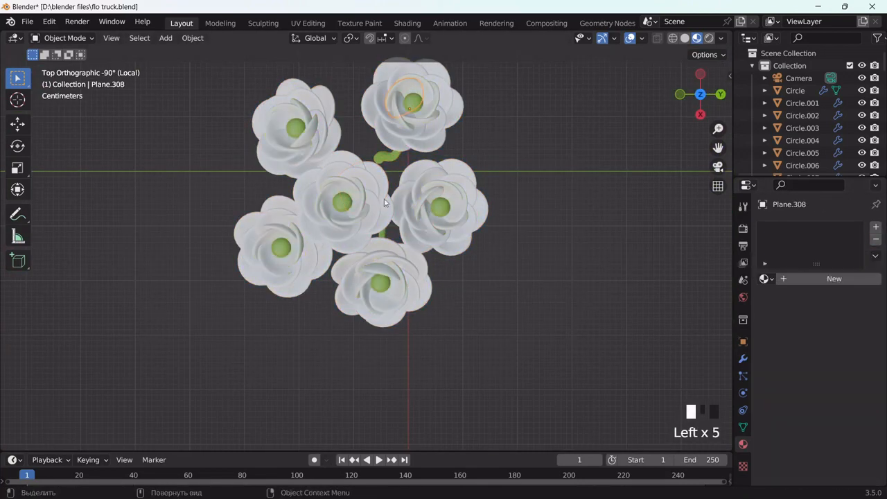
left_click(445, 209)
left_click(875, 239)
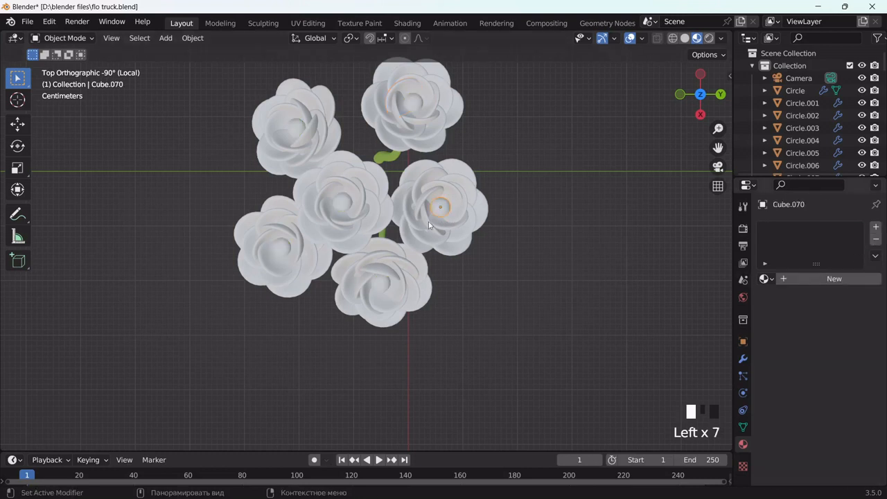
left_click(791, 277)
left_click(839, 386)
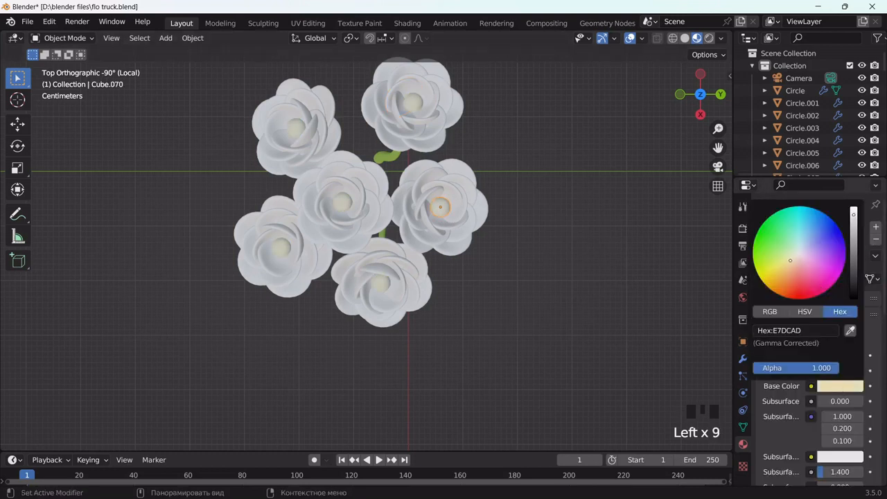
left_click_drag(781, 267, 784, 271)
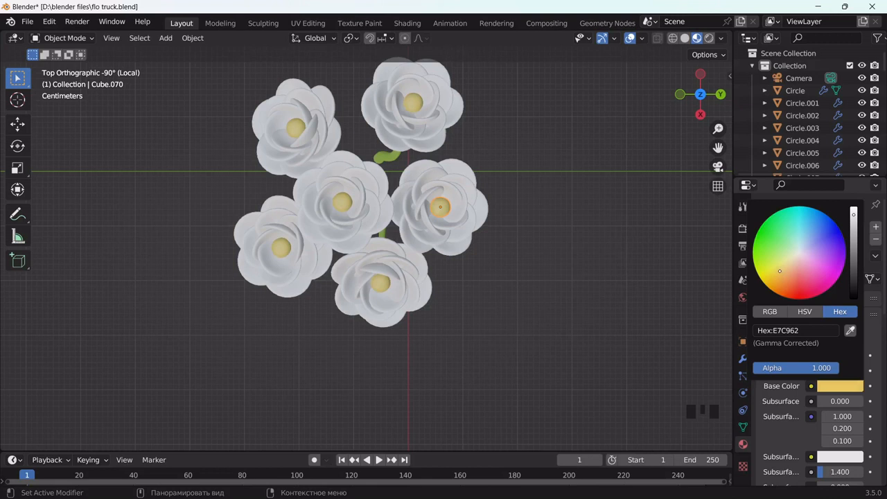
Give the inner petal layer a new material in a stronger pink
left_click(453, 196)
left_click(803, 280)
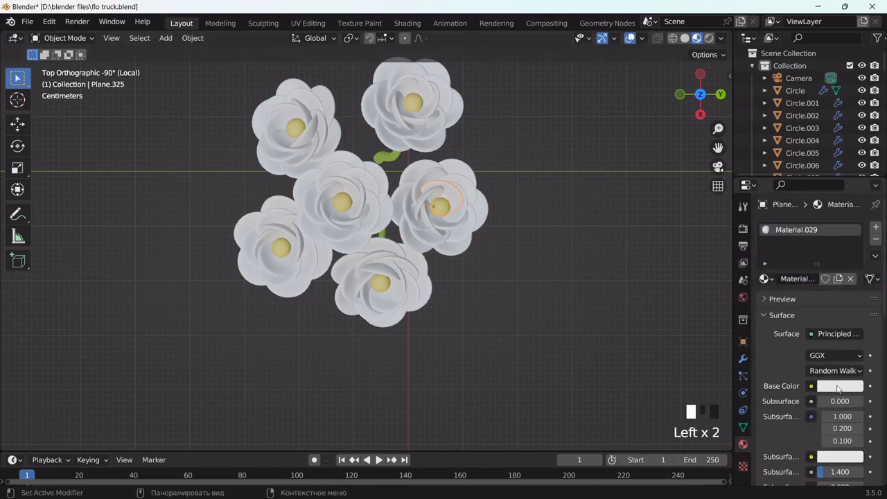
left_click(837, 386)
left_click(803, 257)
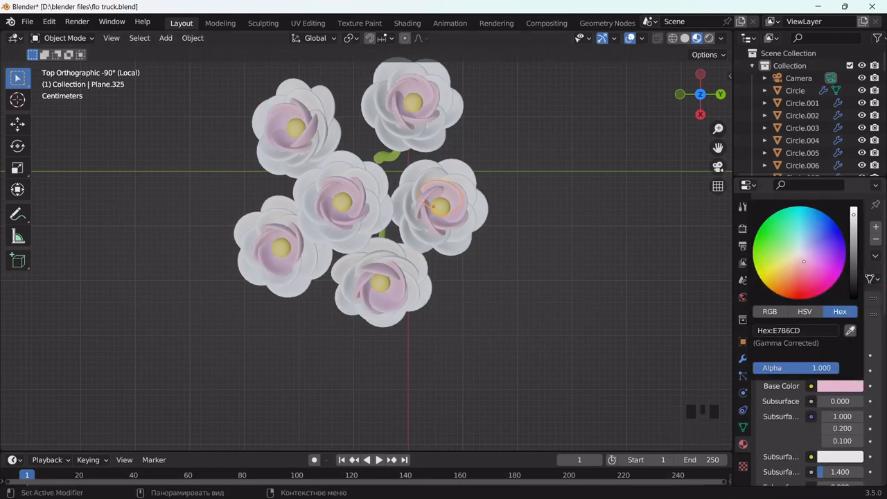
left_click_drag(802, 264, 805, 266)
Give the next petal layer a pink material and the outer petals a bold pink
left_click(436, 173)
left_click(828, 280)
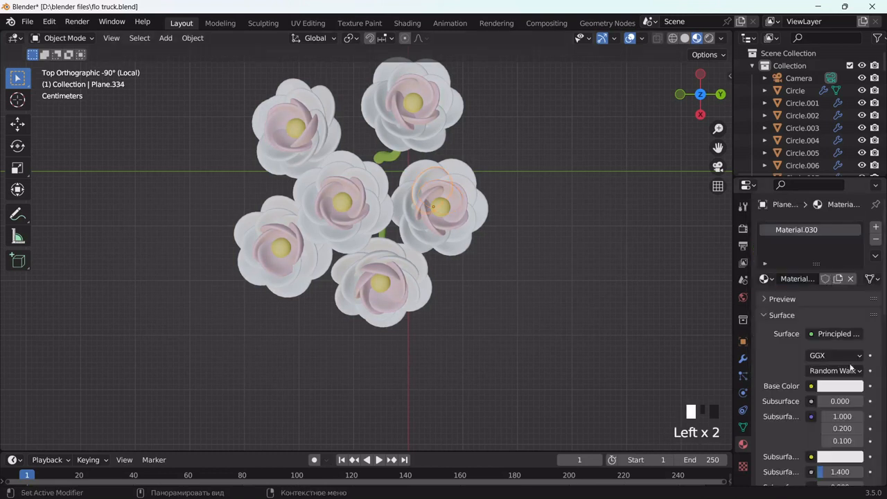
left_click(837, 386)
left_click_drag(796, 280, 804, 264)
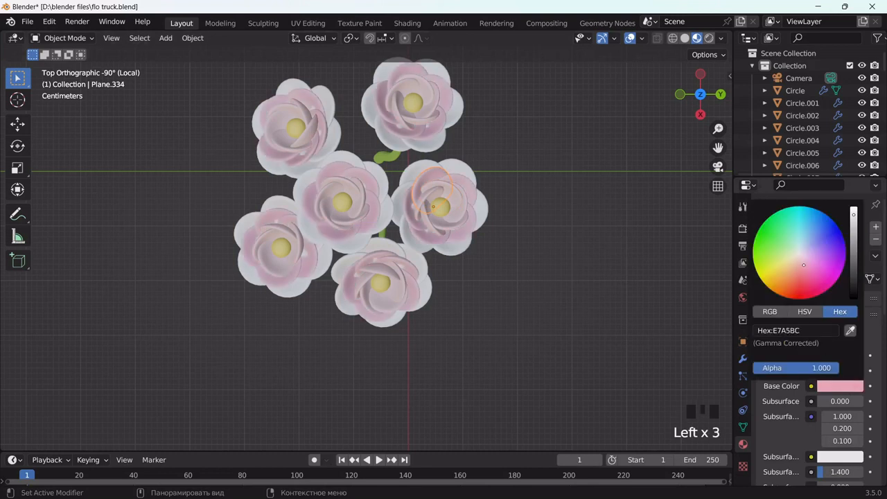
left_click(462, 251)
left_click(830, 278)
left_click(837, 386)
left_click_drag(776, 270, 809, 275)
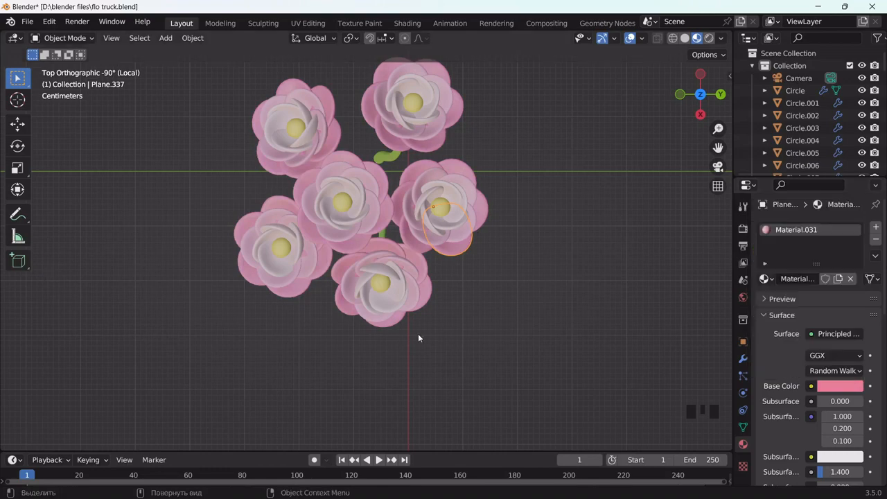
Select the whole pink flower cluster and return to the full flower-truck scene
left_click(418, 333)
scroll(418, 322, "down", 2)
middle_click_drag(418, 314, 397, 275)
left_click_drag(463, 114, 257, 299)
key("slash")
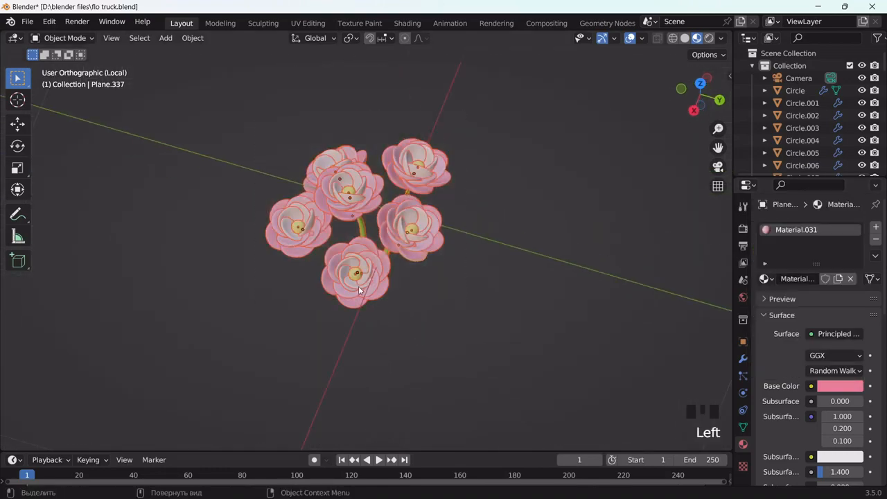
Orbit to the front-left pot and box-select its yellow rosette flowers
middle_click_drag(328, 290, 296, 277)
scroll(374, 283, "up", 2)
left_click(413, 238)
scroll(379, 284, "down", 2)
left_click_drag(267, 227, 220, 294)
middle_click_drag(261, 291, 207, 291)
scroll(281, 298, "up", 5)
Add the remaining yellow rosettes to the selection and isolate them in local view
left_click_drag(177, 262, 135, 326, "shift")
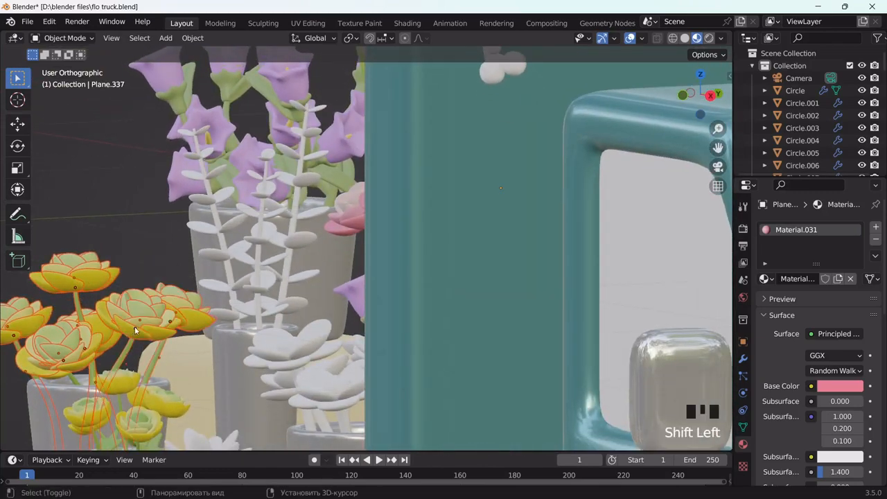
middle_click_drag(170, 297, 386, 317)
scroll(321, 317, "down", 2)
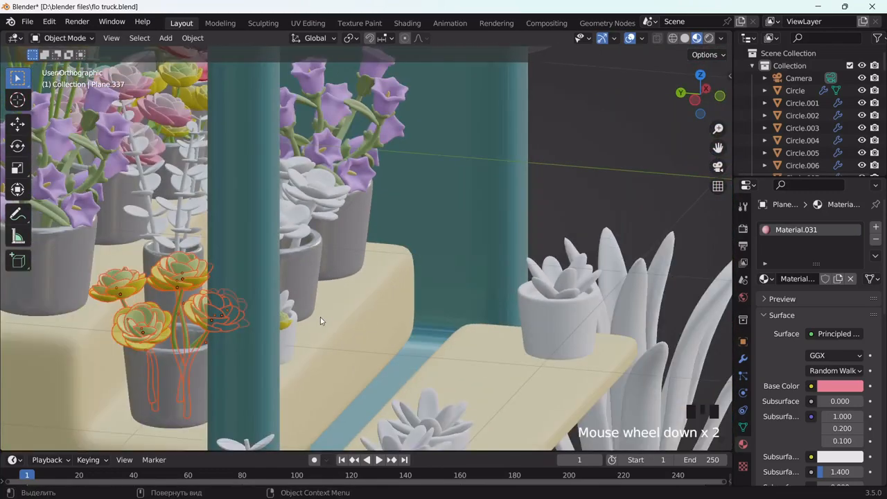
middle_click_drag(321, 317, 276, 299)
scroll(276, 295, "down", 3)
middle_click_drag(425, 291, 437, 334)
key("slash")
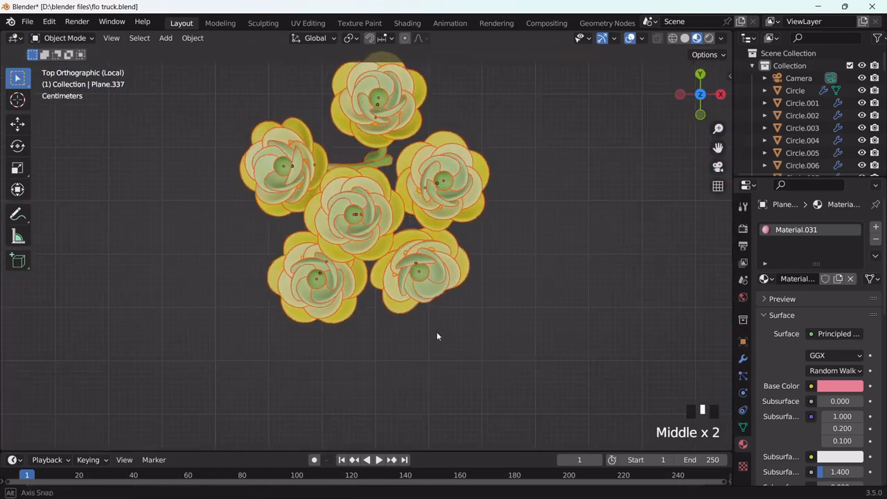
Remove the yellow material from three petal layers of the flower cluster
left_click(432, 170)
left_click(875, 238)
left_click(478, 166)
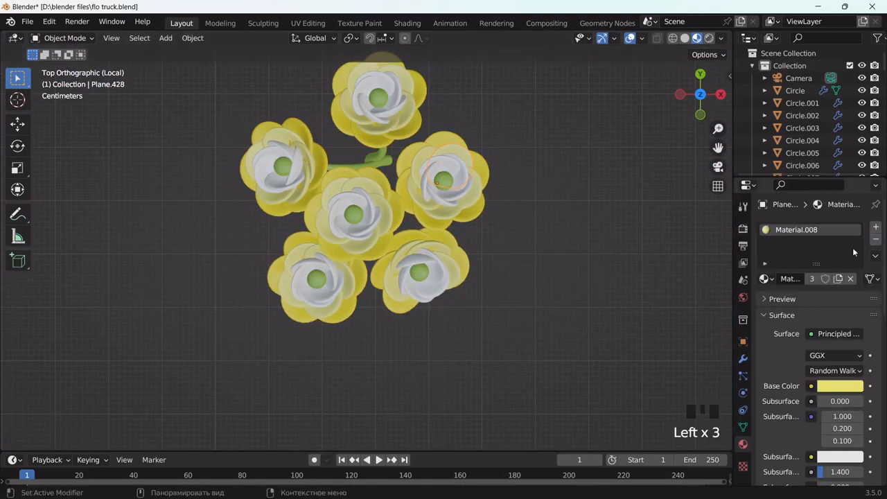
left_click(874, 238)
left_click(478, 170)
left_click(875, 238)
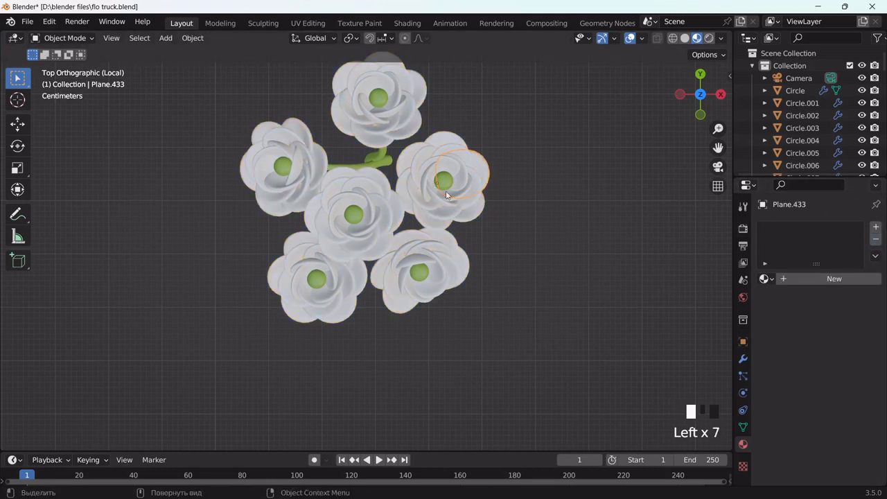
Give the inner petal layers new pink and peach materials
left_click(443, 181)
left_click(839, 386)
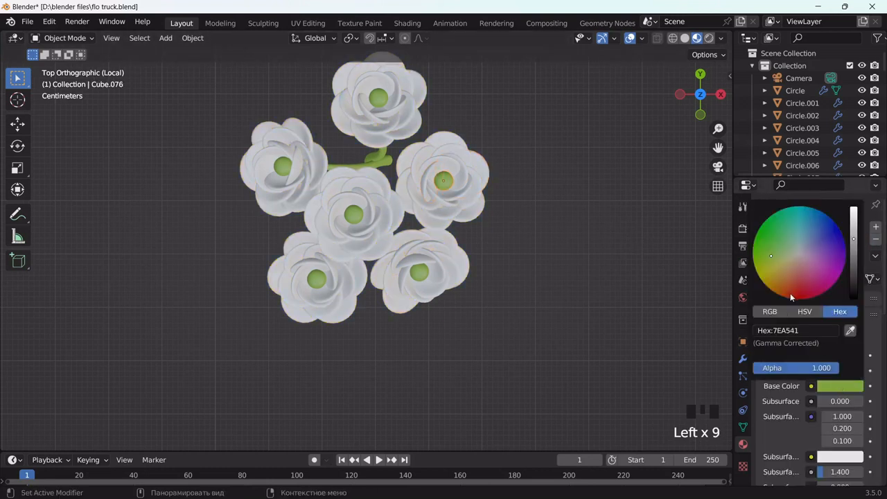
left_click(441, 165)
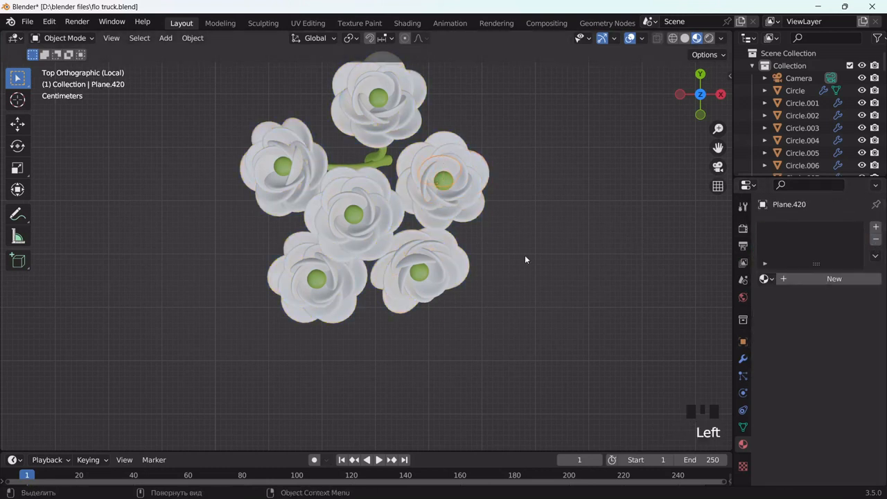
left_click(857, 279)
left_click(830, 388)
mouse_move(803, 275)
left_mouse_down()
mouse_move(801, 286)
mouse_move(794, 266)
mouse_move(791, 291)
left_mouse_up()
left_click(455, 186)
left_click(850, 283)
left_click(840, 386)
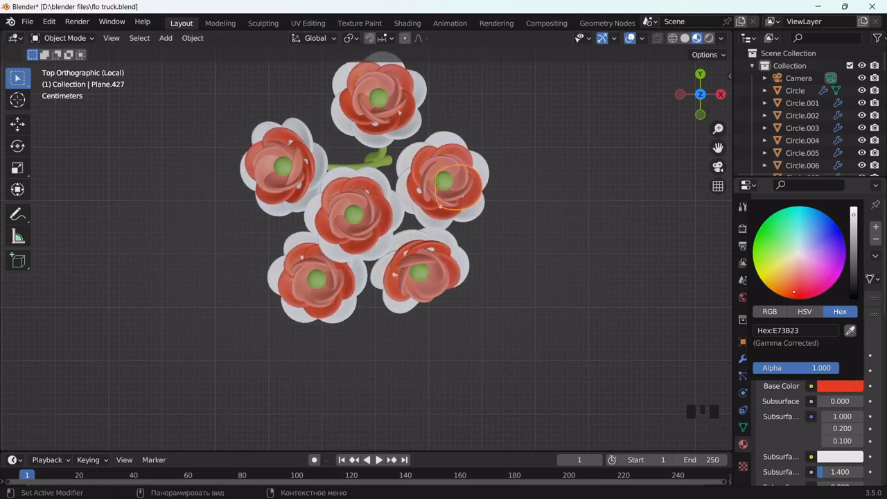
Set the lower-right flower's petal layer to a softer red
left_click(422, 273)
left_click(840, 385)
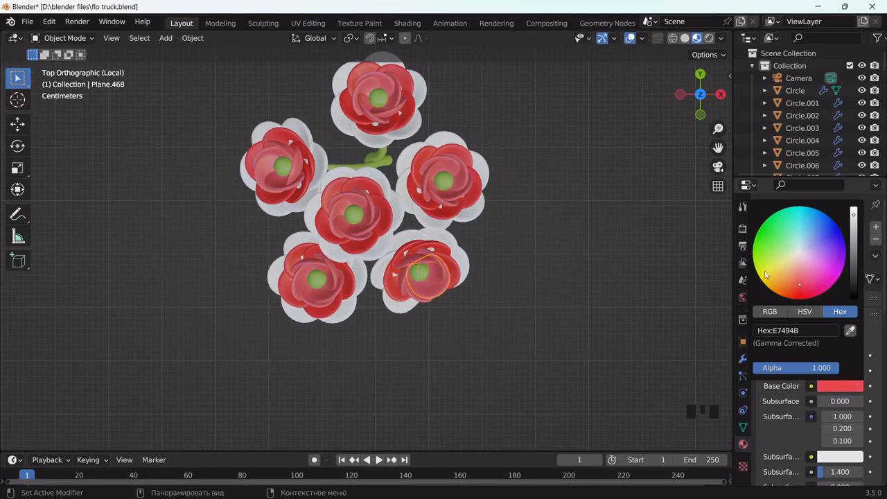
left_click(839, 385)
left_click(799, 279)
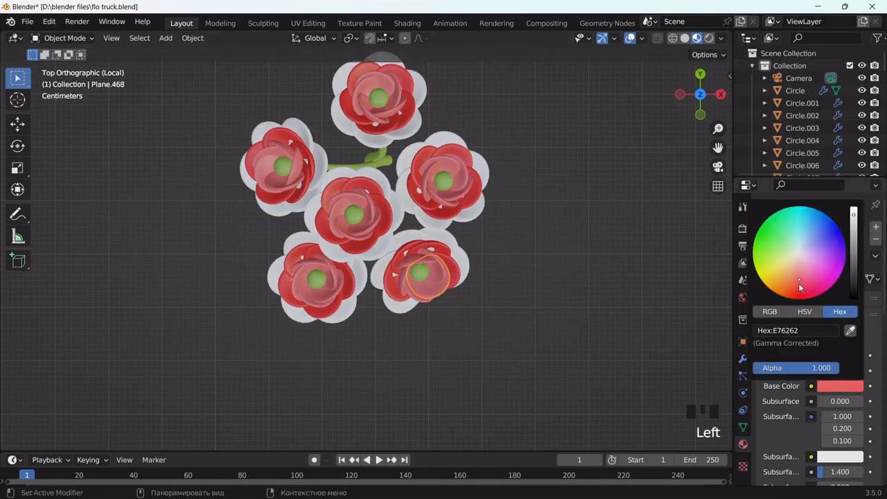
left_click(798, 284)
Give the outer petals a new material in deep red
left_click(465, 269)
left_click(834, 278)
left_click(839, 385)
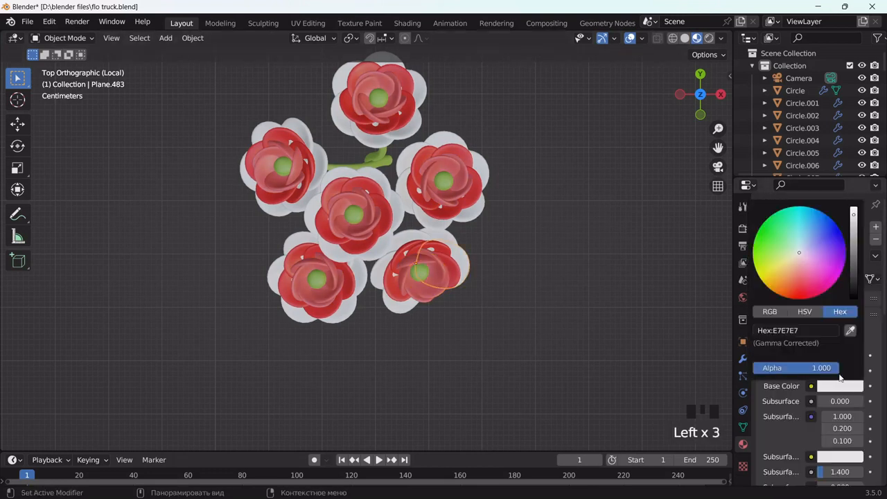
left_click_drag(807, 253, 808, 298)
left_click_drag(852, 214, 852, 256)
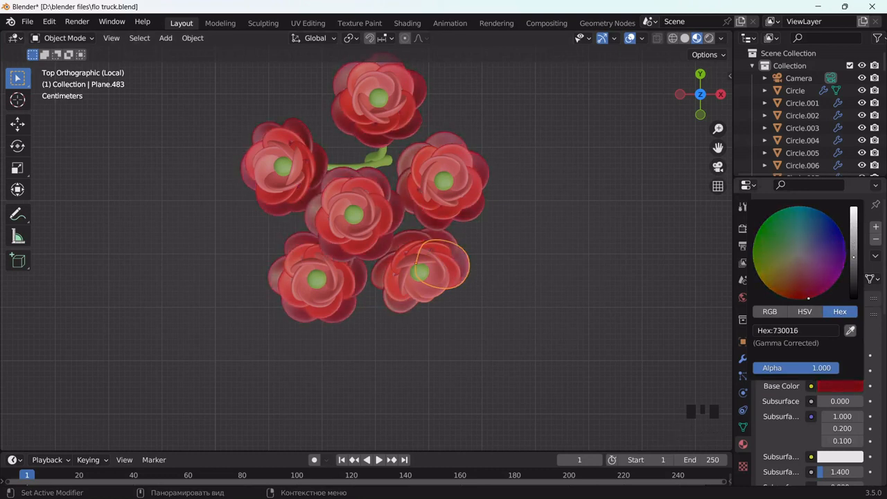
Check a right-flower petal colour, then select the whole red flower cluster
left_click(475, 198)
left_click(839, 385)
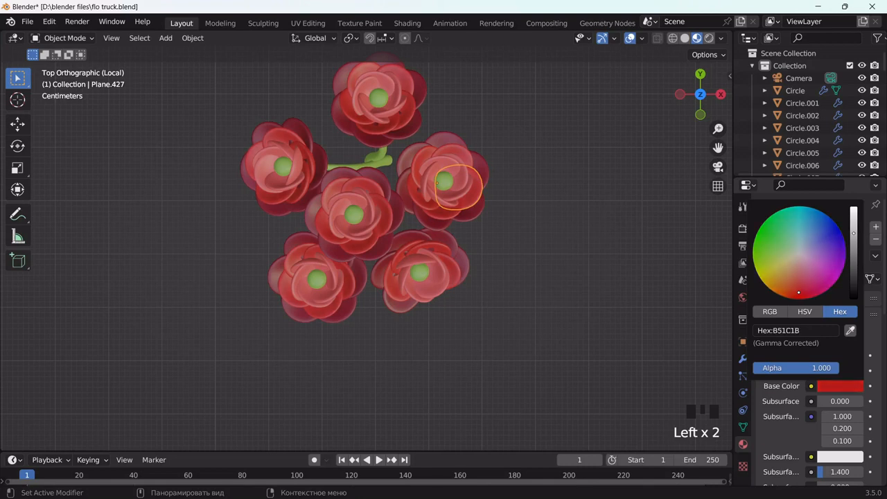
left_click(603, 280)
scroll(596, 277, "down", 2)
left_click_drag(487, 89, 232, 333)
Return to the full truck scene and select a leaf of the white sprigs
key("slash")
middle_click_drag(455, 347, 356, 255)
left_click(328, 278)
scroll(355, 291, "down", 1)
scroll(412, 324, "up", 3)
scroll(356, 256, "up", 2)
left_click(363, 254)
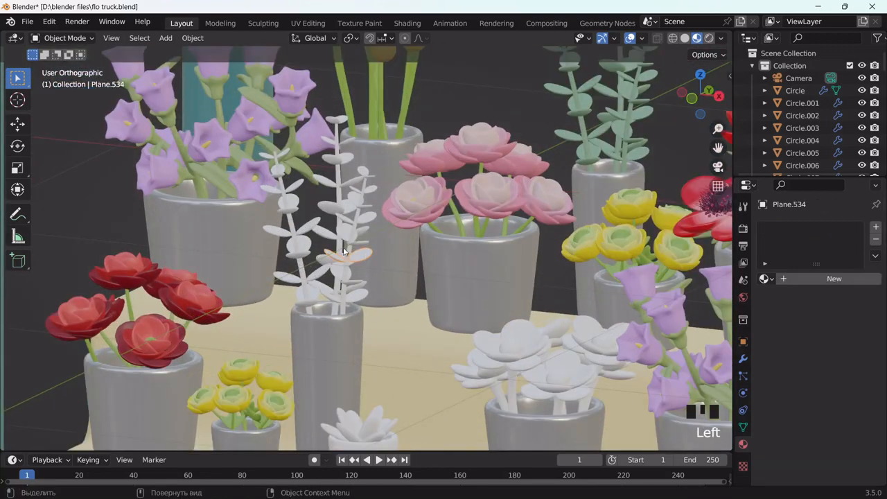
Link the sage-green Material.027 from the green-leaved plant onto the white sprig stems
left_click(295, 227, "shift")
left_click(338, 195, "shift")
left_click(363, 197, "shift")
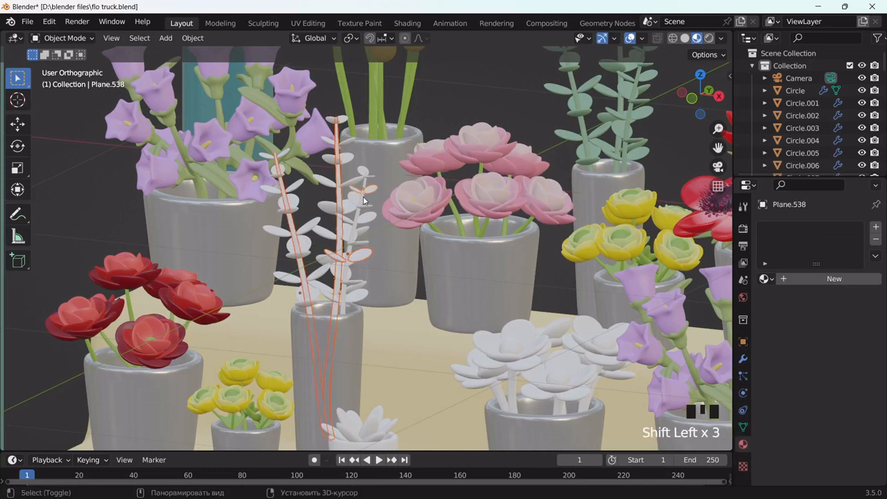
left_click(363, 198, "shift")
left_click(363, 198, "shift")
key("ctrl+l")
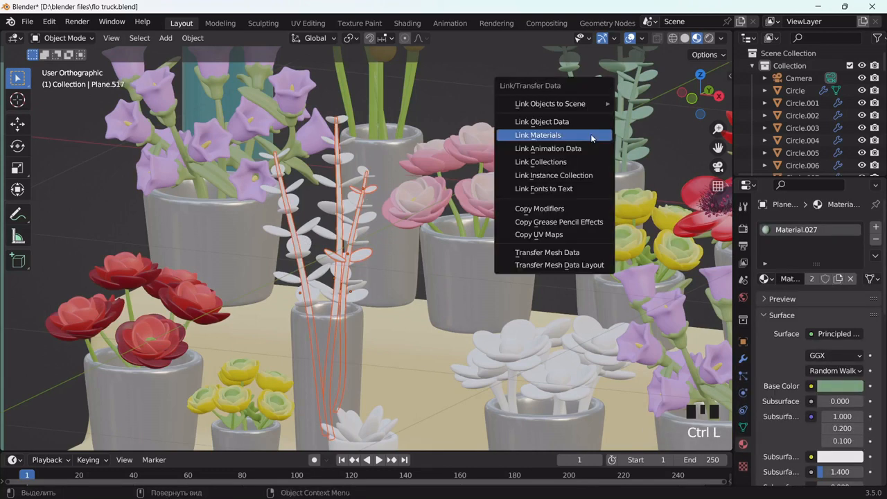
left_click(591, 138)
Move the view across the shelf to the white flowers and select a flower centre
scroll(501, 192, "down", 2)
middle_click_drag(501, 191, 525, 303)
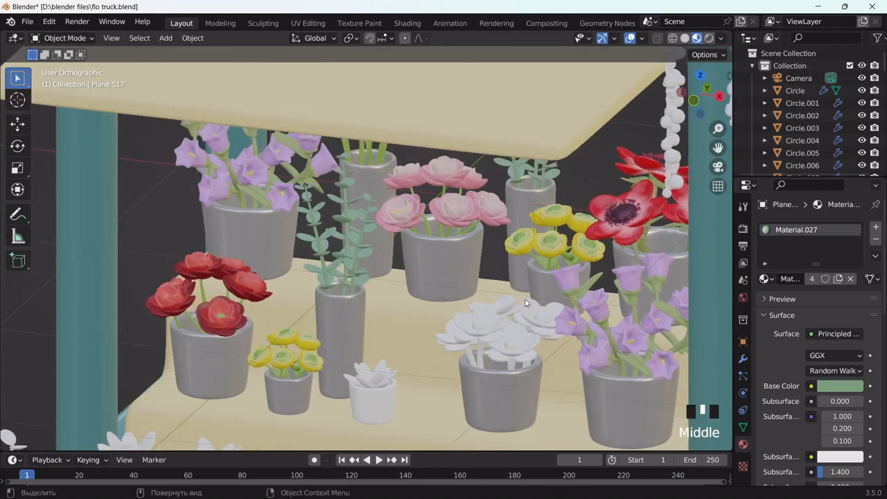
scroll(524, 303, "up", 2)
left_click_drag(717, 149, 581, 42)
scroll(501, 219, "up", 3)
middle_click_drag(500, 219, 471, 223)
left_click(447, 257)
Undo the pink colour change and remove Material.001 from the first bellflower
scroll(500, 295, "down", 5)
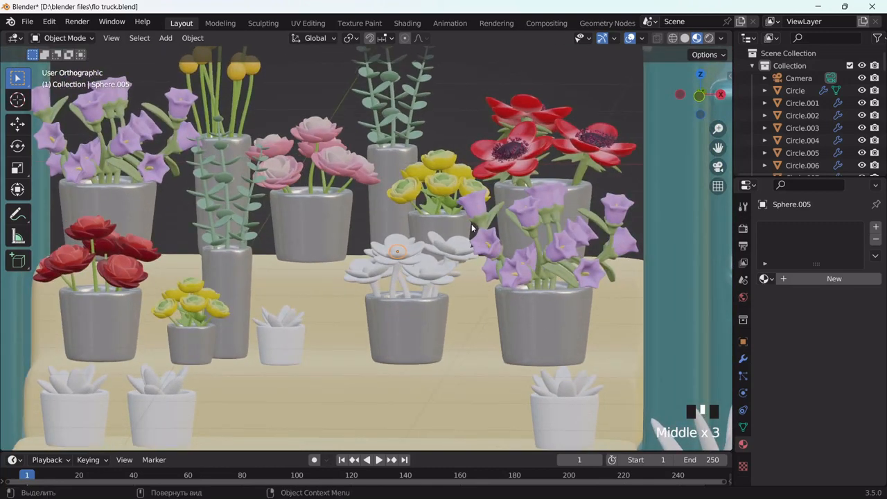
left_click(525, 222)
left_click(848, 387)
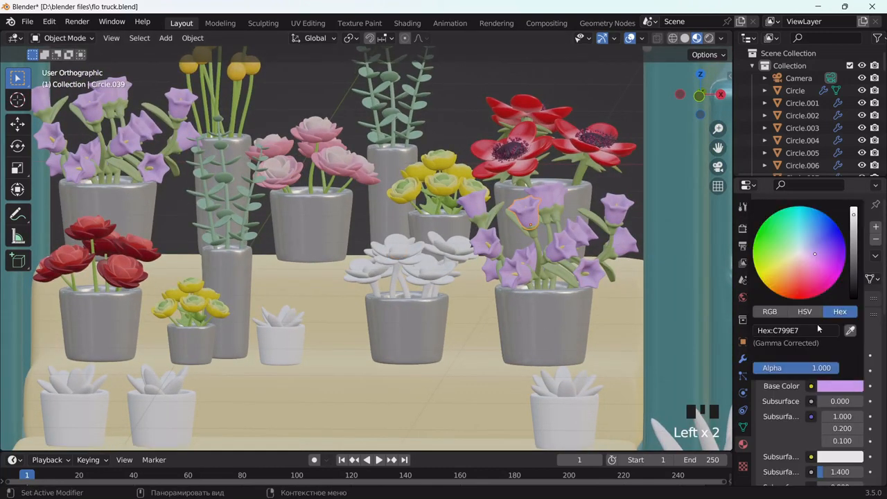
key("ctrl+z")
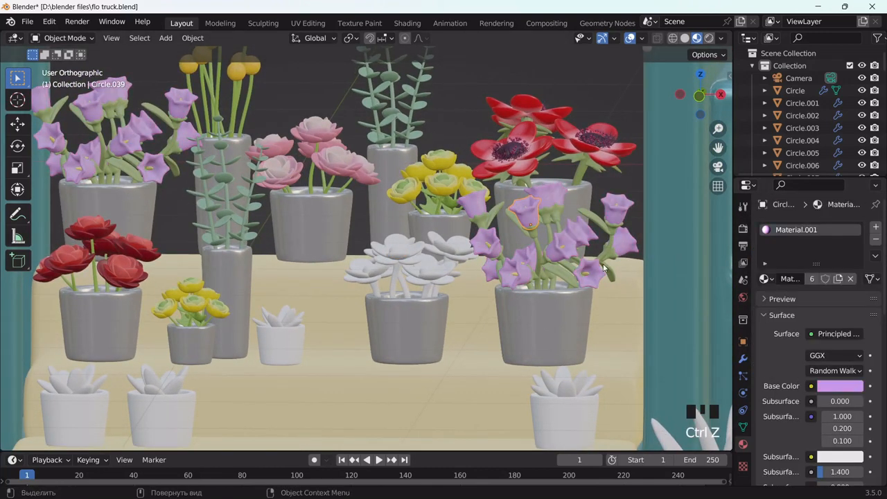
scroll(562, 242, "up", 2)
middle_click_drag(562, 241, 609, 209)
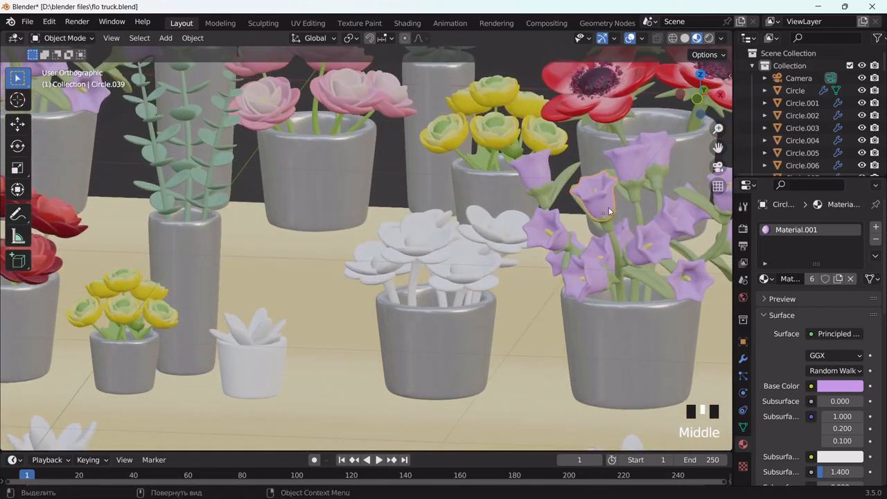
left_click(875, 240)
Remove Material.001 from two more lavender bellflowers
scroll(644, 258, "down", 2)
scroll(591, 251, "up", 2)
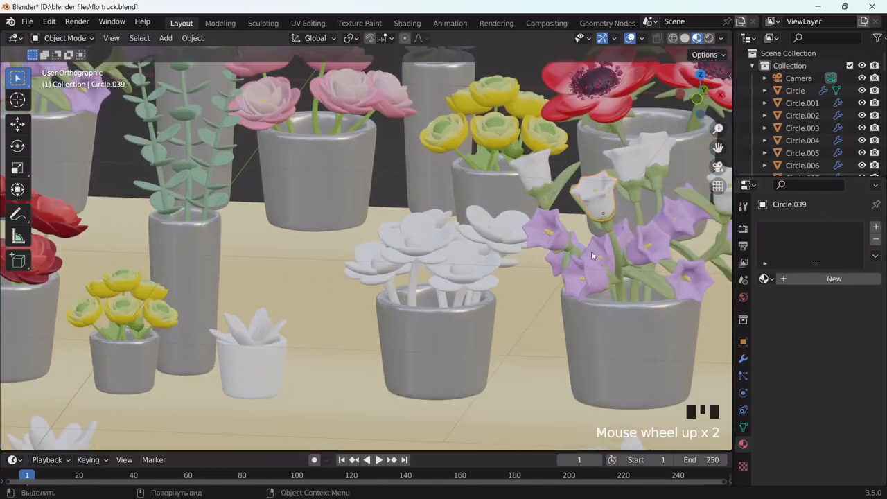
left_click(591, 251)
left_click(876, 239)
left_click(655, 255)
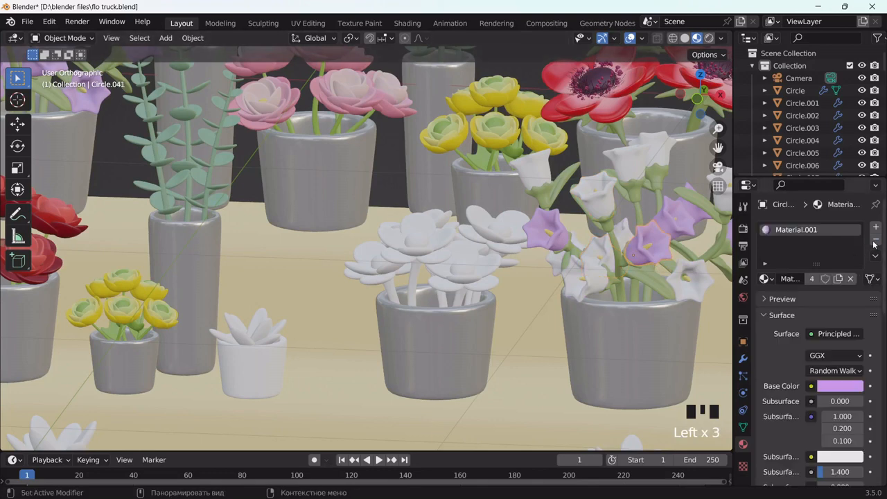
left_click(875, 240)
scroll(455, 258, "down", 3)
middle_click_drag(466, 263, 478, 267)
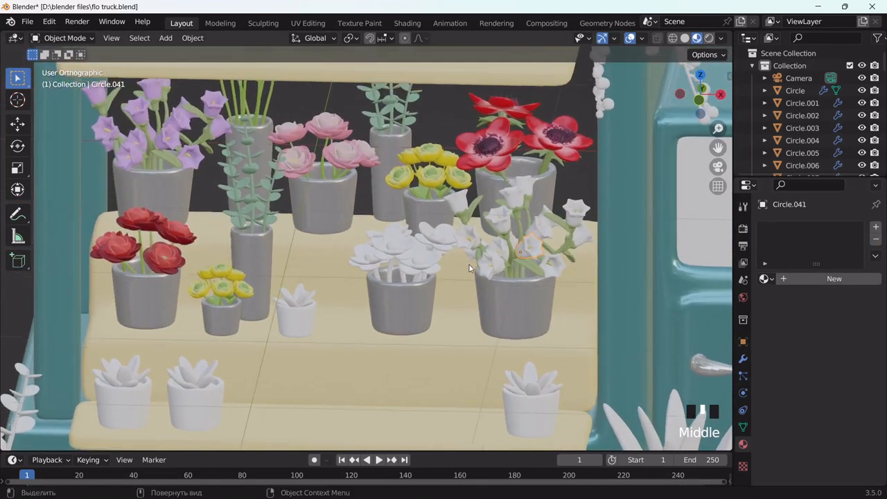
scroll(571, 220, "up", 2)
Create a pink E779AB material and link it to two more white bellflowers
left_click(834, 278)
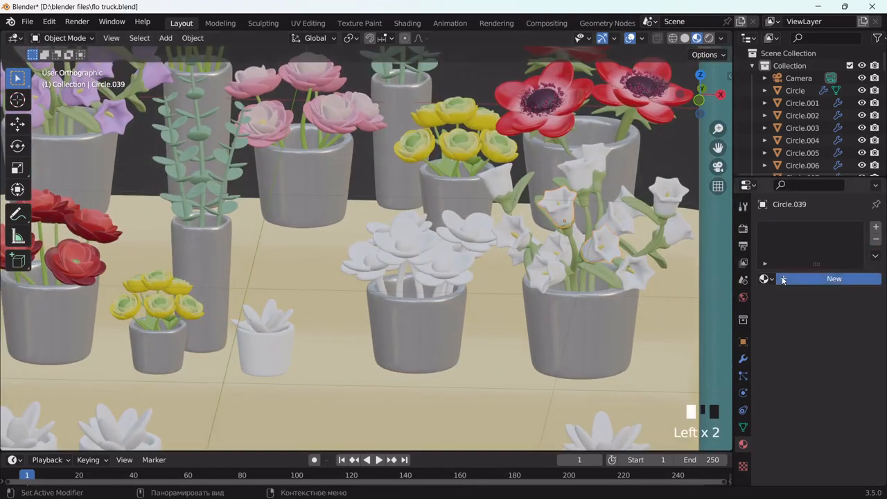
left_click(839, 386)
left_click_drag(797, 257, 808, 270)
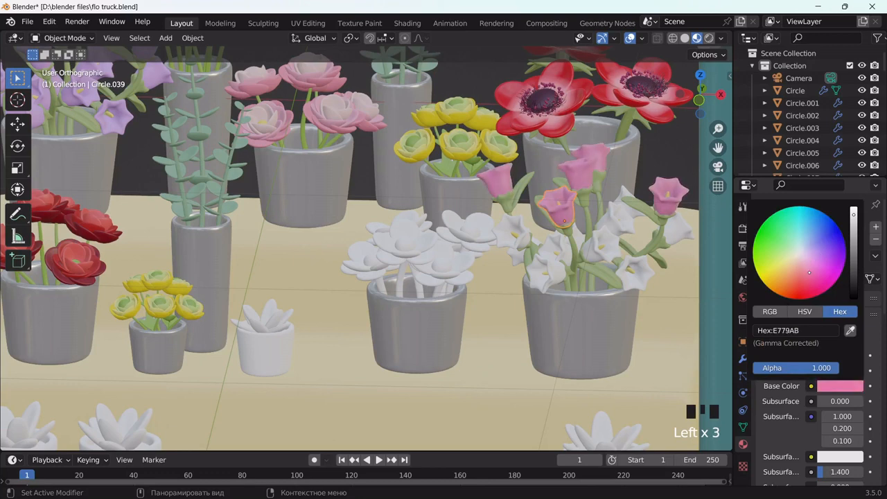
left_click(618, 244)
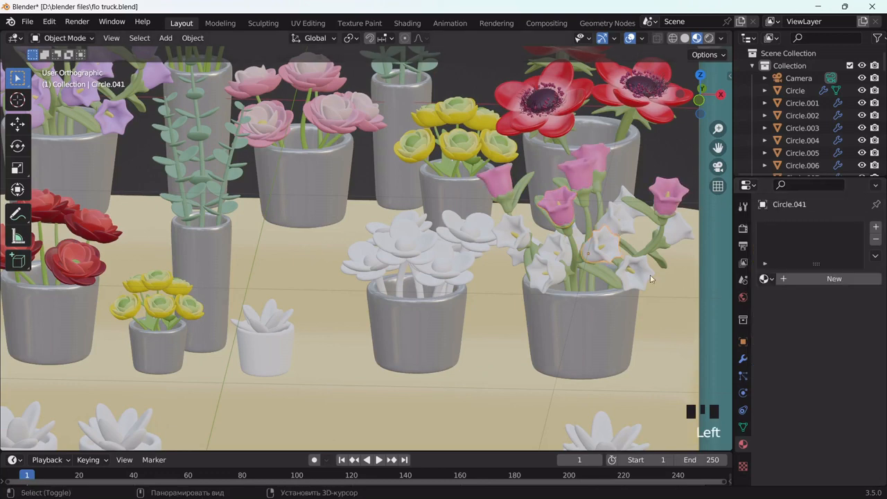
left_click(668, 201, "shift")
key("ctrl+l")
left_click(669, 201)
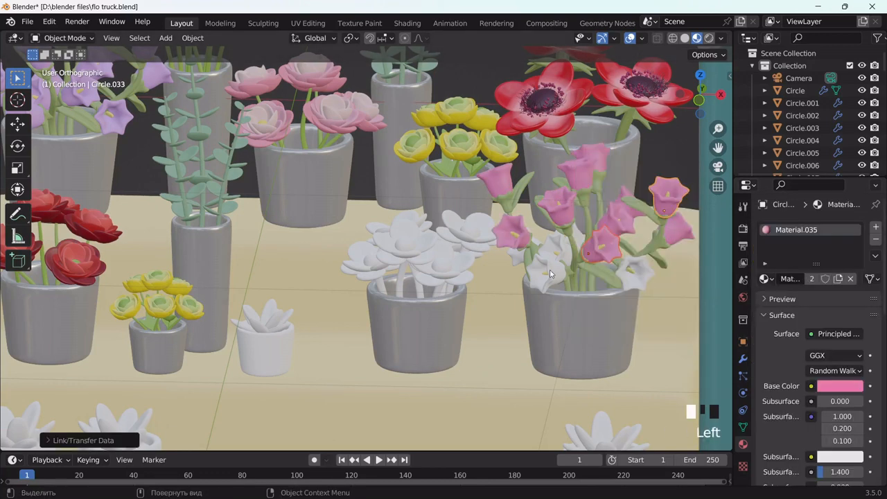
left_click(550, 274, "shift")
left_click(587, 252, "shift")
key("ctrl+l")
left_click(587, 252)
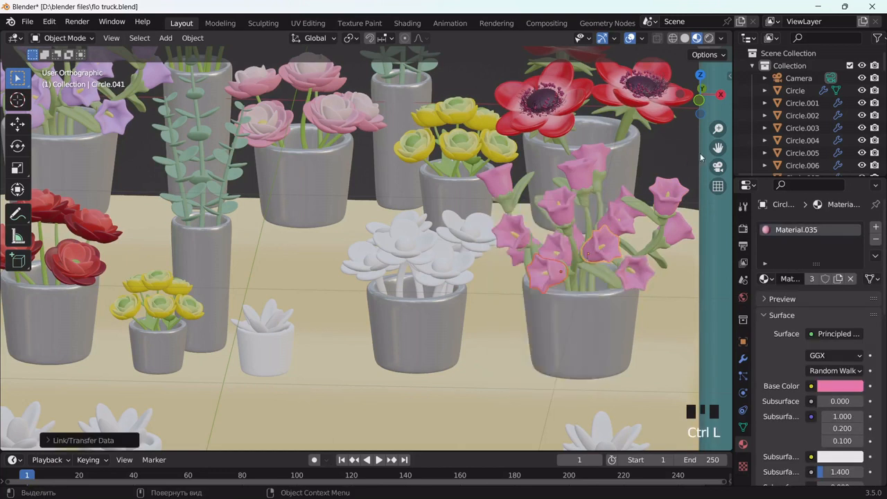
Remove the pink material from one bellflower and check the E779AB hex on another
left_click(567, 212)
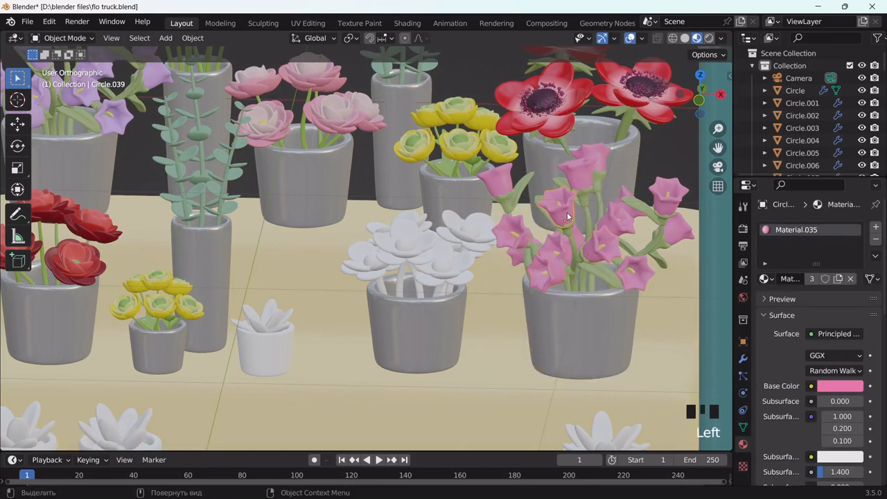
left_click(828, 385)
left_click_drag(806, 273, 805, 264)
key("ctrl+z")
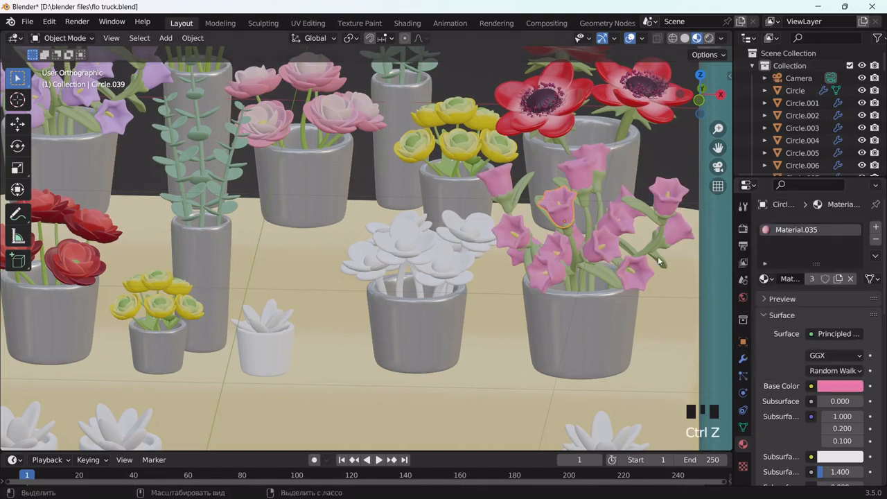
left_click(875, 239)
left_click(613, 256)
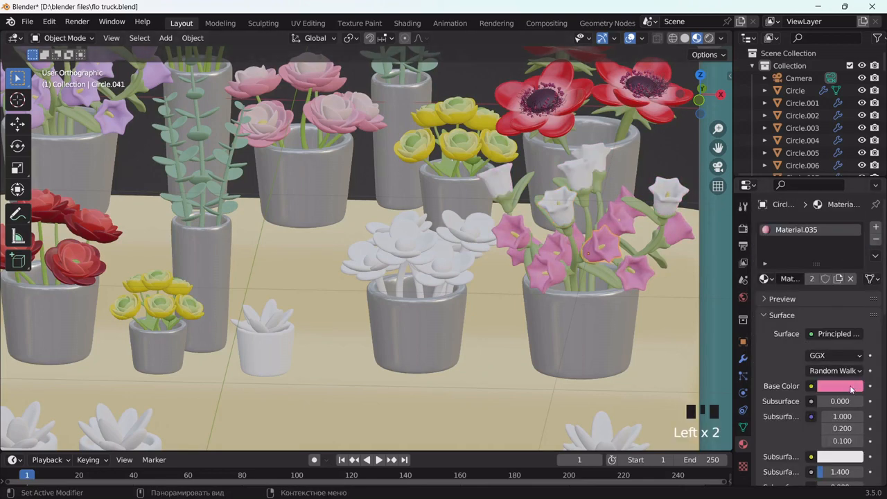
left_click(839, 385)
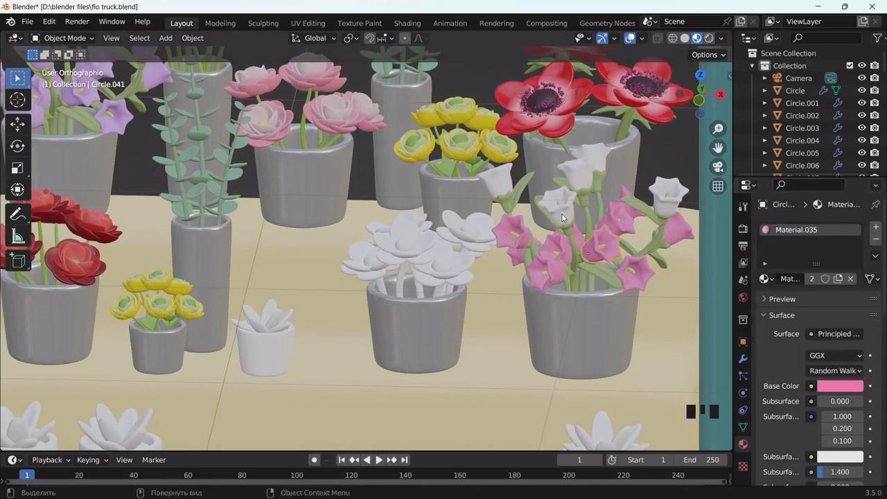
Give another bellflower a new material with hex E779AB, slightly lightened
left_click(561, 214)
left_click(810, 277)
left_click(831, 387)
left_click(812, 330)
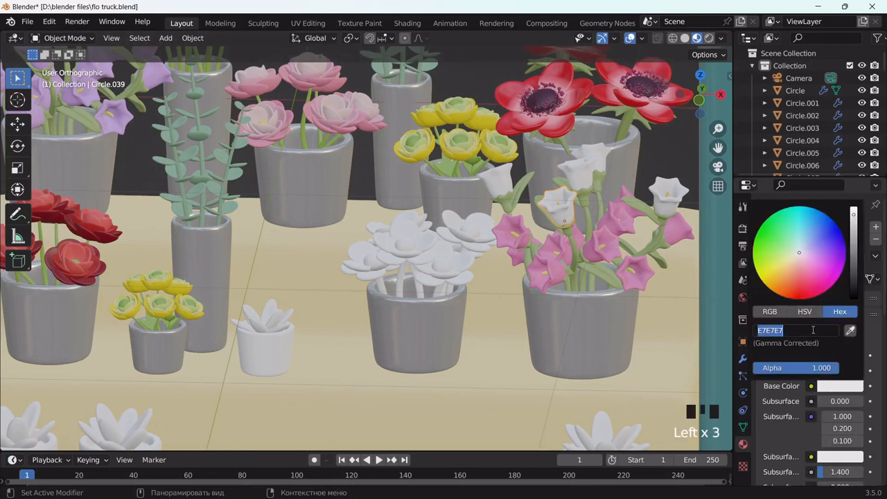
type("E779AB")
left_click(852, 348)
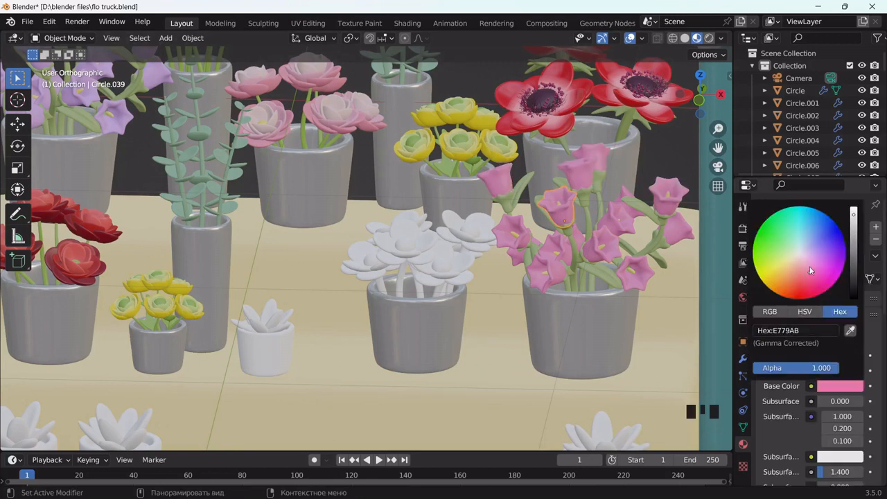
left_click_drag(811, 270, 807, 267)
Replace one flower's pink with a new, deeper-pink material (C1658F)
left_click(632, 272)
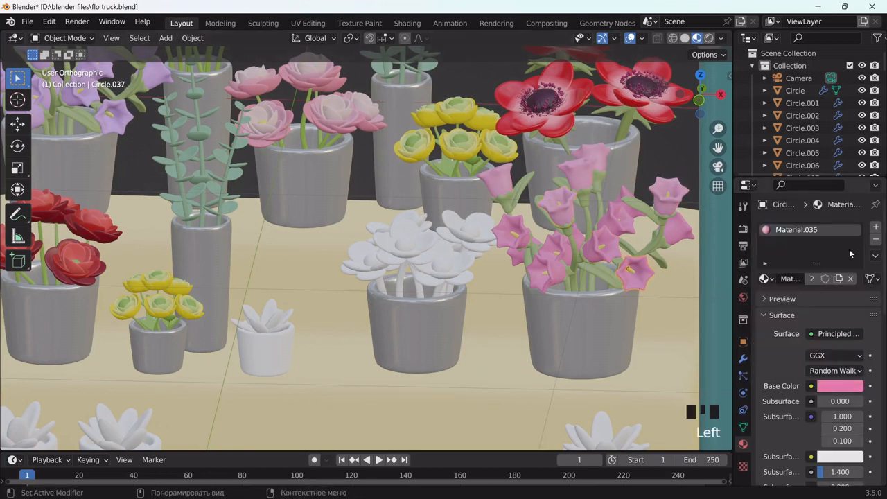
left_click(835, 256)
left_click(876, 238)
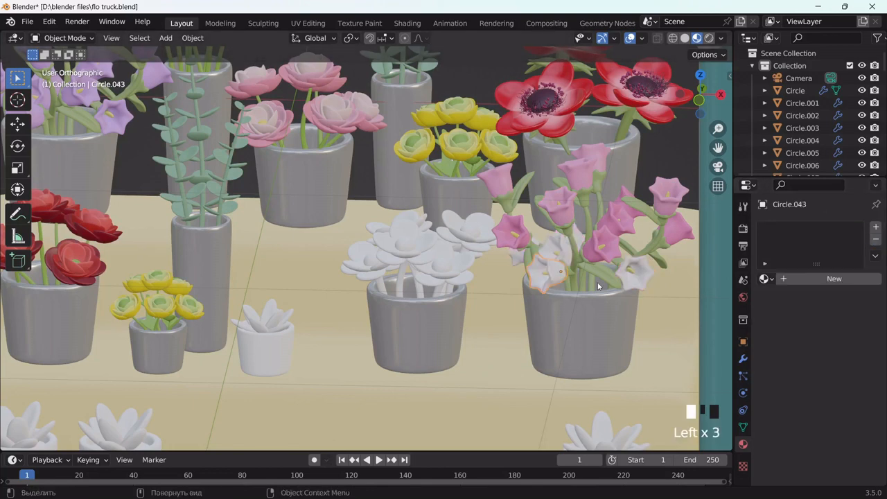
left_click(801, 282)
left_click(840, 385)
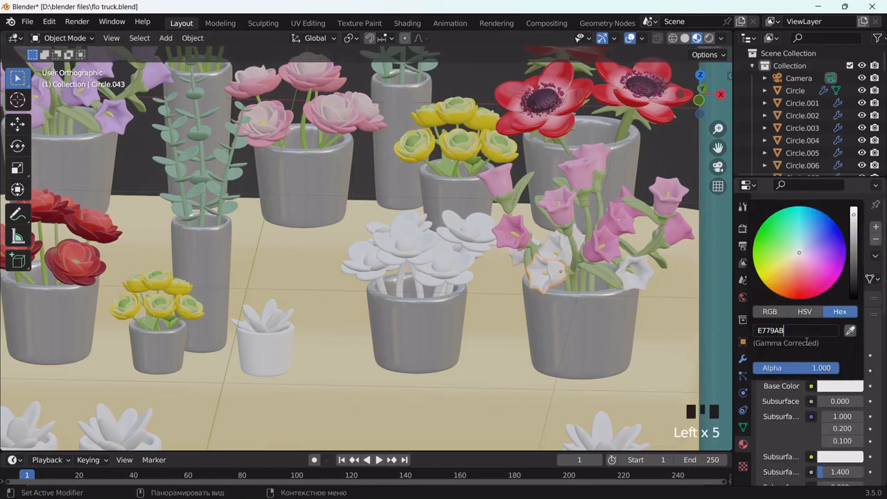
key("Return")
left_click_drag(853, 216, 853, 225)
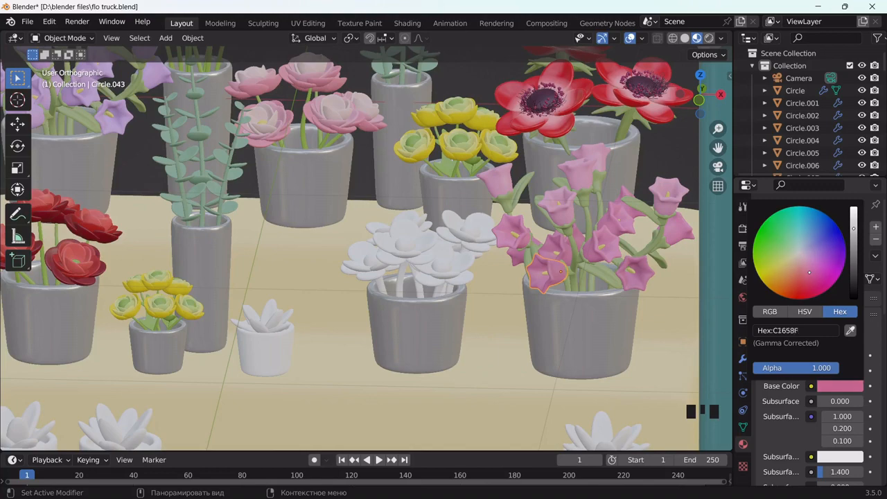
scroll(356, 279, "down", 4)
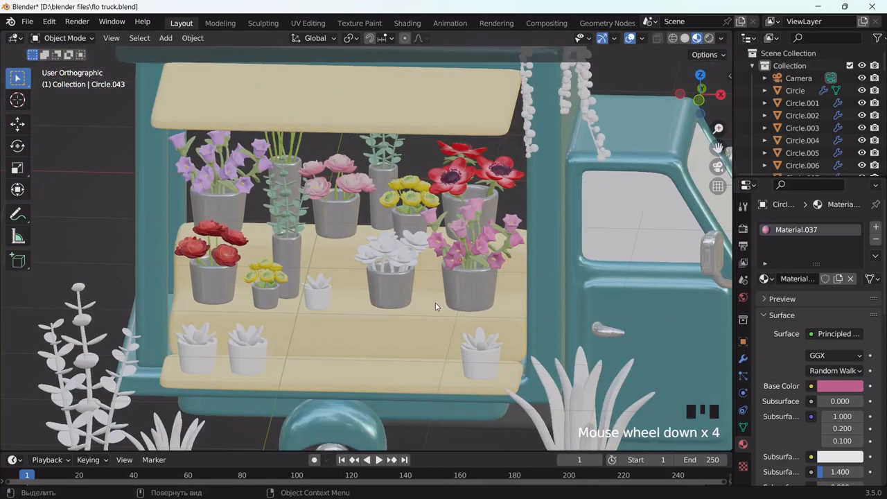
Link the green stem Material.002 onto four white-flower stems
middle_click_drag(356, 279, 386, 237)
scroll(424, 292, "up", 3)
scroll(449, 255, "up", 2)
scroll(445, 247, "down", 8)
scroll(386, 238, "up", 8)
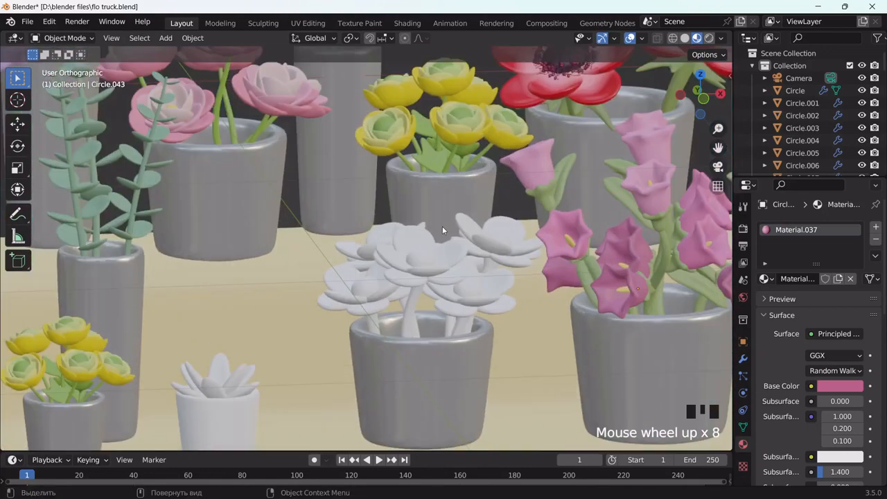
middle_click_drag(442, 226, 452, 301)
left_click(409, 313, "shift")
left_click(381, 326, "shift")
left_click(452, 298, "shift")
left_click(475, 308, "shift")
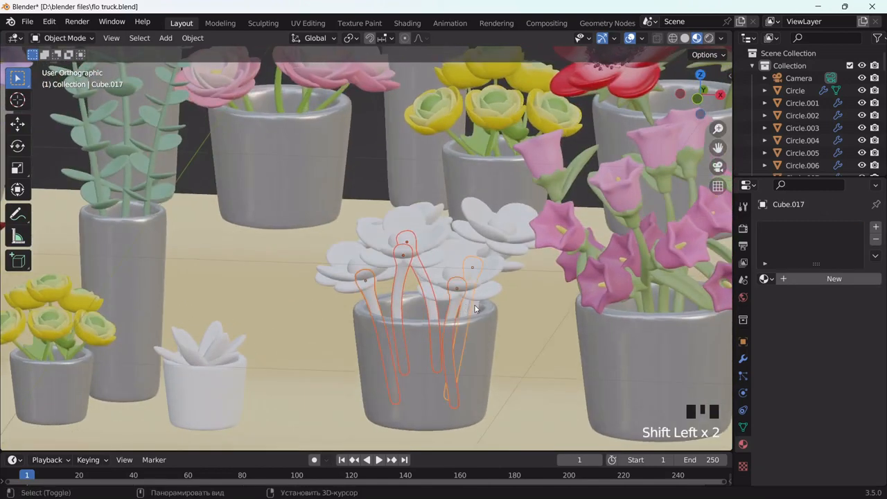
left_click(571, 203, "shift")
key("ctrl+l")
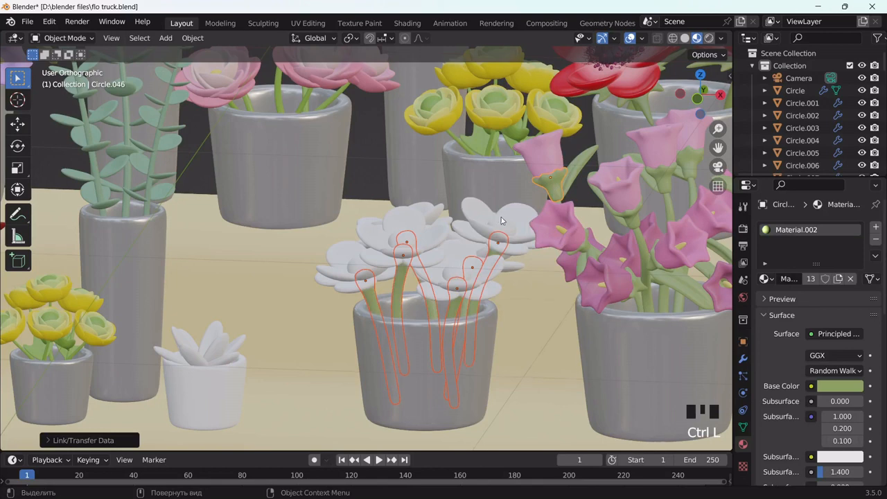
Orbit toward the white flowers and select a flower centre
middle_click_drag(502, 220, 481, 278)
scroll(480, 278, "up", 3)
left_click(470, 275)
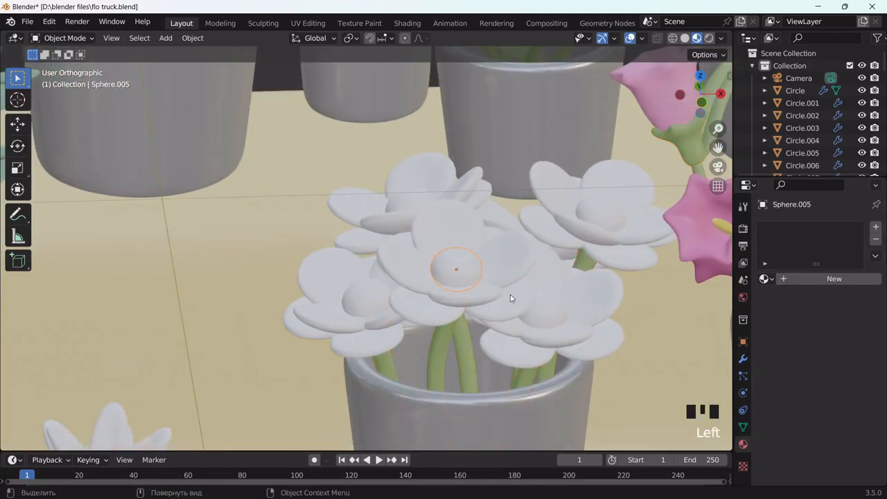
Give the flower centres a new golden-orange E7B765 material
double_click(798, 279)
left_click(834, 386)
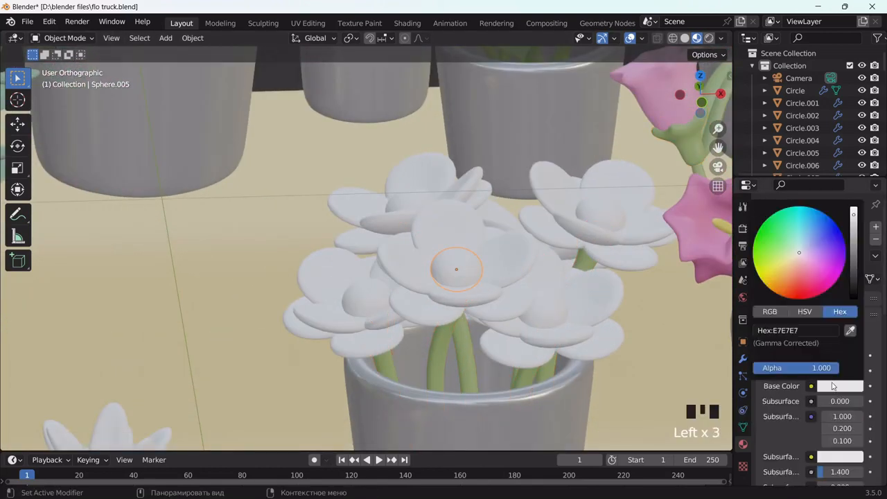
mouse_move(806, 267)
left_mouse_down()
mouse_move(785, 285)
mouse_move(779, 279)
mouse_move(792, 284)
mouse_move(786, 273)
left_mouse_up()
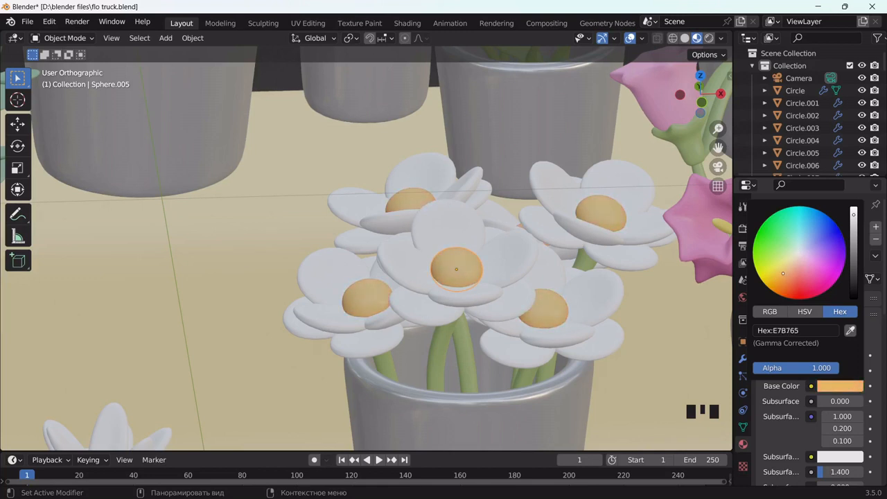
Give the white petals a new pale cream material, Material.039
left_click(525, 265)
left_click(827, 276)
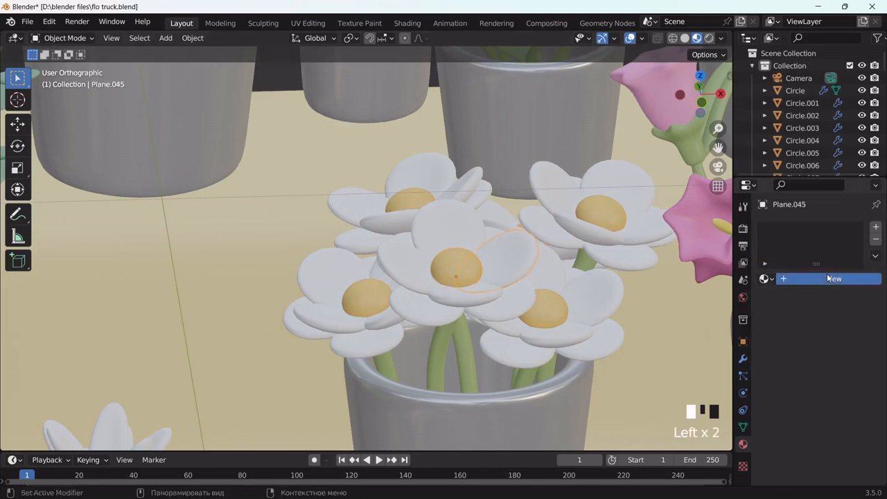
left_click(837, 385)
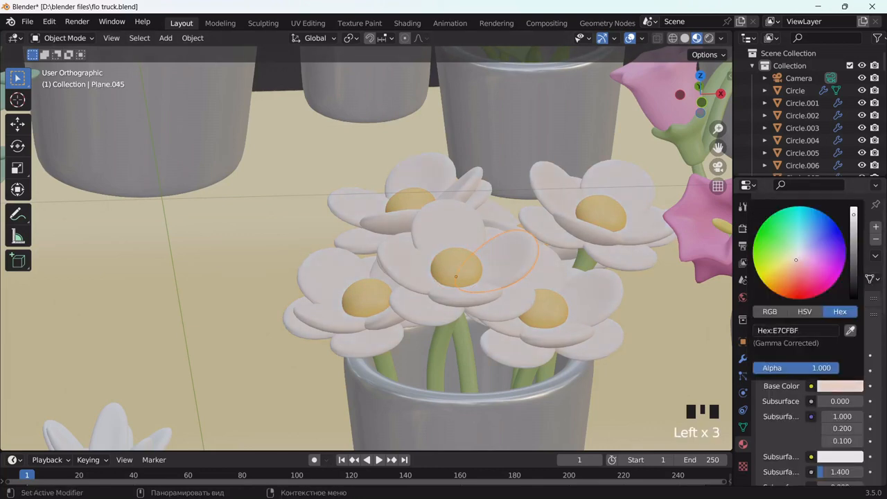
scroll(474, 307, "down", 8)
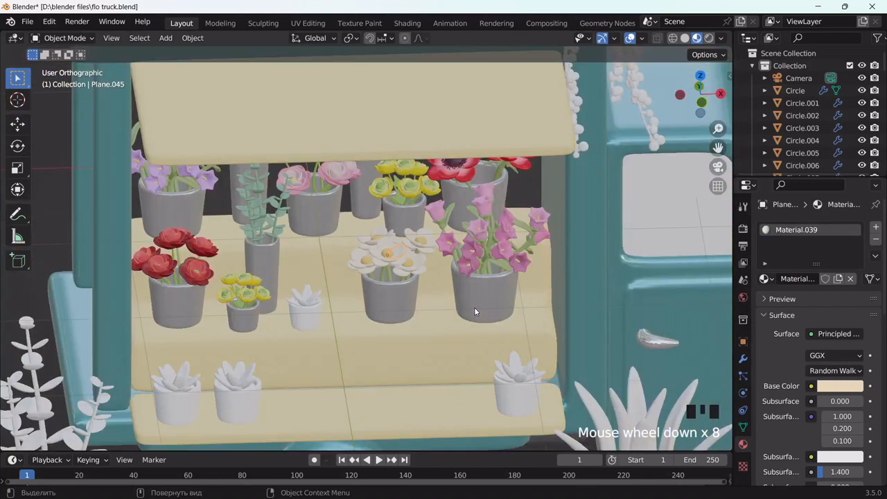
middle_click_drag(518, 303, 480, 277)
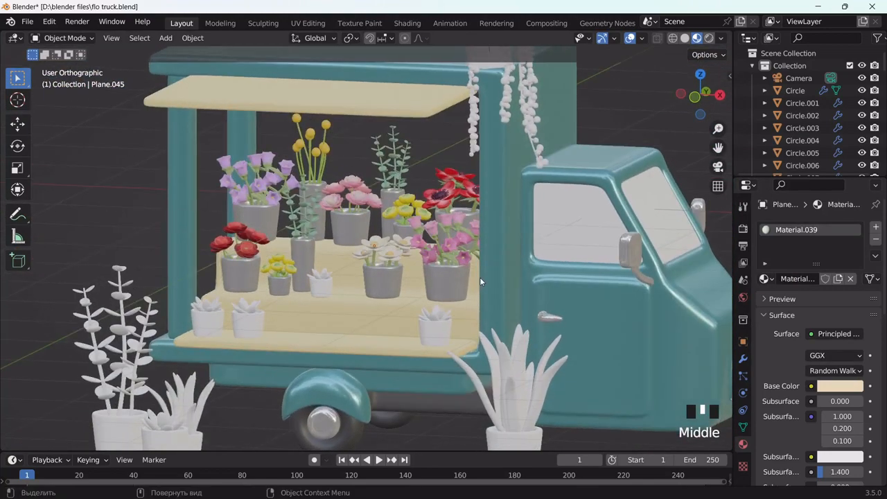
Give the small succulent pot a terracotta orange Base Color with Roughness 0.678
scroll(327, 295, "up", 5)
left_click(250, 336)
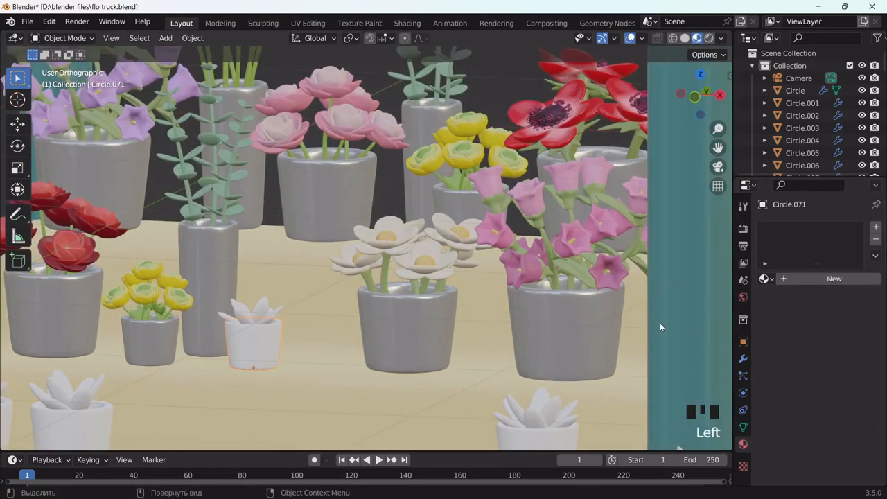
left_click(828, 276)
scroll(378, 276, "down", 3)
middle_click_drag(379, 277, 388, 273)
scroll(439, 258, "down", 5)
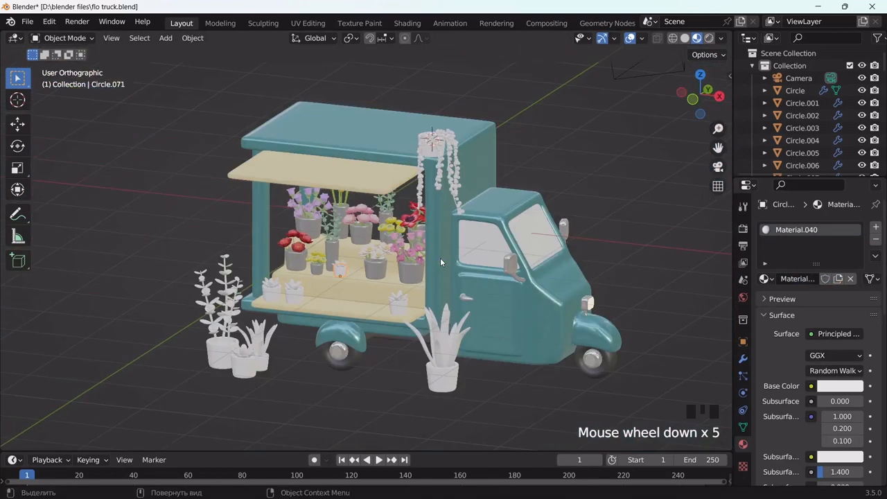
scroll(440, 258, "up", 2)
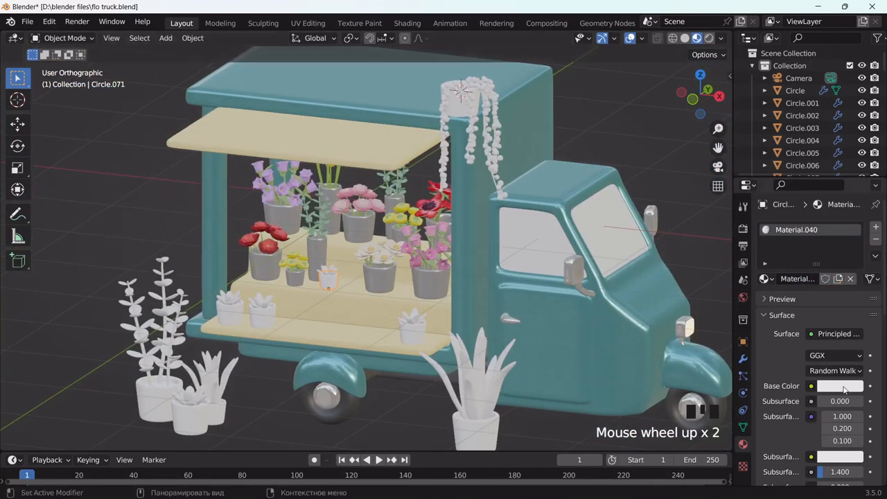
left_click(839, 386)
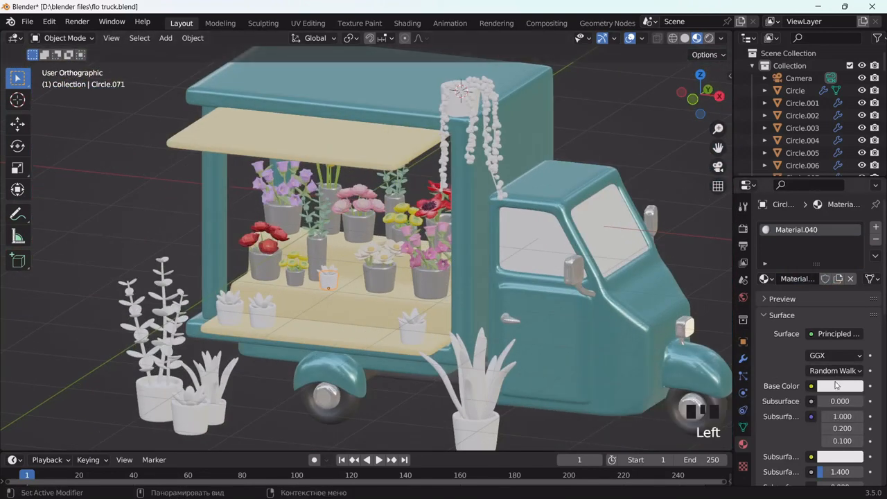
left_click(838, 386)
left_click_drag(800, 260, 788, 288)
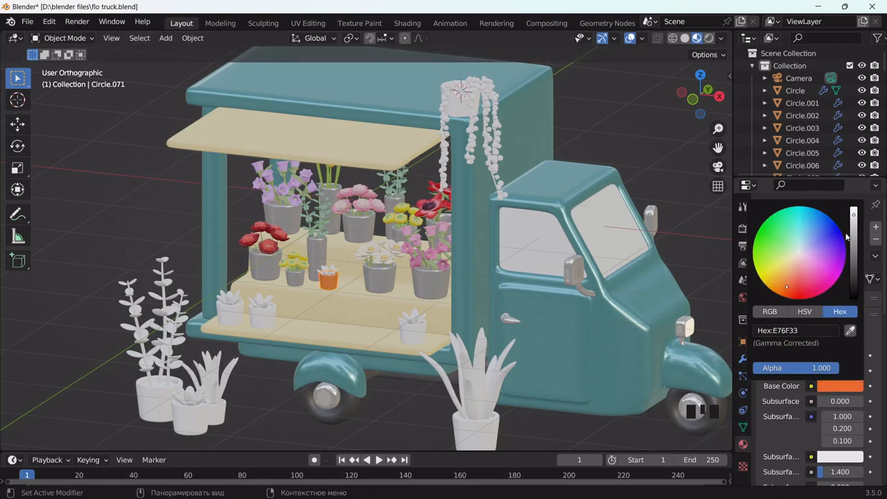
left_click_drag(846, 237, 853, 239)
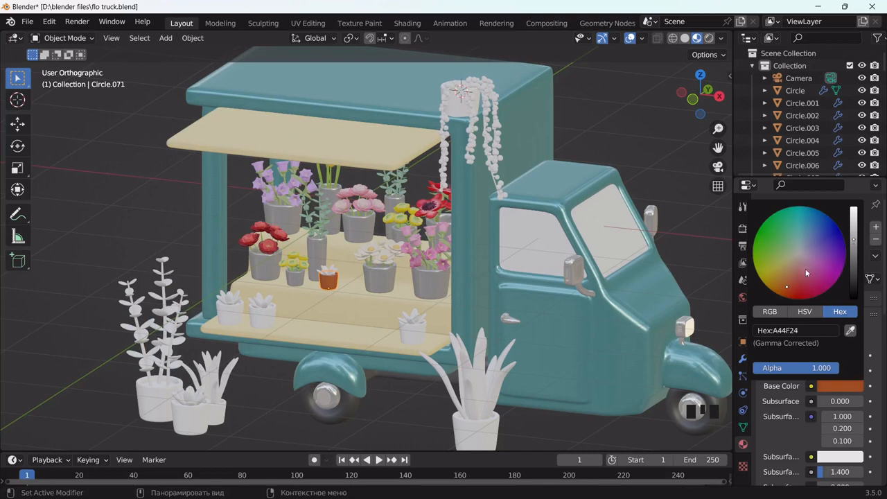
left_click_drag(805, 270, 788, 279)
scroll(807, 417, "down", 5)
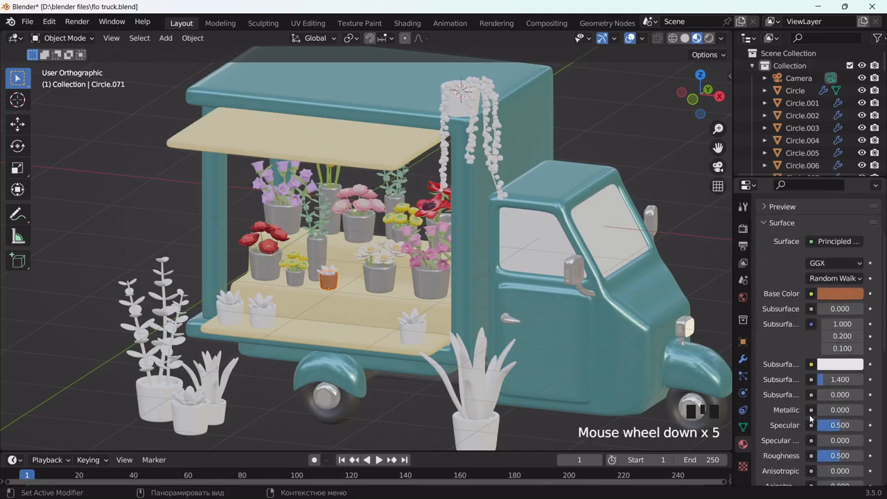
left_click_drag(824, 457, 825, 457)
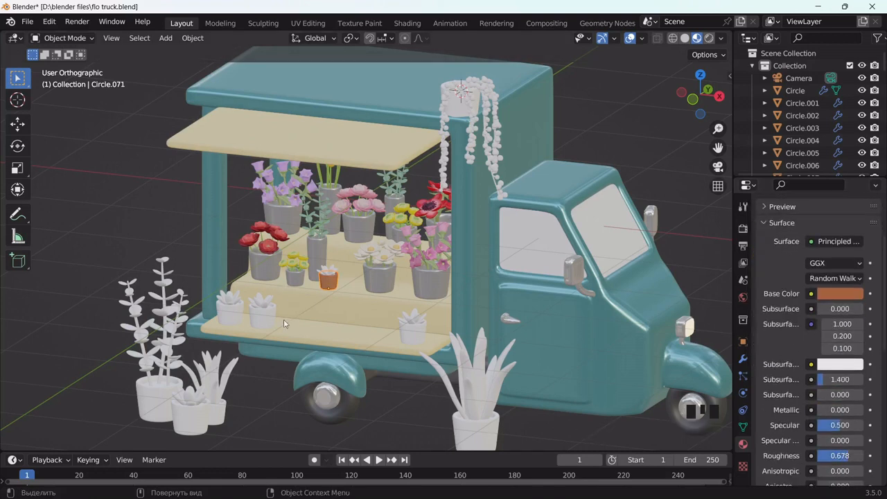
scroll(273, 317, "up", 8)
Add new Material.041 in dark brown 823D14 to the pot's inner part, Circle.072
middle_click_drag(225, 357, 232, 368)
left_click(233, 368)
left_click(233, 368)
left_click(824, 279)
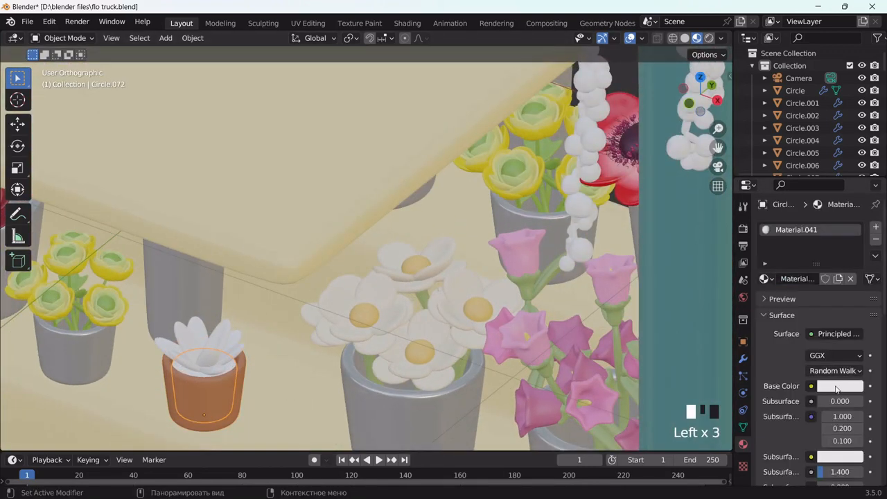
left_click(839, 370)
left_click_drag(806, 259, 790, 289)
left_click_drag(854, 226, 853, 274)
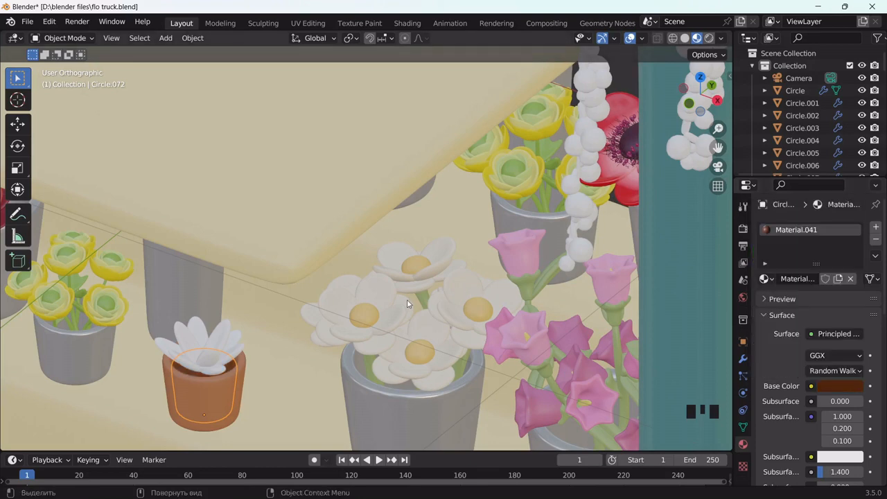
scroll(458, 266, "down", 4)
middle_click_drag(458, 265, 632, 183)
scroll(632, 183, "down", 3)
left_click_drag(718, 148, 773, 101)
middle_click_drag(226, 210, 214, 207)
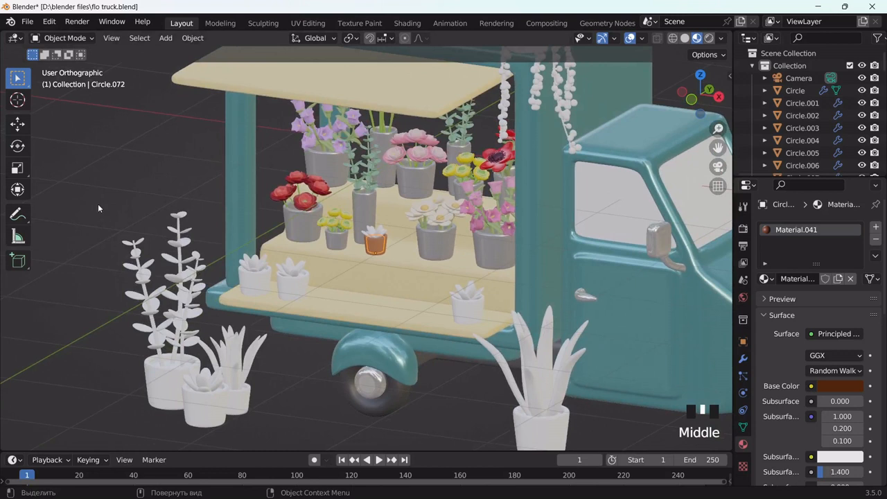
Create new Material.042 with a dark leaf-green Base Color on the front-left plant
left_click(130, 244)
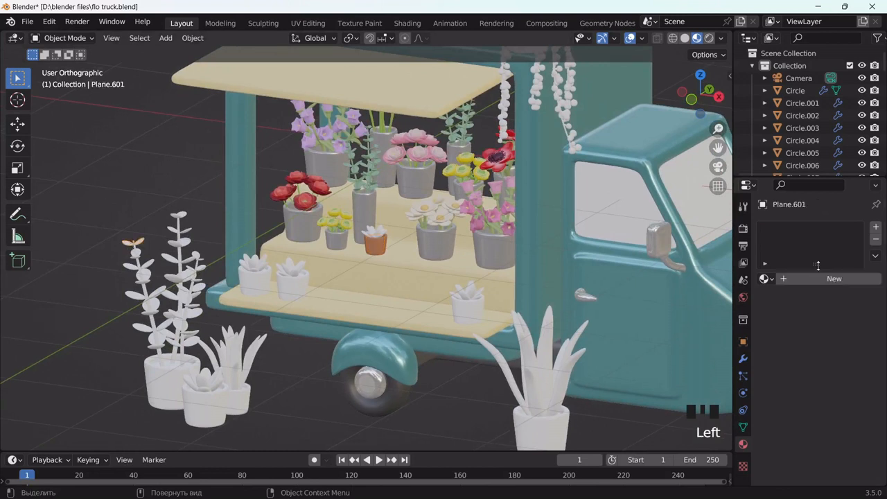
left_click(817, 279)
left_click(839, 388)
left_click_drag(797, 255, 771, 257)
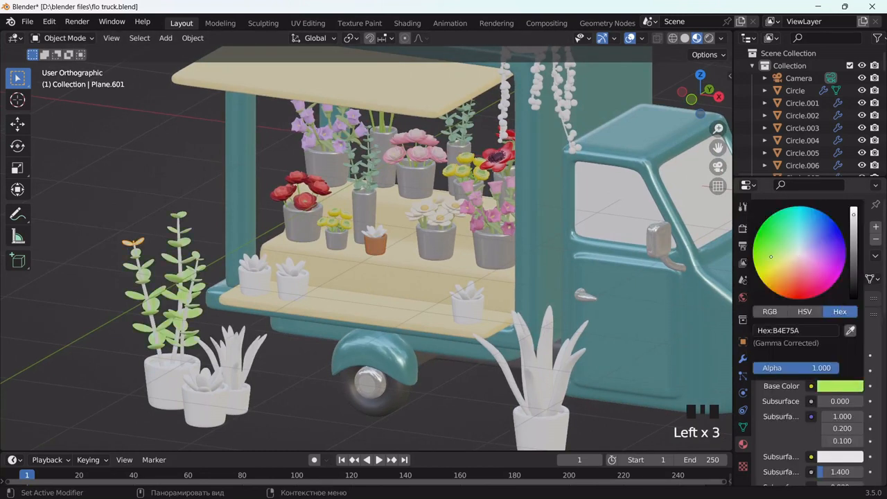
left_click_drag(852, 214, 853, 261)
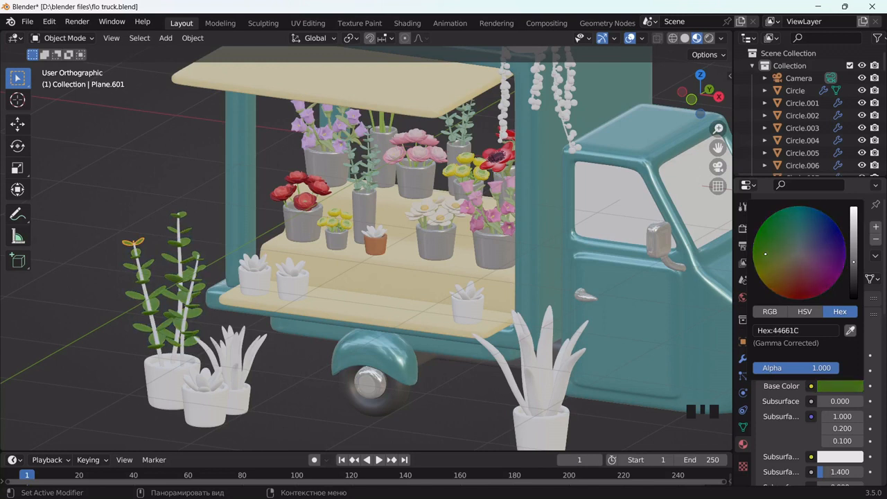
Link the green material to the plant's stems and leaves with Ctrl+L > Link Materials
left_click(142, 272)
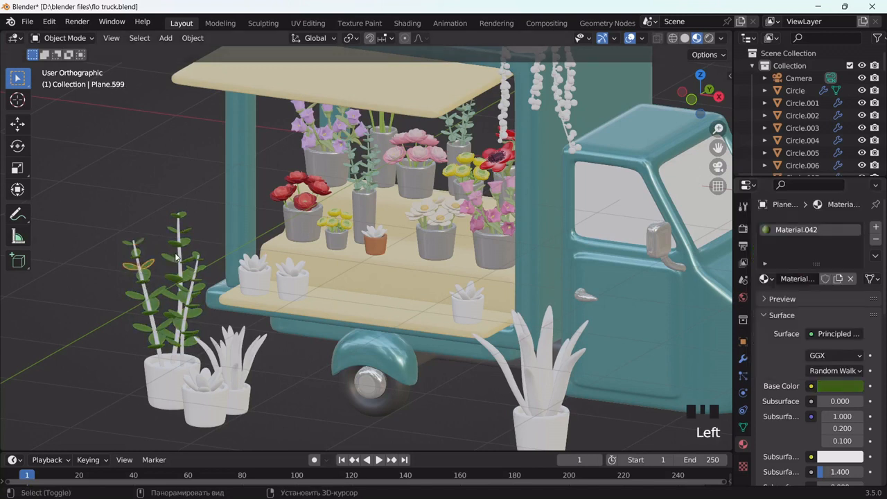
left_click(144, 277)
left_click(179, 263, "shift")
left_click(193, 280, "shift")
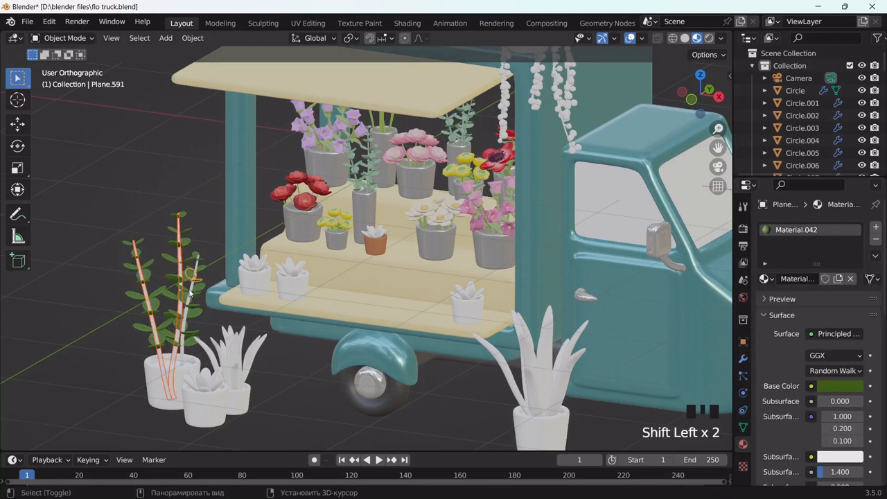
left_click(198, 291, "shift")
left_click(199, 291, "shift")
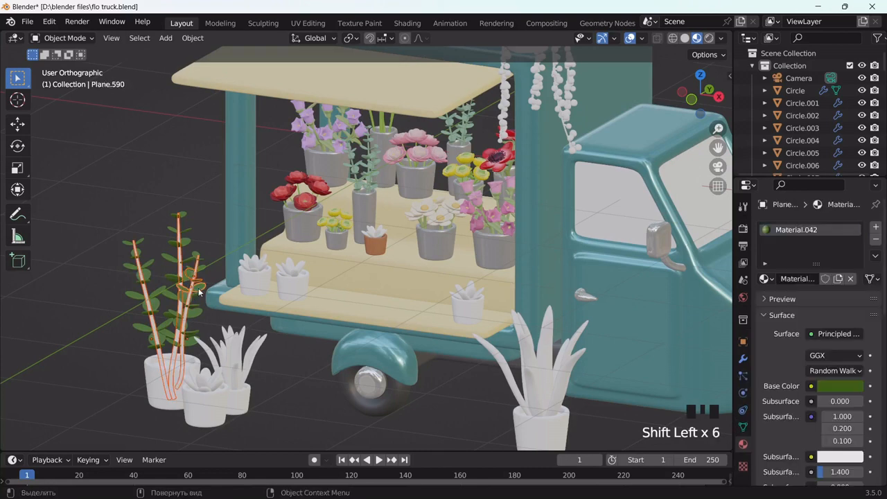
key("ctrl+l")
left_click(199, 290)
Set the green leaf material's Roughness to 0.183
left_click(208, 232)
left_click(178, 217)
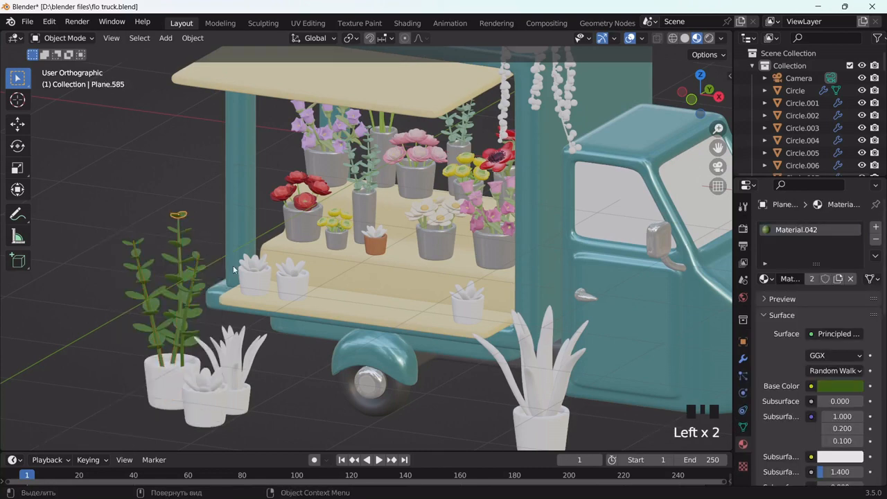
scroll(840, 432, "down", 7)
left_click_drag(840, 419, 840, 418)
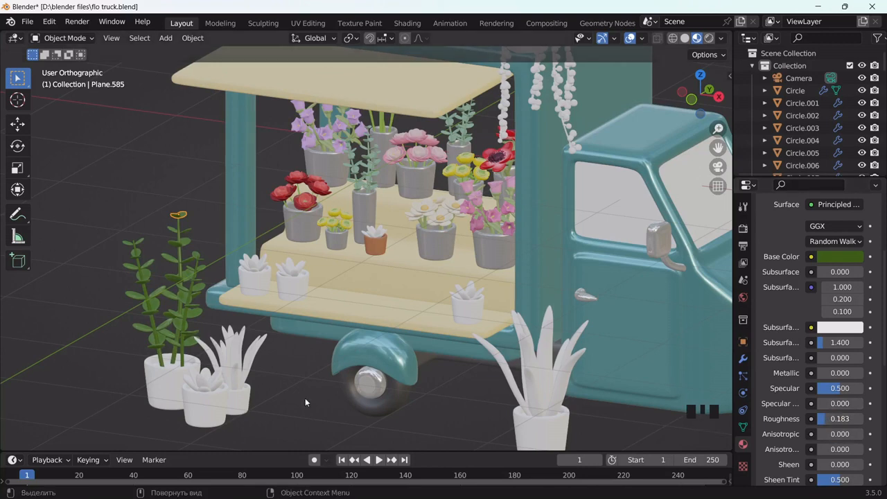
middle_click_drag(181, 377, 192, 387)
Change the awning Plane.001's Base Color from cream to pale warm grey C2C1B6
scroll(554, 295, "down", 3)
middle_click_drag(538, 290, 527, 279)
left_click(410, 154)
left_click(836, 257)
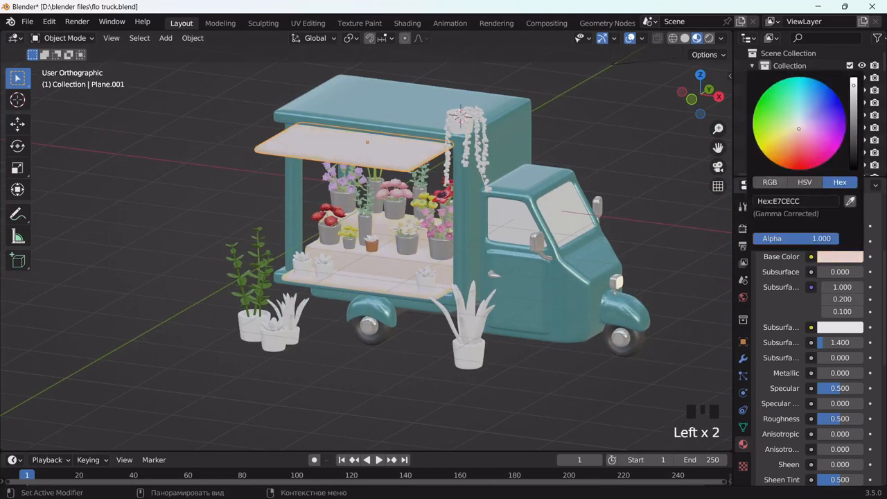
left_click_drag(798, 129, 796, 125)
left_click_drag(853, 85, 853, 110)
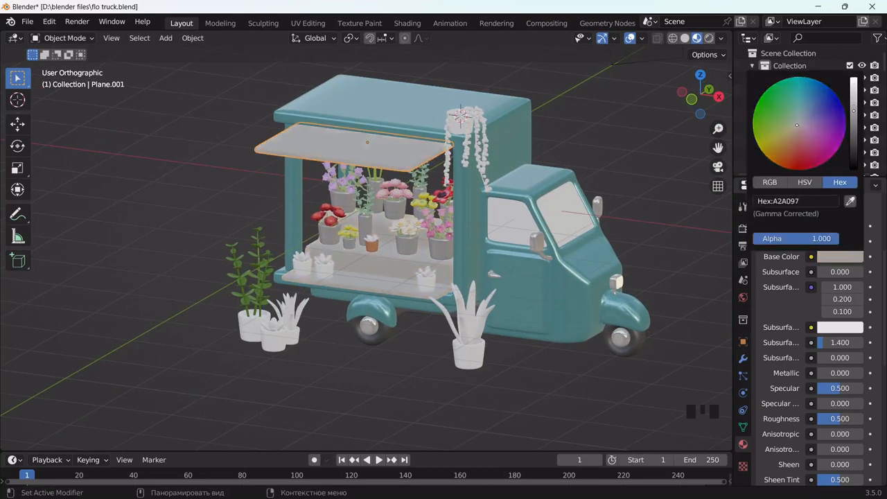
left_click(640, 120)
left_click_drag(717, 148, 705, 174)
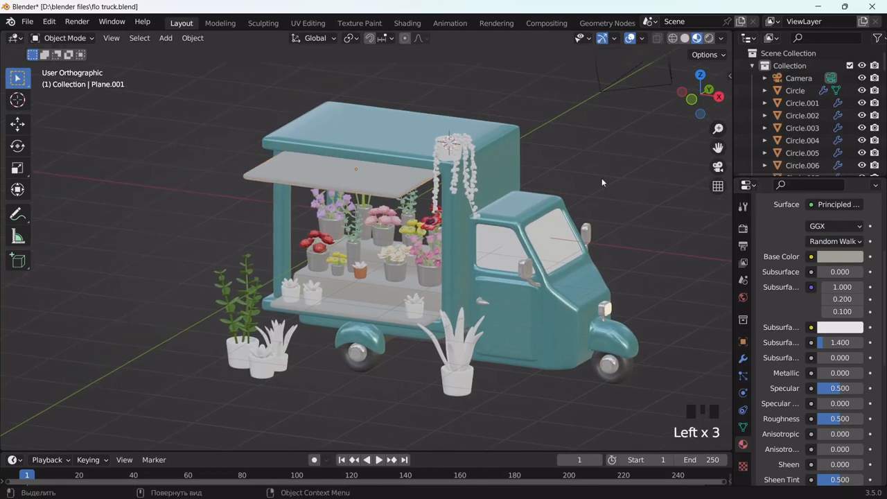
scroll(601, 178, "up", 3)
Select all the hanging string-of-pearls strands above the stall
left_click(532, 134)
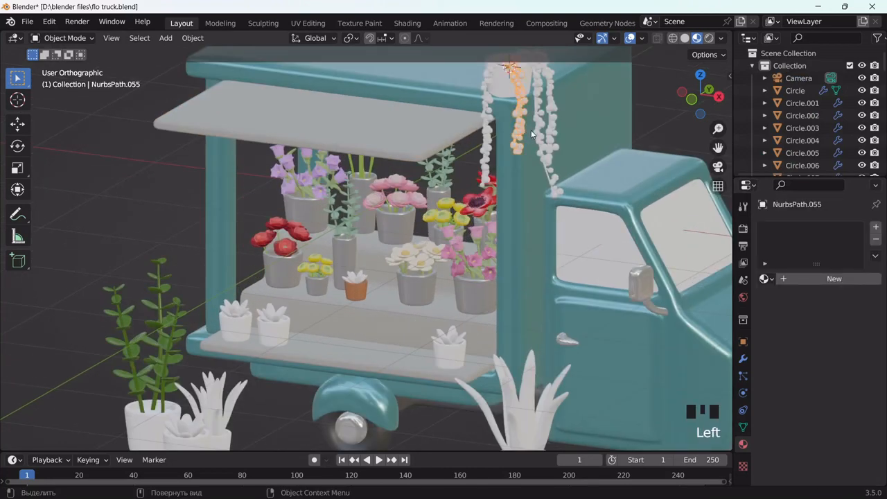
left_click(532, 136)
scroll(532, 138, "up", 5)
left_click(564, 129, "shift")
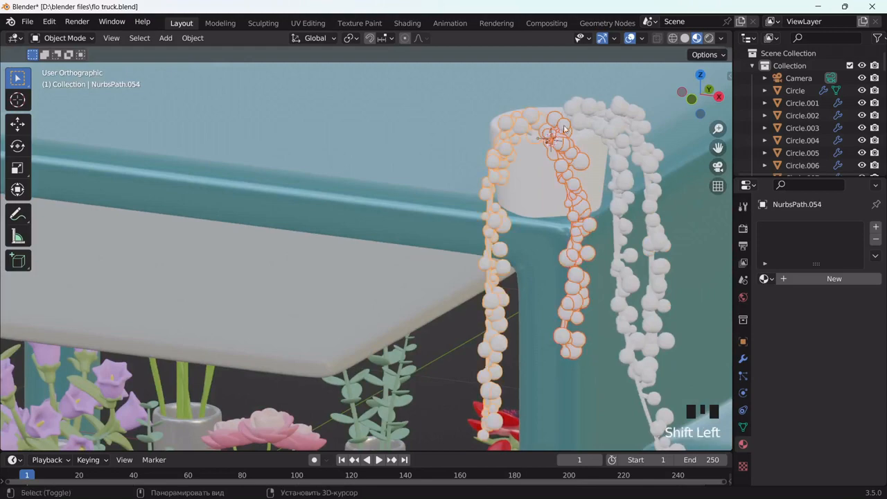
left_click(602, 124, "shift")
left_click(622, 119, "shift")
middle_click_drag(621, 126, 611, 214)
scroll(648, 154, "up", 3)
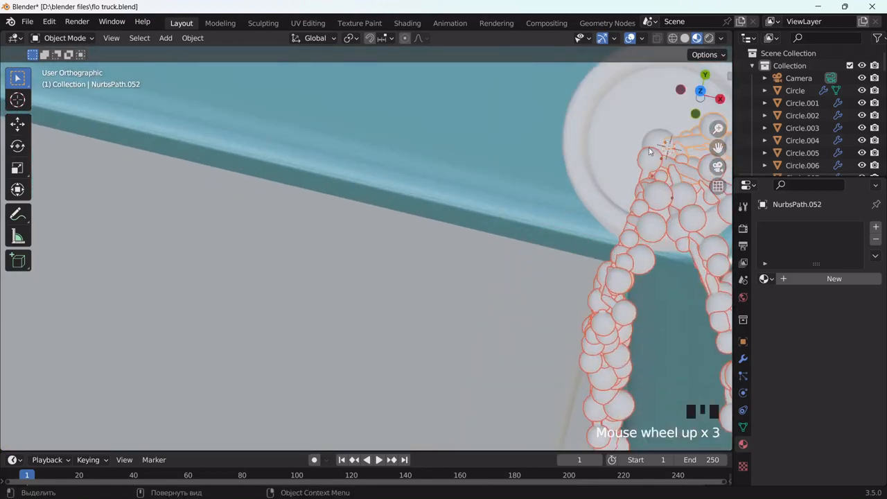
left_click(654, 141, "shift")
scroll(627, 178, "down", 4)
middle_click_drag(627, 178, 626, 95)
left_click_drag(718, 147, 797, 83)
Link the leafy plant's green Material.042 onto the strands, giving it seven users
left_click(114, 367, "shift")
key("ctrl+l")
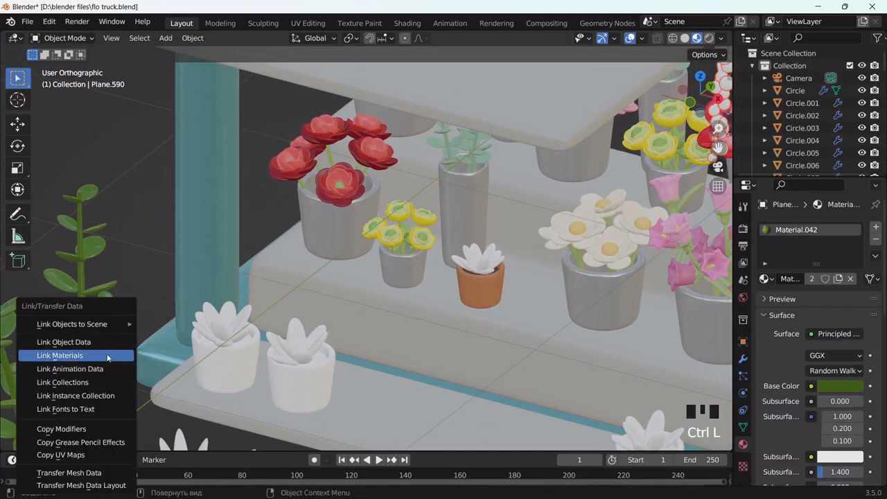
left_click(107, 356)
scroll(677, 153, "down", 4)
left_click(678, 153)
middle_click_drag(678, 153, 617, 251)
scroll(616, 251, "down", 1)
left_click_drag(718, 148, 612, 149)
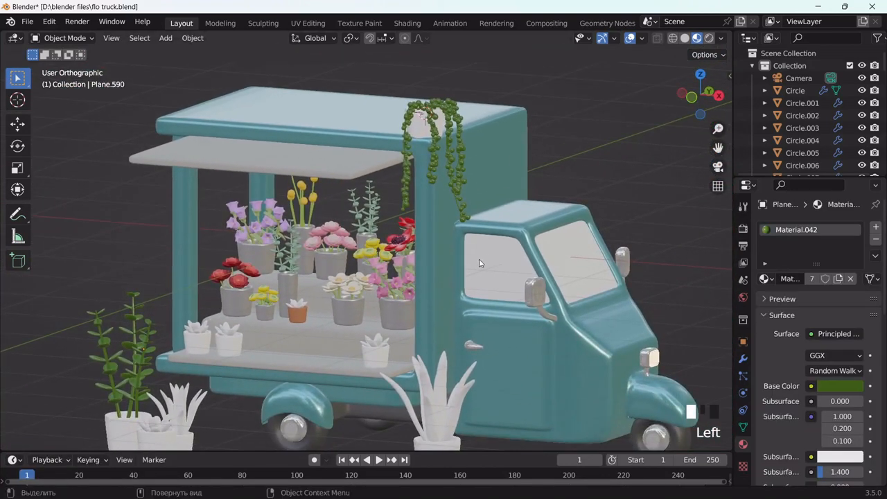
Give the side window a new Glass BSDF material with Roughness 0 and IOR 1.000
left_click(479, 263)
left_click(794, 278)
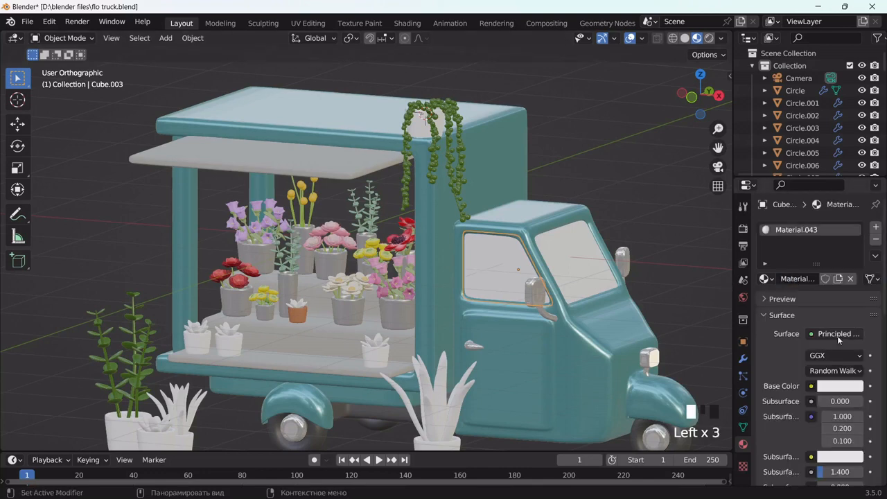
left_click(836, 336)
left_click(728, 119)
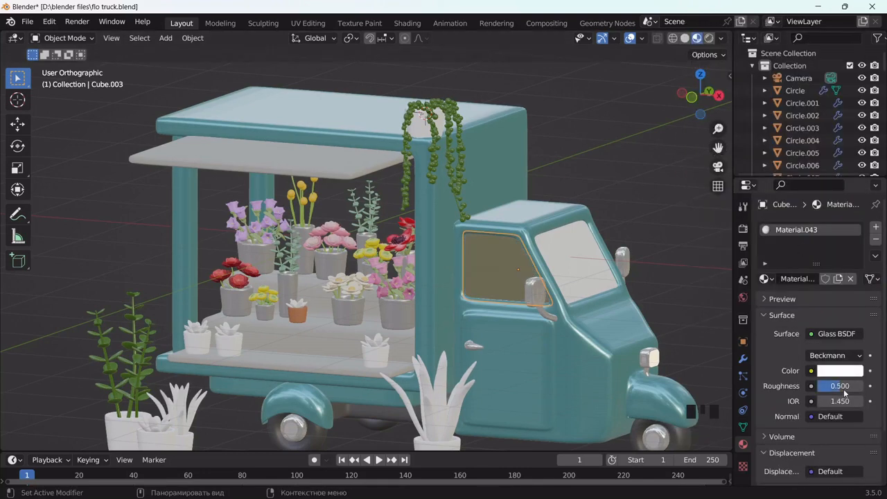
left_click_drag(846, 390, 831, 390)
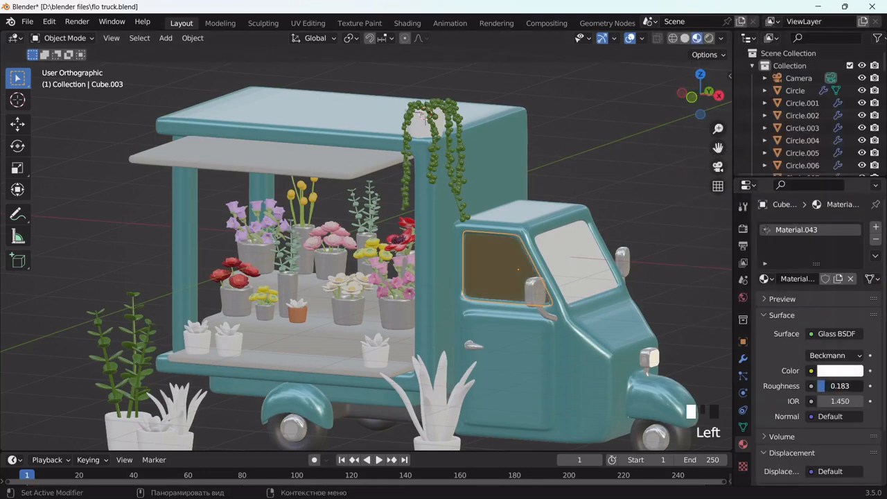
left_click(848, 400)
key("Return")
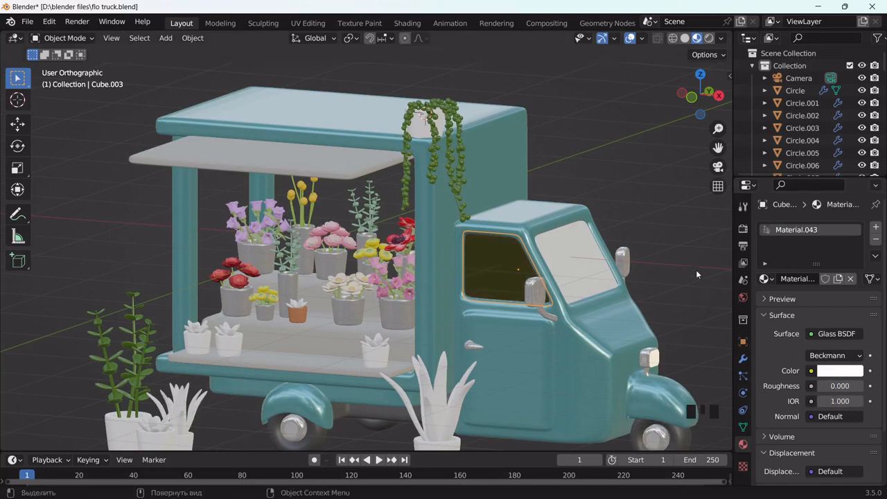
Link the glass Material.043 to the windshield and the other cab window
middle_click_drag(696, 269, 489, 268)
left_click(633, 271)
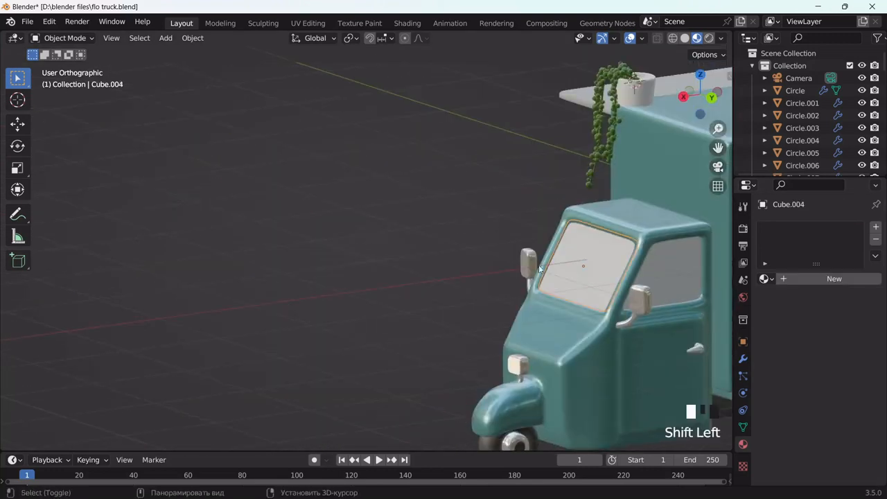
left_click(650, 277, "shift")
middle_click_drag(617, 277, 686, 269)
left_click(543, 299, "shift")
key("ctrl+l")
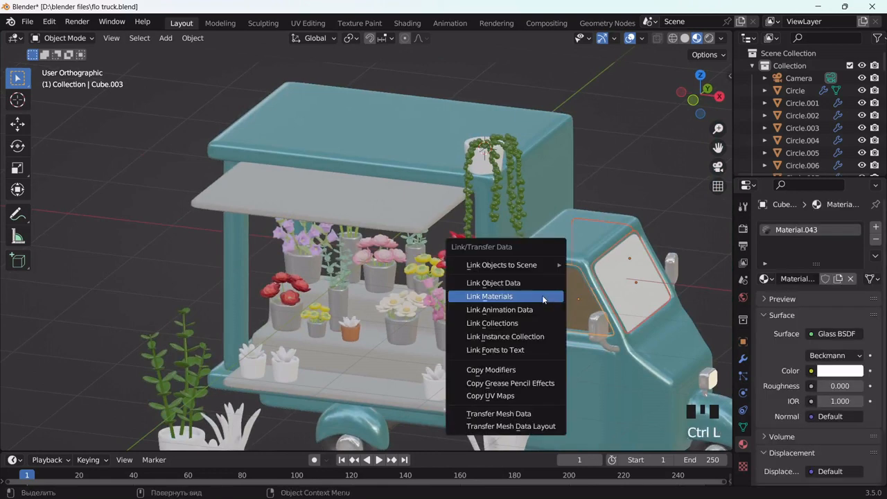
left_click(541, 295)
middle_click_drag(628, 220, 701, 160)
left_click_drag(717, 147, 568, 120)
scroll(437, 241, "up", 3)
left_click(422, 268)
middle_click_drag(422, 271, 553, 275)
Give the steering wheel new orange Material.044 with Base Color E79961
left_click(623, 297)
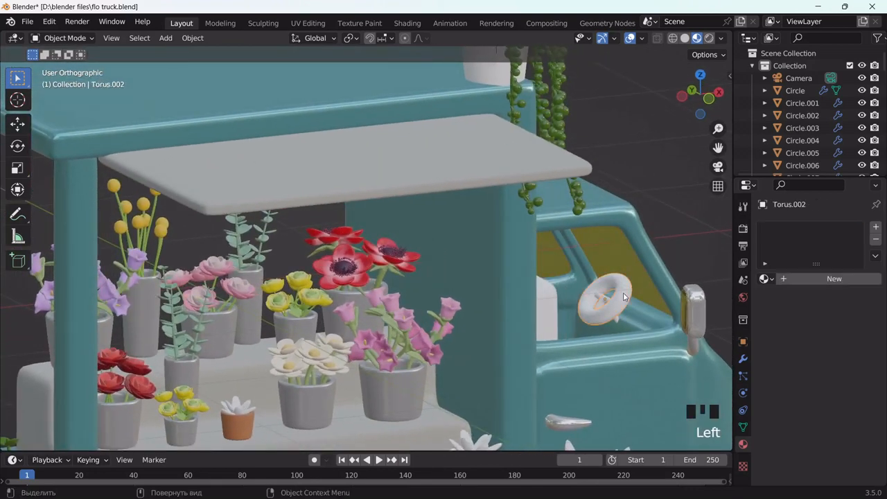
left_click(790, 279)
left_click(851, 388)
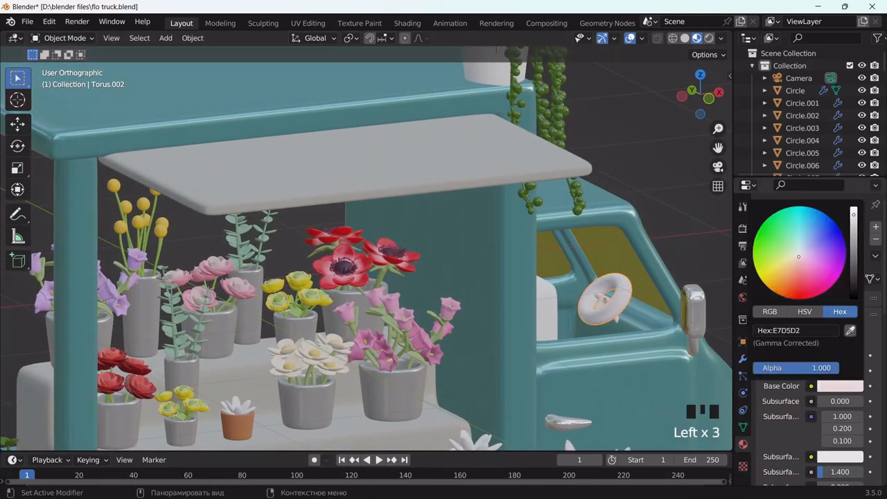
mouse_move(798, 256)
left_mouse_down()
mouse_move(789, 270)
mouse_move(783, 265)
mouse_move(787, 277)
left_mouse_up()
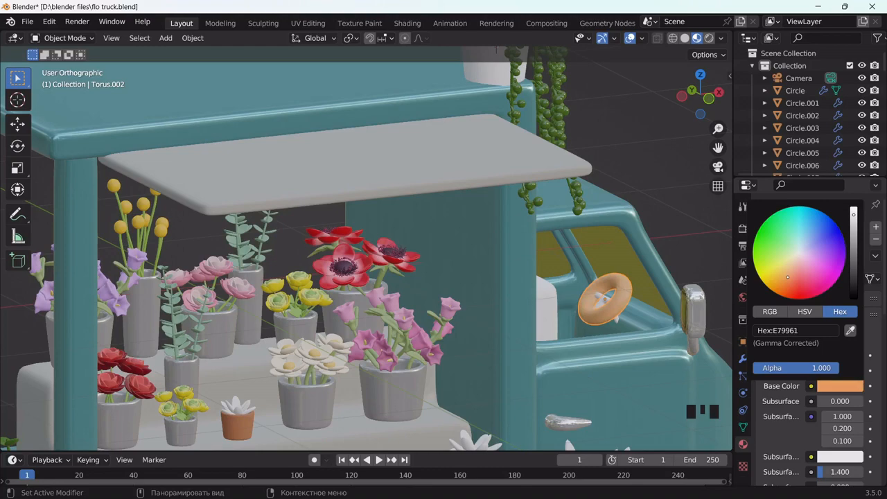
Link the orange material from the steering wheel onto the cab seat
middle_click_drag(699, 291, 656, 295)
left_click(655, 295)
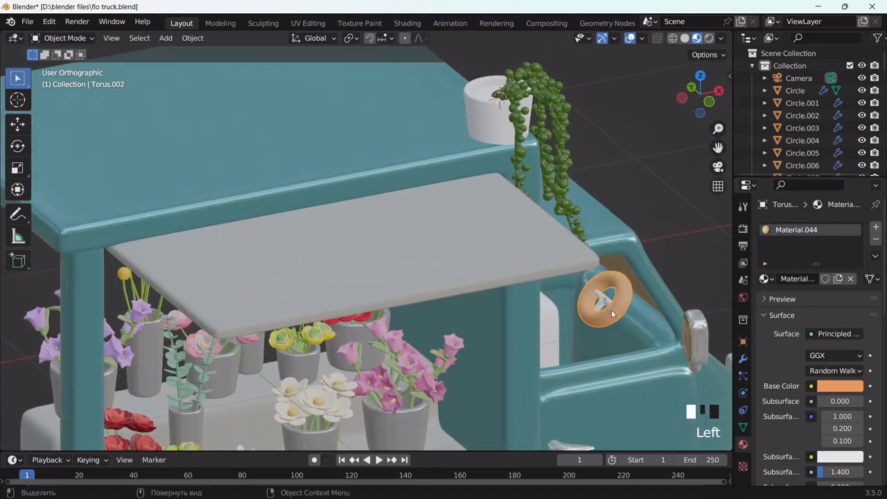
left_click(703, 330, "shift")
key("ctrl+l")
left_click(702, 326)
middle_click_drag(702, 326, 680, 299)
left_click(573, 300)
left_click(571, 313)
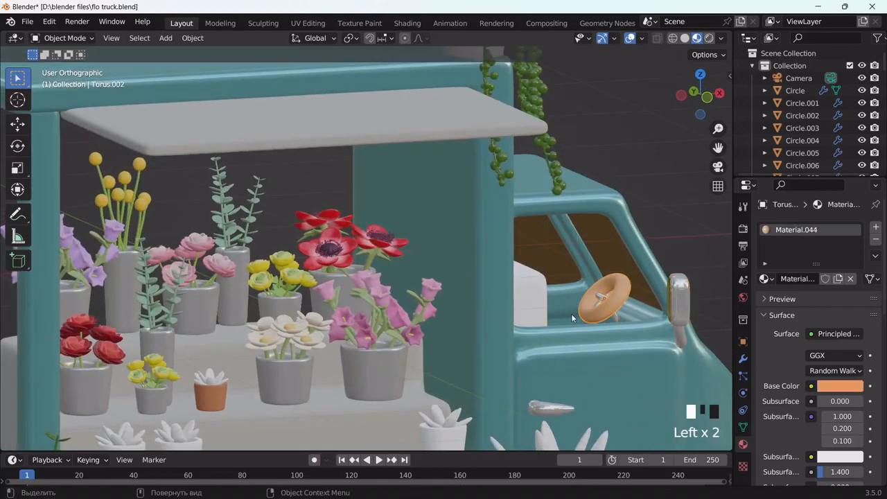
left_click(622, 288, "shift")
key("ctrl+l")
left_click(622, 288)
Unhide the hidden cab windows with Alt+H
middle_click_drag(622, 288, 601, 284)
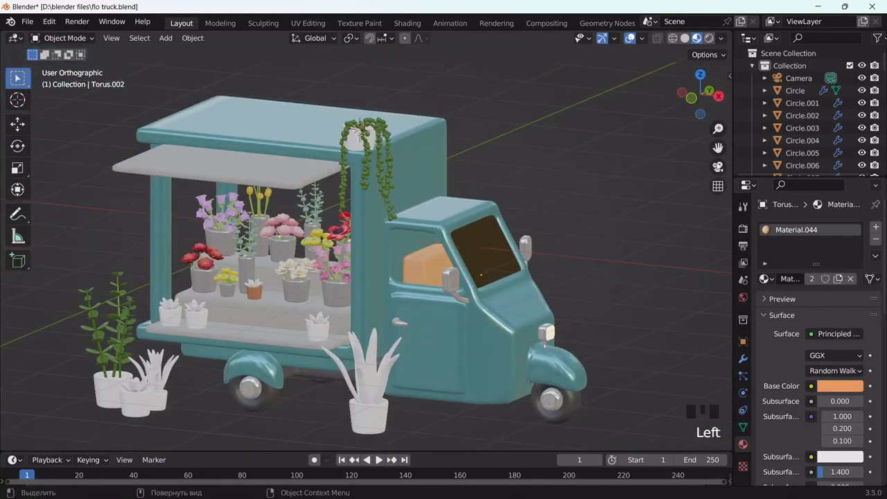
left_click_drag(717, 148, 665, 180)
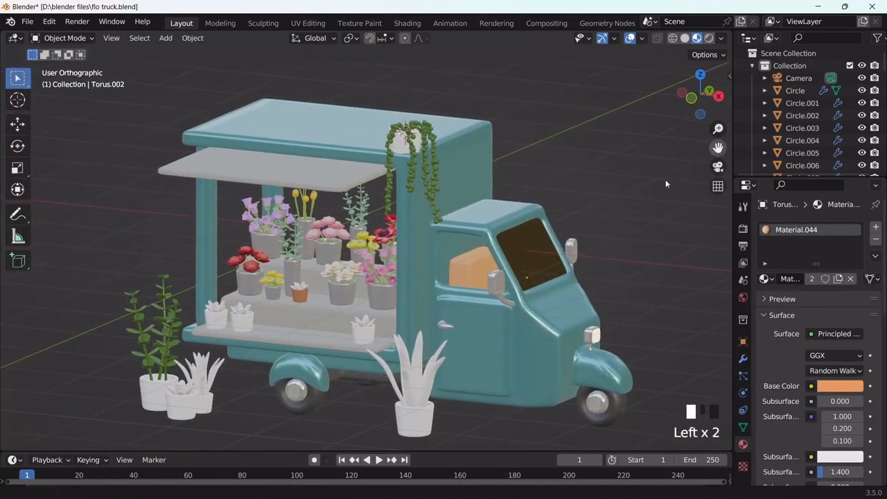
key("alt+h")
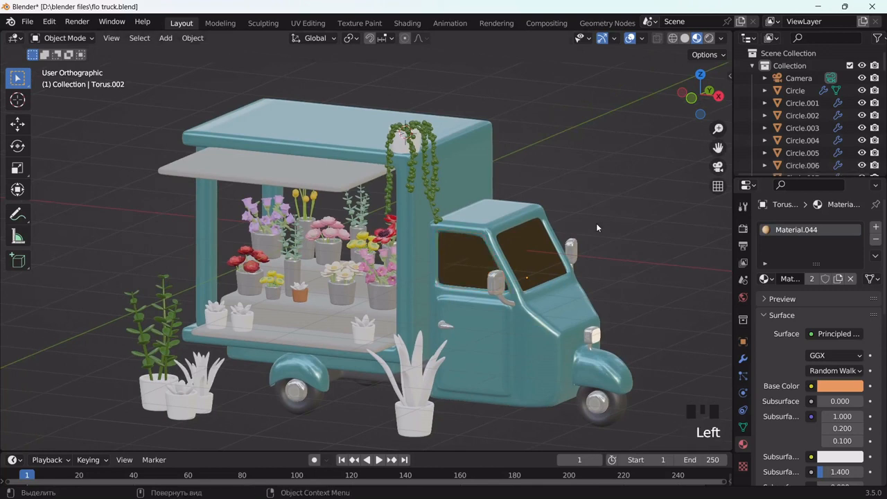
left_click_drag(717, 147, 784, 117)
scroll(400, 298, "up", 3)
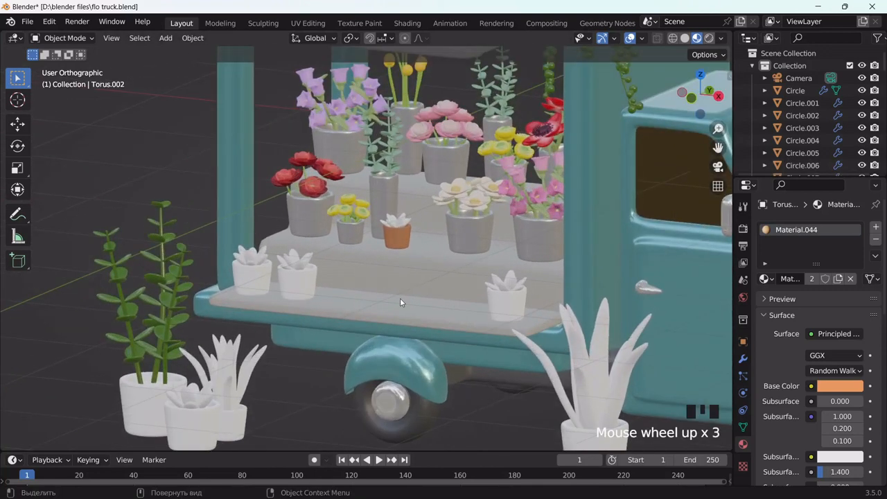
Give the terracotta-pot succulent a new B5BF43 yellow-green material with lowered roughness
middle_click_drag(399, 298, 414, 205)
scroll(416, 203, "up", 3)
left_click(415, 203)
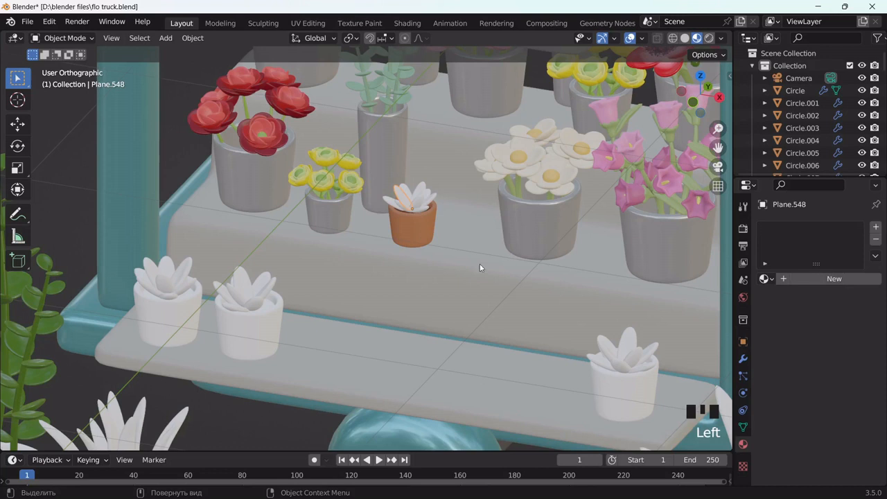
left_click(810, 279)
left_click(840, 386)
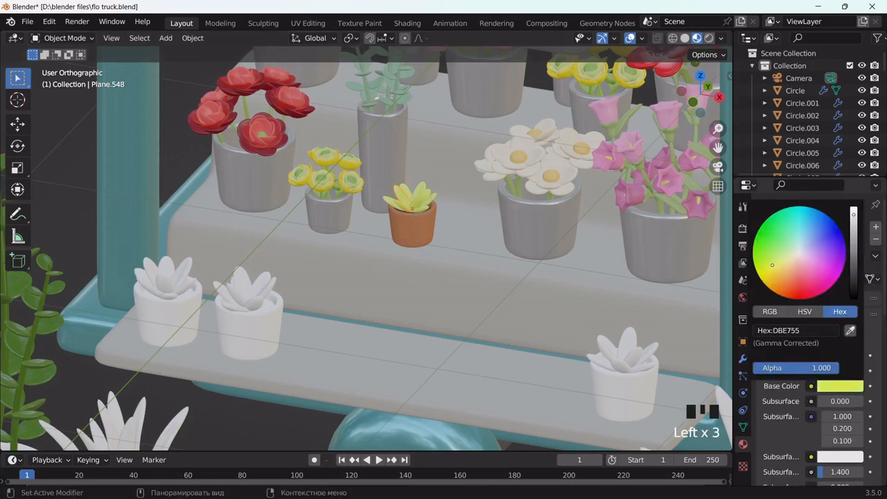
left_click_drag(856, 220, 853, 229)
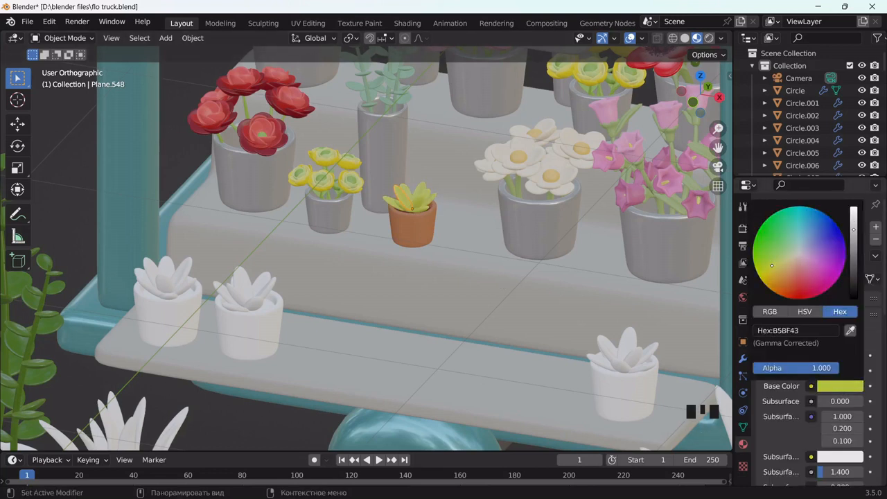
left_click_drag(718, 148, 684, 111)
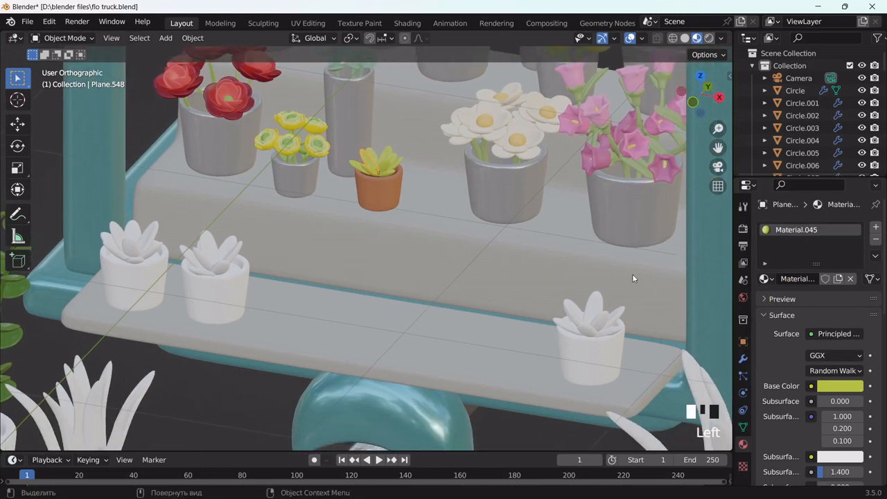
left_click(591, 305)
left_click(811, 278)
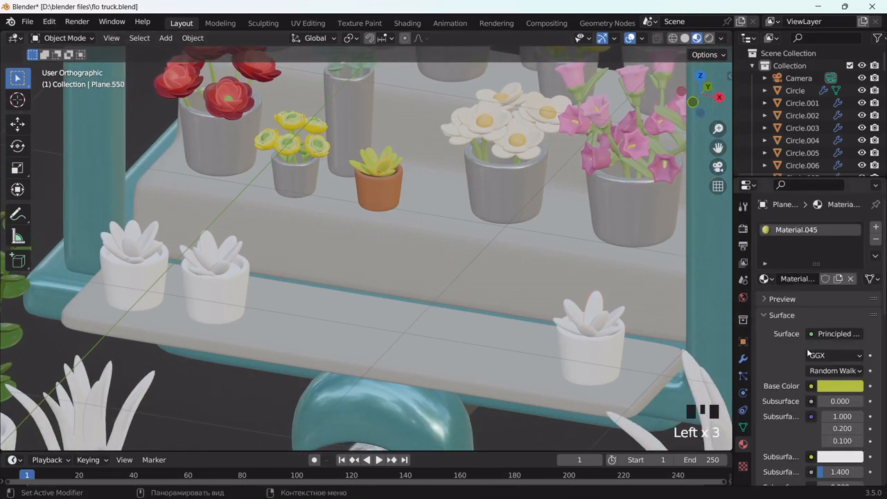
scroll(838, 420, "down", 6)
left_click_drag(839, 436, 833, 437)
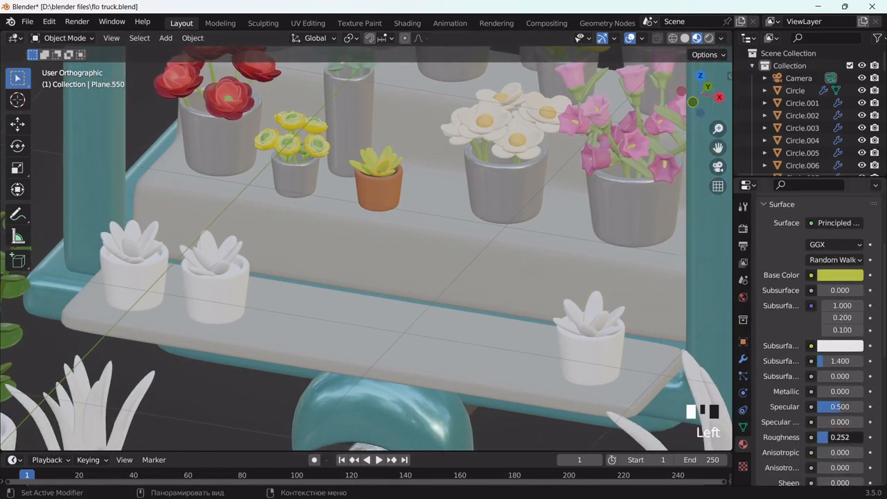
Link the green succulent's material to the white succulent in the shelf pot
left_click(597, 310)
left_click(386, 168, "shift")
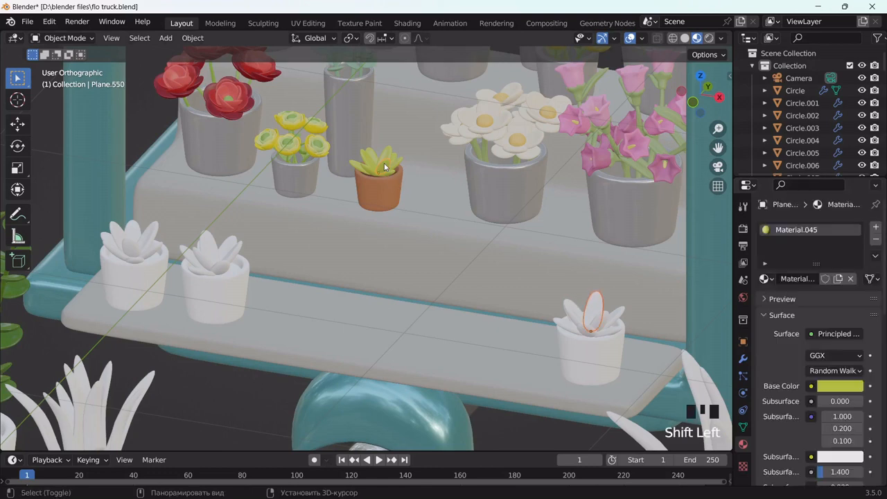
key("ctrl+l")
left_click(384, 167)
middle_click_drag(593, 339, 573, 343)
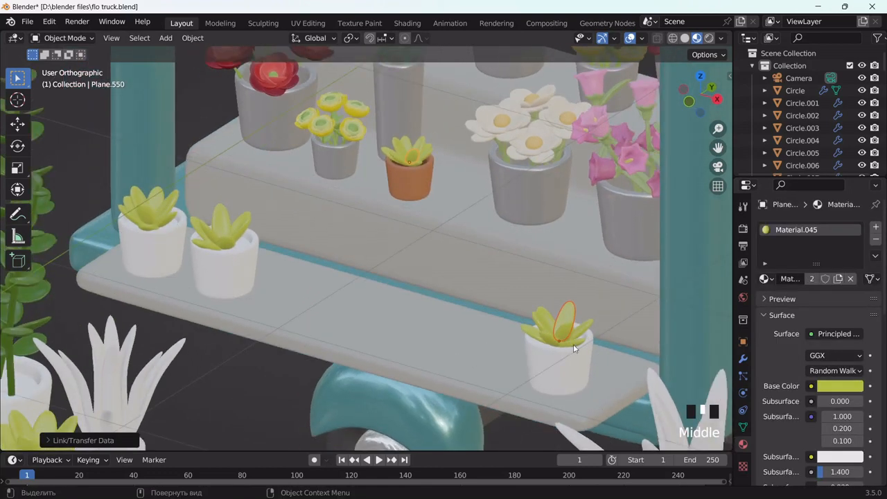
scroll(575, 346, "up", 2)
scroll(487, 267, "down", 4)
scroll(494, 288, "up", 2)
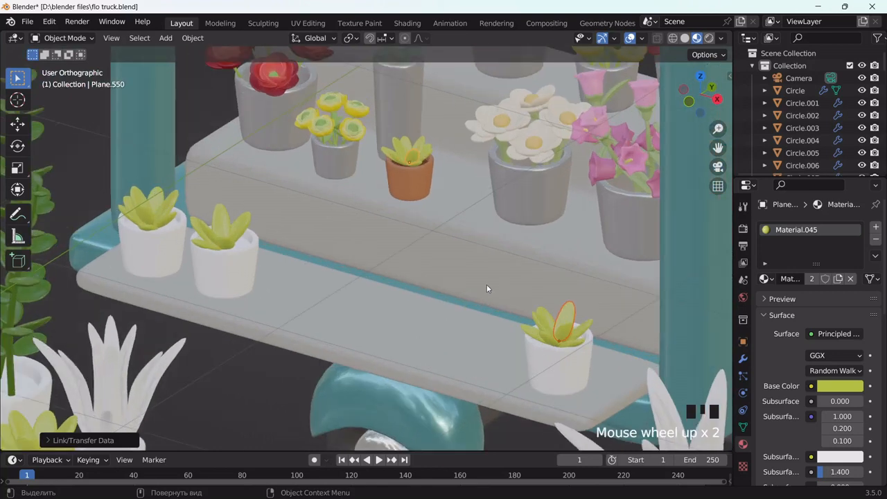
Try removing the second white succulent's material slot, undoing it each time
left_click(220, 220)
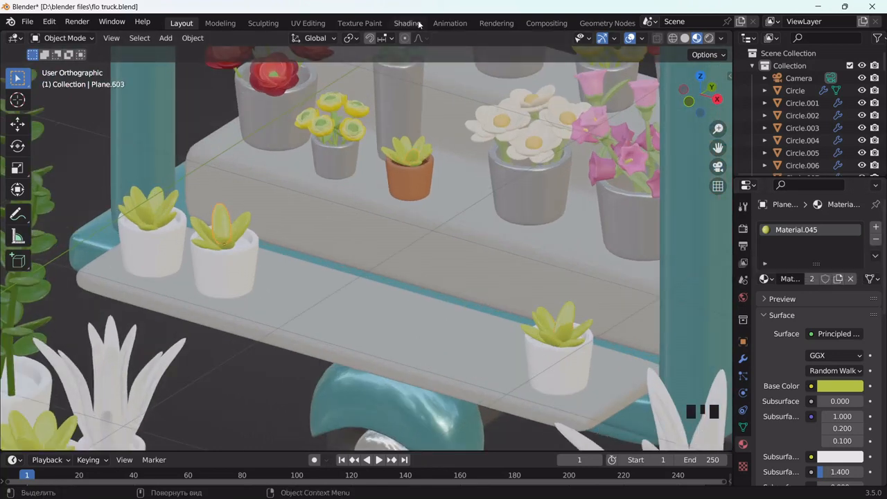
left_click(876, 239)
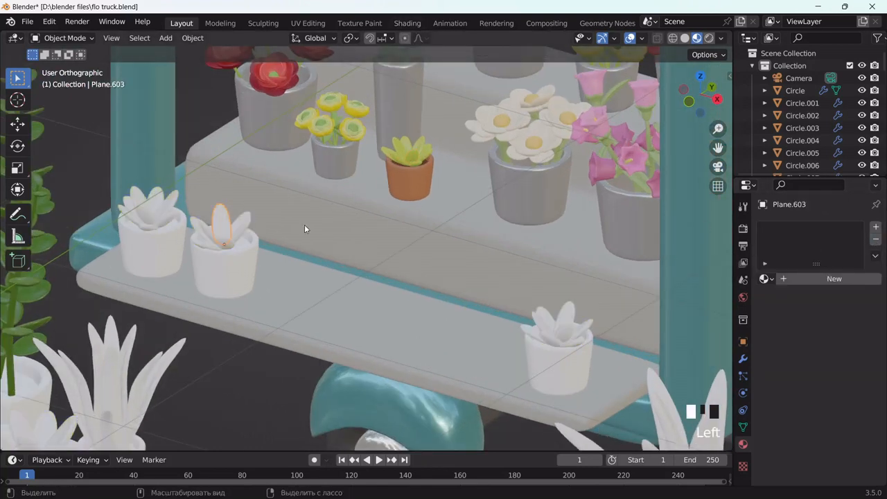
key("ctrl+z")
left_click_drag(718, 148, 841, 127)
scroll(455, 206, "up", 3)
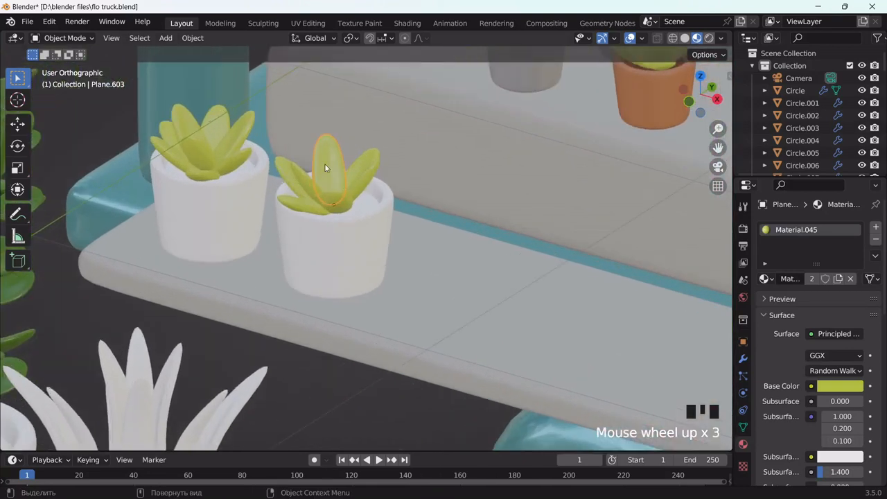
left_click(875, 238)
left_click(876, 238)
key("ctrl+z")
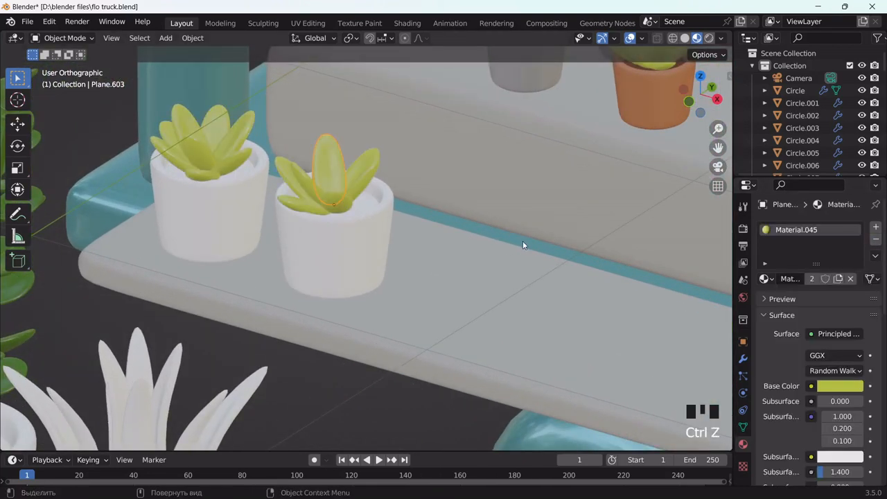
Select all the leaves of the succulent in the shelf pots
scroll(424, 217, "down", 3)
left_click_drag(718, 147, 760, 113)
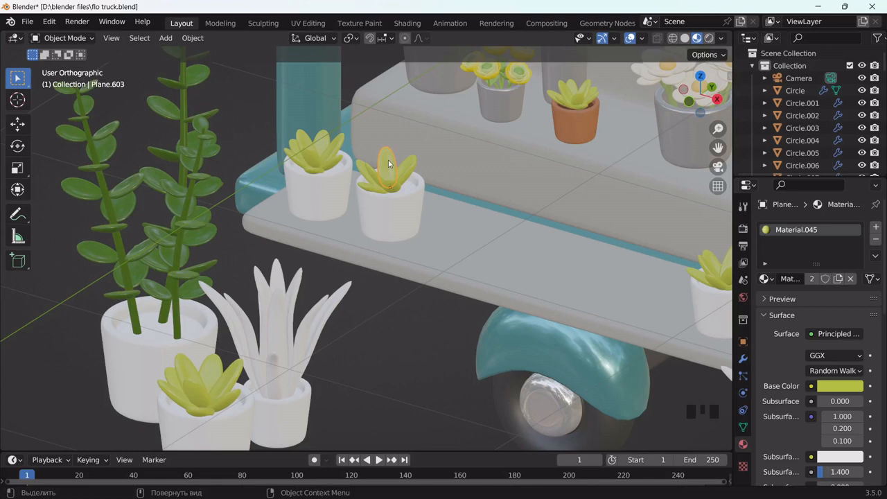
scroll(384, 166, "down", 1)
scroll(372, 153, "up", 2)
left_click(372, 154)
left_click(367, 164, "shift")
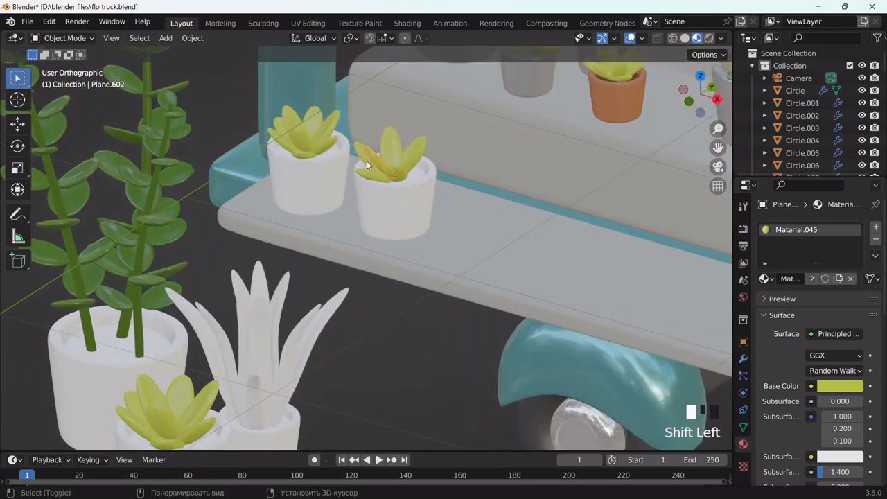
left_click(397, 174, "shift")
middle_click_drag(415, 160, 449, 192)
left_click(402, 180, "shift")
Delete the old succulent pieces from the second pot and select the neighbouring succulent
key("x")
left_click(451, 193)
left_click(470, 145)
key("x")
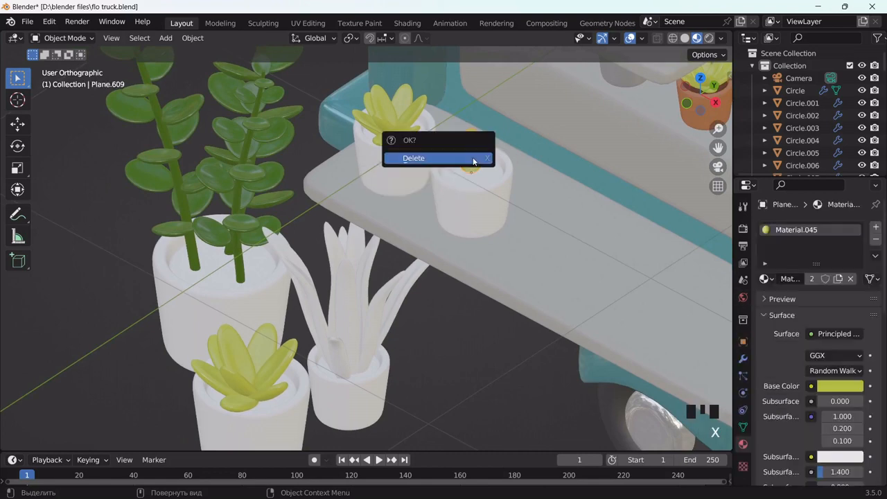
left_click(471, 156)
left_click(377, 113, "shift")
left_click(377, 113, "shift")
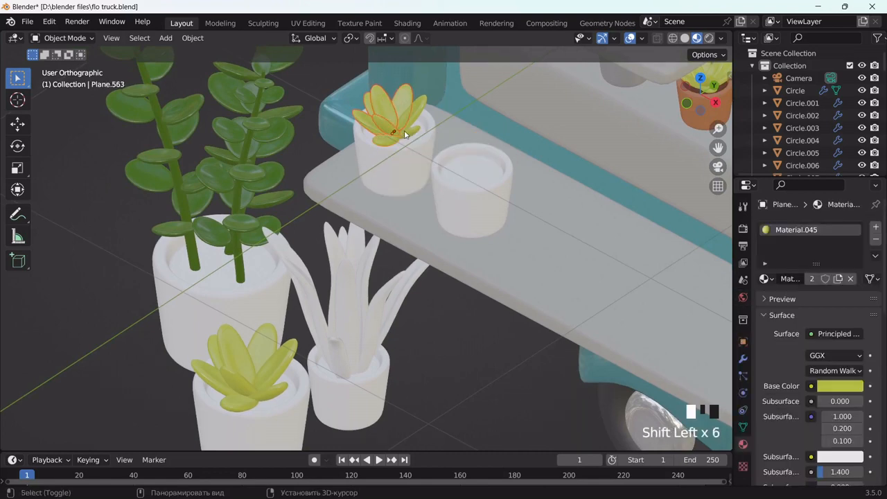
middle_click_drag(411, 132, 514, 151)
Duplicate the neighbouring succulent and slide the copy along X into the empty pot
key("shift+d")
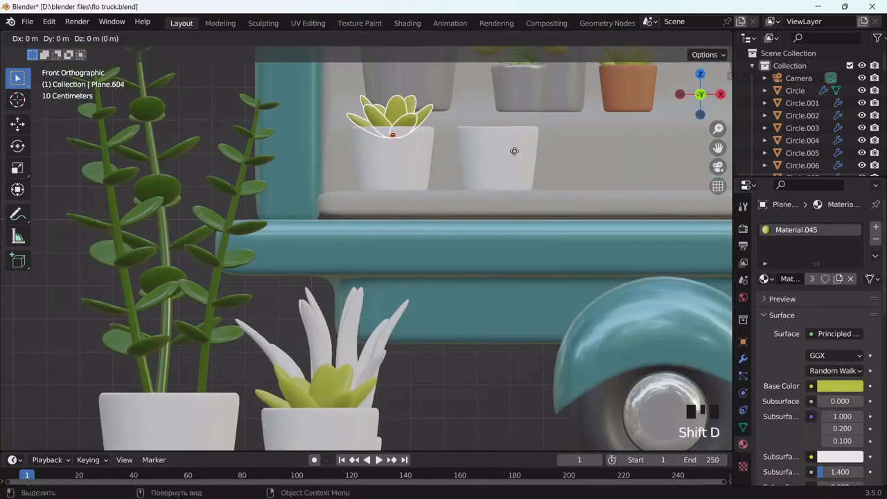
key("x")
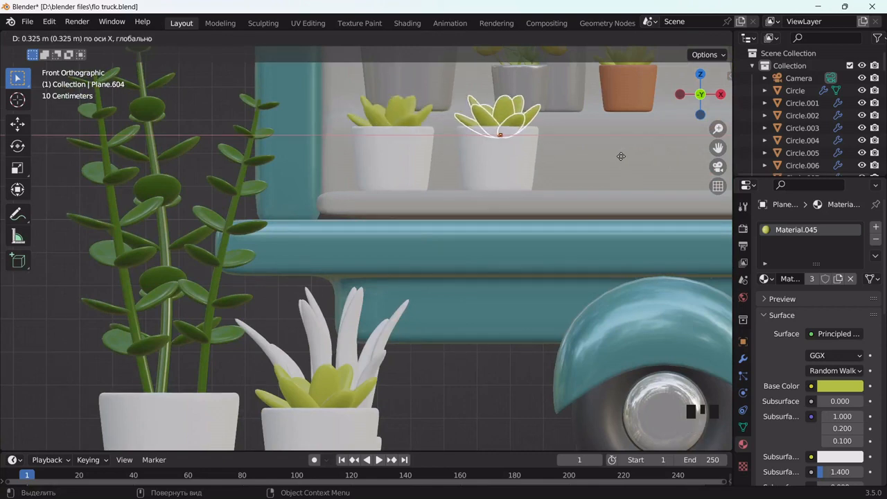
left_click(620, 156)
middle_click_drag(620, 157, 595, 186)
scroll(594, 185, "up", 2)
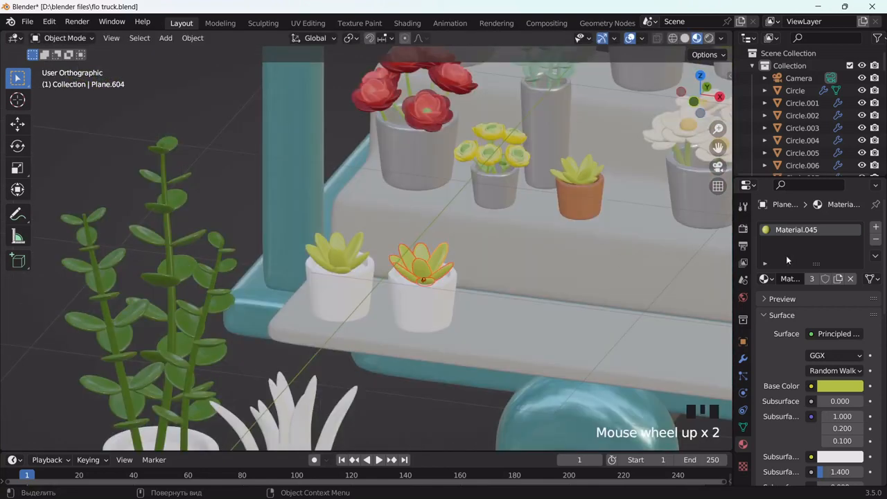
Unlink the shared material from the copy and create its own new Material.046
left_click(842, 389)
left_click(809, 331)
key("ctrl+c")
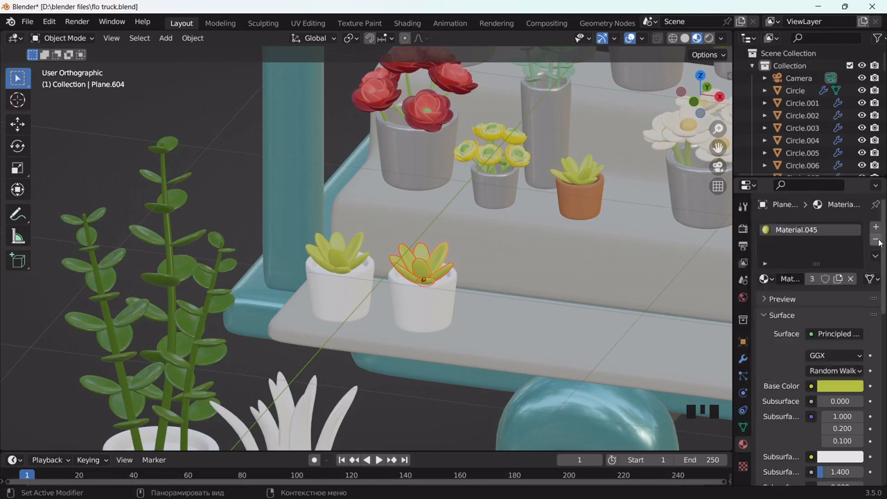
left_click(850, 278)
left_click(828, 279)
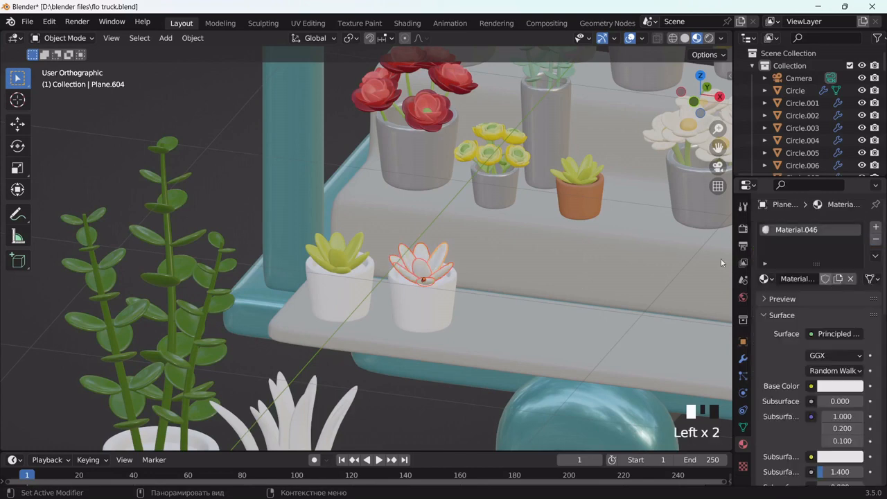
In the Shading workspace, isolate the succulent and add a ColorRamp node
left_click(407, 23)
key("slash")
middle_click_drag(472, 206, 551, 262)
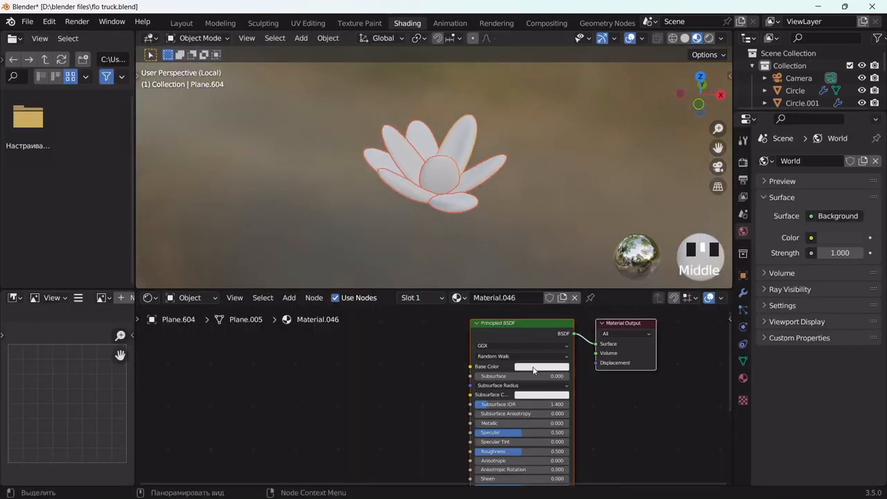
key("shift+a")
type("color")
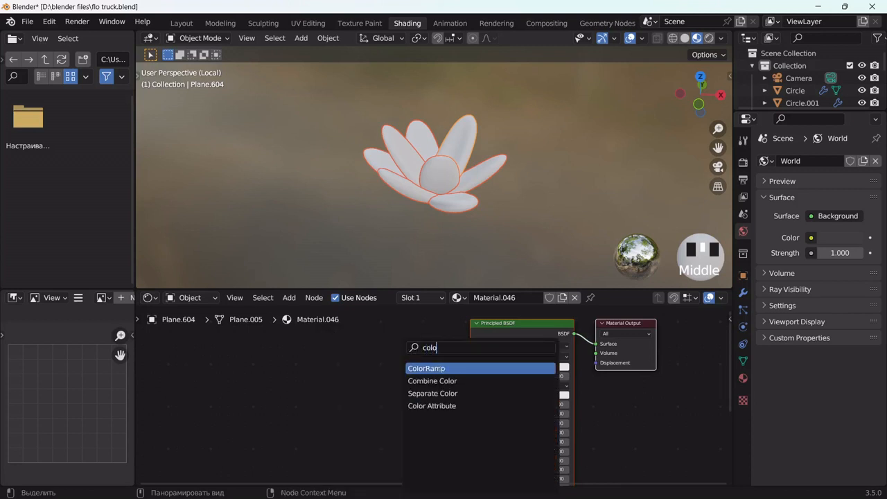
key("Return")
left_click(388, 362)
Add a Wave Texture and wire it through the ColorRamp into Base Color
key("shift+a")
type("wav")
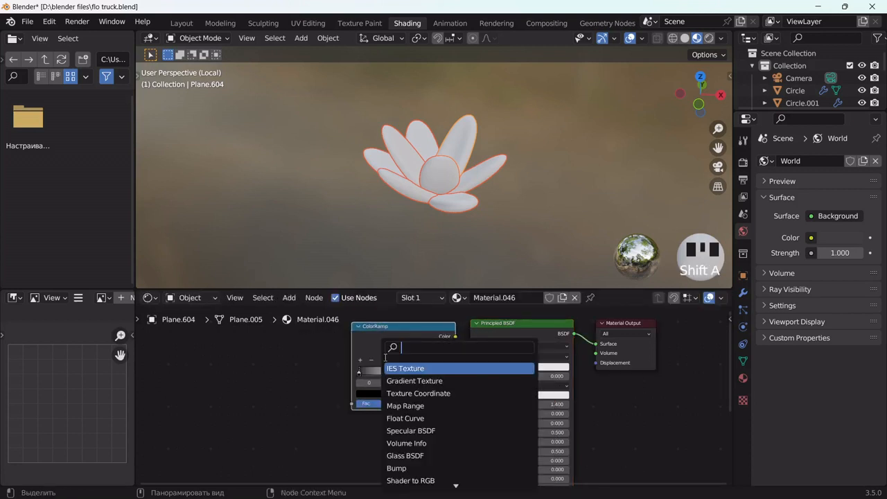
key("Return")
left_click(306, 363)
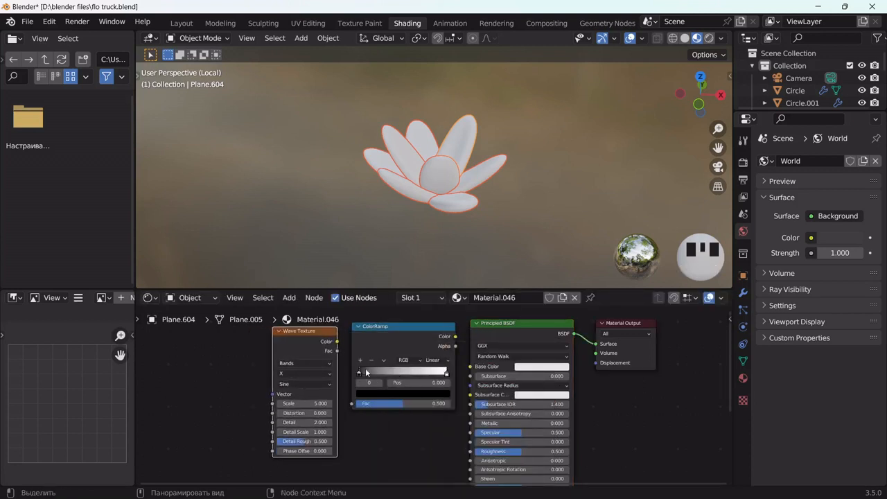
left_click_drag(454, 337, 471, 368)
left_click_drag(338, 342, 351, 403)
left_click(337, 348)
Set the first ramp stop to B5BF43, wave Scale 1.6 and Distortion 5.3
left_click(379, 394)
left_click(388, 356)
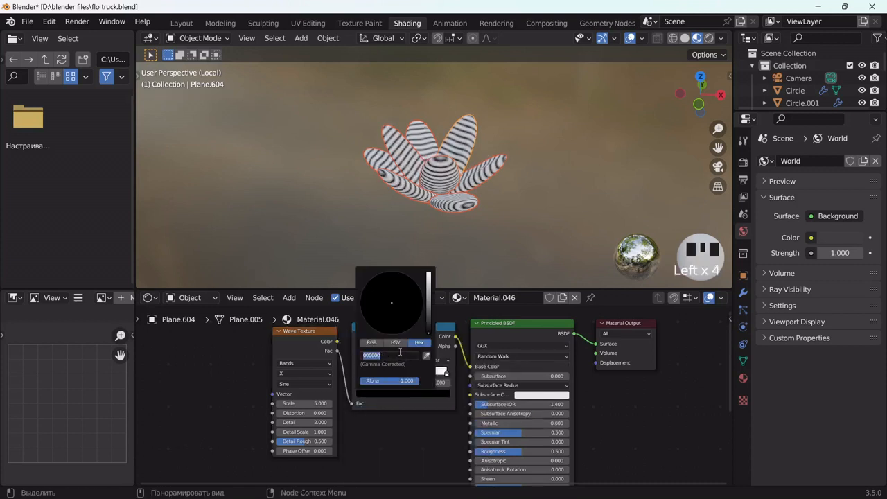
key("ctrl+v")
left_click(383, 405)
left_click_drag(313, 403, 334, 413)
scroll(395, 222, "up", 3)
left_click_drag(377, 376, 388, 381)
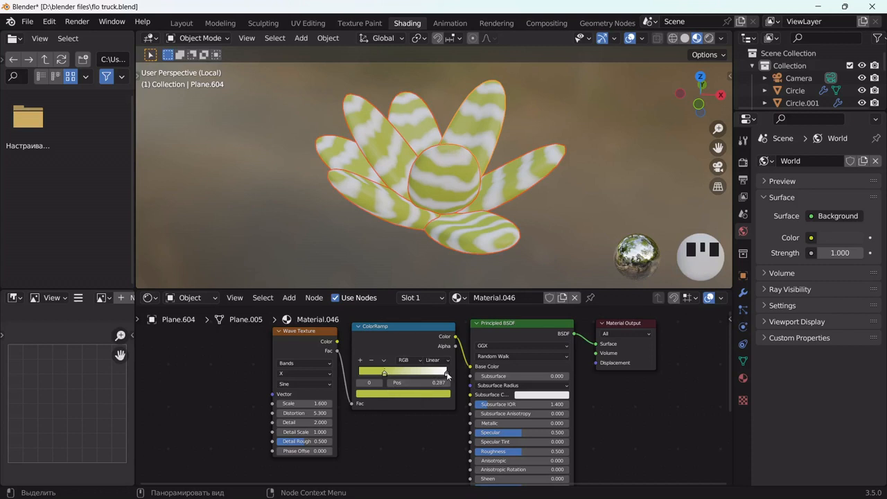
Darken the pale second ramp stop, then leave the isolated view
left_click(446, 372)
left_click(402, 393)
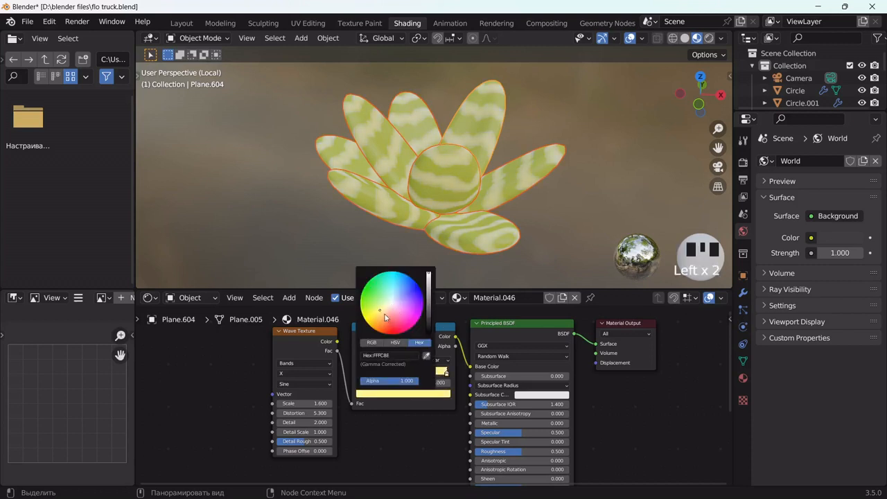
left_click_drag(428, 275, 428, 296)
left_click(394, 393)
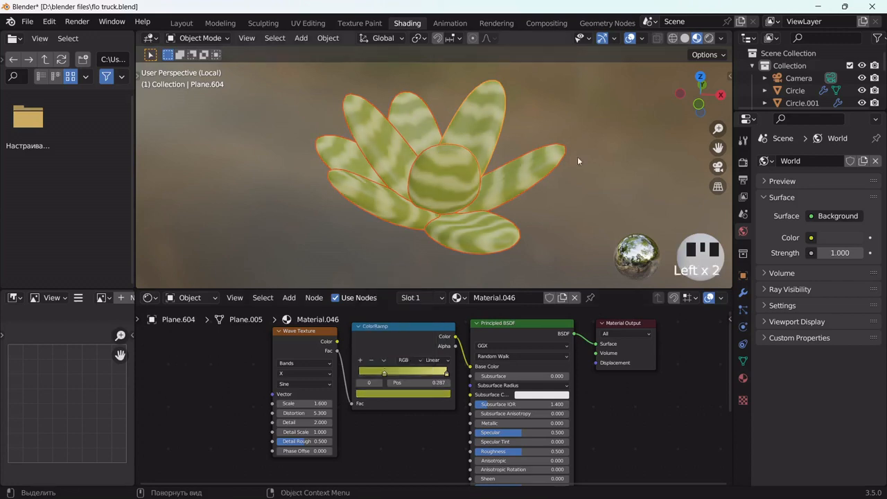
key("slash")
Return to the Layout workspace and bring the shelf plants into view
left_click(181, 25)
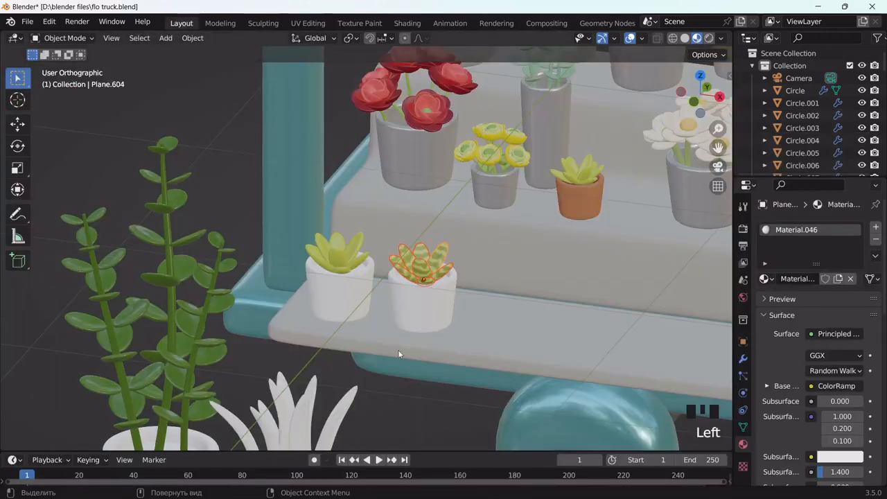
left_click(434, 420)
scroll(463, 282, "down", 3)
middle_click_drag(463, 281, 462, 278)
scroll(466, 282, "up", 3)
scroll(457, 271, "up", 1)
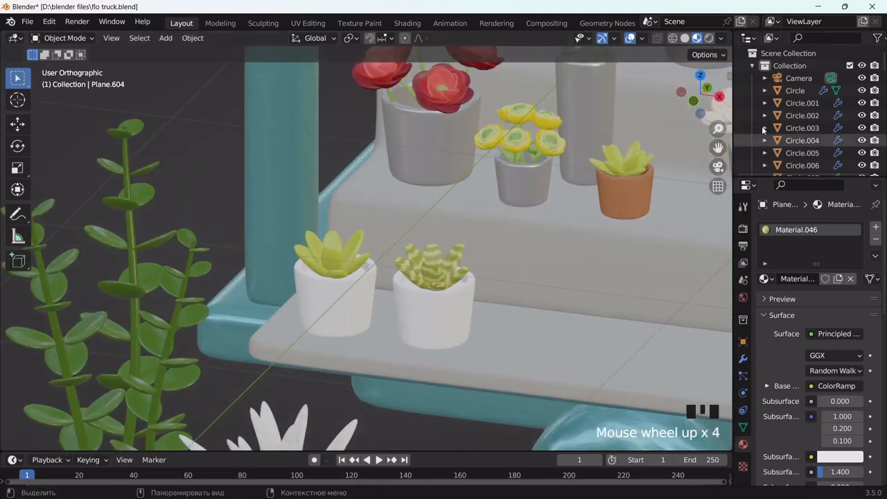
left_click_drag(717, 147, 175, 0)
scroll(610, 277, "down", 1)
Link the succulent's striped Material.046 to the tall snake plant's leaves
left_click(573, 331, "shift")
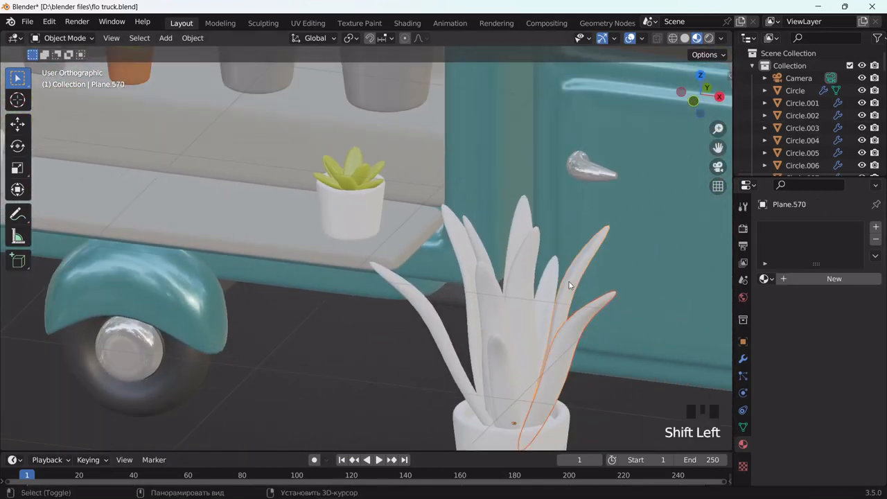
left_click(571, 284, "shift")
left_click(551, 284, "shift")
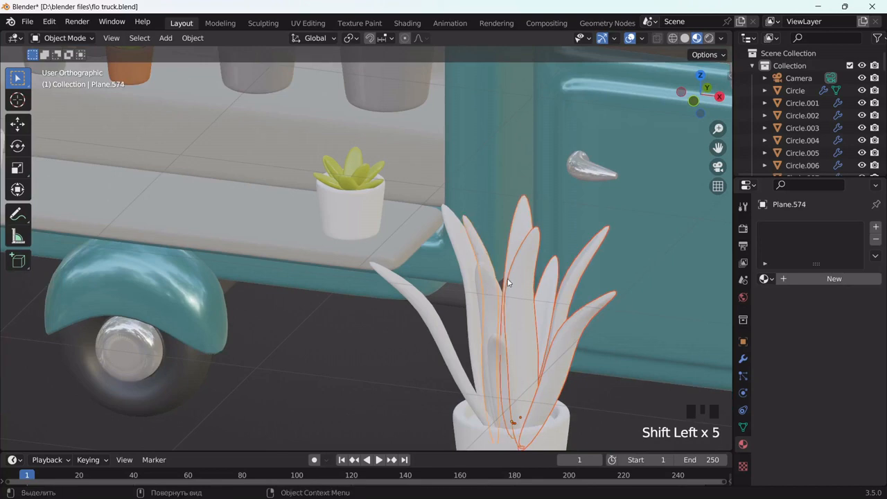
left_click(518, 288)
scroll(520, 287, "down", 1)
left_click_drag(718, 142, 771, 155)
left_click(99, 156, "shift")
key("ctrl+l")
left_click(100, 154)
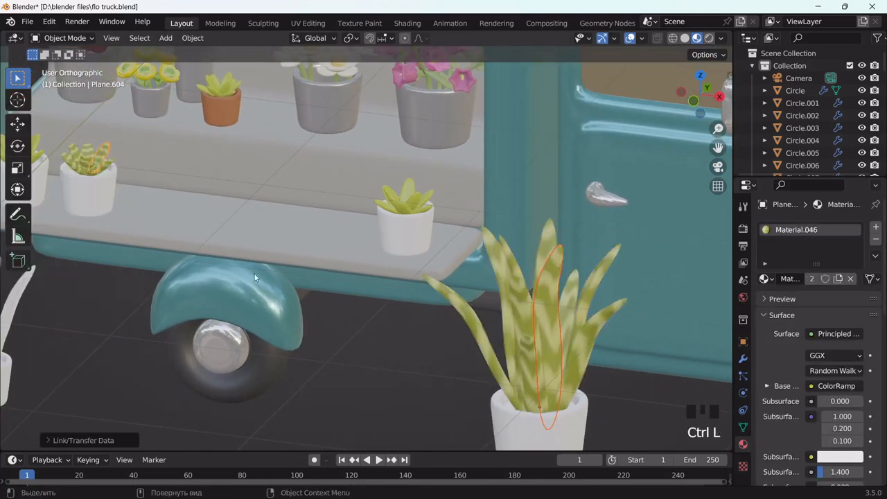
left_click(376, 347)
middle_click_drag(376, 351, 597, 348)
scroll(584, 324, "up", 3)
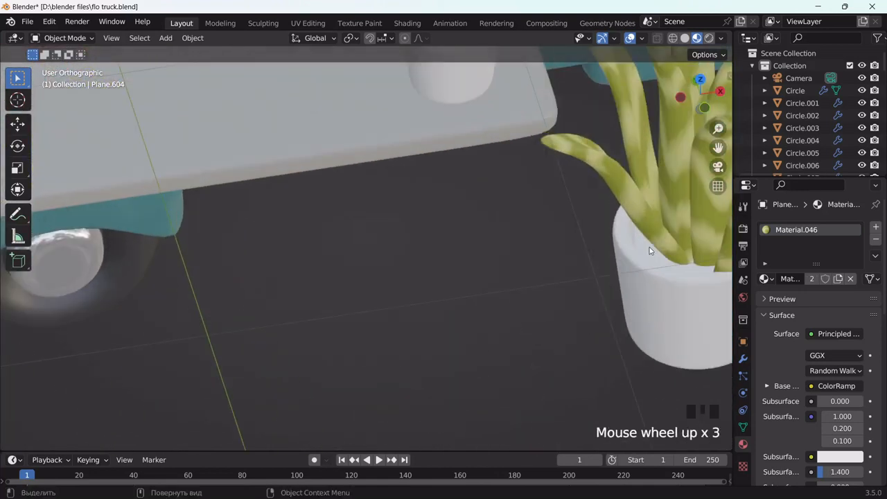
Select the white plant pots on the shelf and the floor
left_click(625, 269)
scroll(625, 268, "down", 3)
middle_click_drag(625, 269, 417, 132)
scroll(417, 132, "up", 4)
left_click_drag(717, 147, 722, 250)
left_click(436, 168, "shift")
left_click_drag(716, 147, 513, 51)
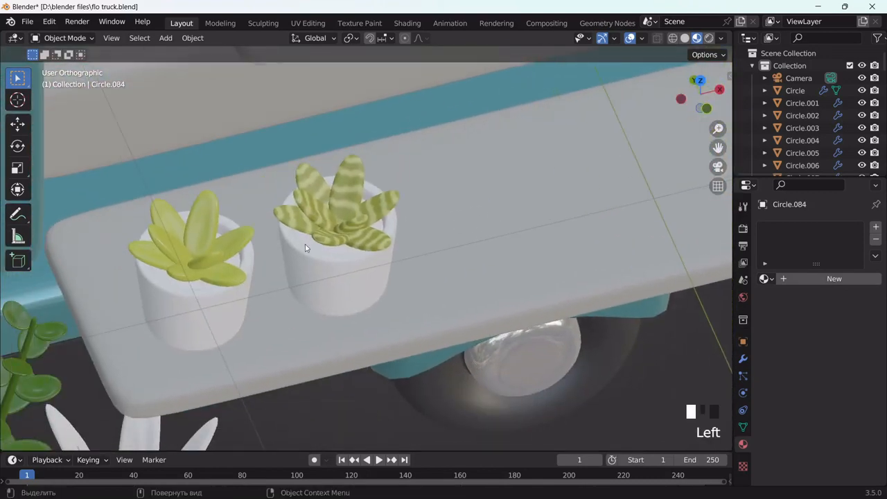
left_click(306, 255, "shift")
left_click(194, 285, "shift")
left_click_drag(718, 152, 237, 197)
left_click(389, 253, "shift")
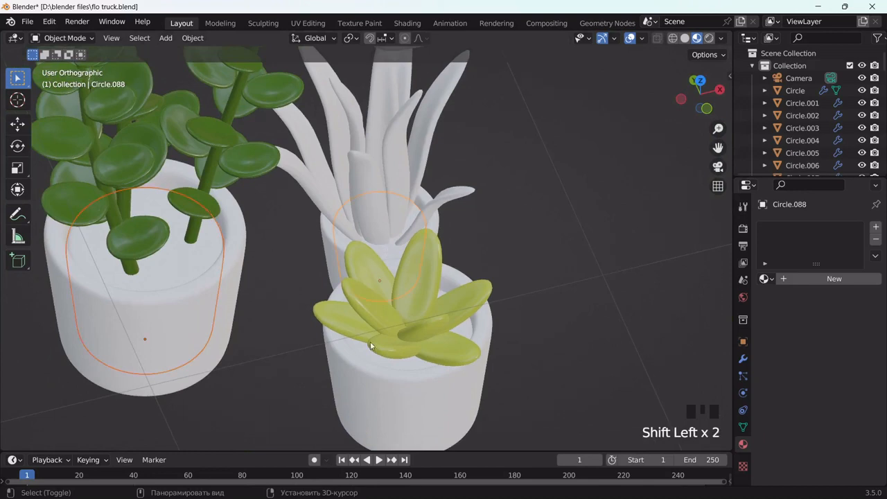
Link the terracotta pot's material to the selected white pots
left_click_drag(718, 148, 311, 341)
scroll(311, 341, "down", 2)
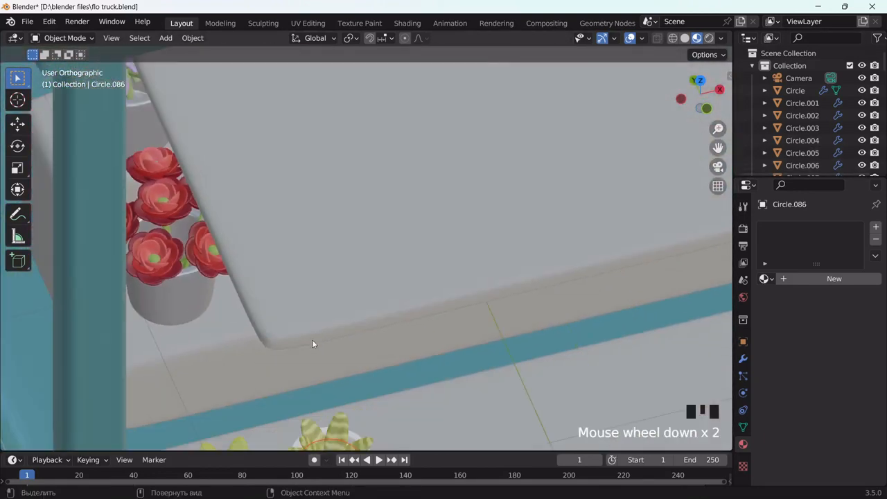
middle_click_drag(311, 341, 296, 294)
scroll(470, 257, "up", 4)
middle_click_drag(469, 257, 447, 261)
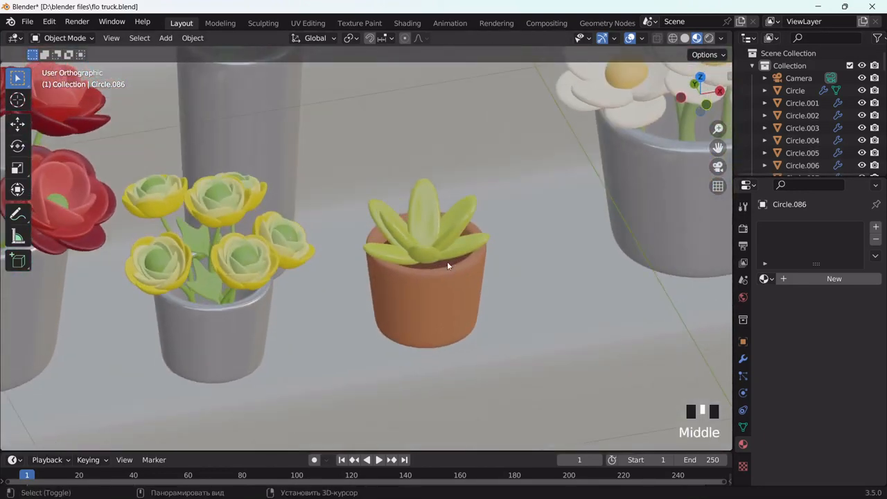
left_click(453, 263, "shift")
key("ctrl+l")
left_click(453, 263)
scroll(453, 263, "down", 7)
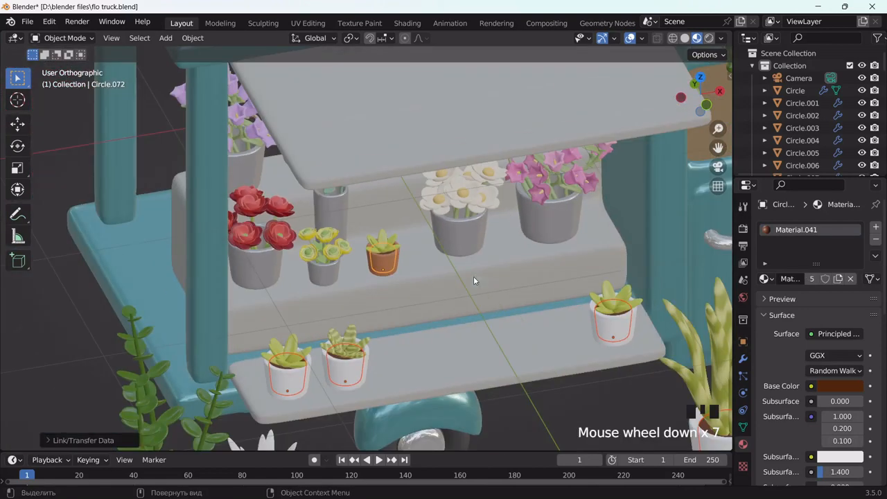
Add another lower-shelf white pot and link the orange pot's terracotta material to the selection
middle_click_drag(551, 412, 517, 321)
scroll(518, 321, "down", 2)
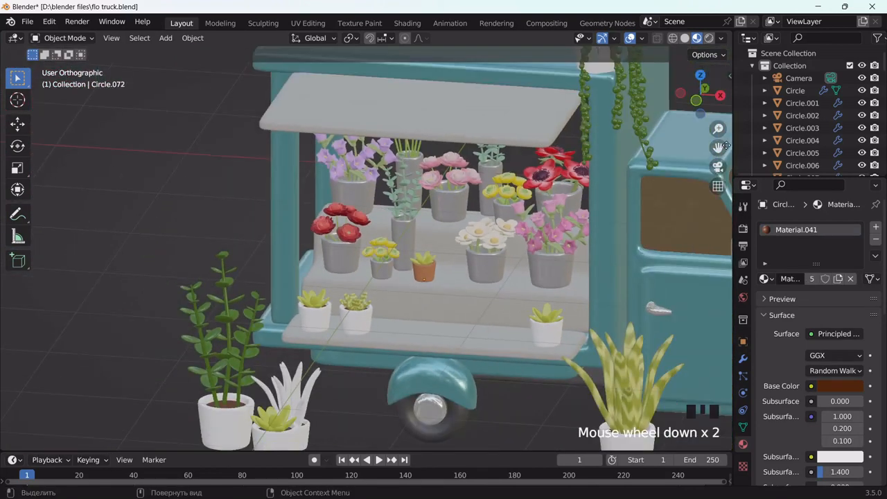
left_click_drag(724, 144, 663, 50)
scroll(319, 223, "up", 1)
left_click(303, 220, "shift")
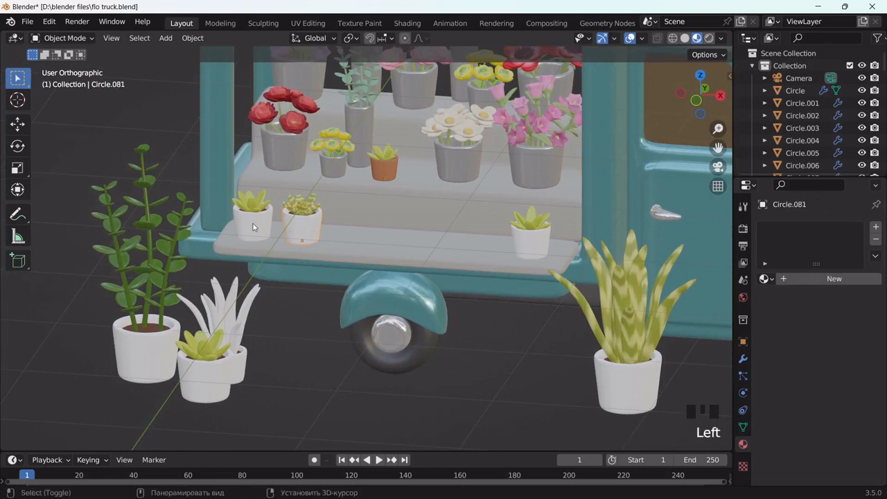
key("ctrl+l")
left_click(141, 356)
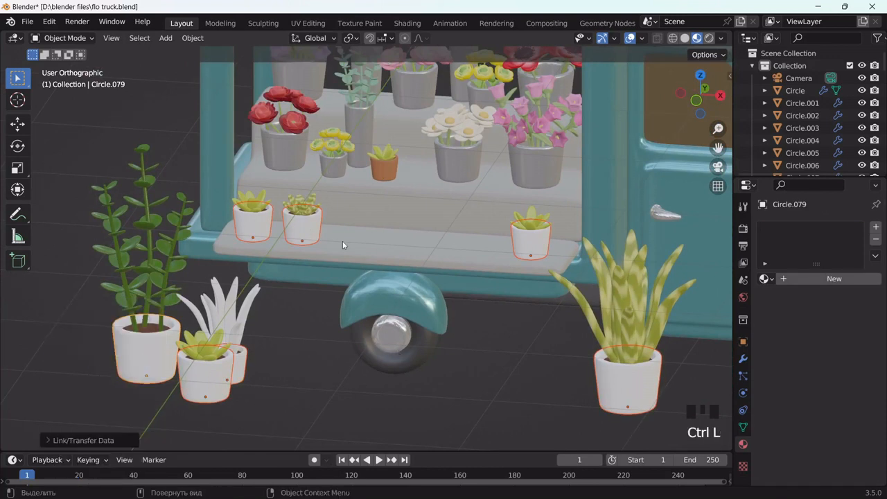
left_click(384, 172, "shift")
key("ctrl+l")
left_click(385, 175)
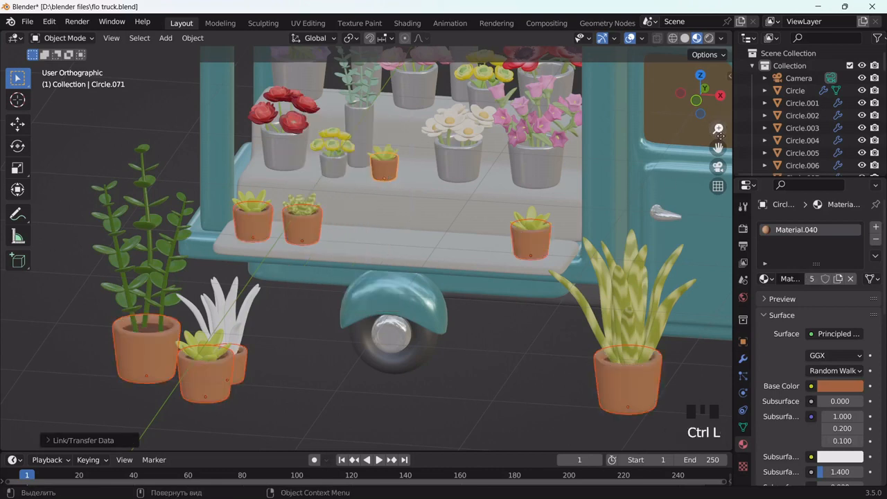
Give the hanging plant's white pot the terracotta Material.040
left_click_drag(719, 146, 587, 339)
left_click(459, 109)
left_click(386, 431, "shift")
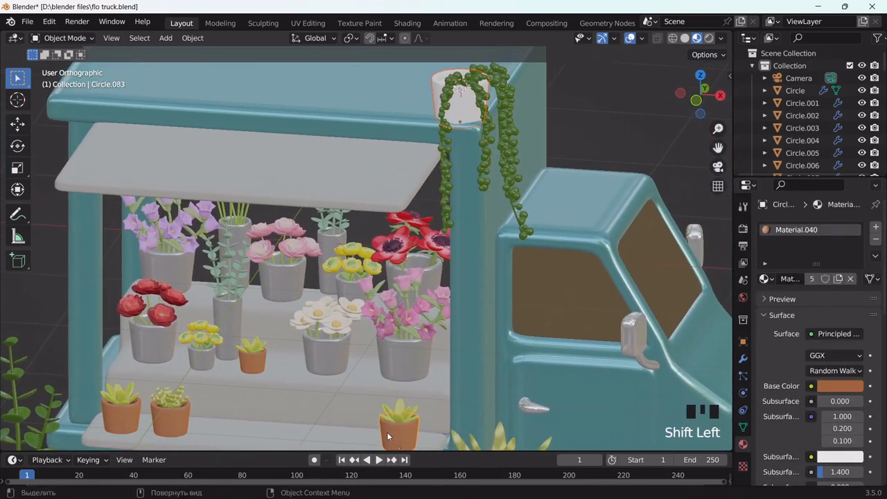
key("ctrl+l")
left_click(381, 357)
middle_click_drag(499, 139, 441, 97)
left_click(454, 106)
left_click_drag(718, 147, 215, 426)
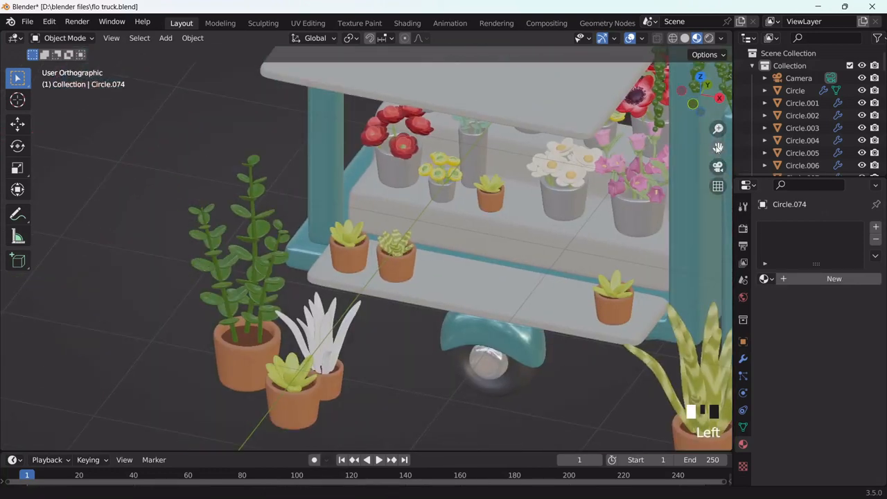
Link the terracotta material from a finished pot to the remaining selected pots
left_click(248, 344, "shift")
key("ctrl+l")
left_click(250, 341)
Give the white spiky plant the striped snake-plant Material.046, then switch to the Shading workspace
left_click(432, 392)
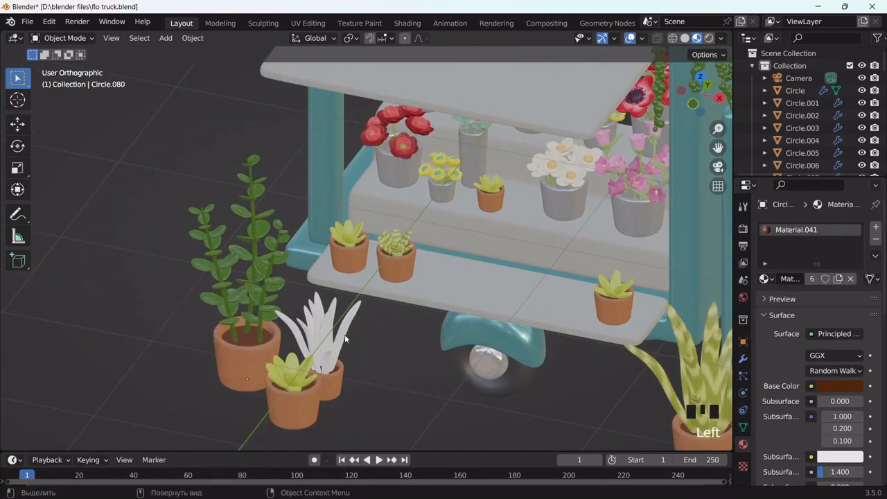
left_click(344, 334)
left_click(686, 367, "shift")
key("ctrl+l")
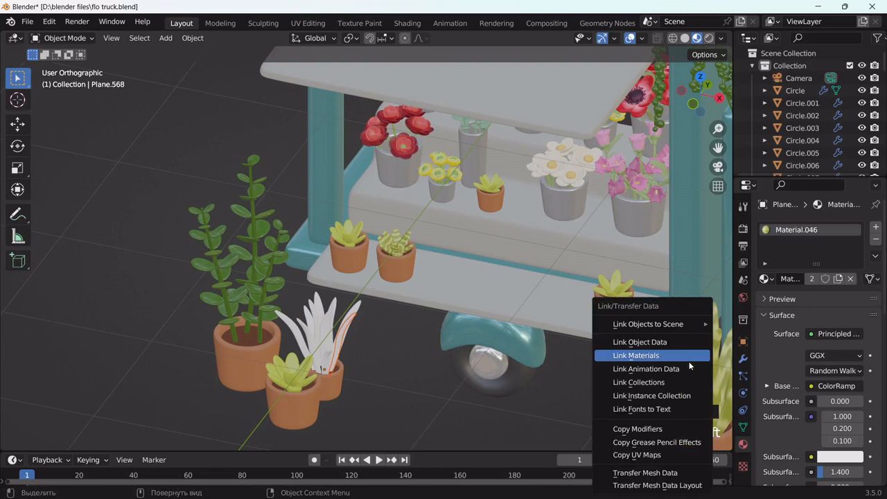
left_click(686, 358)
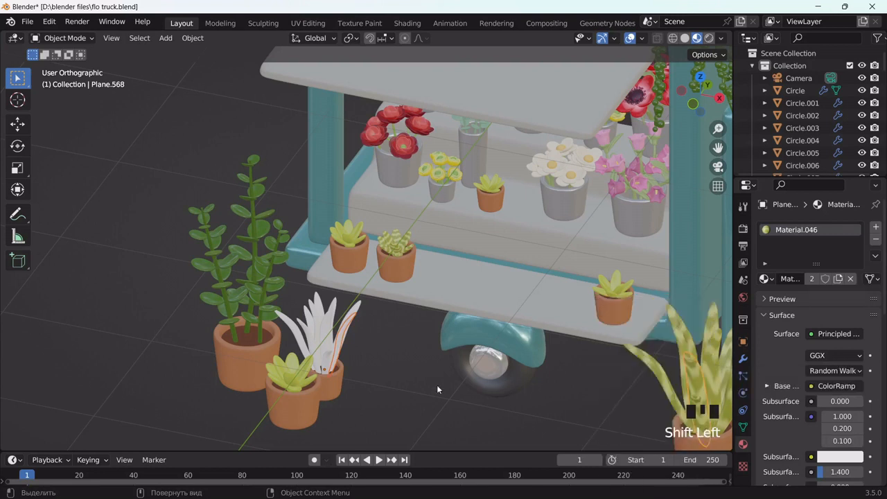
key("ctrl+l")
left_click(679, 364)
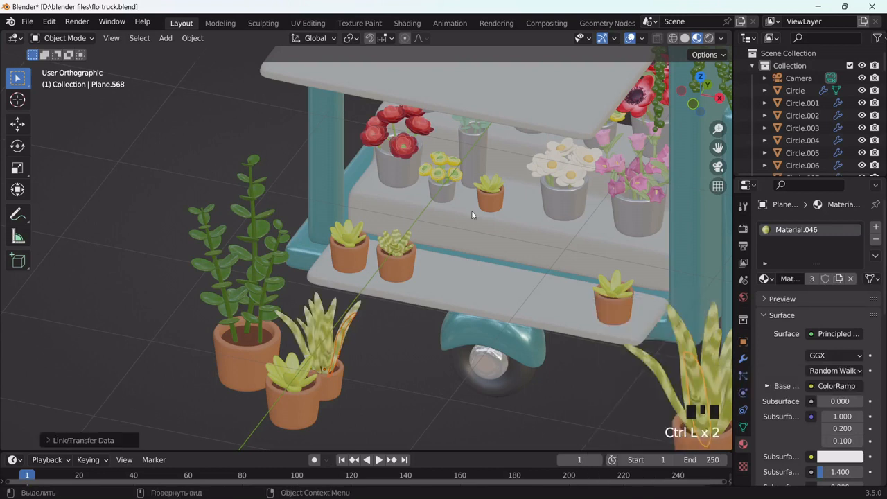
left_click(408, 23)
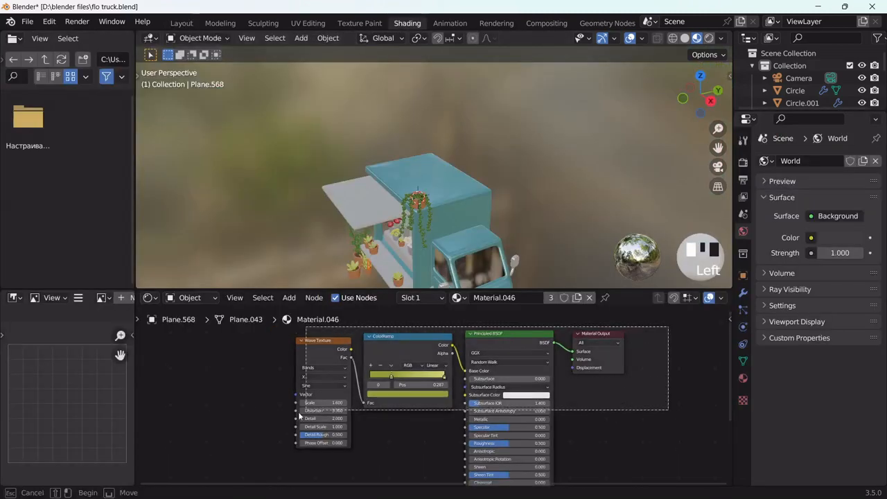
Unlink a leaf's shared material, create a new one and paste the copied shader nodes
left_click(589, 297)
left_click(452, 298)
key("x")
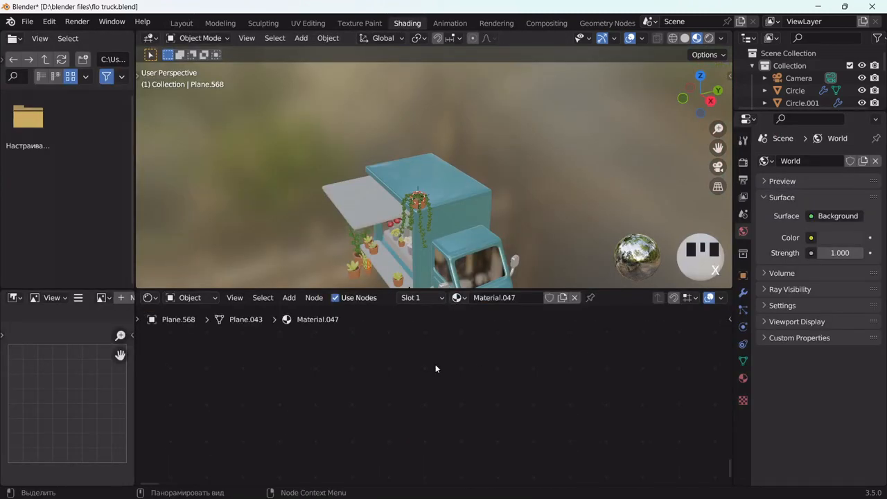
key("ctrl+v")
scroll(447, 236, "up", 4)
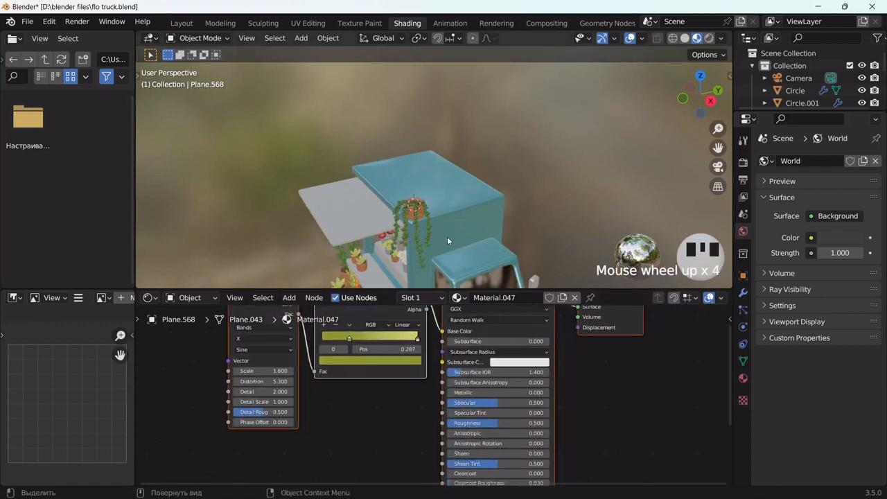
middle_click_drag(447, 236, 467, 225)
key("slash")
scroll(553, 198, "up", 4)
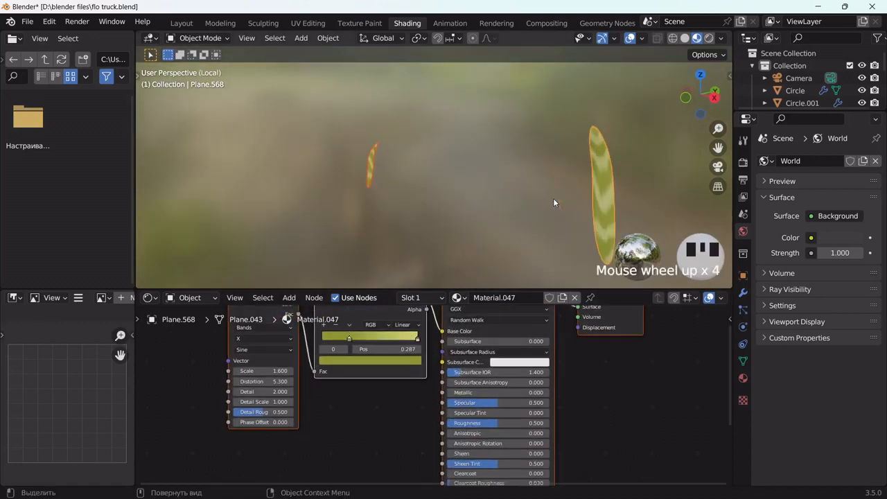
key("slash")
Select a potted-plant leaf, then undo back to the leaf's original material
left_click_drag(717, 147, 770, 7)
scroll(409, 168, "up", 2)
left_click(410, 156)
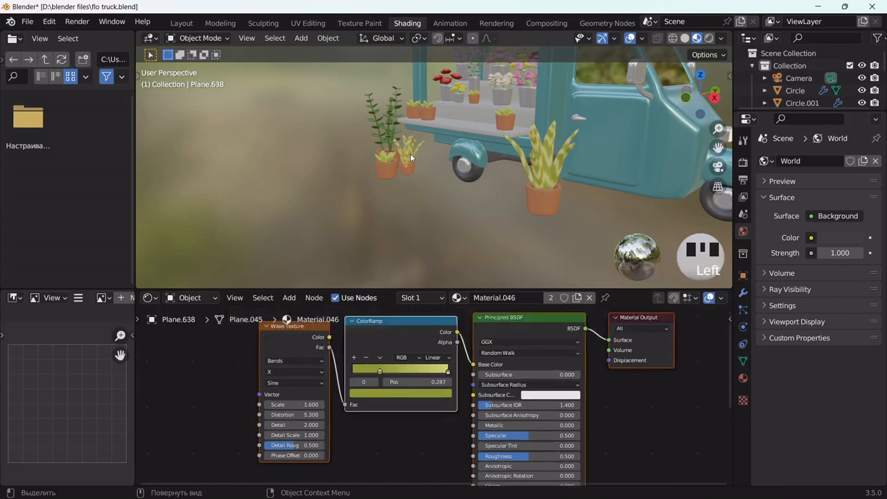
left_click(535, 167)
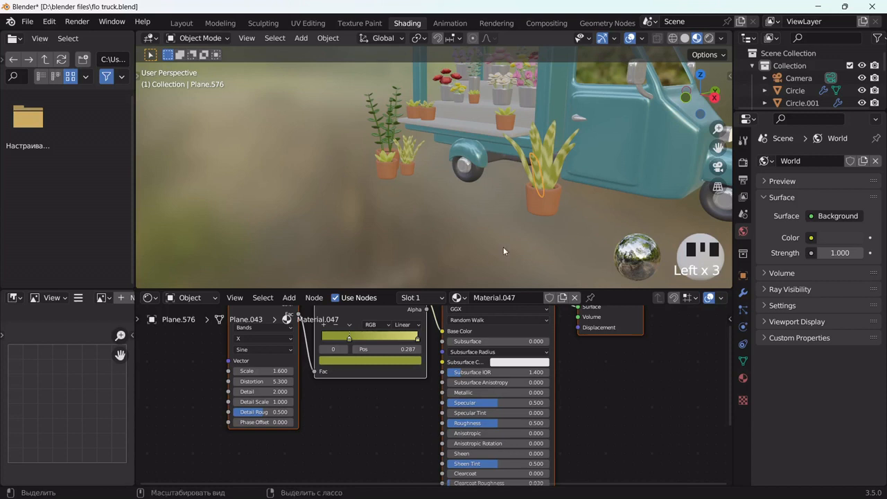
key("ctrl+z")
key("ctrl+z")
key("ctrl+z")
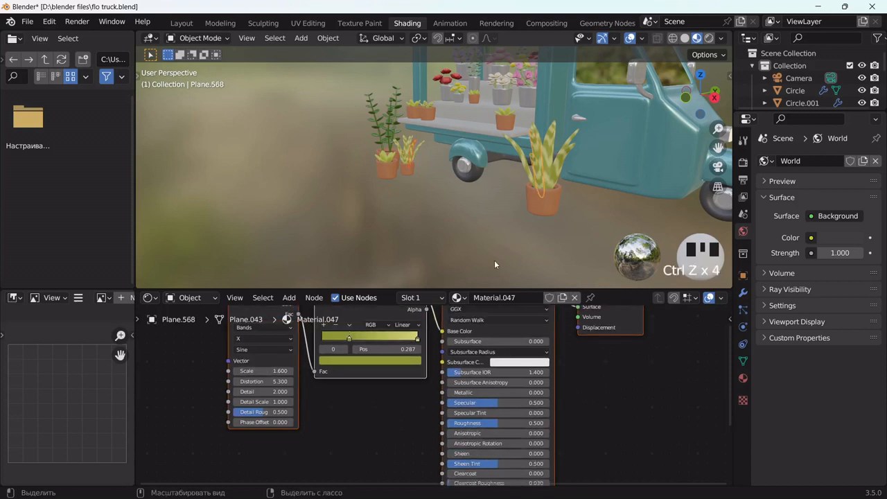
key("ctrl+z")
key("ctrl+z")
key("ctrl+z")
key("ctrl+z")
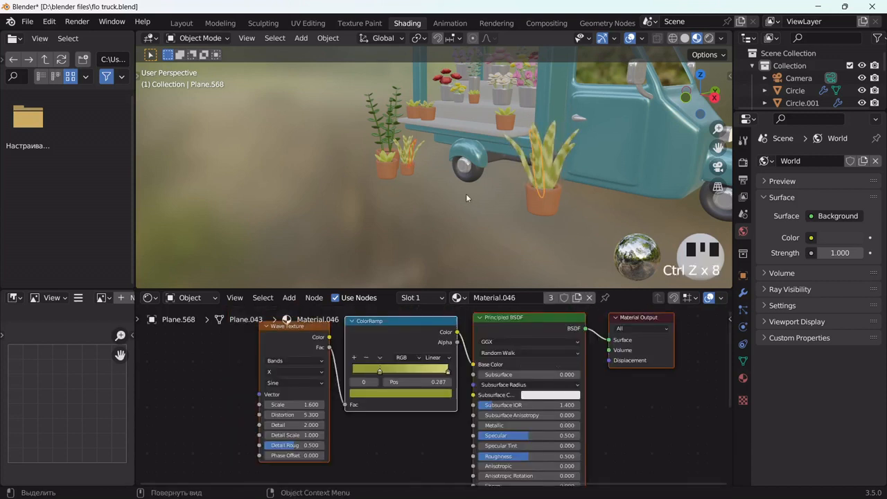
Give the small potted plant's leaf a new material built from the pasted leaf nodes
left_click_drag(718, 147, 550, 171)
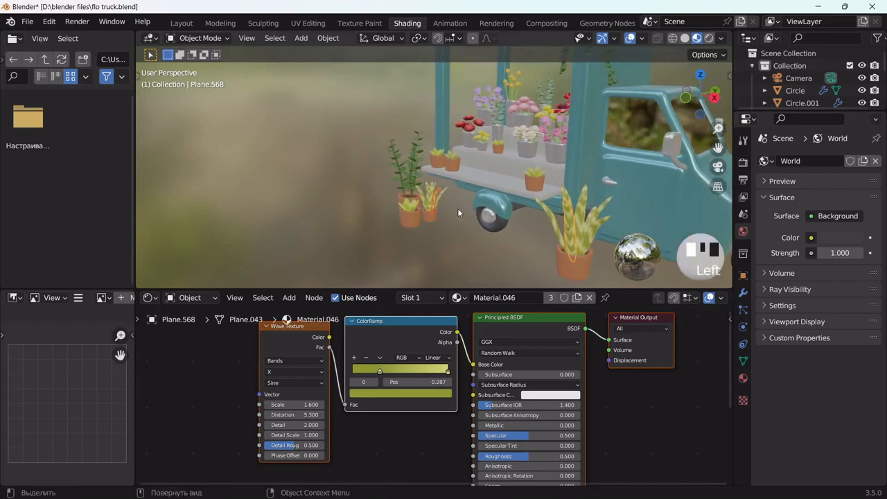
scroll(444, 201, "up", 2)
left_click(432, 210)
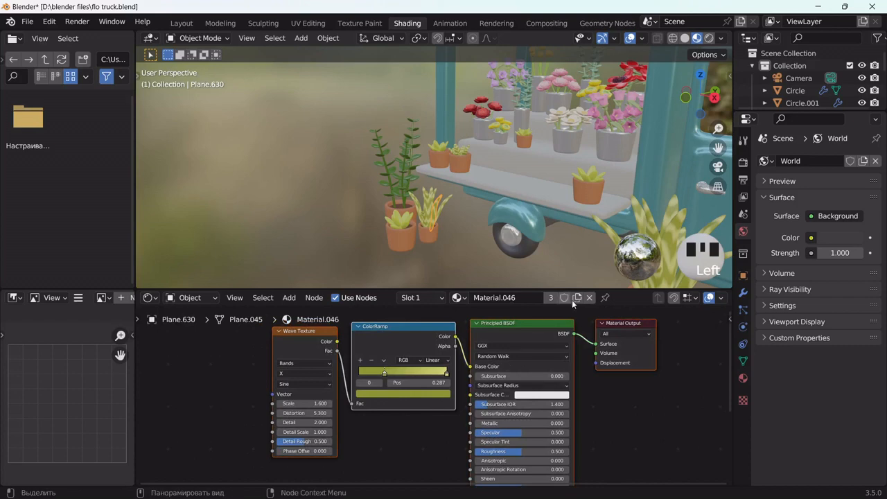
left_click(589, 297)
left_click(460, 297)
key("x")
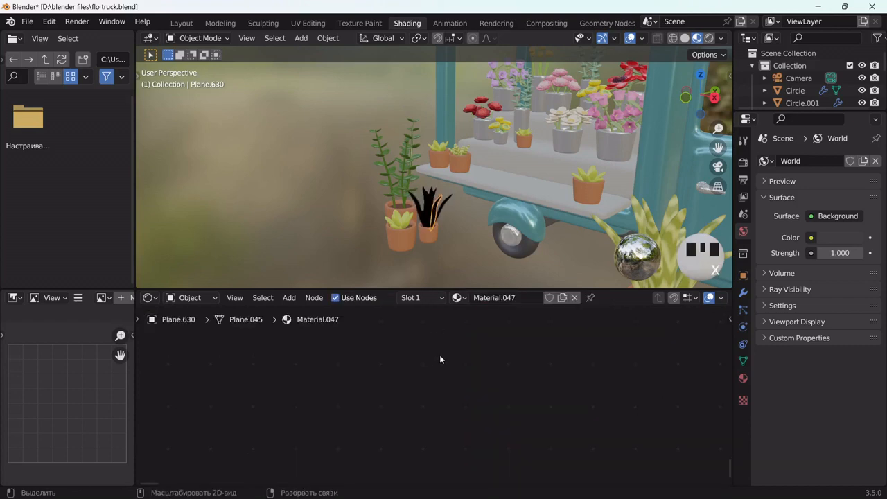
key("ctrl+v")
Set the ColorRamp stops to darker greens and raise Wave Texture Scale to 3.4
key("slash")
mouse_move(450, 197)
middle_mouse_down()
mouse_move(467, 200)
mouse_move(435, 193)
middle_mouse_up()
left_click(392, 358)
left_click_drag(405, 267, 340, 274)
left_click(424, 340)
left_click(410, 359)
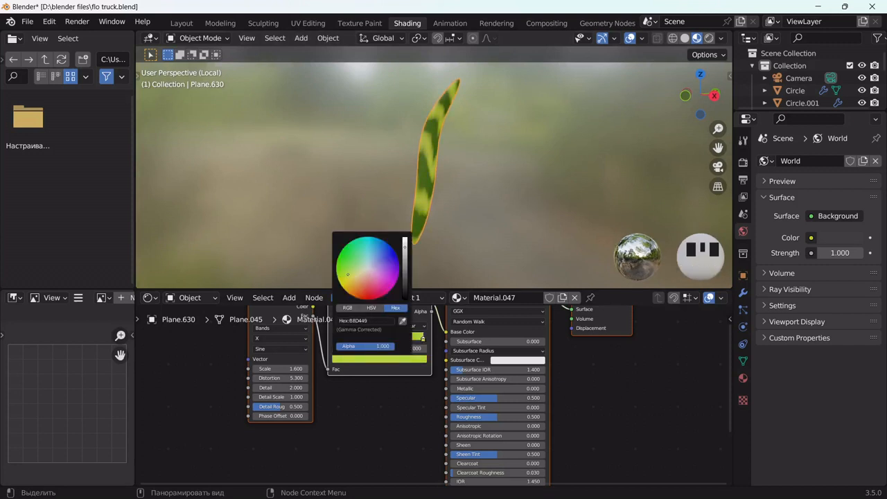
left_click_drag(404, 245, 404, 261)
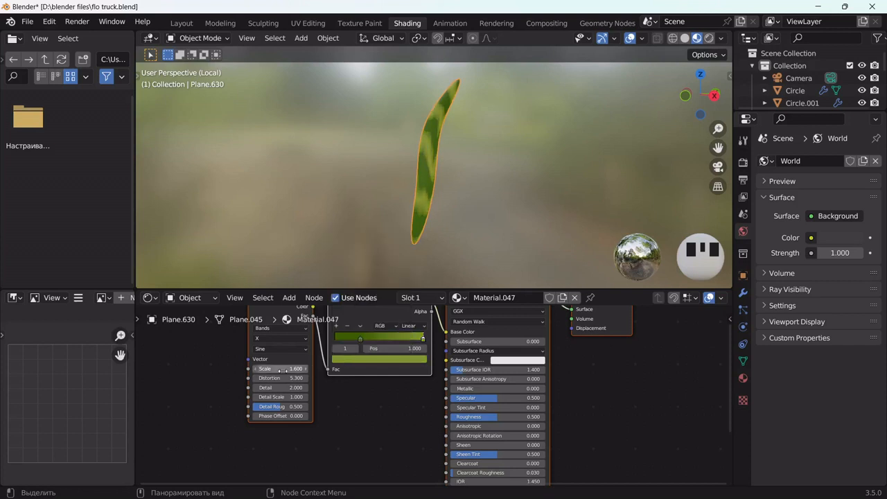
left_click_drag(276, 368, 313, 368)
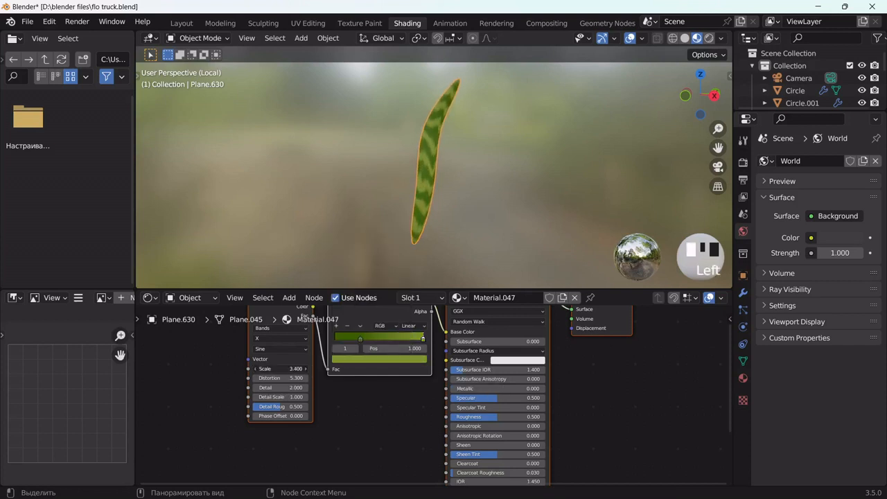
key("slash")
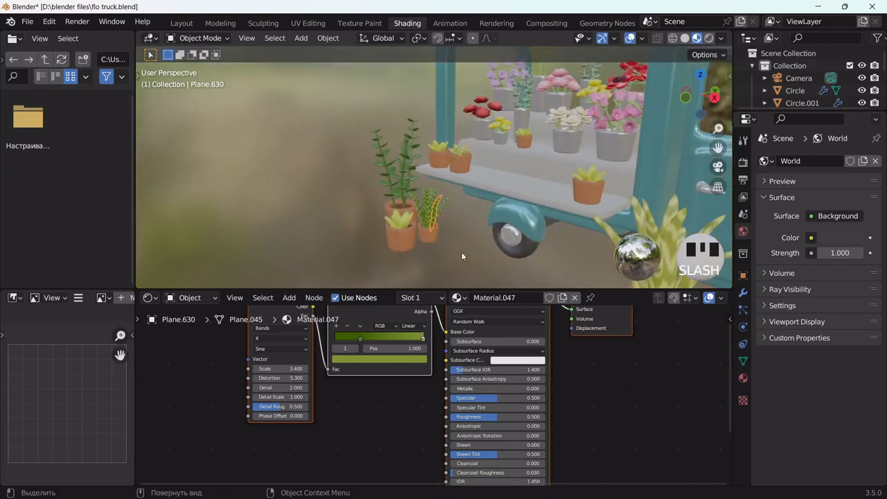
left_click(459, 247)
middle_click_drag(456, 244, 492, 234)
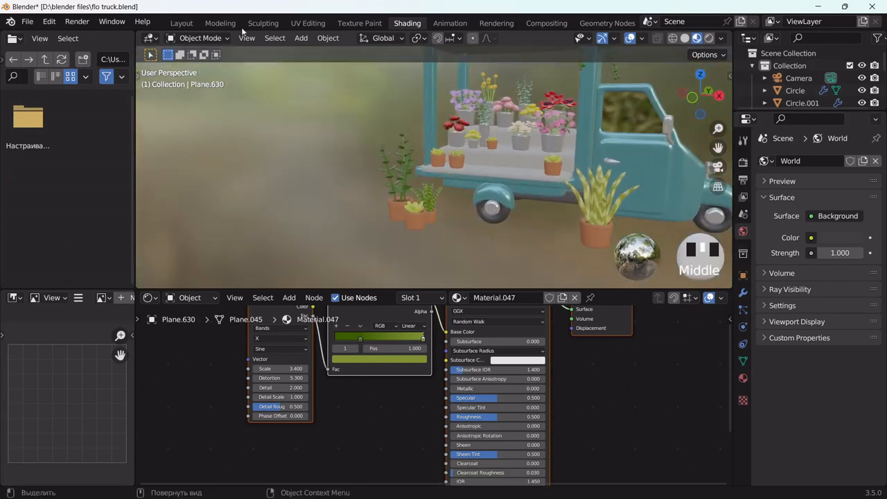
Return to the Layout workspace with solid viewport shading
left_click(178, 24)
scroll(114, 313, "down", 4)
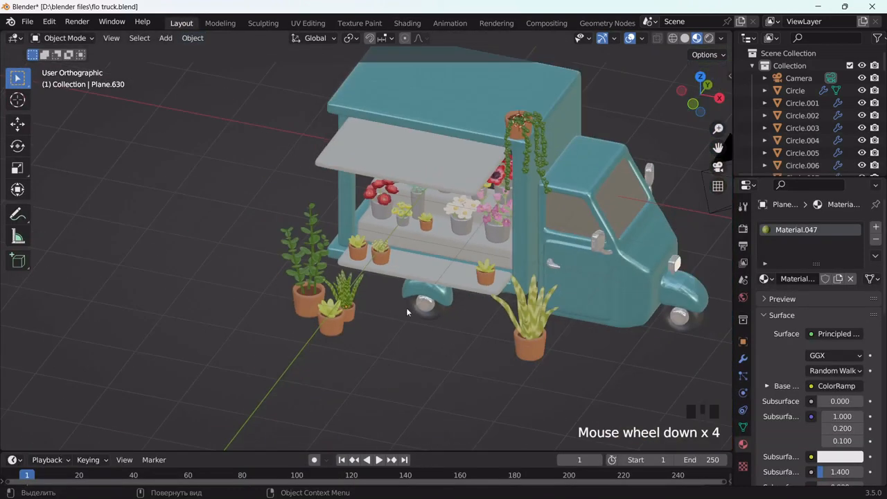
middle_click_drag(406, 307, 409, 282)
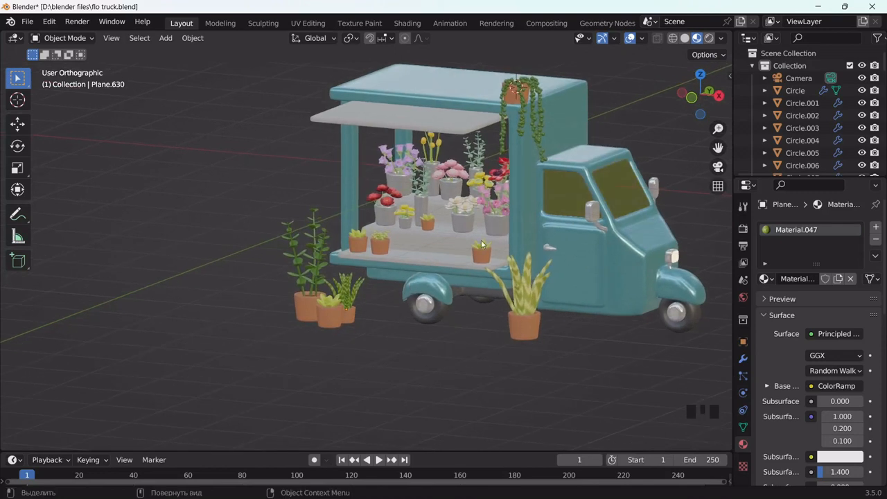
left_click_drag(718, 147, 656, 177)
left_click(684, 38)
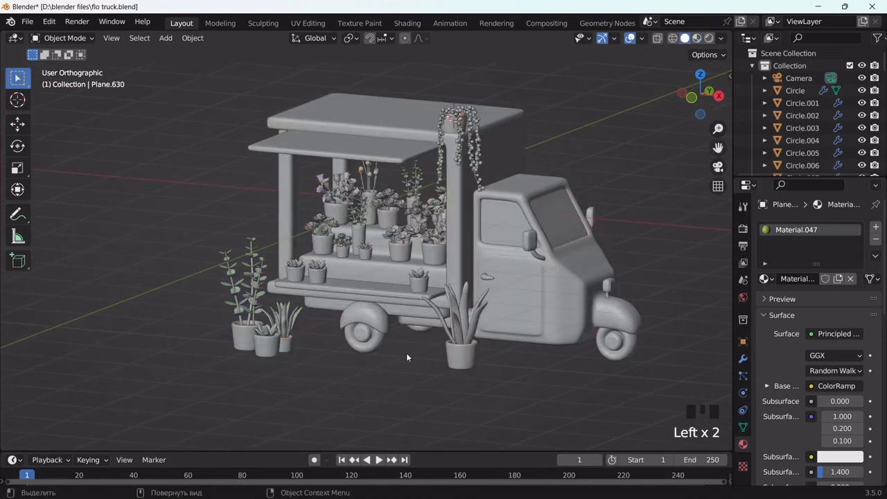
Add a plane, then delete it because it was misplaced
key("shift+a")
mouse_move(388, 247)
left_click(454, 246)
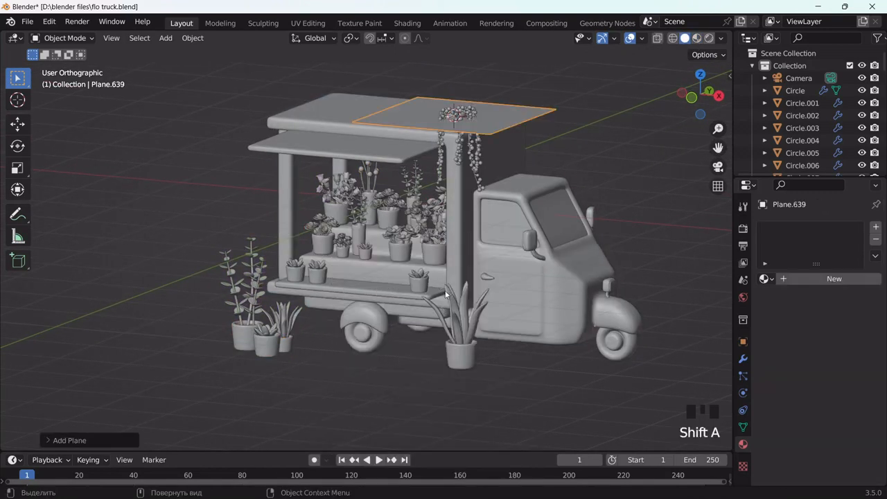
middle_click_drag(500, 274, 501, 276)
key("g")
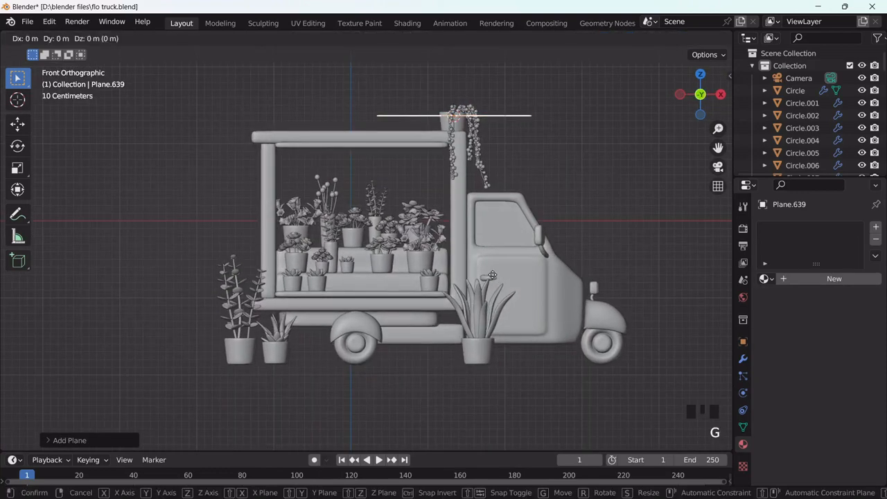
right_click(317, 260)
key("x")
left_click(317, 261)
middle_click_drag(435, 298, 462, 271)
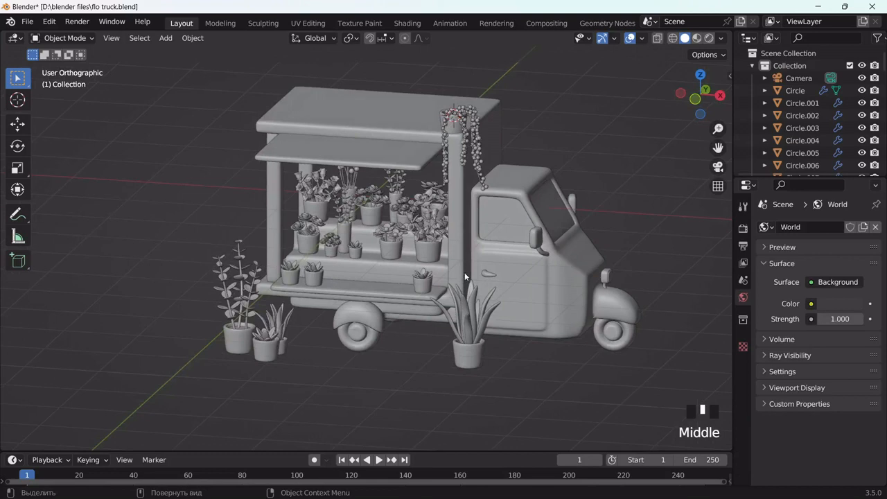
Reset the 3D cursor to world origin, add a scaled-up plane and lower it under the truck
key("shift+a")
key("shift+s")
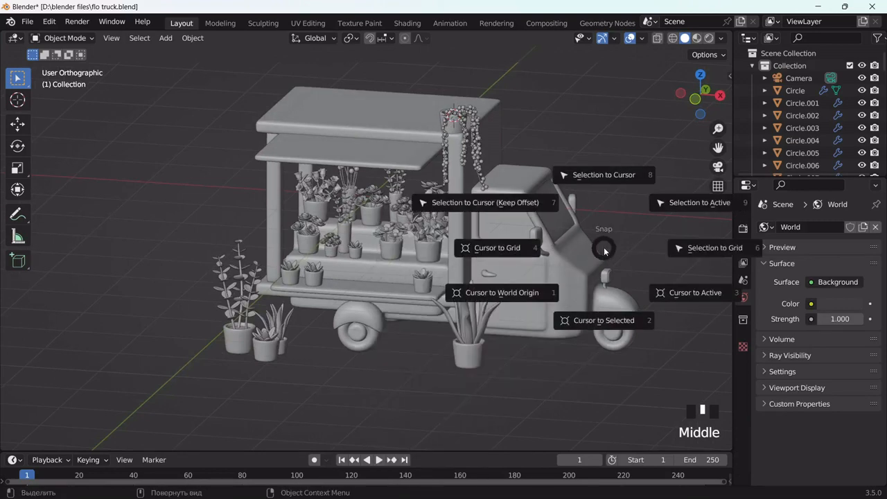
left_click(505, 293)
key("shift+a")
mouse_move(434, 250)
left_click(491, 247)
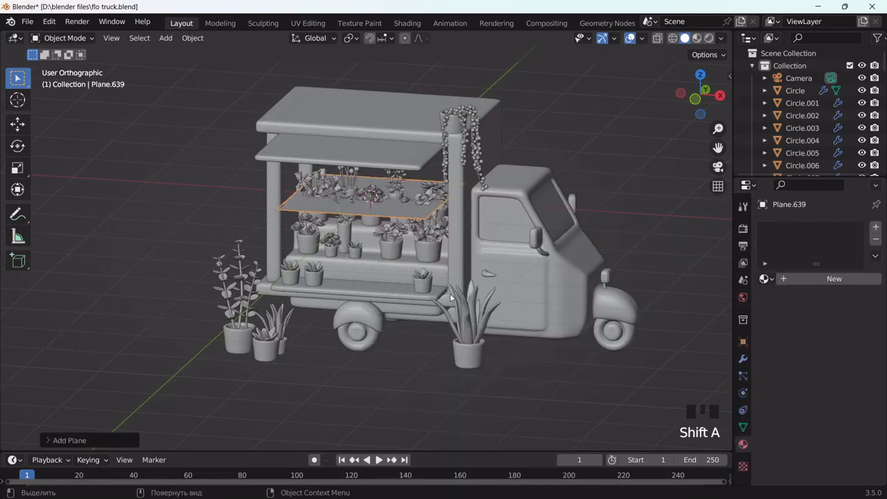
key("s")
left_click(282, 183)
middle_click_drag(282, 183, 333, 149, "alt")
key("g")
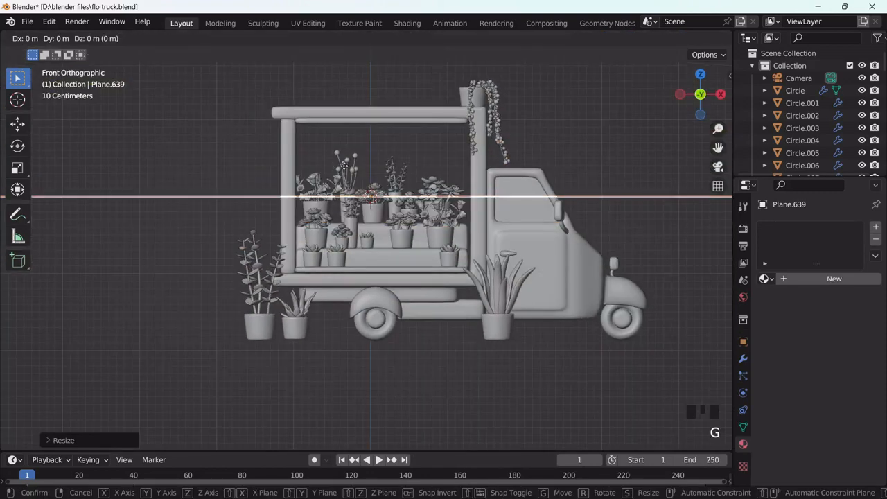
key("z")
left_click(453, 378)
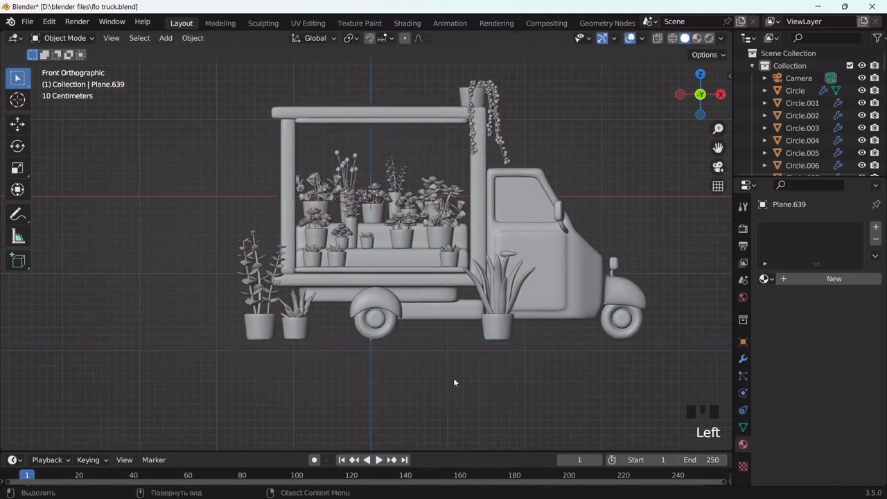
Scale the ground plane up further beneath the flower truck
scroll(453, 374, "up", 2)
middle_click_drag(453, 372, 399, 387)
scroll(399, 385, "down", 4)
middle_click_drag(385, 321, 421, 332)
middle_click_drag(419, 375, 443, 363)
scroll(436, 347, "down", 3)
key("s")
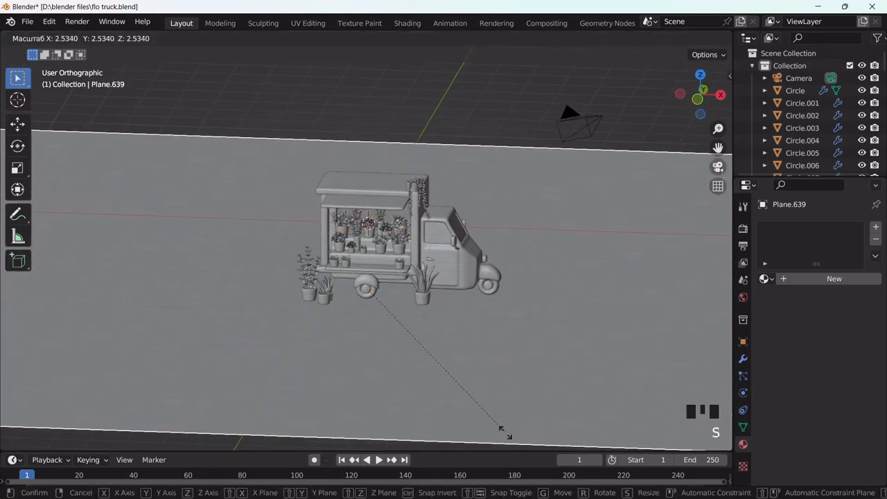
left_click(562, 151)
scroll(561, 153, "up", 4)
scroll(561, 149, "up", 1)
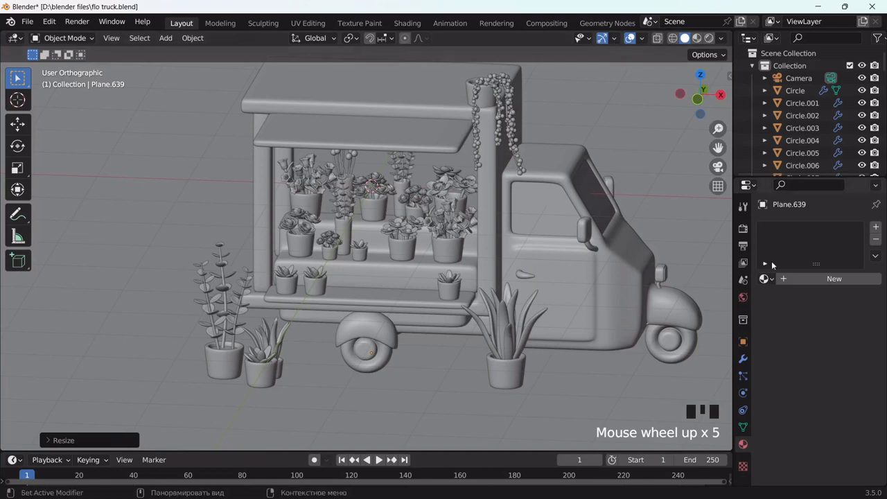
Switch the camera lens type to Orthographic
left_click(829, 77)
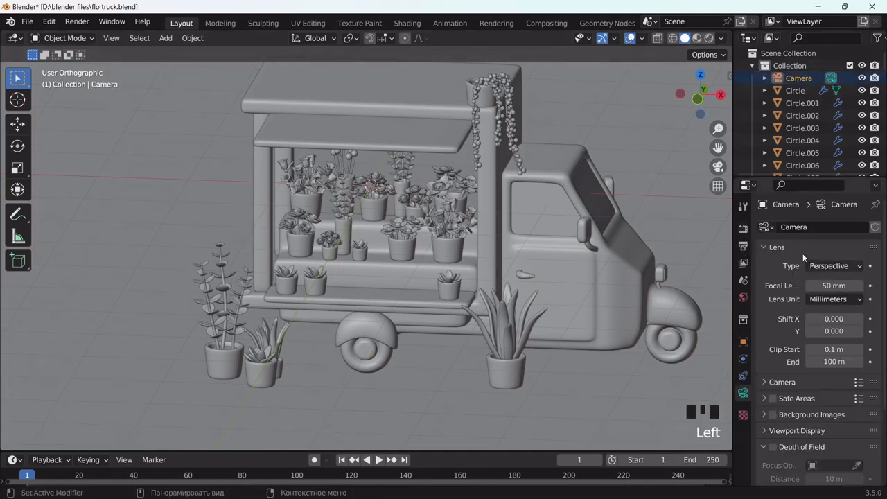
left_click_drag(829, 269, 826, 306)
left_click(717, 166)
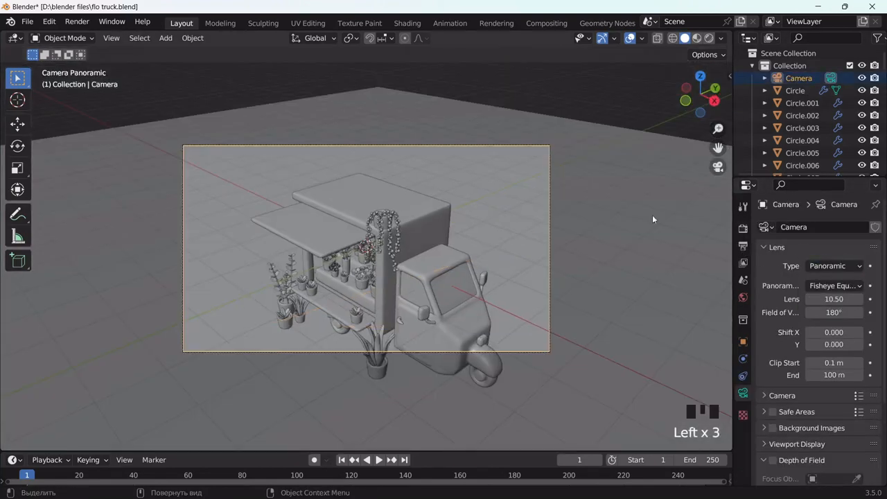
left_click_drag(829, 267, 828, 292)
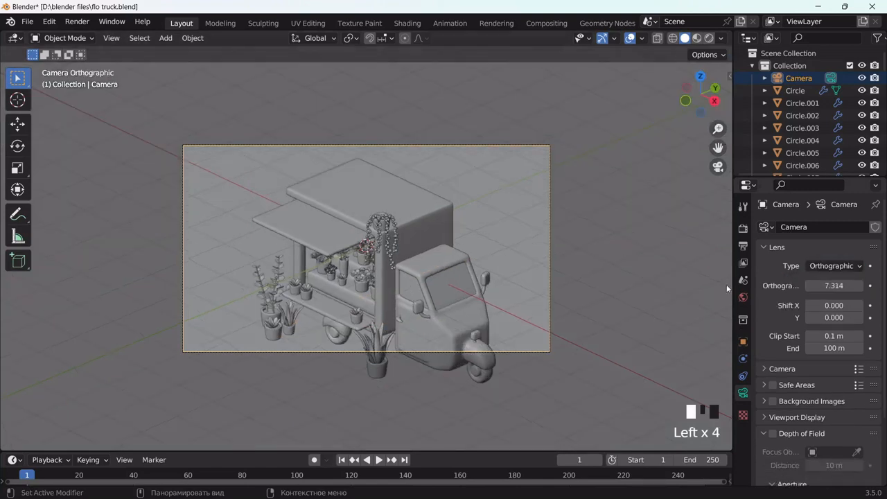
scroll(561, 272, "down", 3)
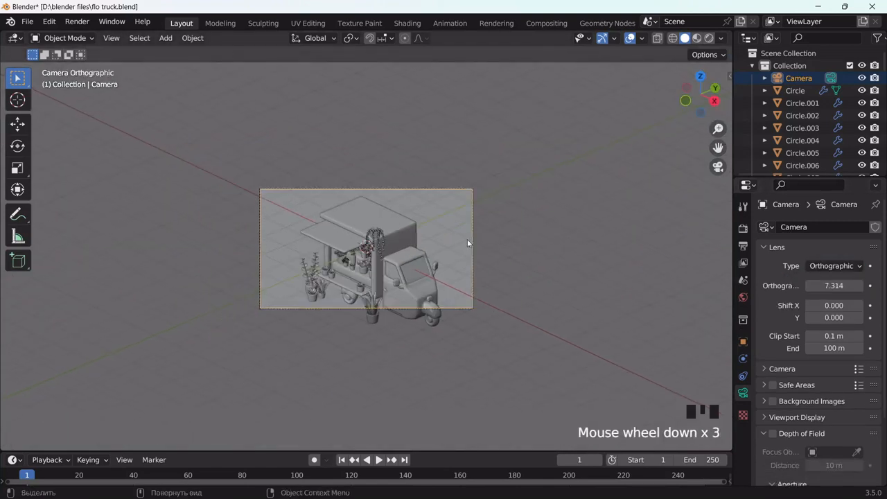
middle_click_drag(561, 272, 575, 244)
scroll(510, 251, "down", 11)
Lower and tilt the camera, then look through it
key("g")
left_click(515, 275)
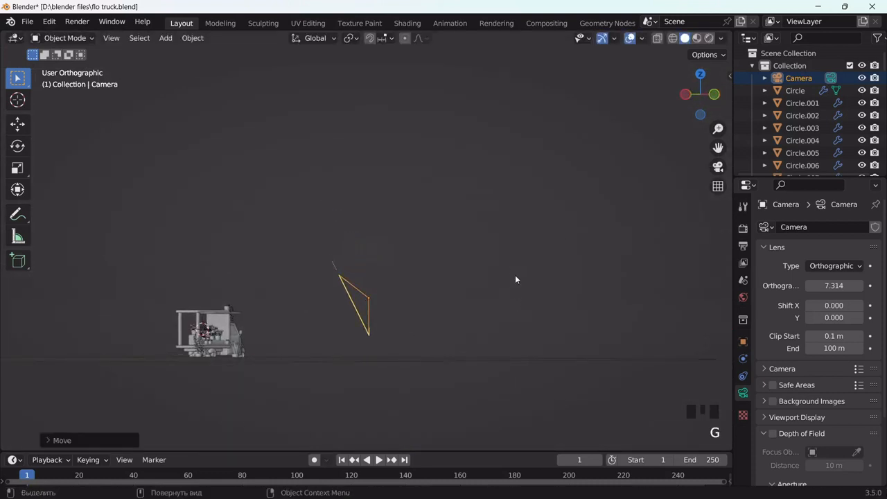
middle_click_drag(515, 274, 516, 280)
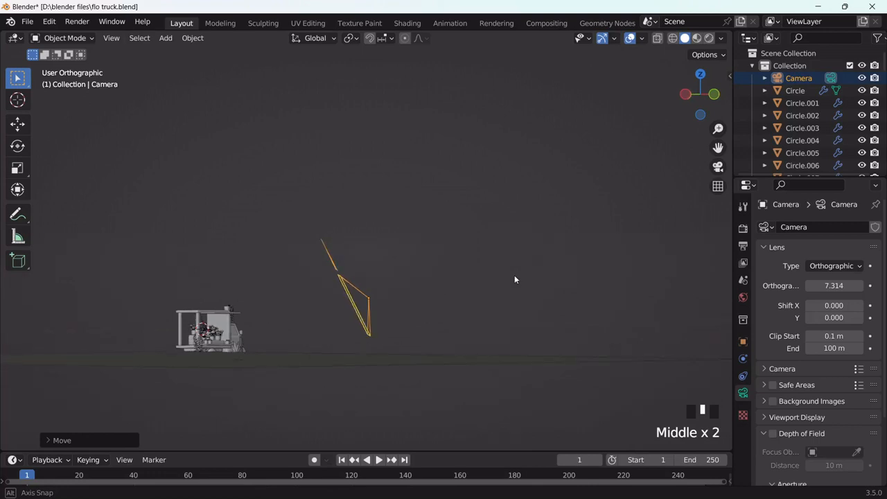
scroll(479, 310, "up", 2)
key("r")
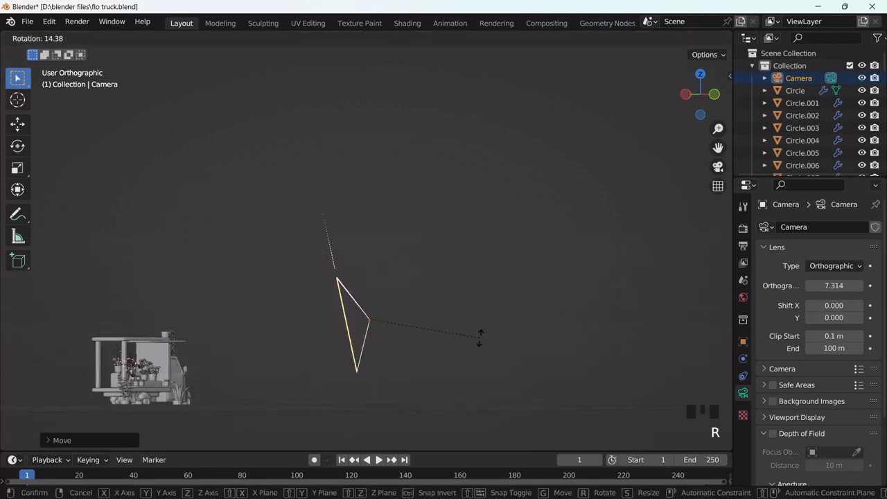
left_click(478, 335)
key("KP_0")
scroll(520, 263, "up", 6)
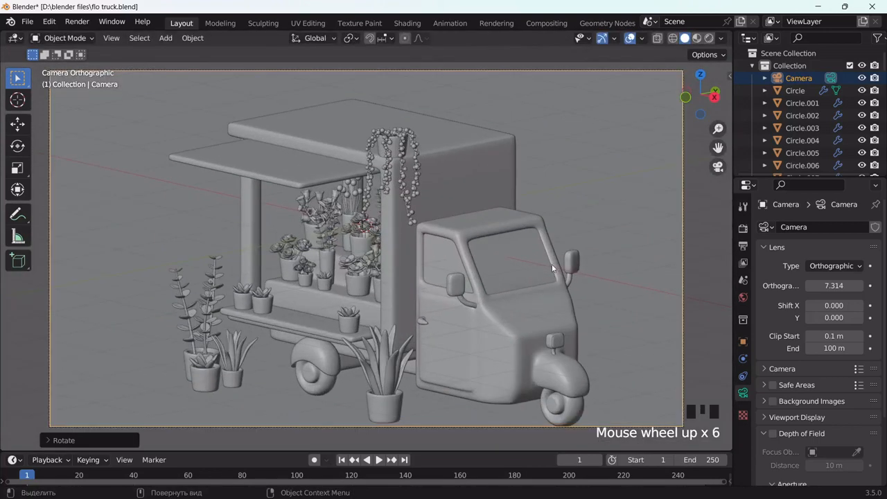
Raise the Orthographic Scale to 8.314 and check the framing with material preview
left_click(858, 286)
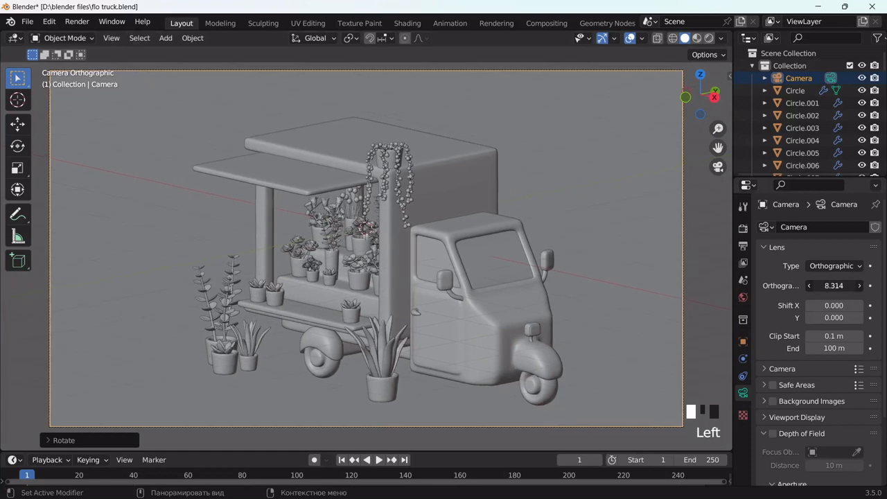
left_click(696, 38)
left_click(684, 38)
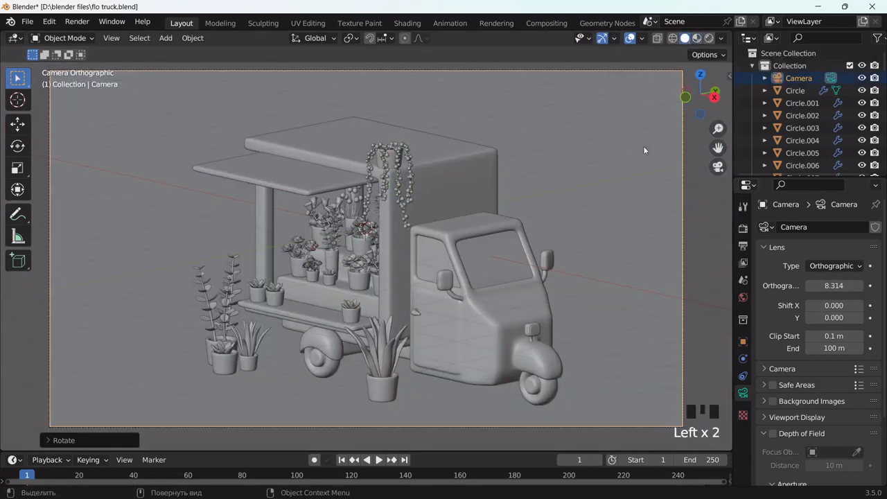
scroll(589, 209, "down", 7)
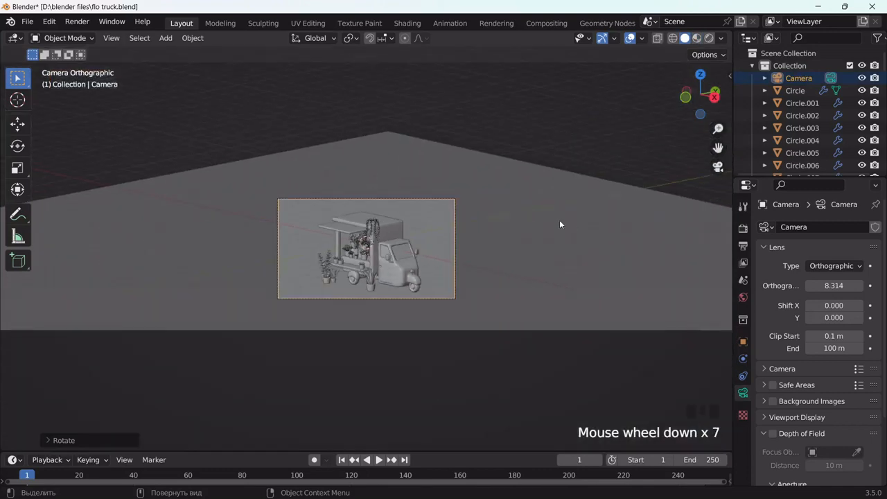
middle_click_drag(559, 220, 672, 239)
scroll(578, 220, "down", 16)
Split the viewport into two panes, showing the camera view on the left
scroll(672, 240, "down", 4)
left_click_drag(718, 148, 751, 202)
key("t")
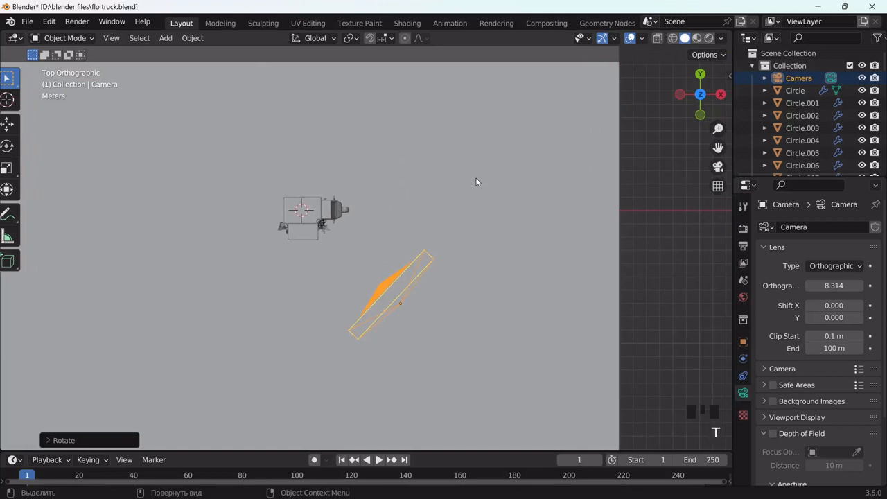
left_click_drag(715, 443, 282, 201)
left_click(268, 168)
scroll(173, 242, "up", 6)
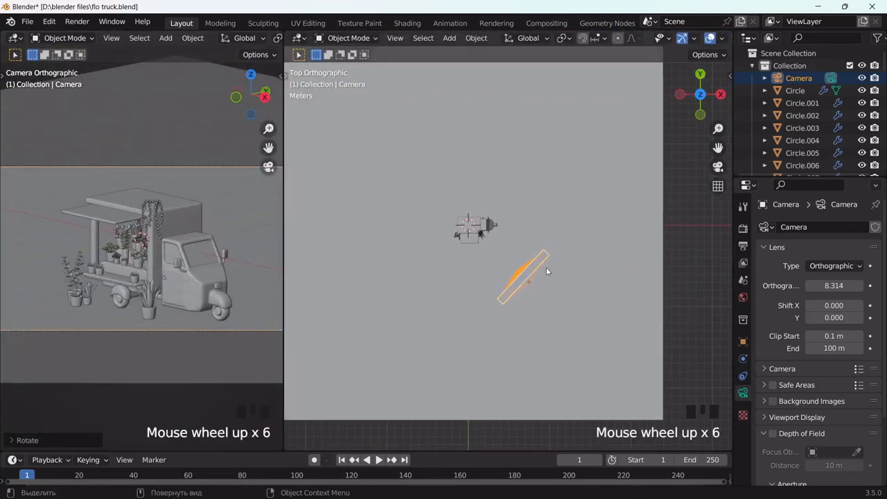
Rotate and move the camera to reframe the truck
key("r")
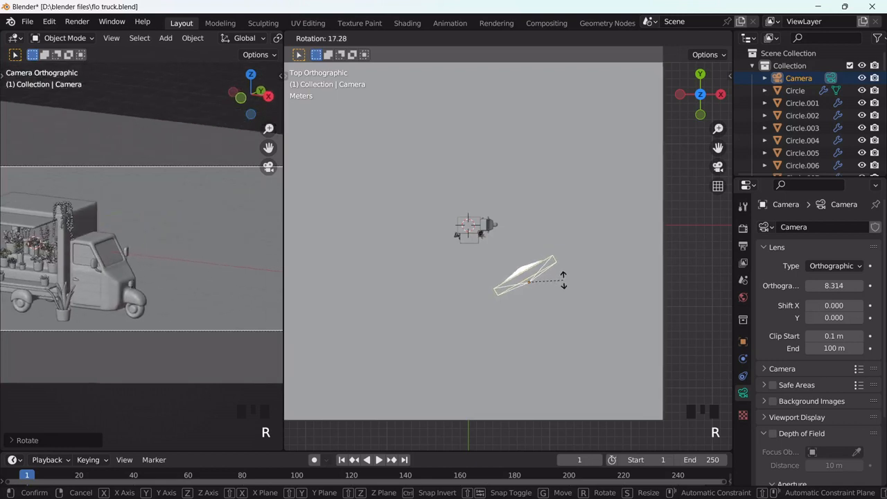
left_click(563, 277)
key("g")
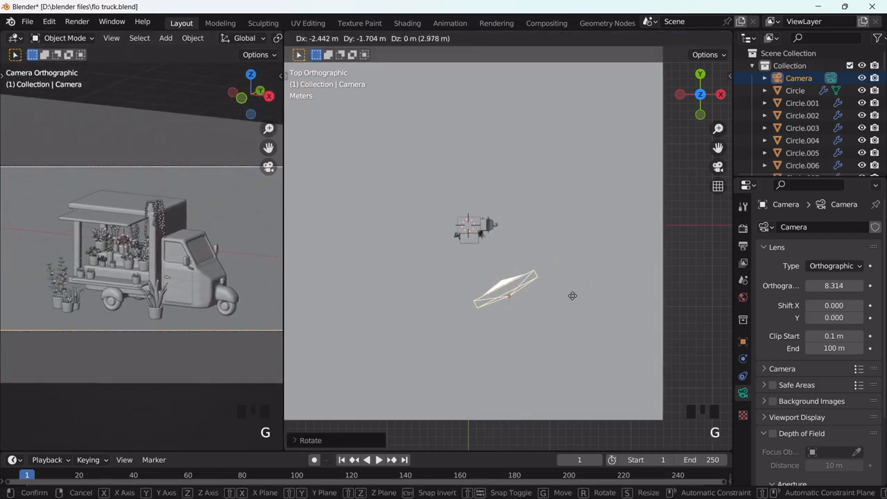
left_click(575, 305)
scroll(201, 324, "up", 3)
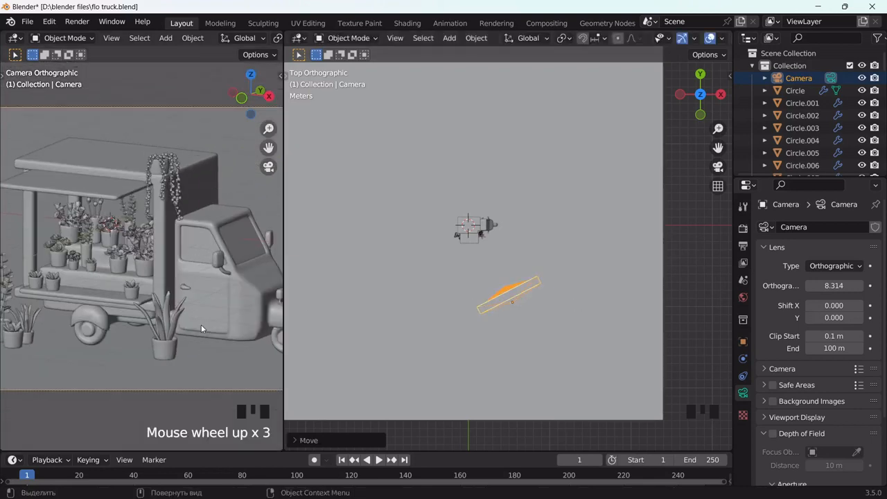
scroll(130, 301, "down", 3)
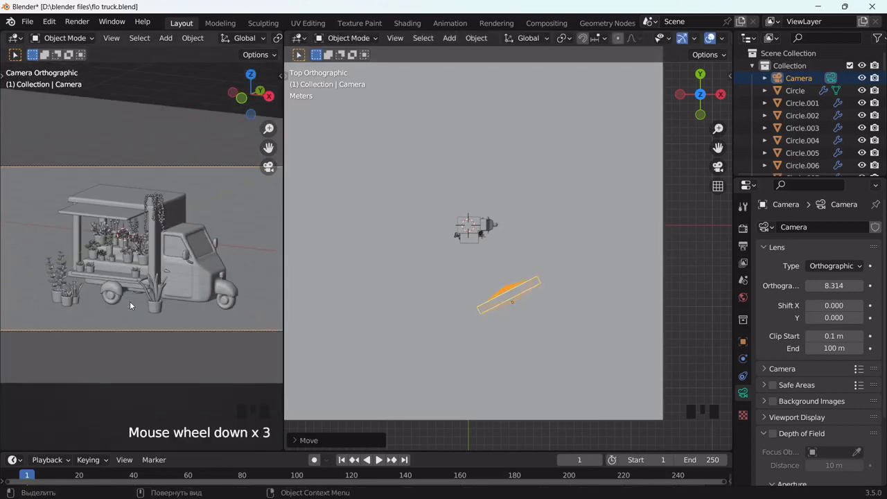
key("r")
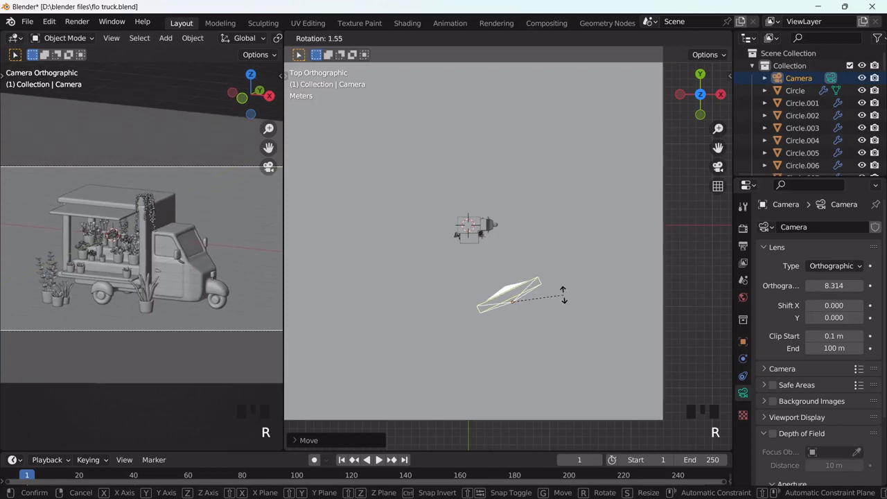
left_click(563, 294)
scroll(226, 294, "up", 3)
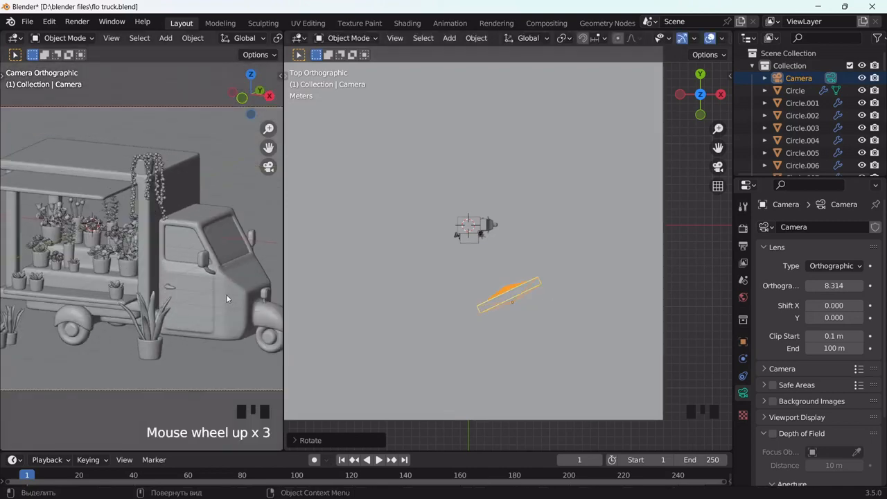
Set the output Resolution X to 1080 for a square 1080 × 1080 frame
left_click(742, 228)
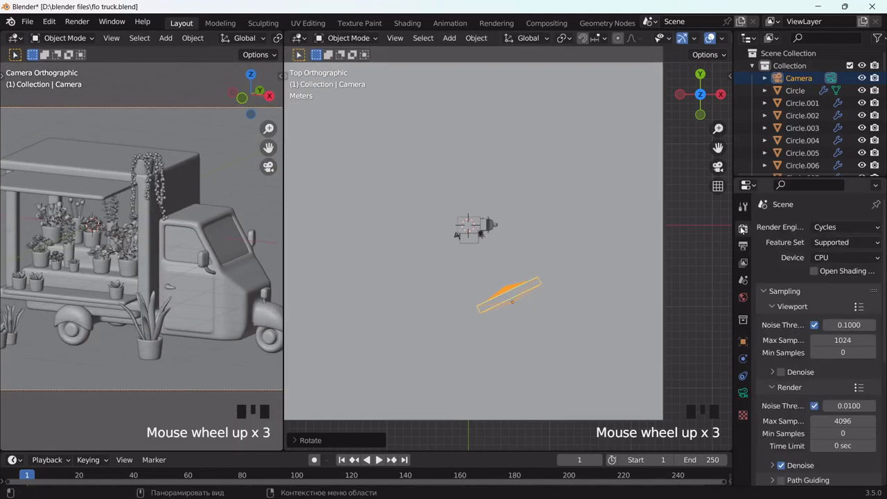
left_click(743, 245)
left_click(844, 243)
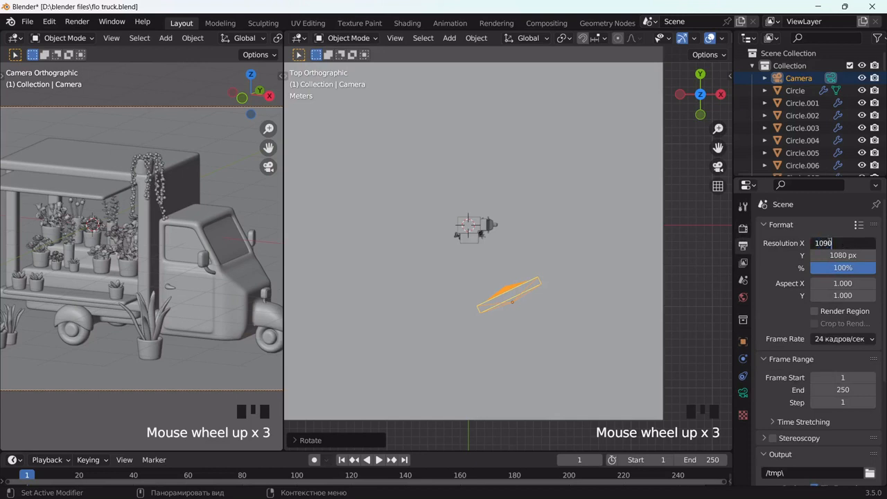
key("Return")
scroll(175, 226, "down", 4)
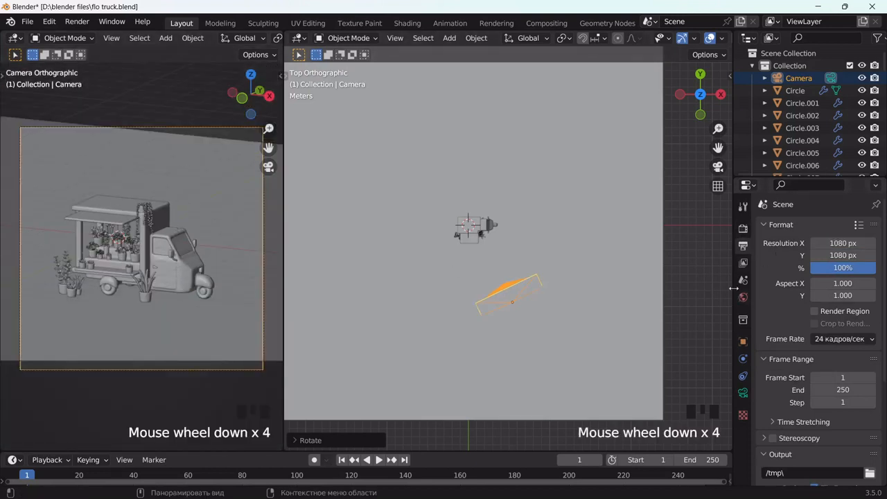
Lower the orthographic scale to 6.014 and shift the camera so the truck fills it
left_click(743, 392)
left_click_drag(833, 285, 804, 285)
key("g")
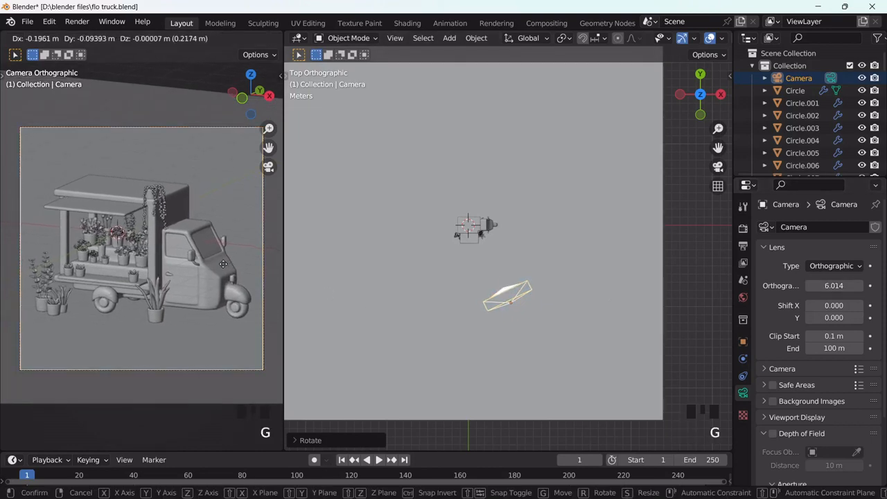
left_click(223, 264)
middle_click_drag(356, 281, 588, 187)
middle_click_drag(528, 275, 508, 289)
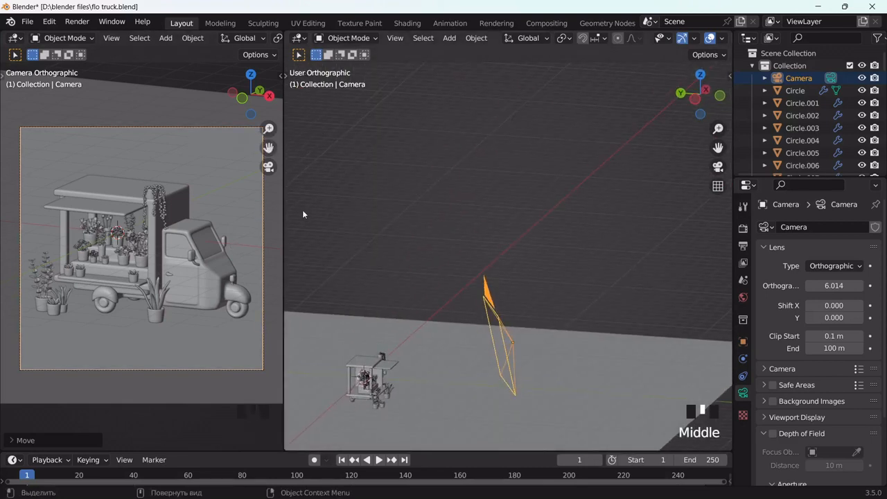
scroll(600, 293, "up", 2)
middle_click_drag(599, 293, 521, 329)
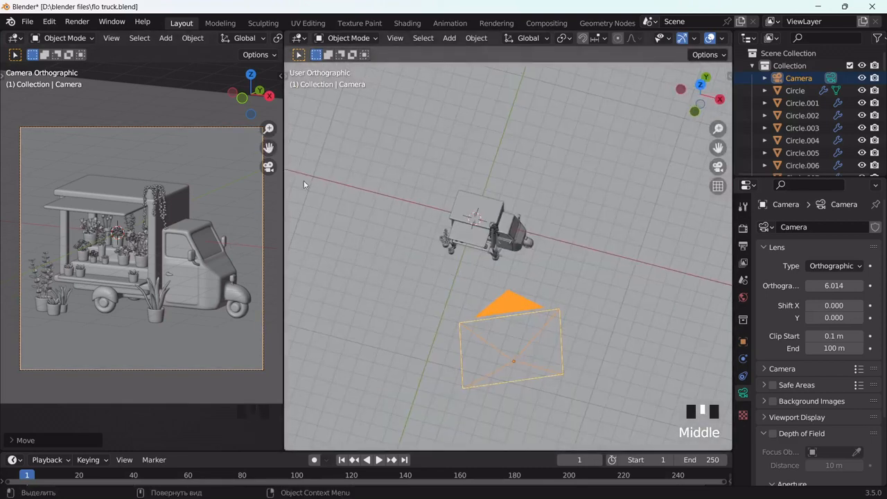
middle_click_drag(478, 277, 489, 228)
Add a sun light and raise it above the truck
key("shift+a")
mouse_move(488, 228)
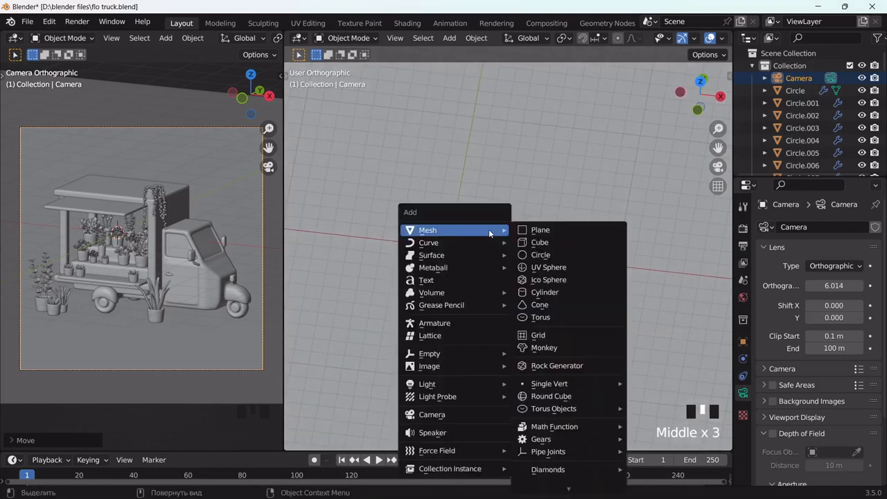
mouse_move(444, 382)
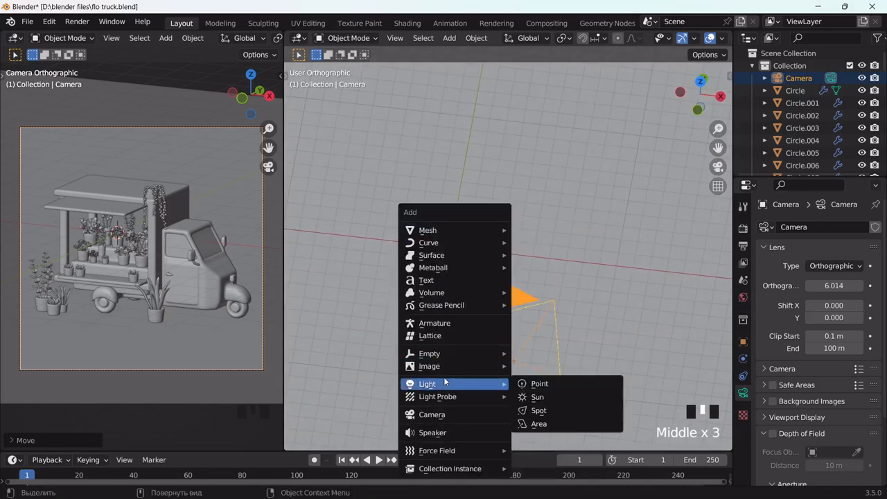
left_click(545, 399)
scroll(580, 353, "down", 2)
middle_click_drag(580, 353, 530, 219)
key("g")
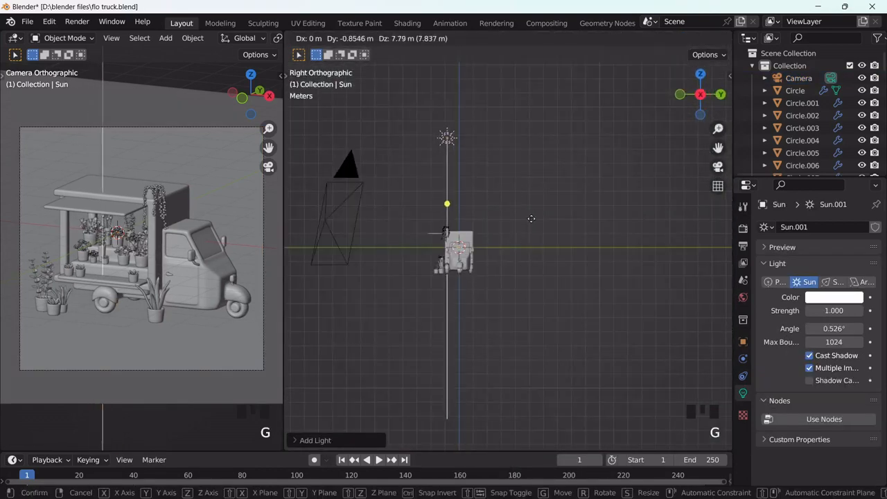
left_click(530, 218)
middle_click_drag(533, 264, 535, 264)
Tilt and turn the sun so it angles down across the scene
key("r")
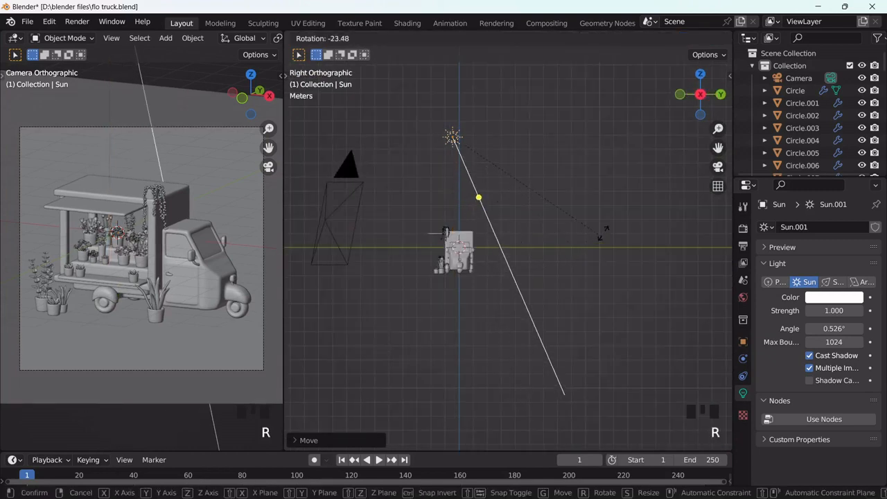
left_click(589, 250)
middle_click_drag(589, 250, 692, 330)
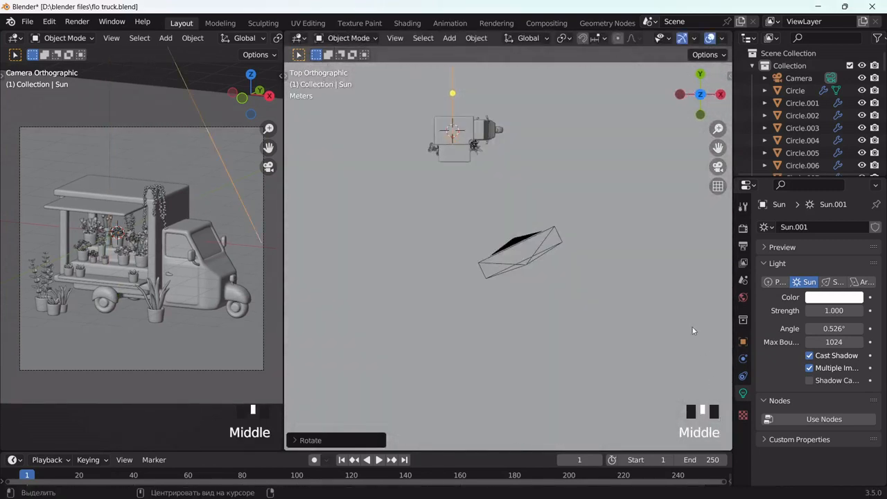
key("r")
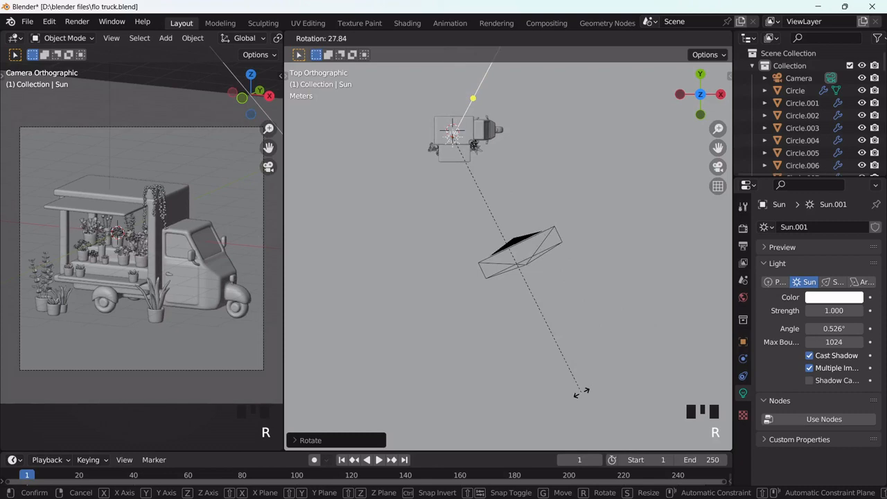
left_click(581, 392)
Set the sun's Strength to 3
left_click(823, 310)
type("3")
left_click(675, 298)
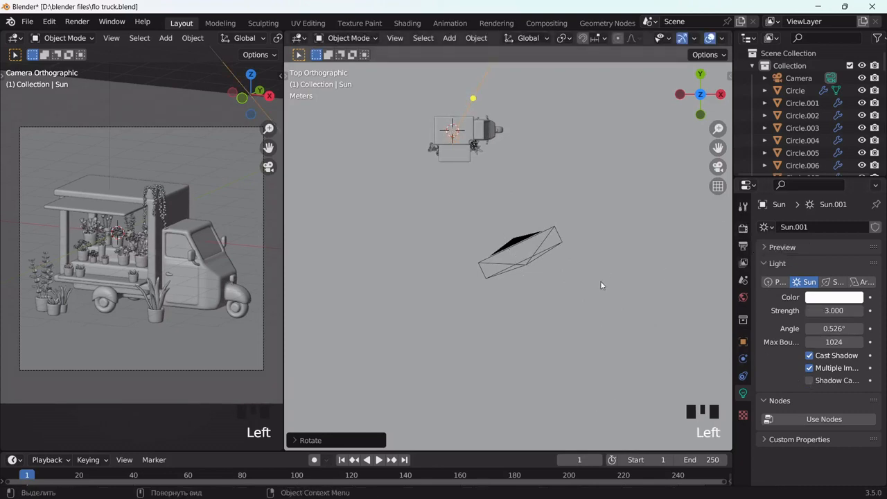
middle_click_drag(600, 280, 589, 226)
key("shift+a")
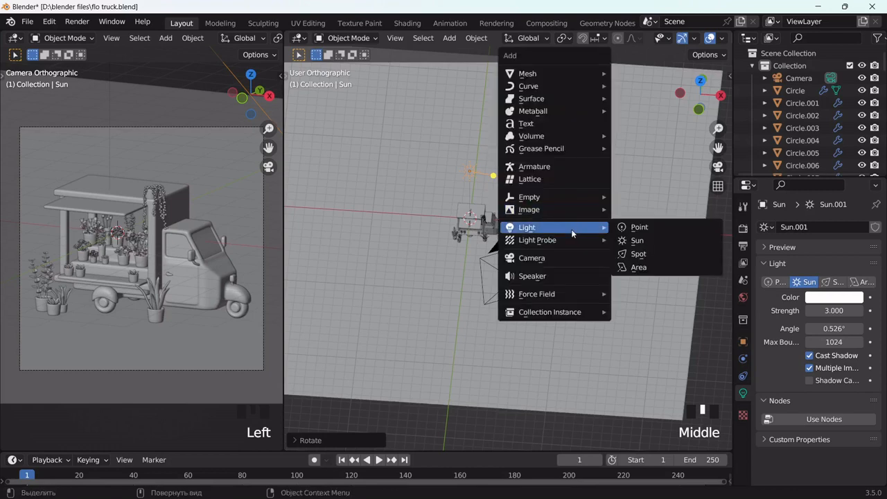
Add an area light, rotate it, and enlarge it near the truck
left_click(665, 263)
middle_click_drag(664, 263, 582, 265)
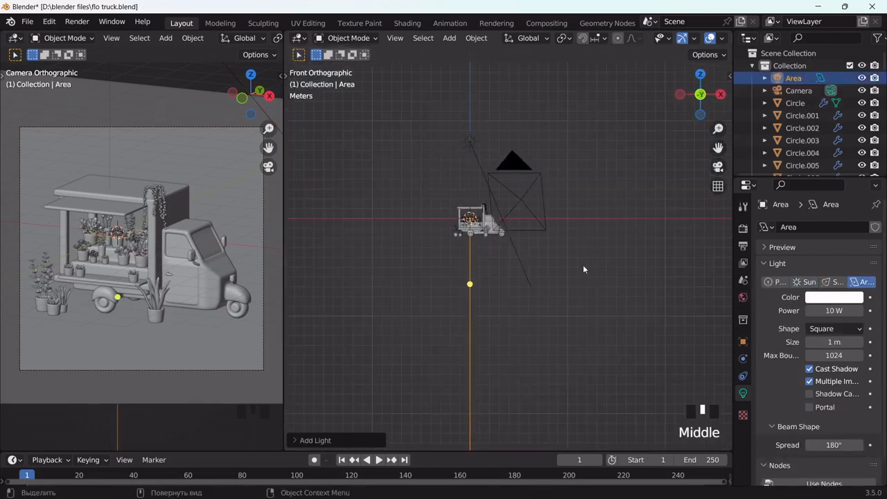
key("r")
left_click(612, 207)
middle_click_drag(613, 206, 631, 265)
scroll(546, 228, "up", 7)
left_click_drag(718, 148, 593, 212)
key("s")
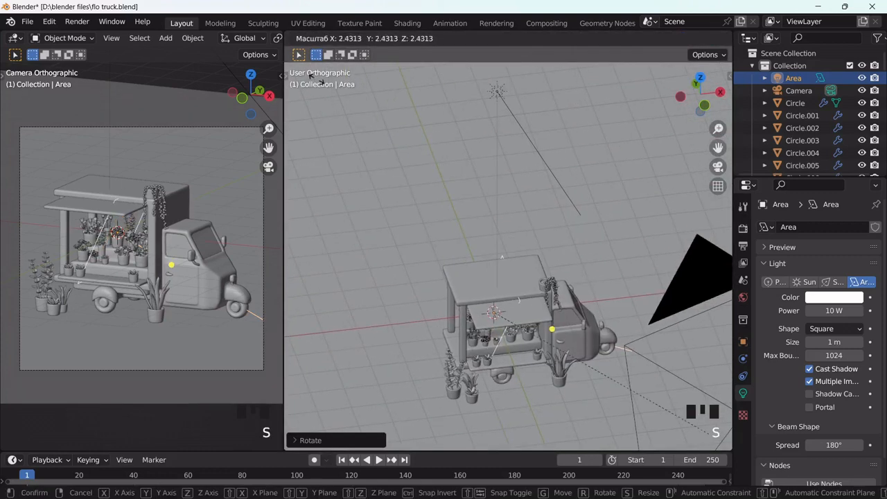
left_click(395, 203)
middle_click_drag(394, 204, 466, 289)
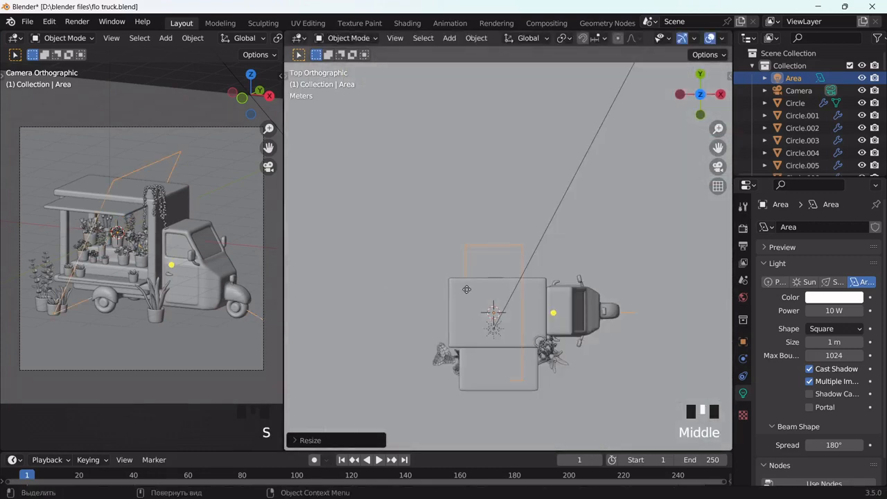
Move the area light to the truck's left and raise it along Z
key("g")
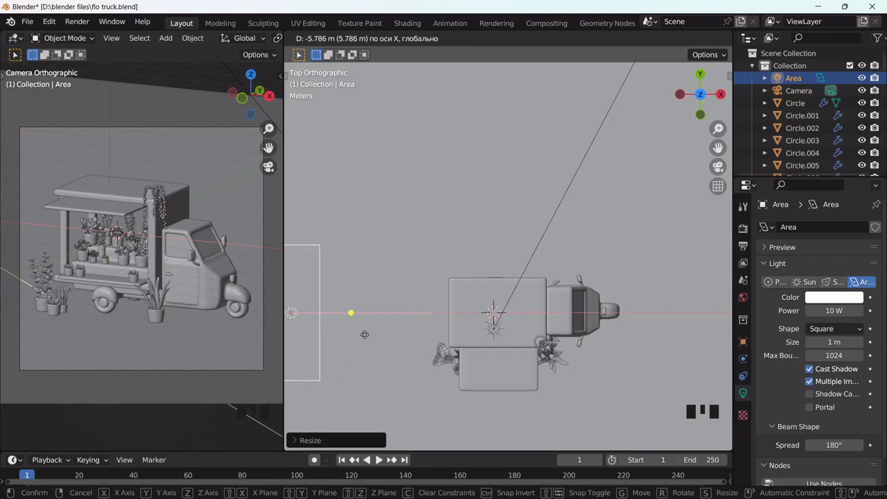
left_click(367, 315)
middle_click_drag(367, 315, 455, 293)
scroll(455, 293, "down", 4)
key("g")
key("z")
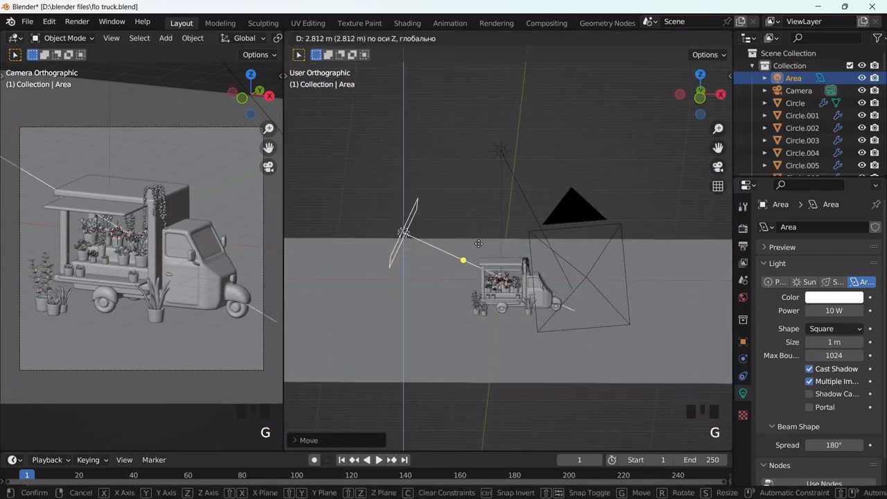
left_click(479, 247)
middle_click_drag(479, 247, 565, 361)
Set the area light's power to 300 W and place a duplicate at the truck's lower right
left_click(833, 310)
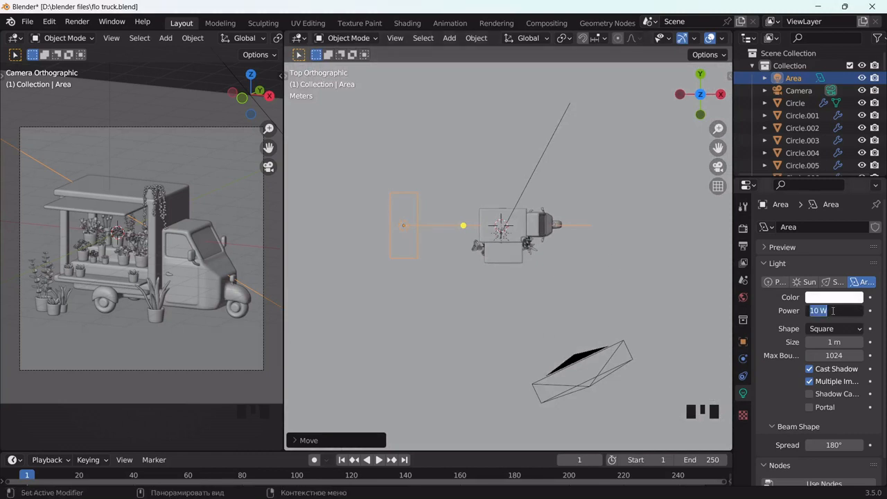
type("3")
key("Return")
left_click(823, 311)
type("0")
key("Return")
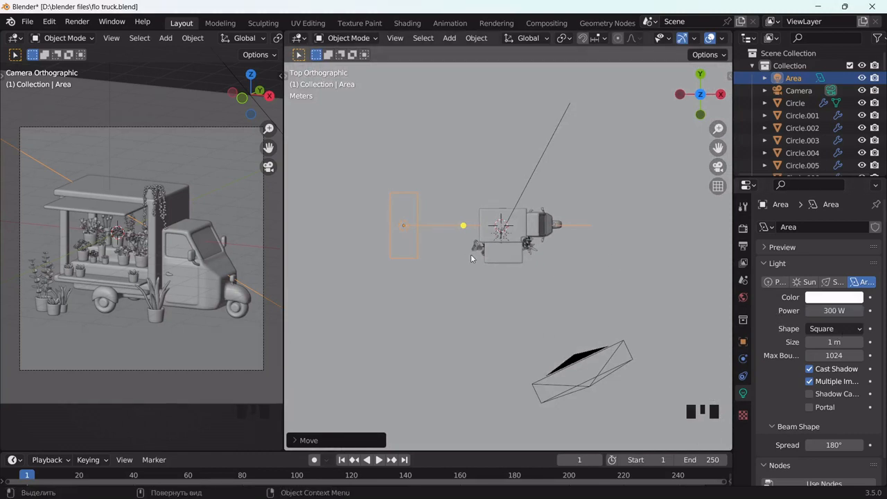
key("shift+d")
left_click(708, 325)
Aim the copy at the truck, then add a third light upper right, rotated toward it
key("r")
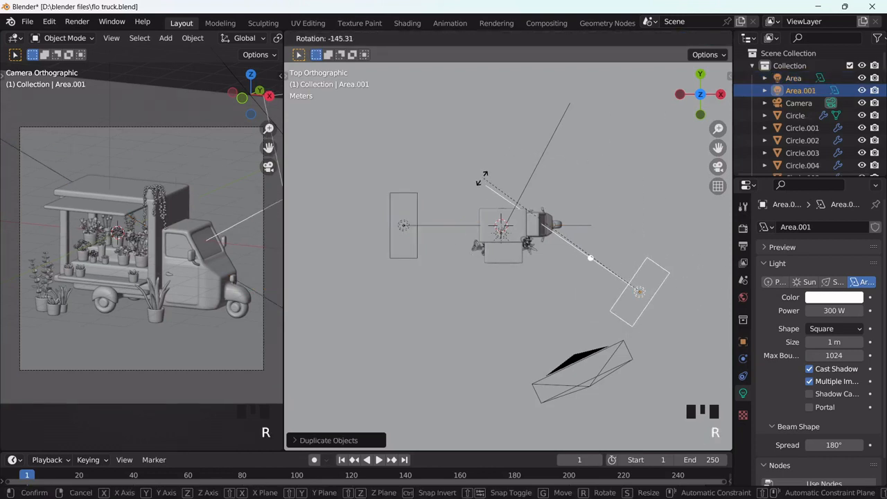
left_click(478, 185)
key("shift+d")
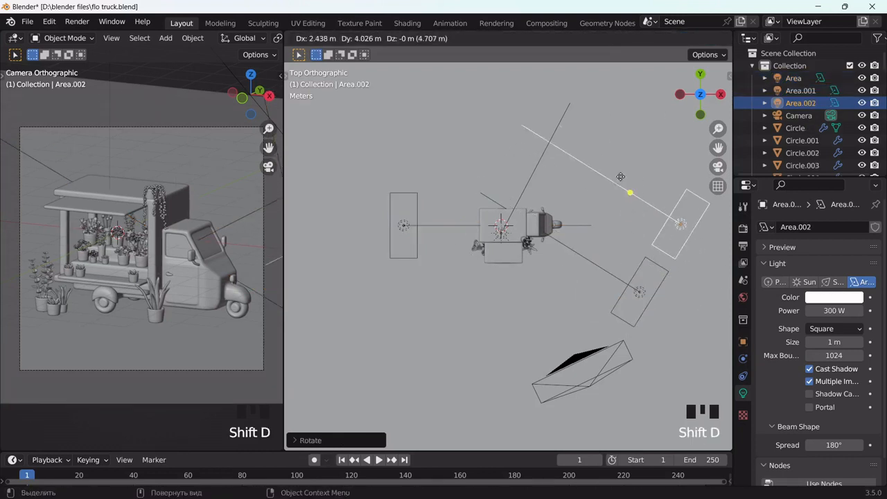
left_click(638, 149)
key("r")
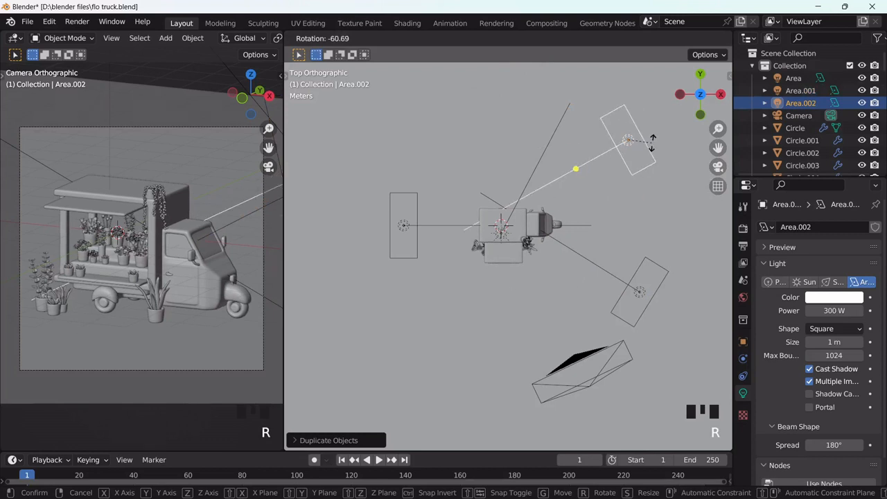
left_click(668, 146)
Set the third area light's power to 500 W
left_click(833, 310)
left_click_drag(814, 311, 757, 313)
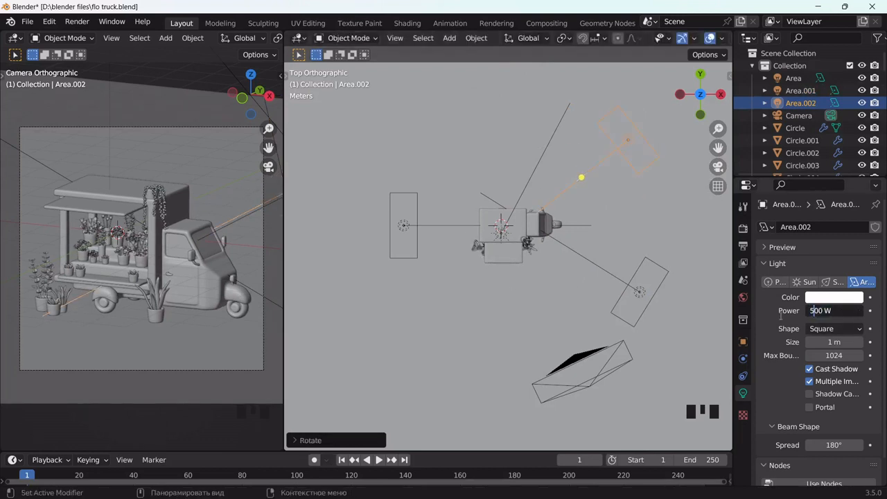
left_click(781, 315)
scroll(471, 270, "up", 1)
Tint the sun a warm peach (FFD8B0) and select the ground plane
left_click(498, 234)
left_click(834, 296)
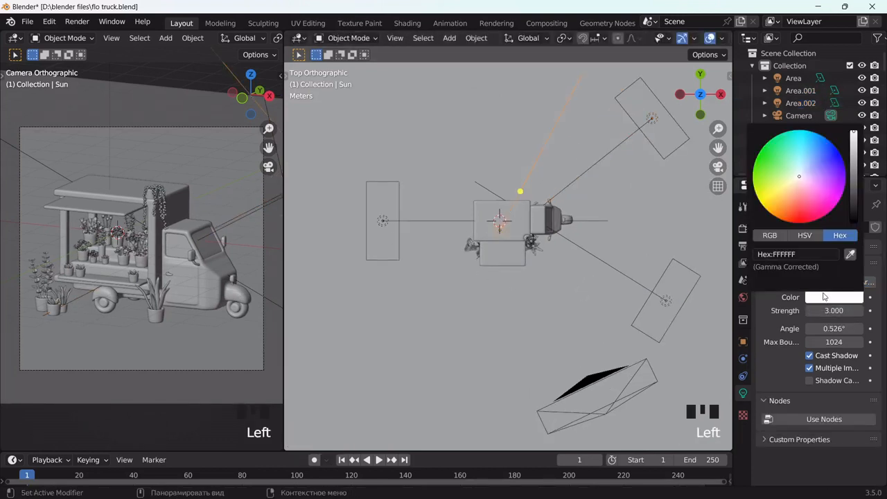
left_click_drag(797, 190, 791, 189)
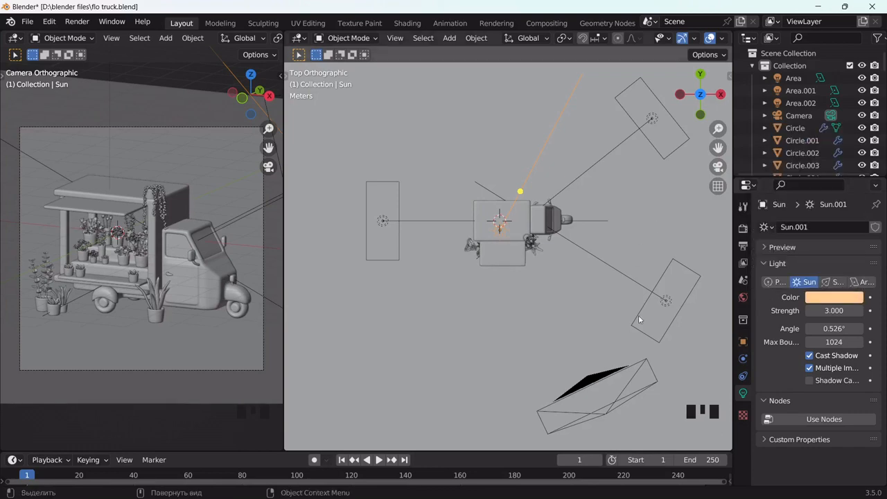
middle_click_drag(601, 230, 564, 208)
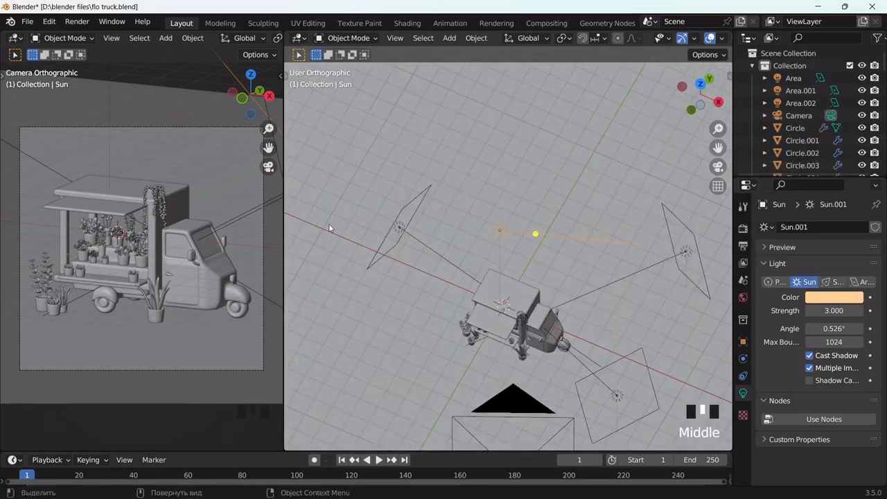
left_click(521, 187)
scroll(638, 290, "down", 2)
middle_click_drag(639, 290, 607, 229)
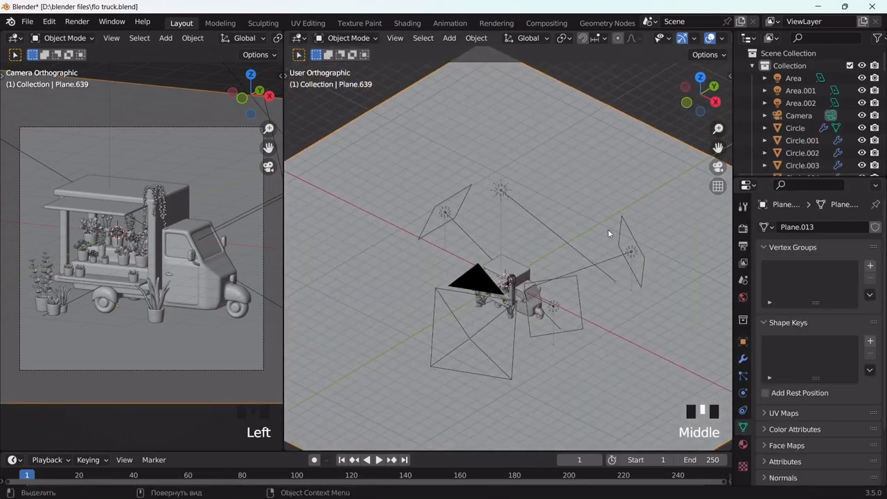
Give the ground plane a new material with a slightly darkened grey base colour
left_click(743, 444)
left_click(825, 282)
left_click(839, 386)
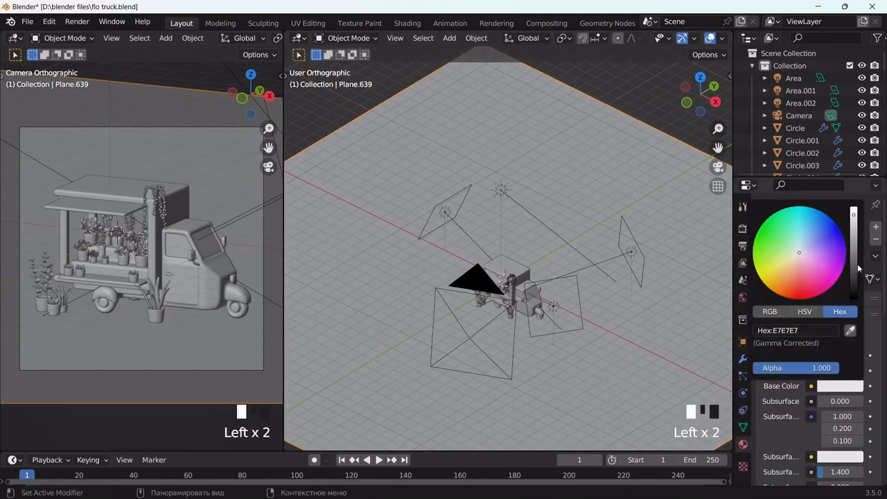
left_click_drag(853, 241, 853, 249)
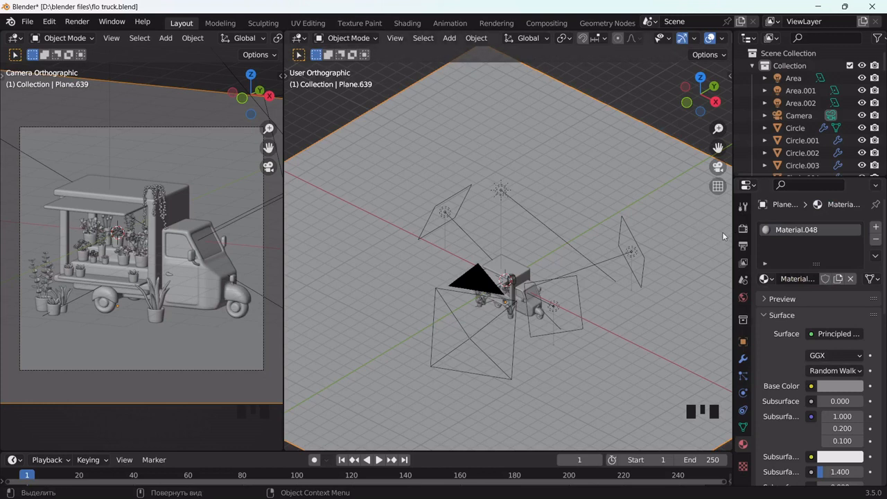
Set max samples to 10 for the viewport and 250 for the render
left_click(742, 228)
left_click(843, 339)
type("1")
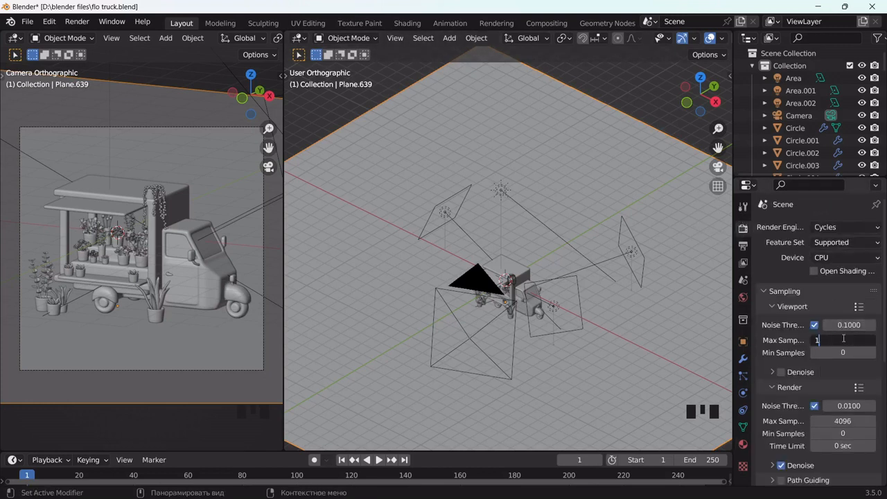
type("0")
double_click(830, 421)
type("25")
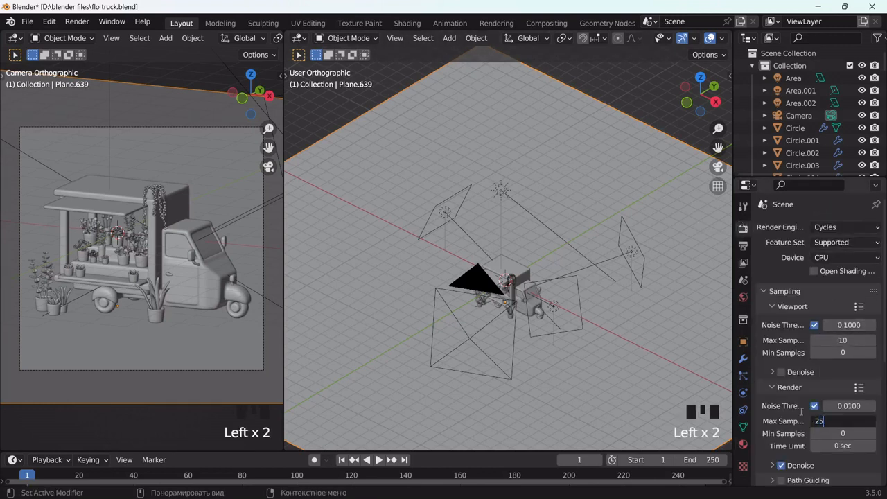
type("0")
key("Return")
Switch colour management to Standard with the Medium High Contrast look, and hide overlays
scroll(783, 413, "down", 8)
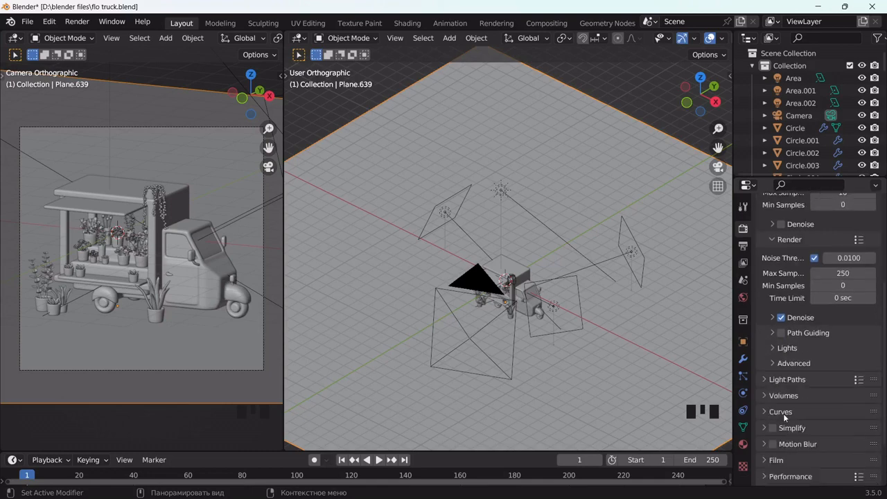
scroll(795, 482, "down", 4)
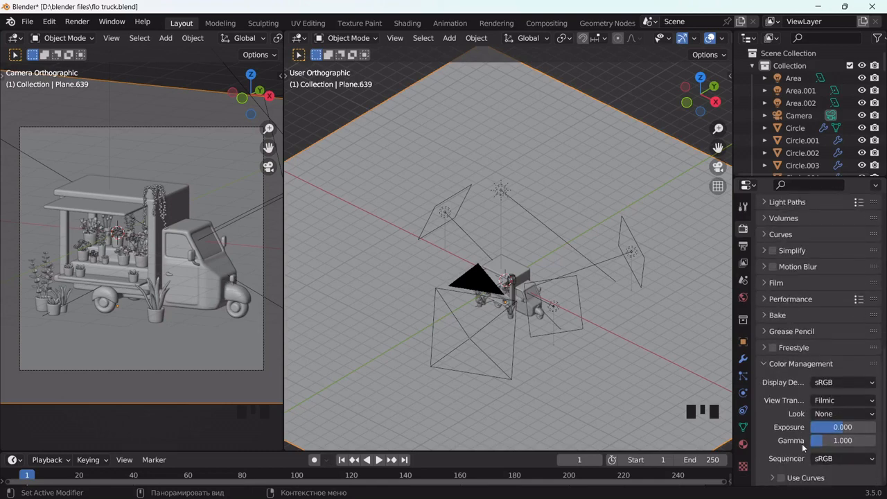
left_click(842, 400)
left_click(831, 414)
left_click(834, 414)
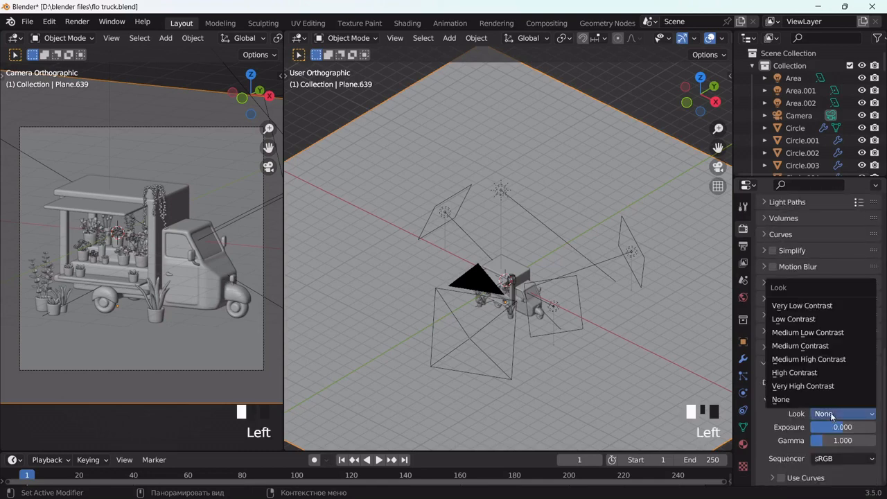
left_click(818, 361)
scroll(242, 41, "down", 10)
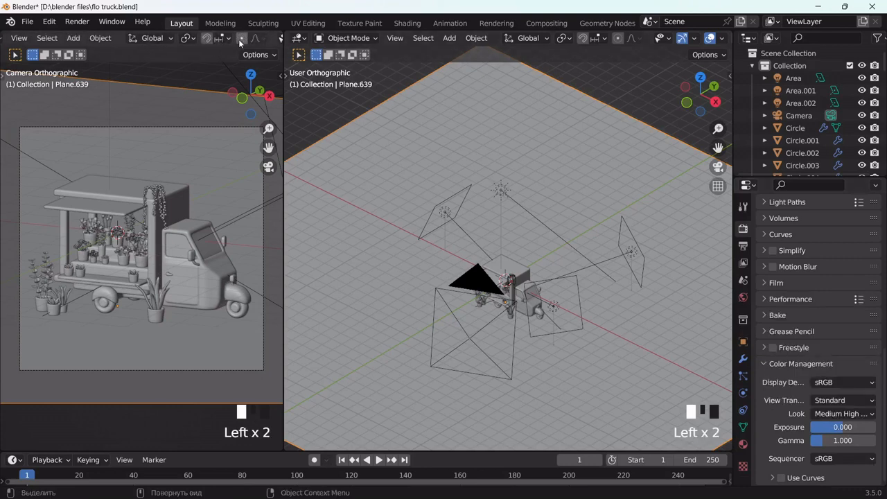
left_click(234, 40)
scroll(243, 39, "down", 3)
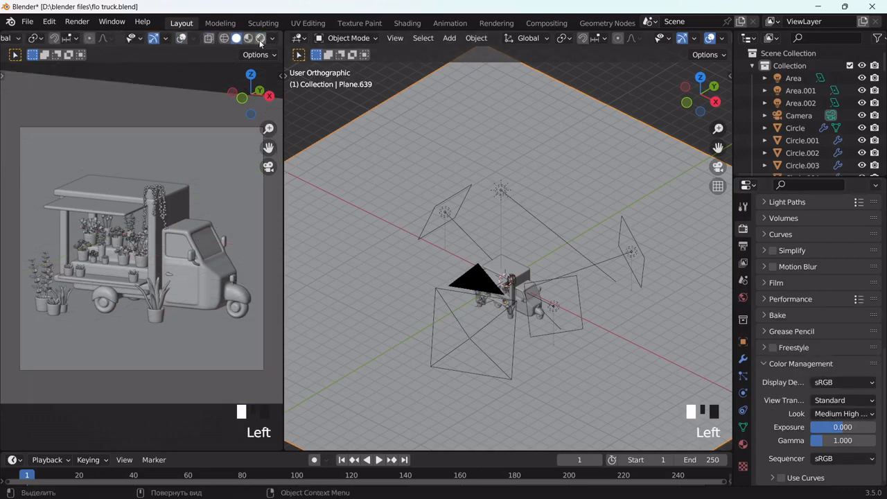
Rotate the sun to a low, near-horizontal angle and check the rendered camera view
left_click(259, 39)
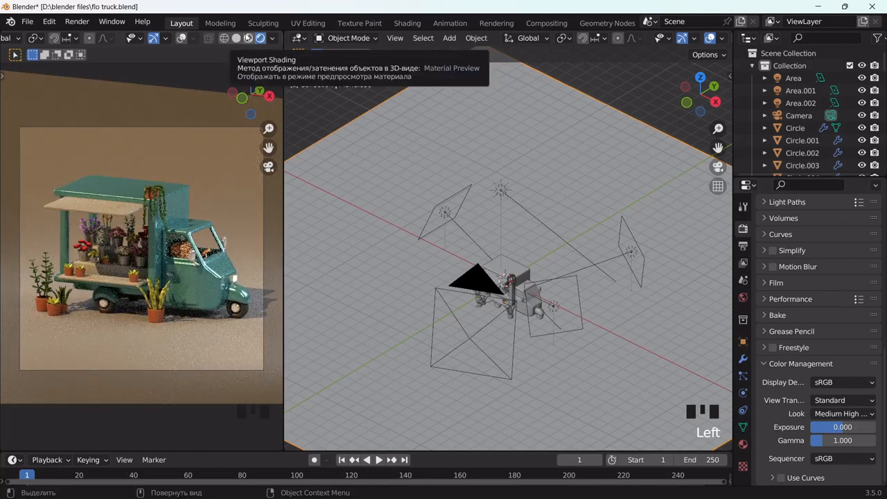
left_click(236, 38)
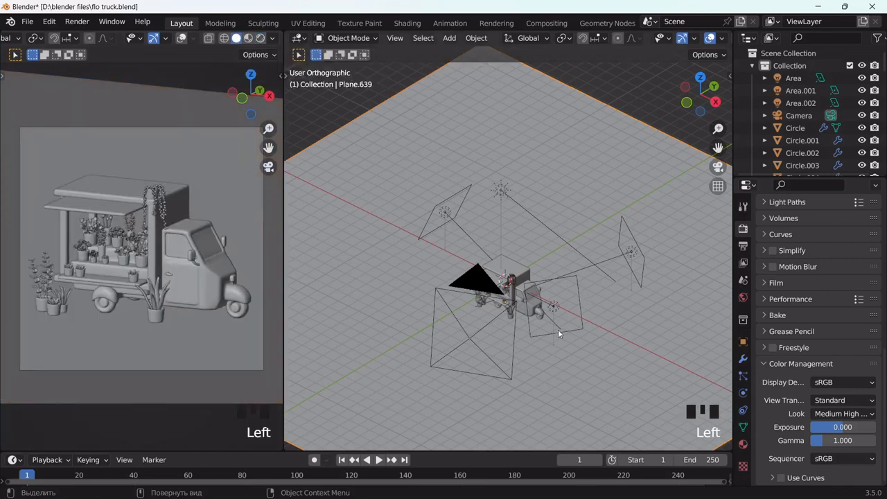
middle_click_drag(558, 330, 532, 291)
left_click(499, 185)
middle_click_drag(620, 336, 560, 271)
key("r")
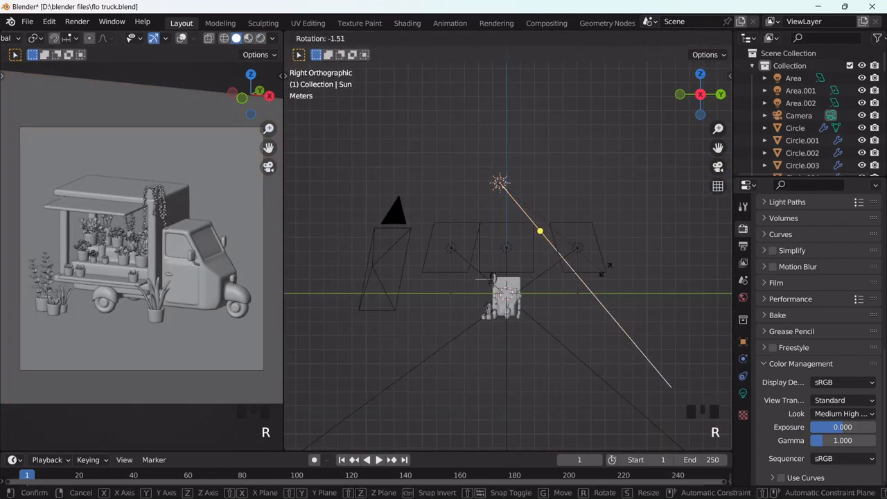
left_click(642, 217)
left_click(264, 43)
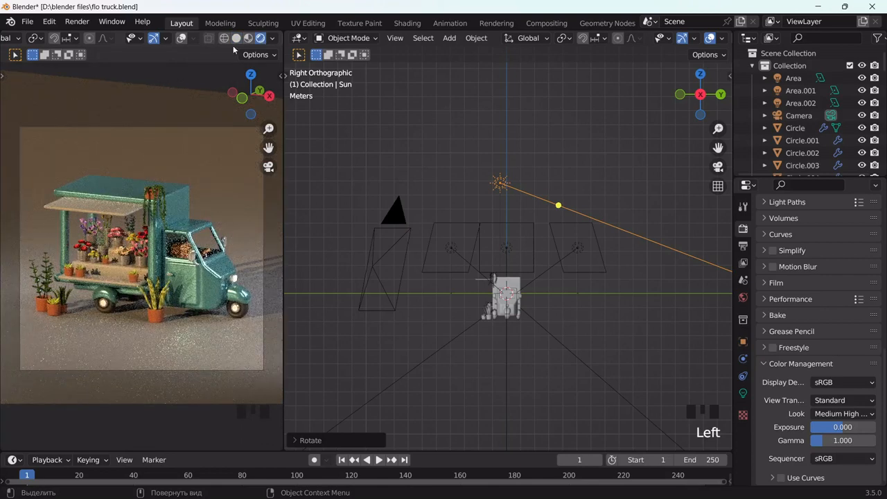
left_click(236, 38)
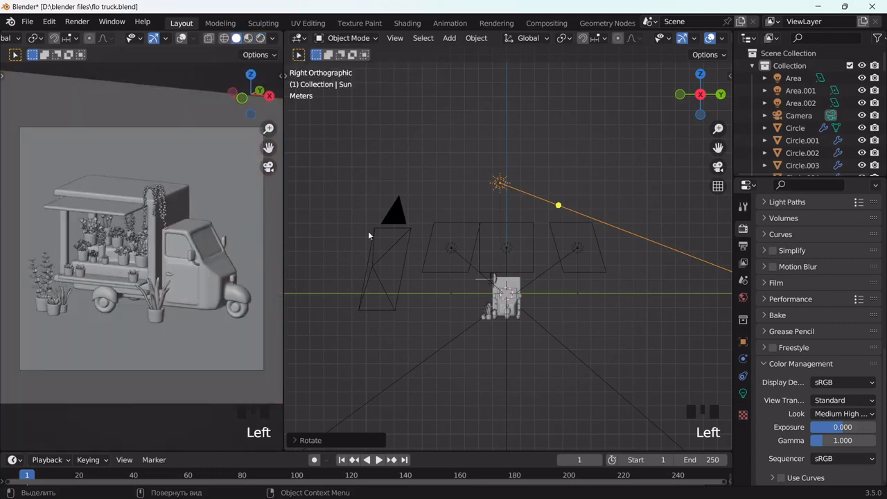
middle_click_drag(402, 291, 531, 331)
Set the second area light's power to 150 W
left_click(547, 315)
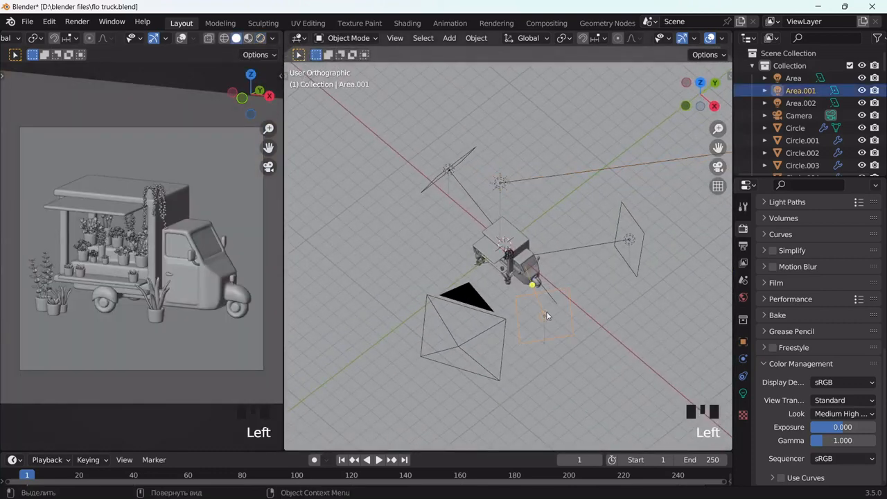
left_click(742, 393)
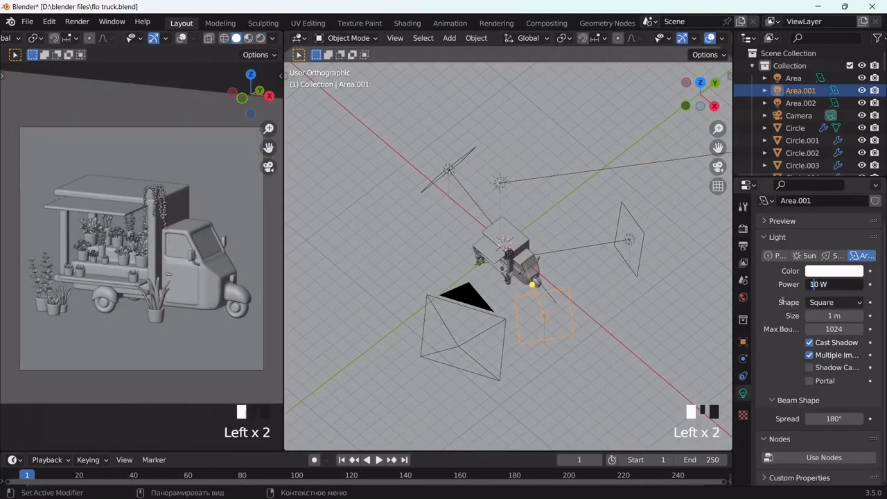
type("5")
key("Return")
Rotate the sun to a new angle and preview the render
left_click(499, 185)
middle_click_drag(646, 220, 605, 186)
key("r")
left_click(657, 262)
left_click(261, 38)
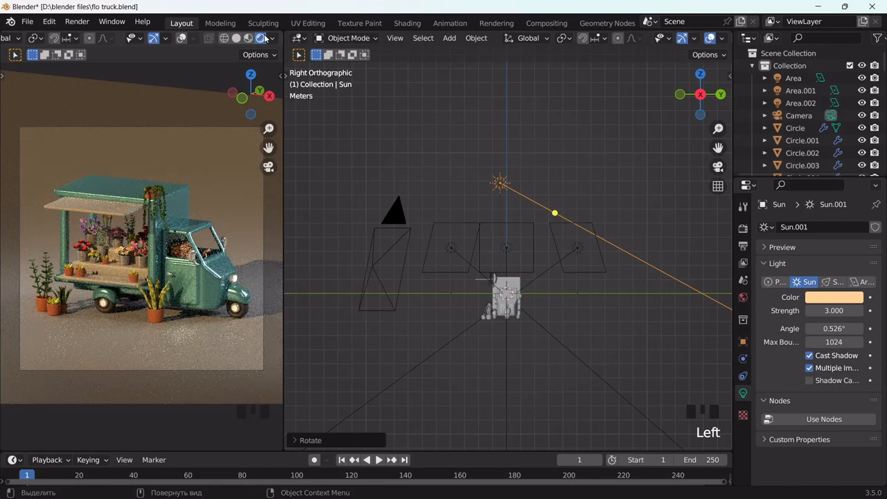
left_click(236, 38)
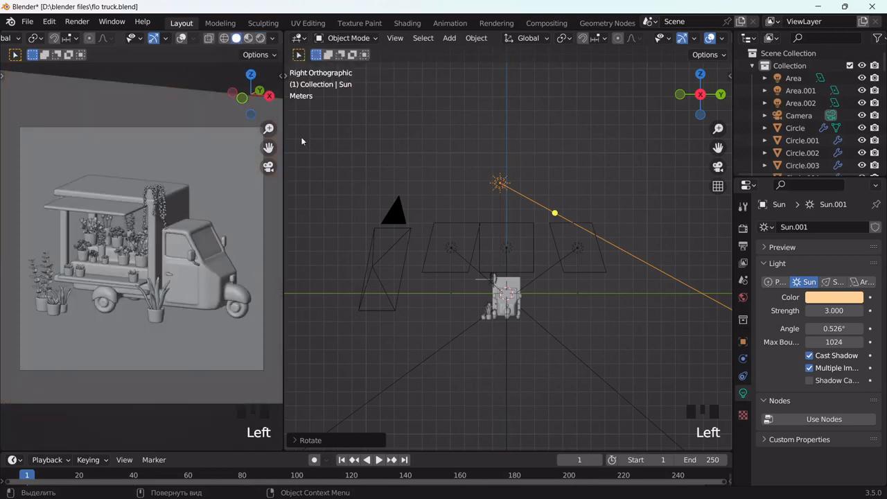
middle_click_drag(416, 298, 509, 298)
Dim Area.001 to 50 W and preview the lighting
left_click(508, 298)
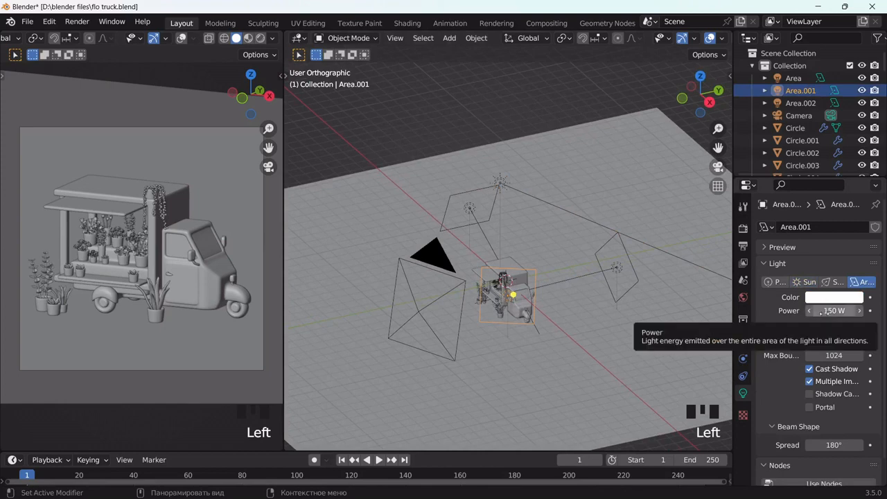
left_click(831, 310)
type("50")
key("Return")
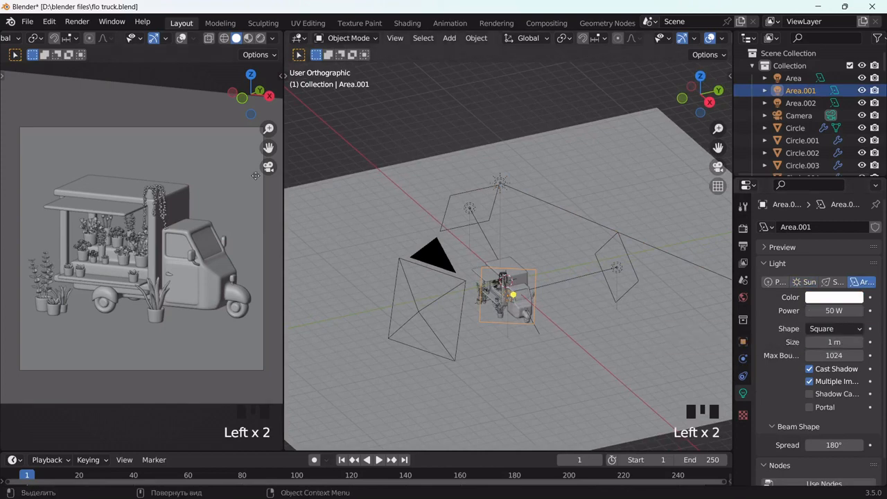
left_click(263, 39)
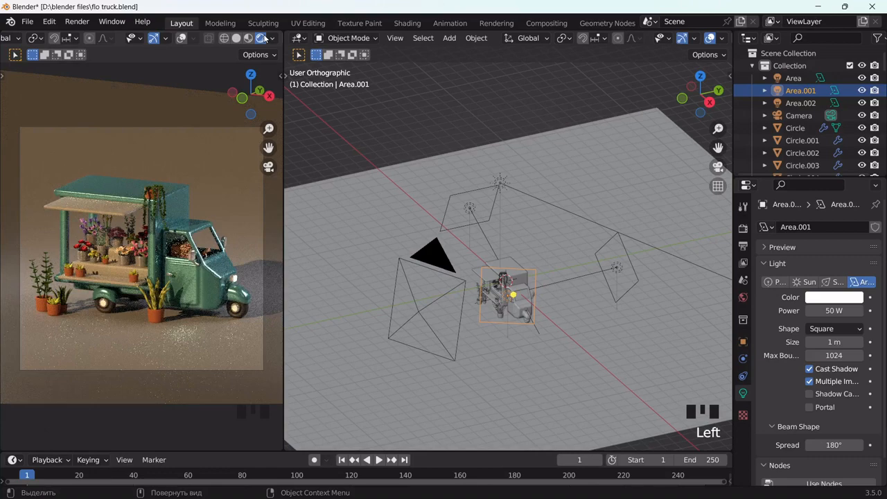
left_click(236, 38)
Rotate Area.002 to a level beam aimed at the truck and lower it
double_click(617, 269)
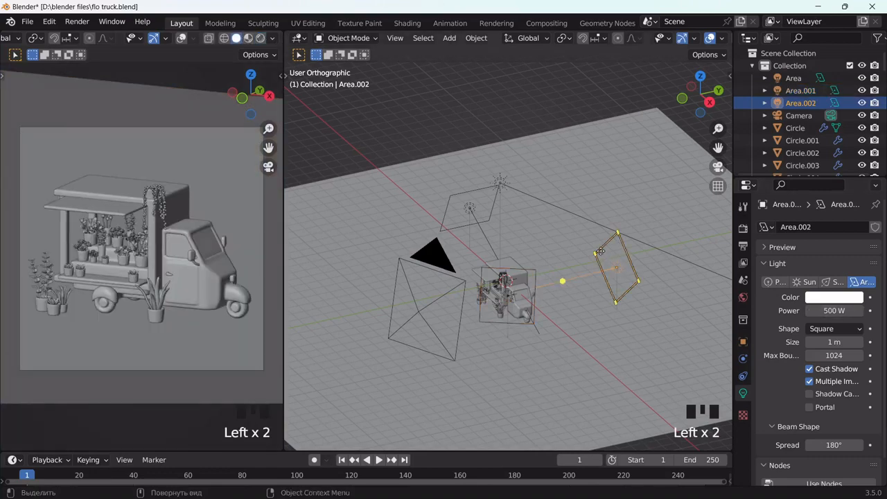
middle_click_drag(617, 269, 614, 325)
key("g")
key("r")
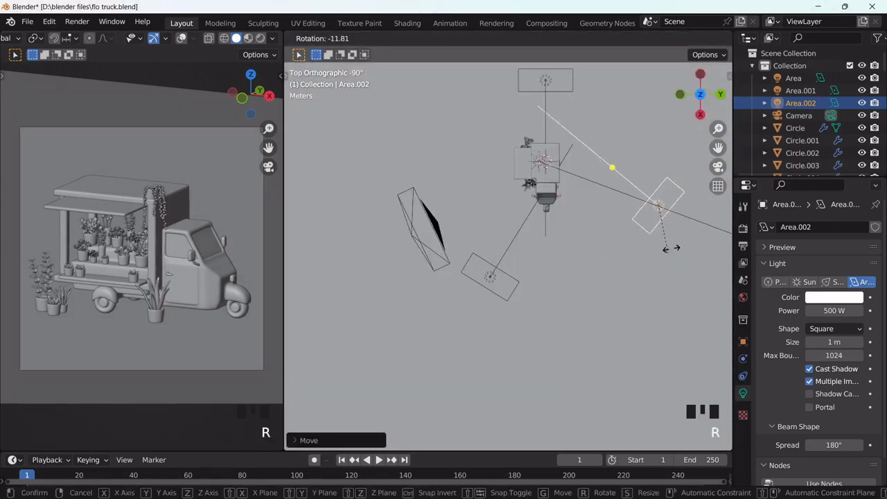
left_click(684, 218)
middle_click_drag(684, 218, 671, 176)
key("r")
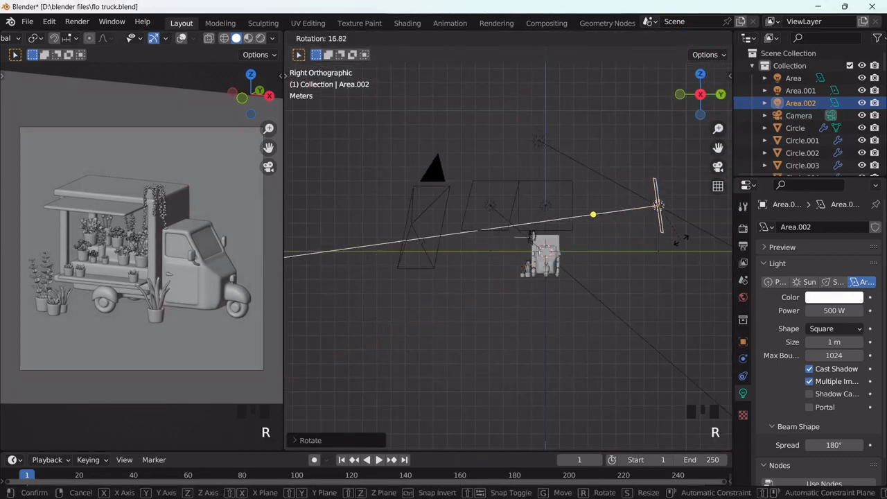
left_click(677, 250)
key("g")
left_click(684, 317)
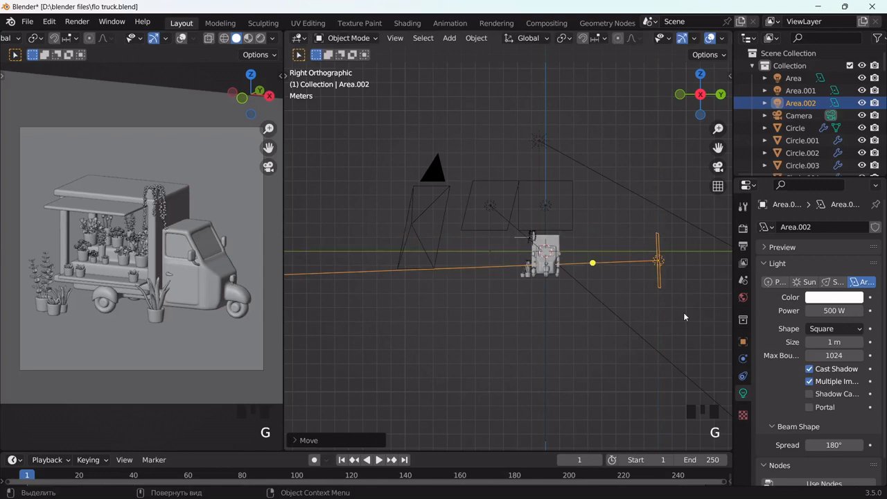
left_click(260, 39)
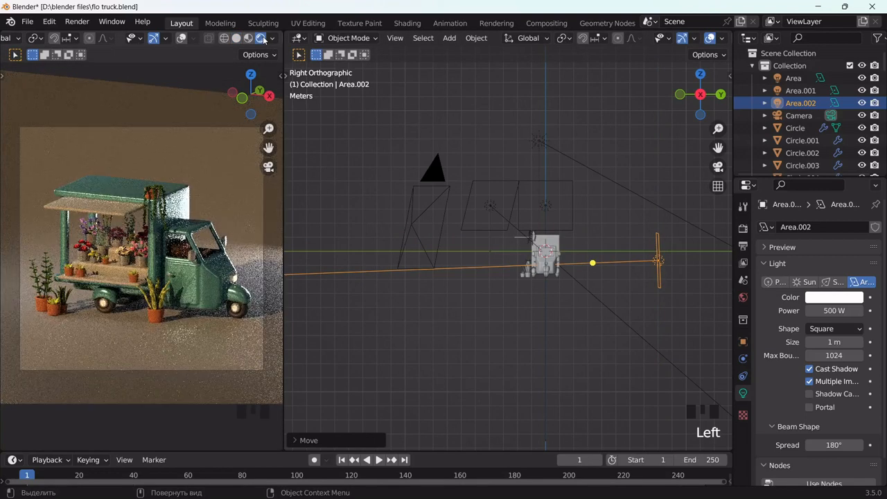
left_click(236, 38)
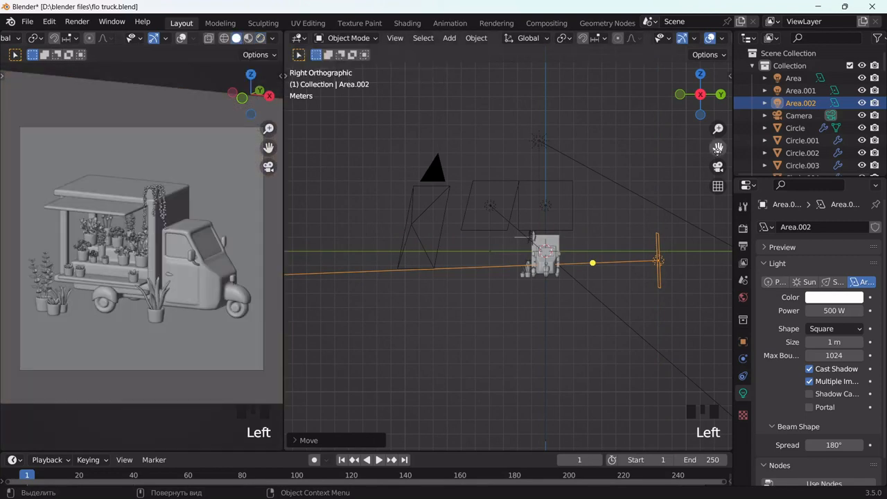
Reposition Area.002 again and check the render
scroll(610, 247, "up", 3)
key("g")
left_click(588, 220)
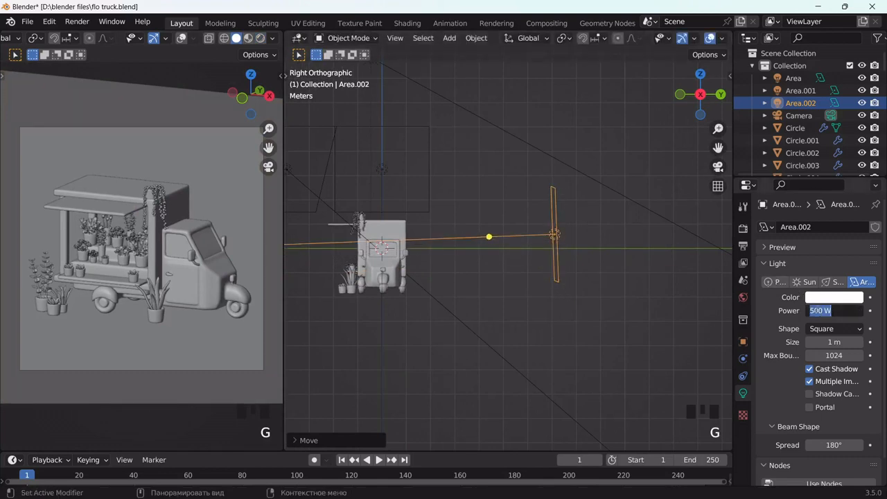
left_click(259, 39)
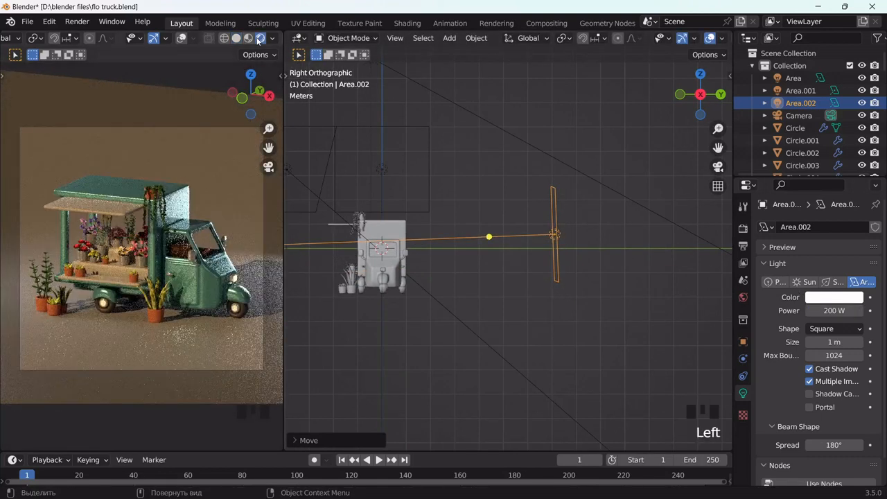
left_click(236, 38)
Flatten Area.002 by scaling it along Z, then preview it rendered
key("s")
key("z")
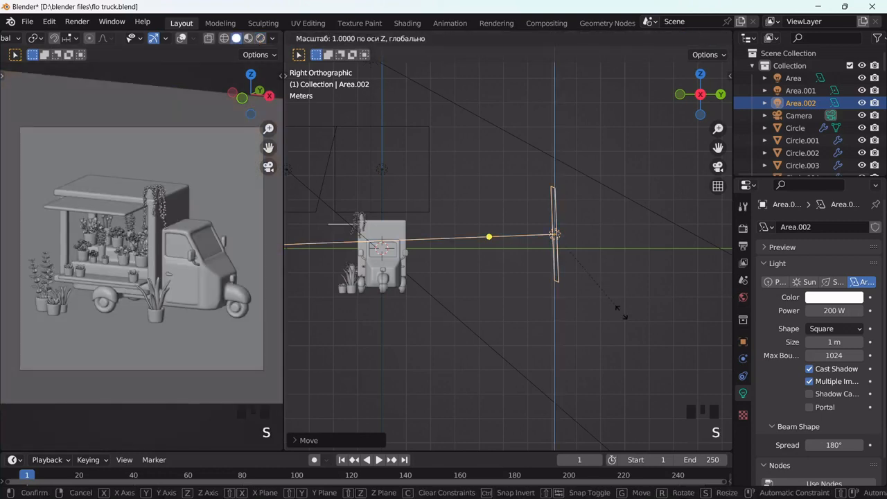
left_click(603, 272)
left_click(259, 39)
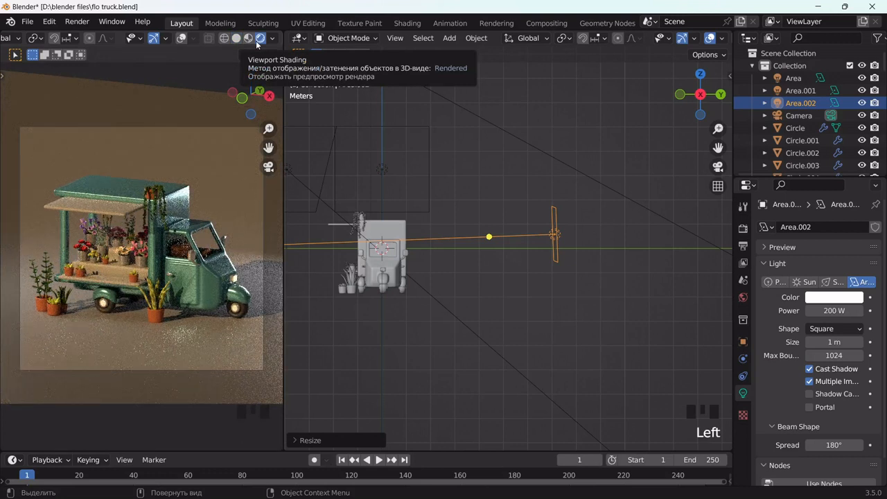
left_click(236, 38)
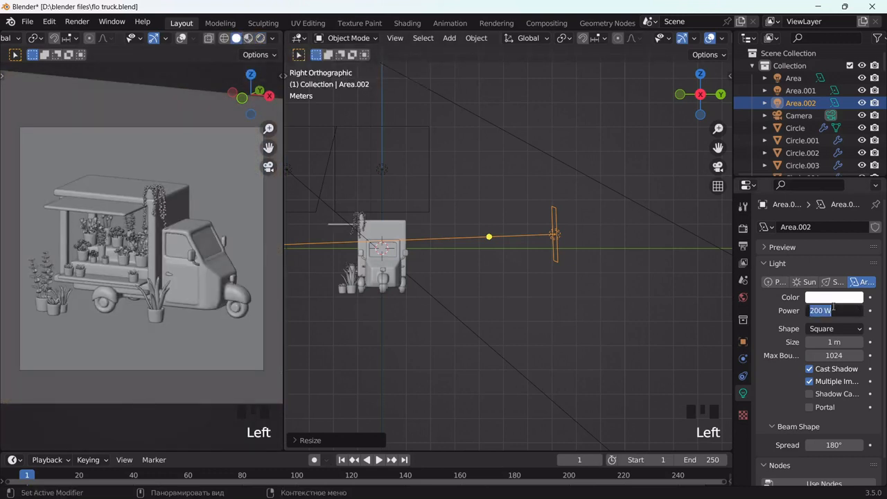
Set Area.002 to 200 W with a pale blue colour (B1EBFF)
left_click(833, 296)
left_click(804, 168)
left_click_drag(803, 166, 805, 162)
left_click(259, 38)
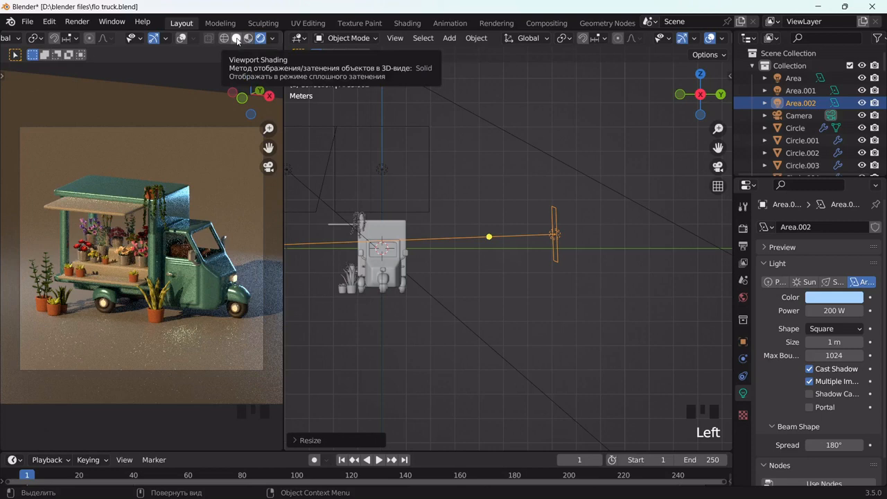
left_click(238, 41)
Set the backdrop plane's material roughness to 1.0 and preview the render
middle_click_drag(463, 218, 493, 247)
left_click(494, 247)
scroll(824, 338, "down", 2)
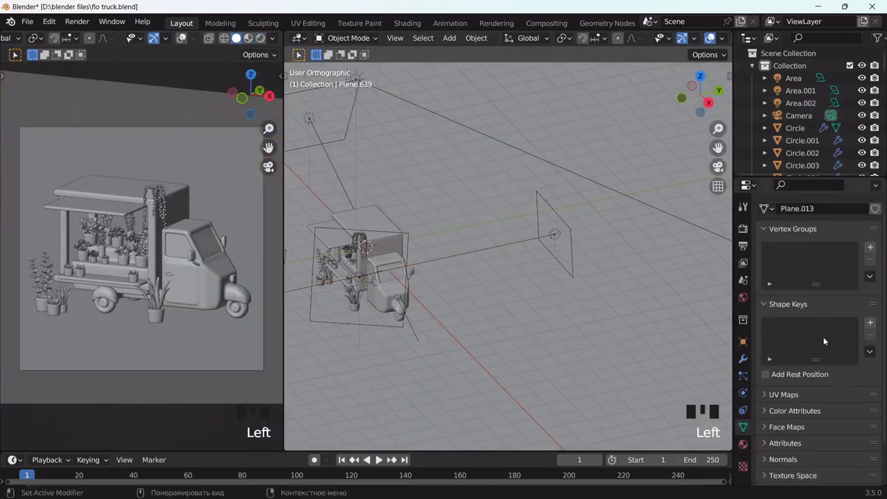
left_click(744, 444)
scroll(798, 381, "down", 3)
left_click_drag(835, 410, 876, 409)
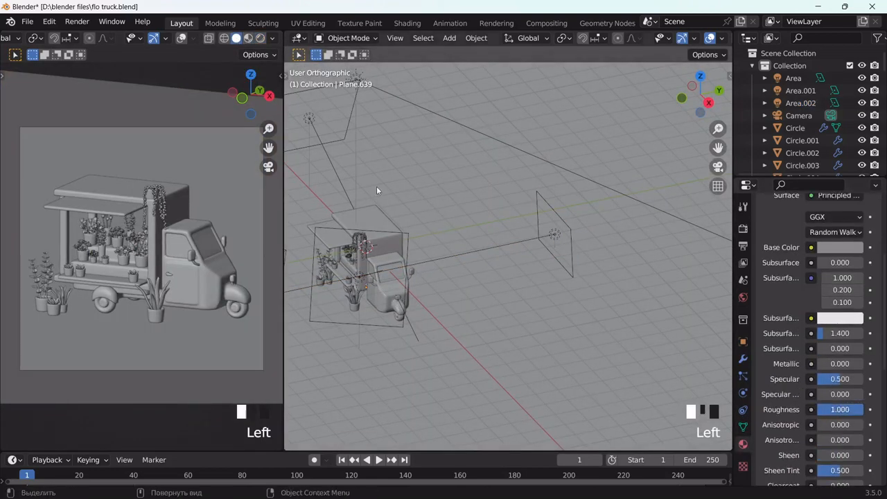
left_click(264, 40)
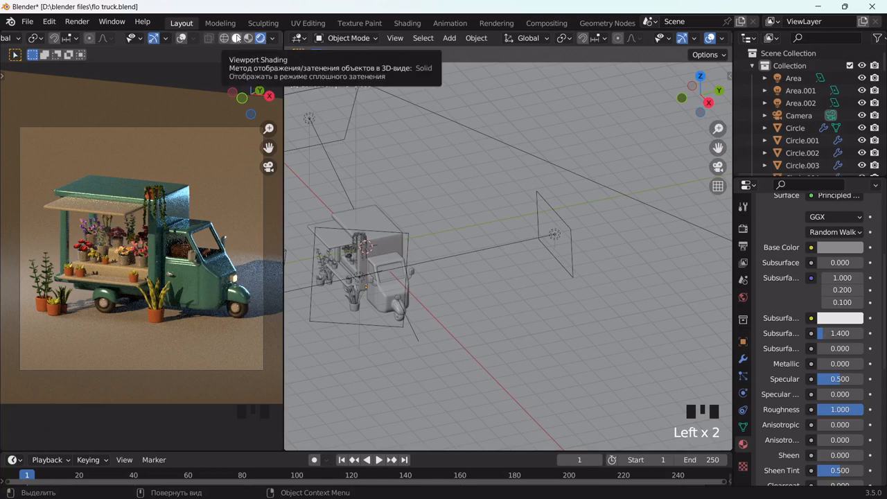
left_click(236, 38)
Slightly adjust the sun's warm colour and check the rendered result
scroll(381, 113, "down", 2)
left_click(383, 109)
left_click(834, 296)
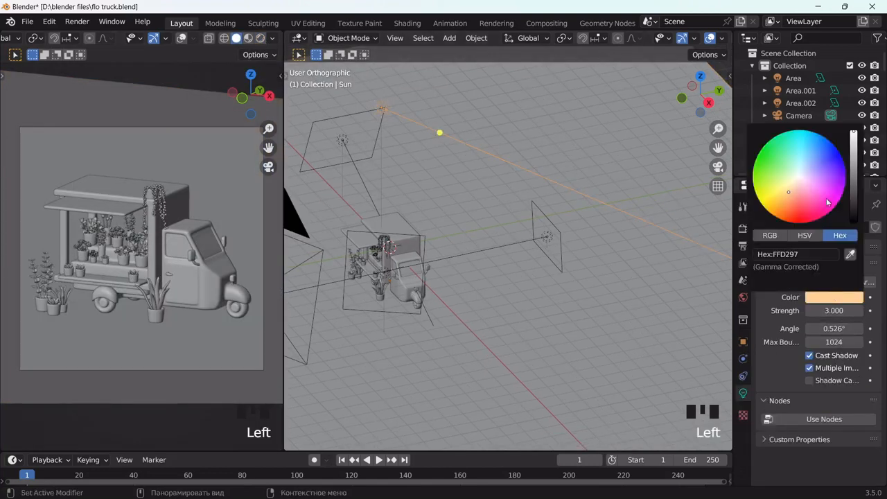
left_click_drag(826, 201, 791, 190)
left_click(260, 38)
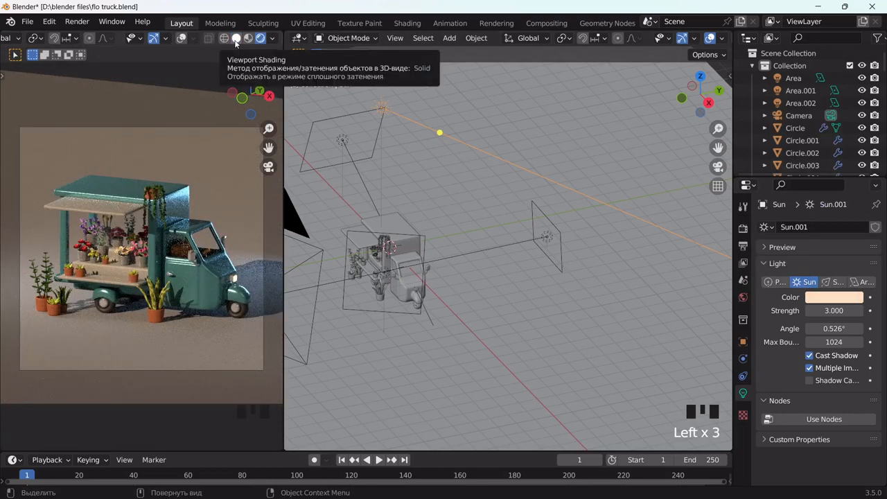
left_click(236, 41)
Give the backdrop plane a pale sage-green base colour (A6B395)
left_click(542, 209)
left_click(701, 316)
left_click(840, 386)
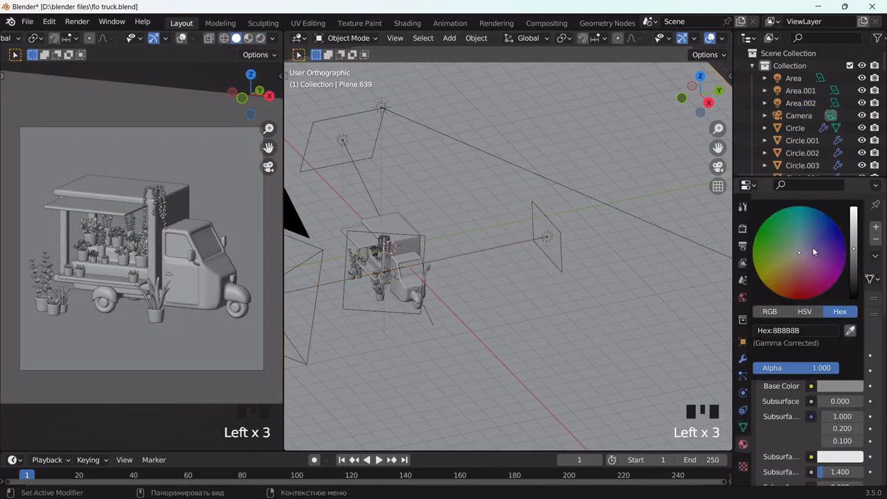
left_click_drag(778, 254, 782, 254)
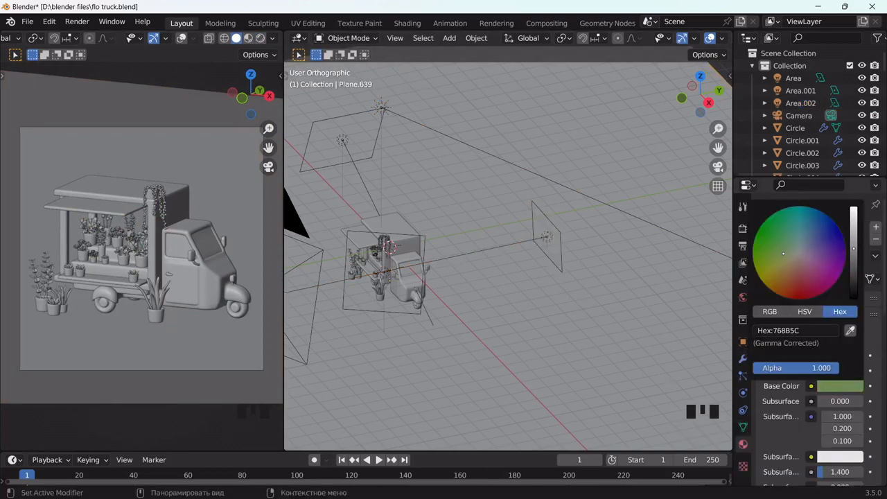
left_click(260, 39)
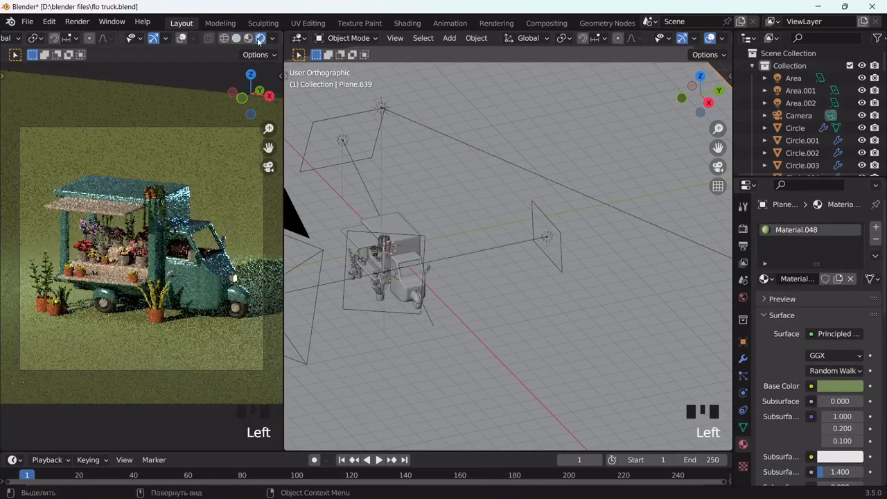
left_click(237, 39)
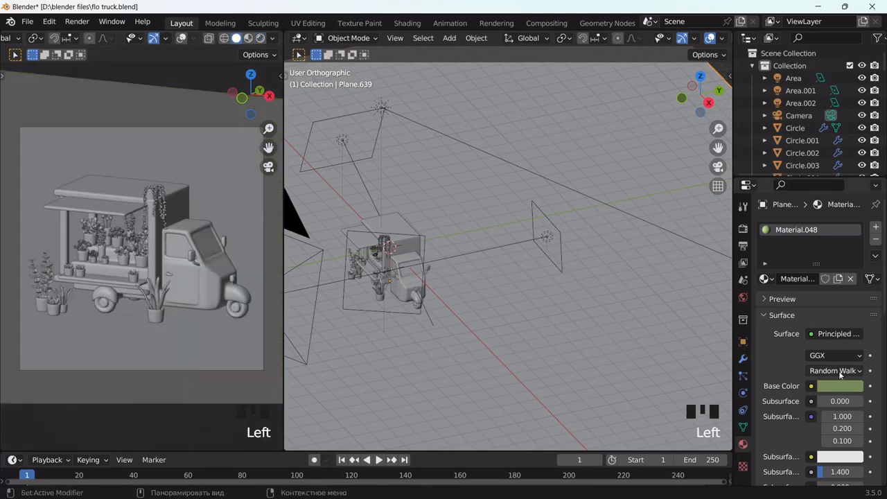
left_click(839, 386)
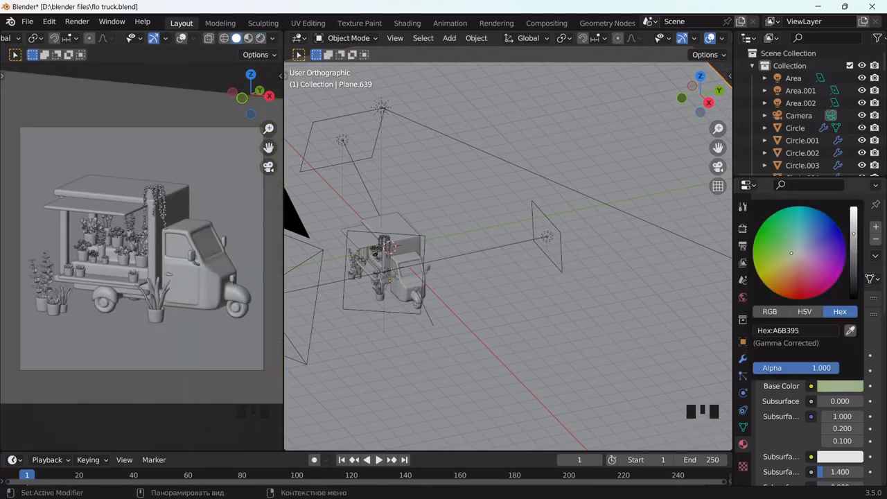
left_click(262, 38)
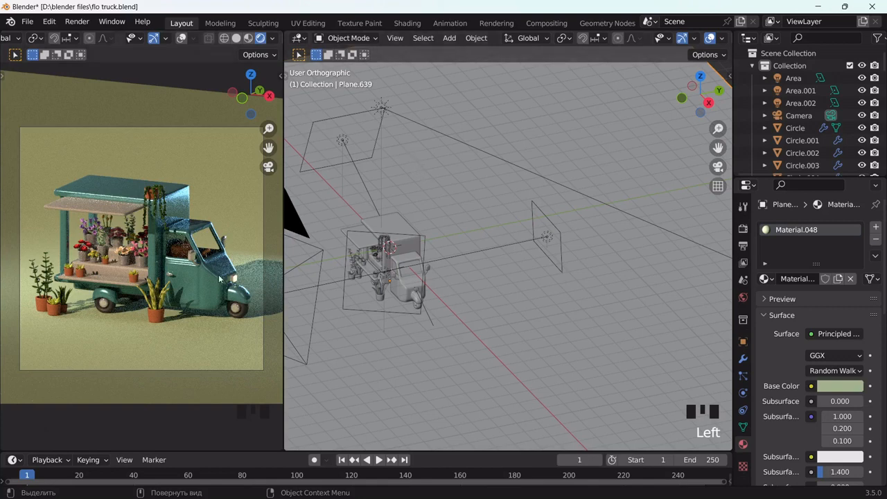
left_click(236, 39)
Make Material.016's teal greyer and brighter, to pale mint 89BFB9, checking each change in rendered preview
left_click(829, 389)
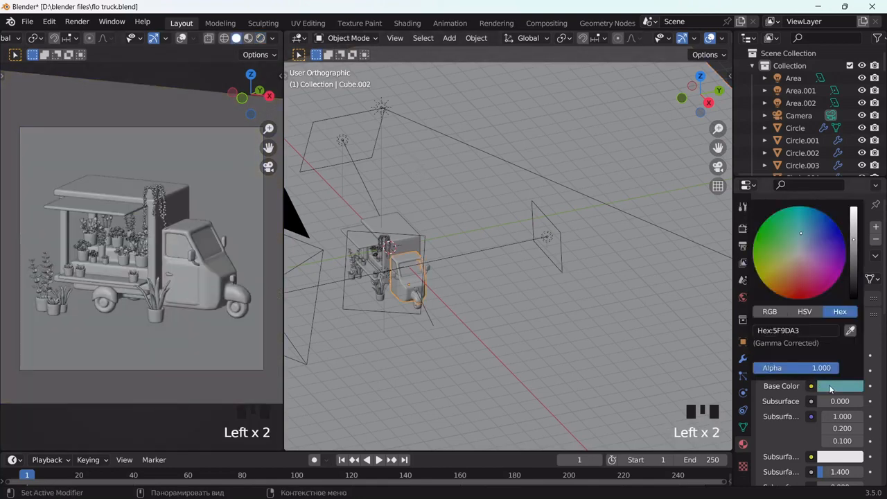
left_click_drag(800, 235, 795, 243)
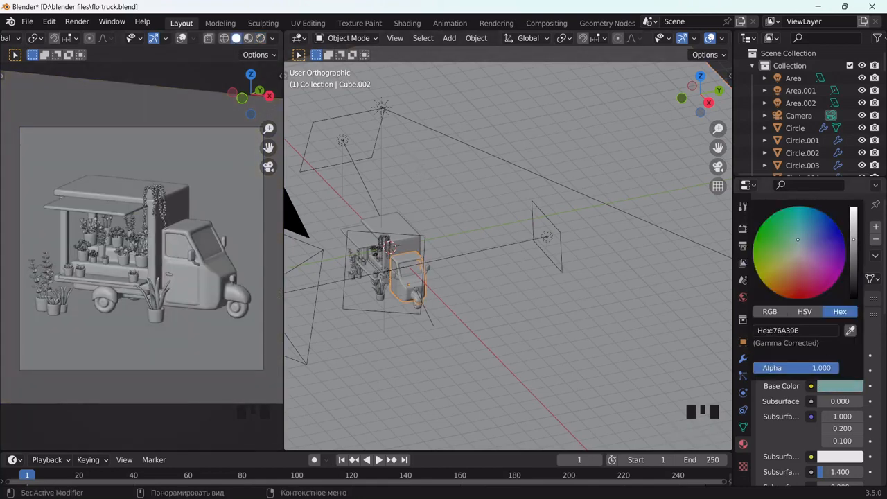
left_click(260, 38)
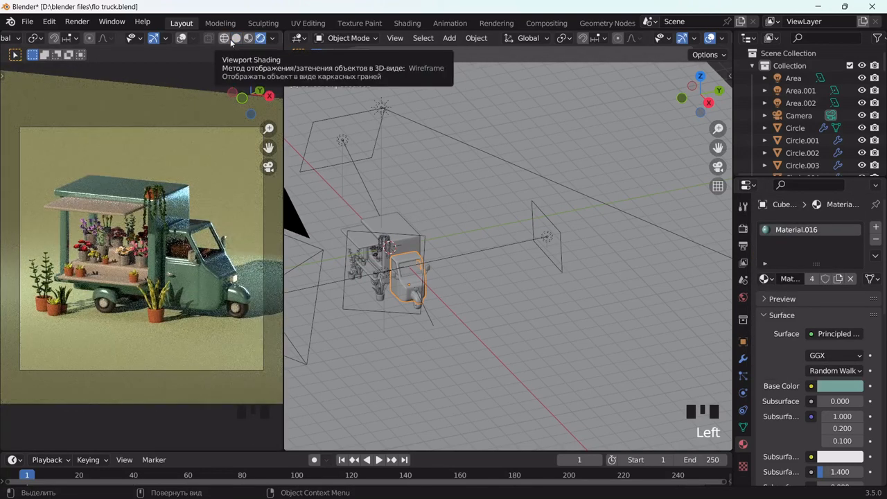
left_click(236, 38)
left_click(850, 386)
left_click(852, 230)
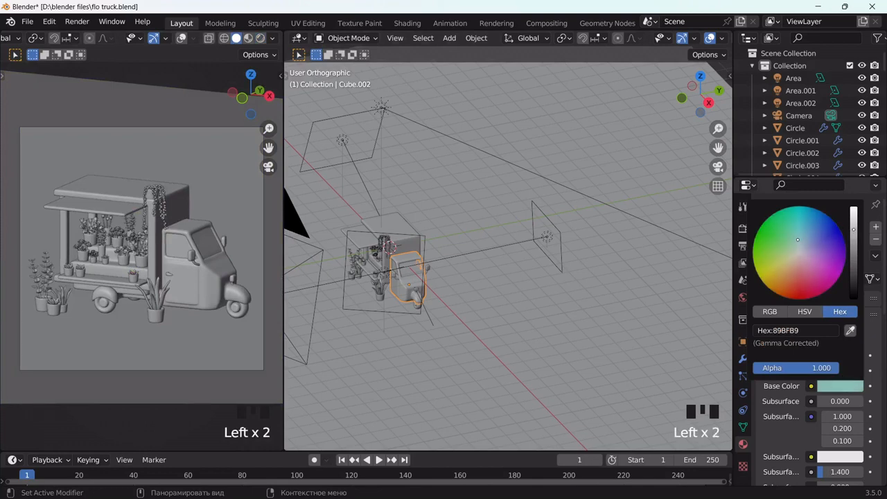
left_click(260, 39)
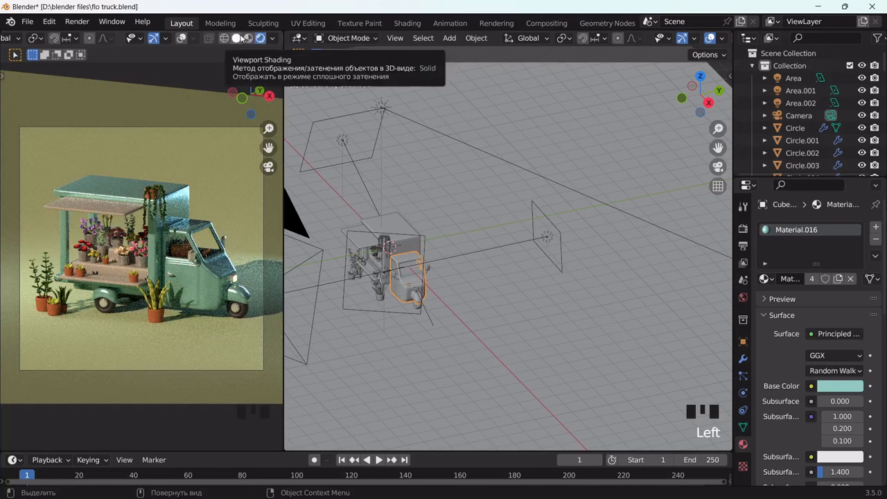
left_click(239, 38)
Stretch the Area.002 light along the X axis and check it in rendered preview
left_click(546, 236)
scroll(573, 247, "up", 2)
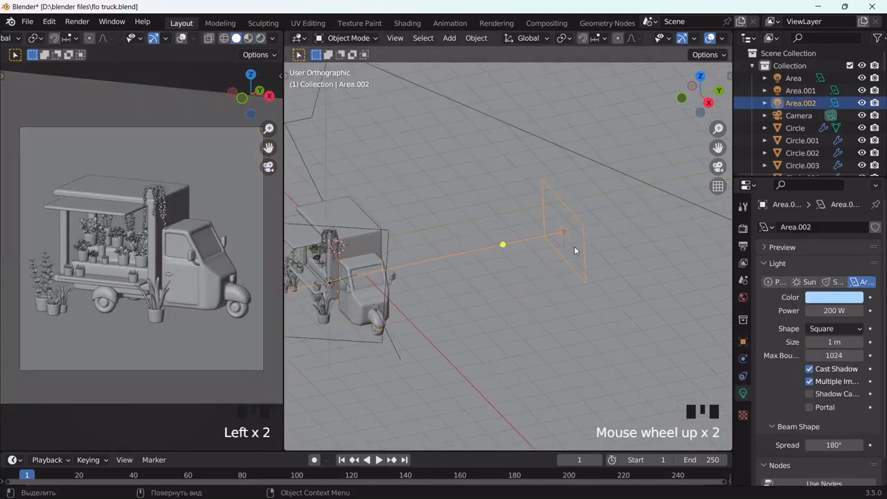
key("s")
key("y")
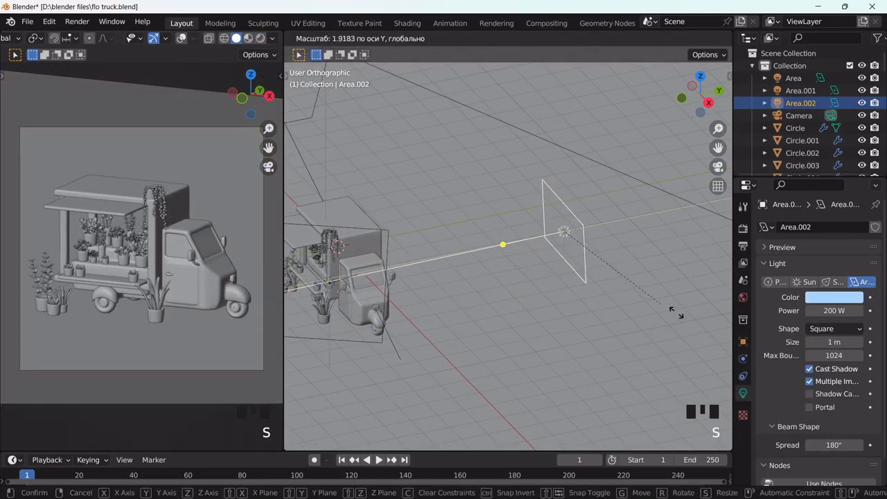
right_click(663, 301)
key("s")
key("x")
left_click(305, 419)
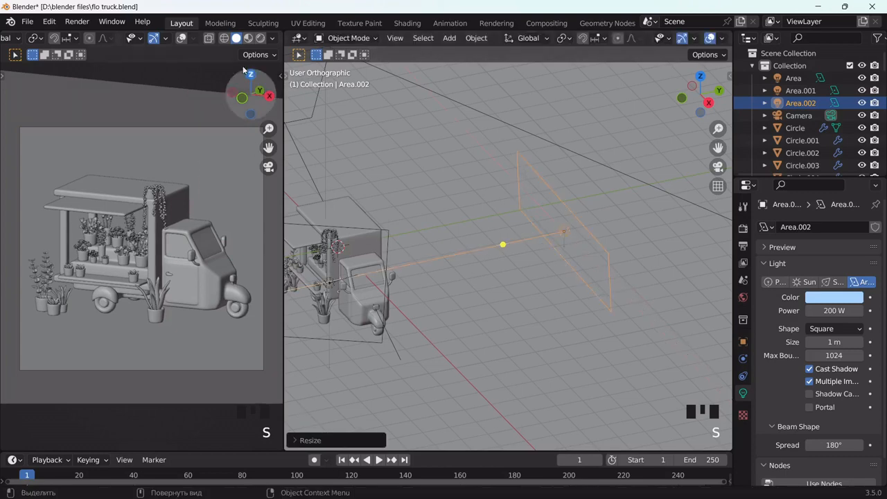
left_click(260, 38)
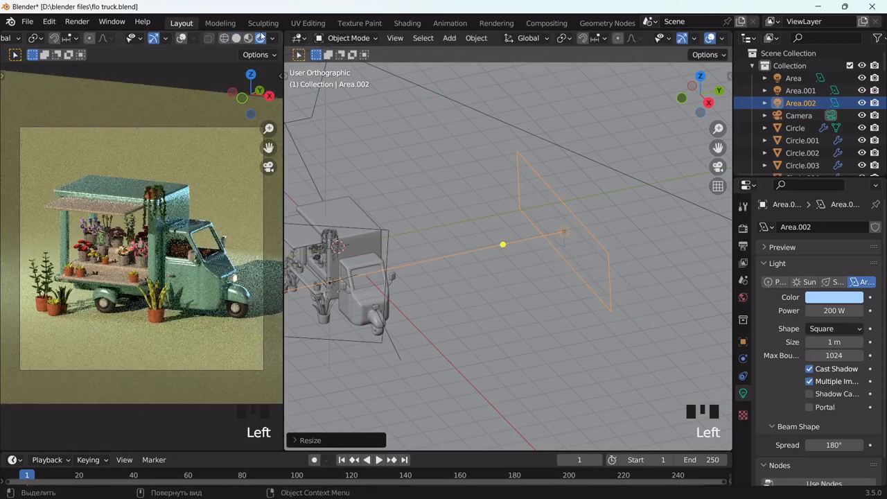
left_click(236, 37)
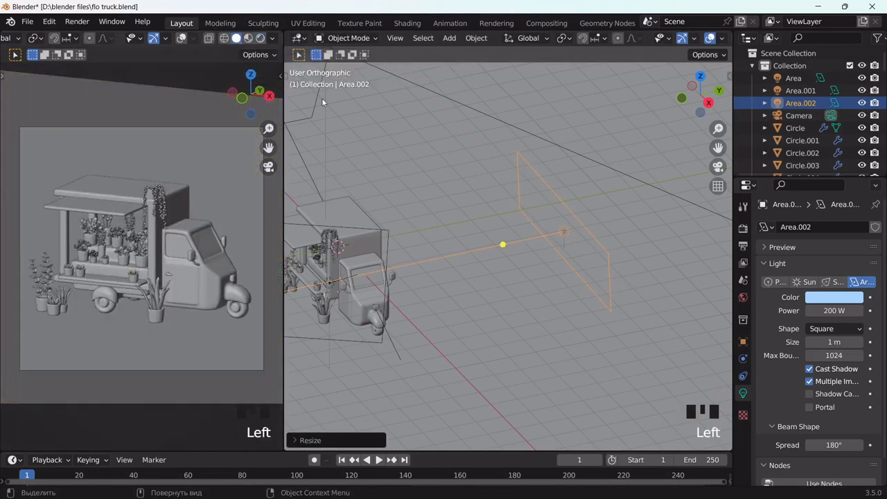
Enlarge Area.002 uniformly and preview its lighting rendered
key("s")
left_click(445, 164)
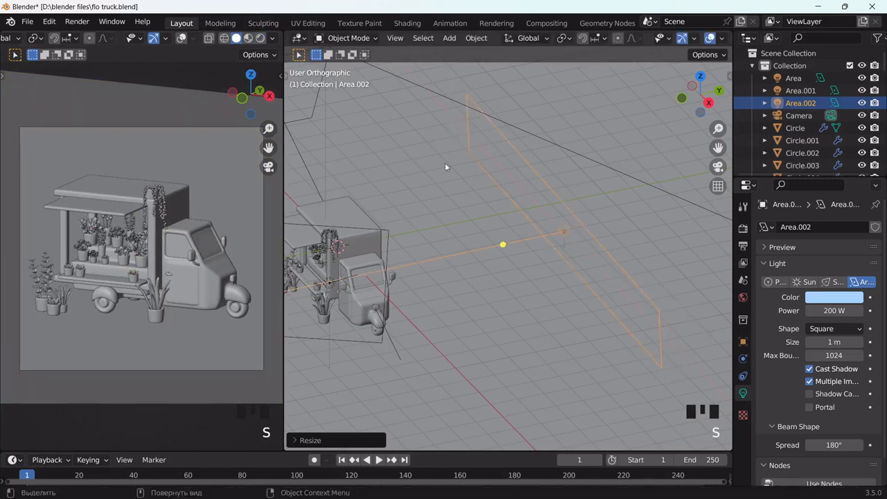
left_click(261, 38)
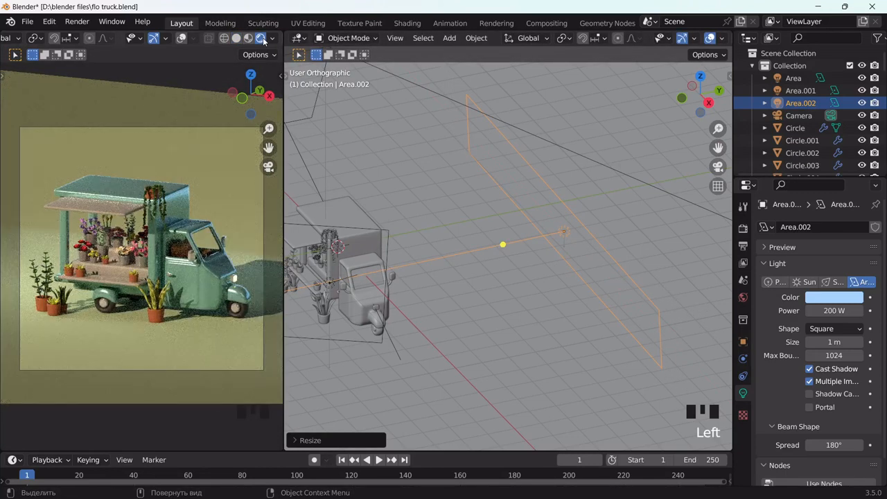
left_click(235, 38)
Shrink Area.002 slightly, then view the truck in the left viewport's rendered preview
middle_click_drag(343, 171, 482, 254)
scroll(514, 254, "down", 3)
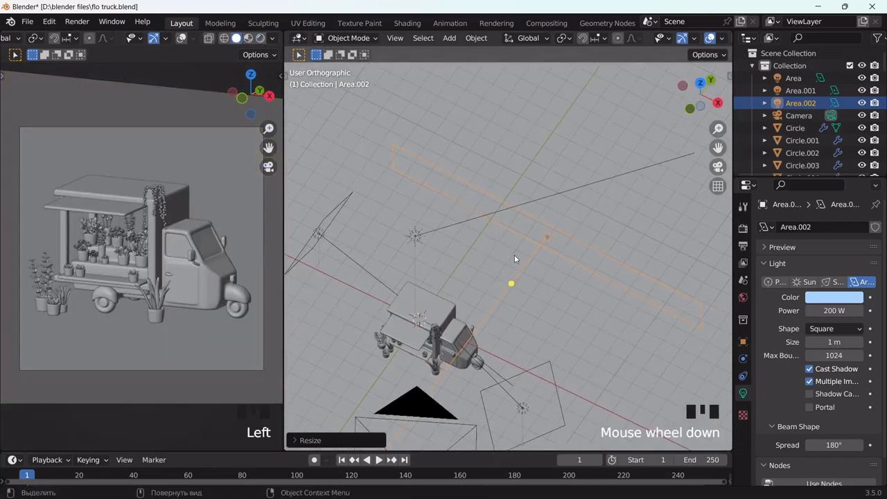
key("s")
left_click(540, 324)
middle_click_drag(539, 323, 512, 253)
scroll(159, 214, "up", 7)
left_click_drag(268, 148, 342, 157)
double_click(261, 39)
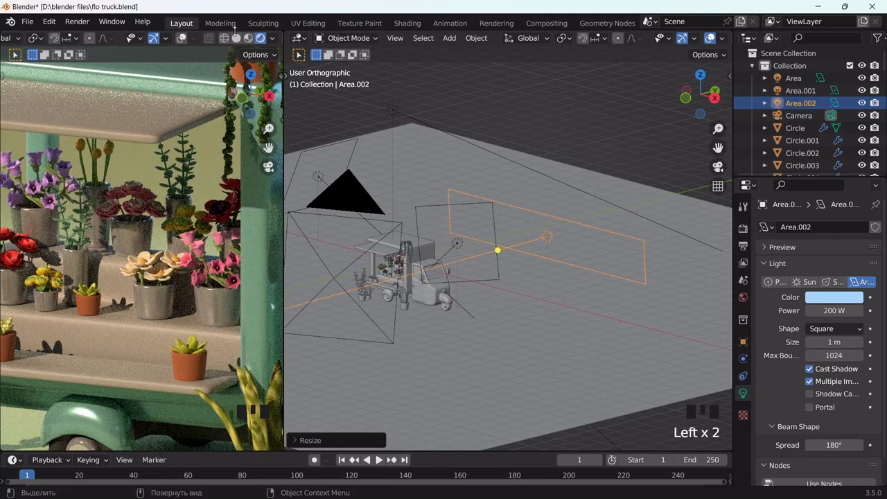
Frame the truck's side at the stall awning and add a new area light
left_click(196, 58)
left_click(236, 38)
scroll(697, 149, "up", 4)
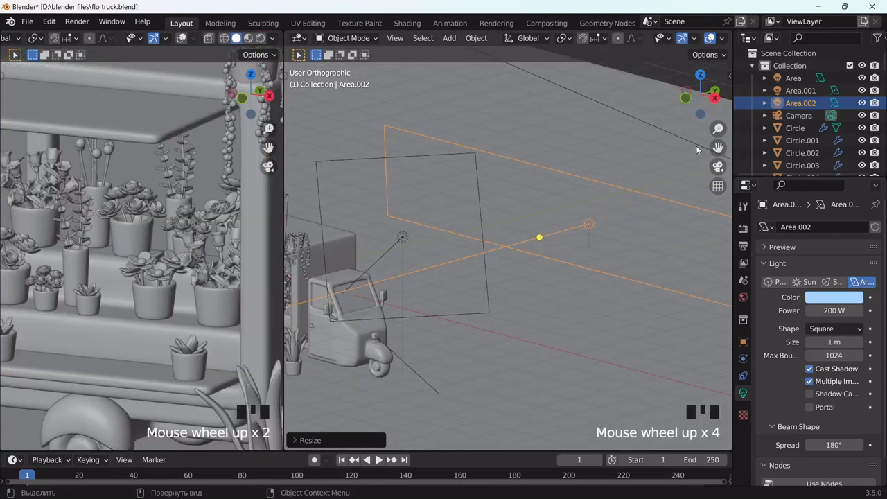
mouse_move(718, 147)
left_mouse_down()
mouse_move(732, 141)
mouse_move(457, 189)
left_mouse_up()
middle_click_drag(457, 189, 514, 189)
left_click(646, 206)
middle_click_drag(646, 206, 667, 202, "alt")
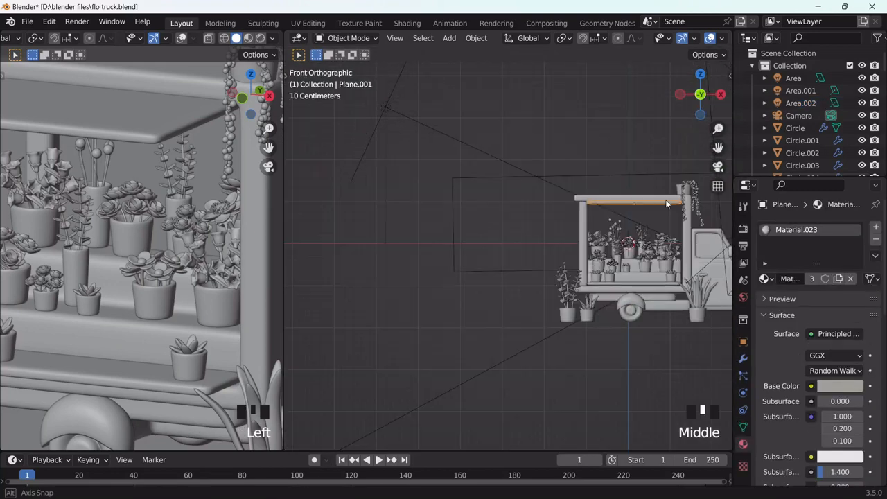
scroll(667, 201, "up", 4)
left_click_drag(718, 148, 410, 144)
key("shift+a")
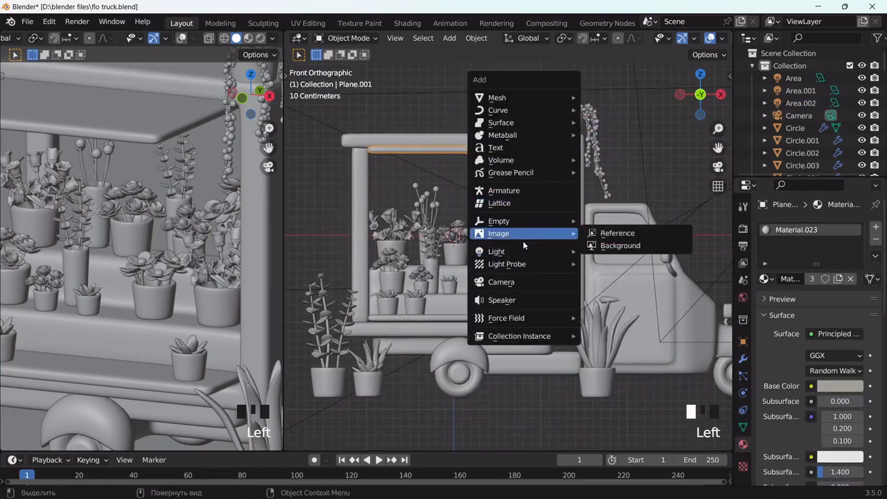
mouse_move(554, 252)
left_click(604, 294)
Raise the new area light vertically and scale it down
key("g")
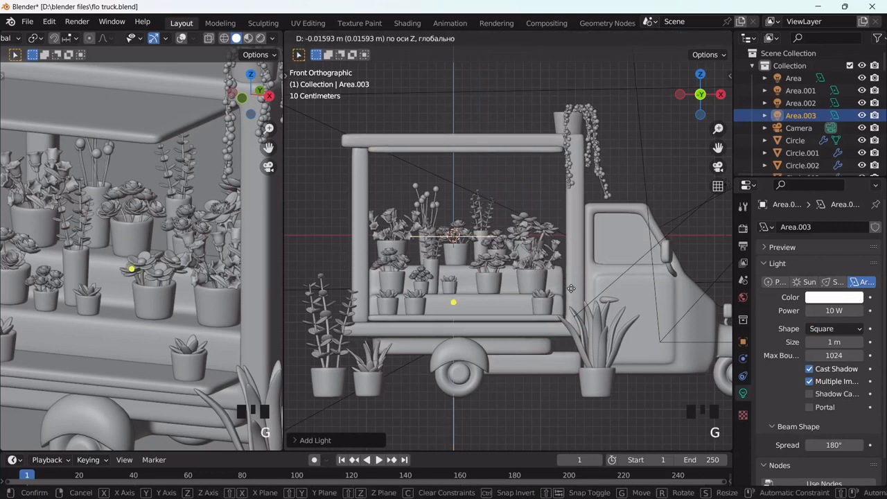
key("z")
left_click(570, 206)
middle_click_drag(570, 205, 612, 208)
key("s")
left_click(667, 225)
middle_click_drag(667, 224, 628, 244)
key("s")
left_click(574, 248)
Widen the light along X and slide it under the stall's awning
key("s")
key("x")
left_click(593, 254)
key("g")
key("x")
left_click(604, 252)
key("s")
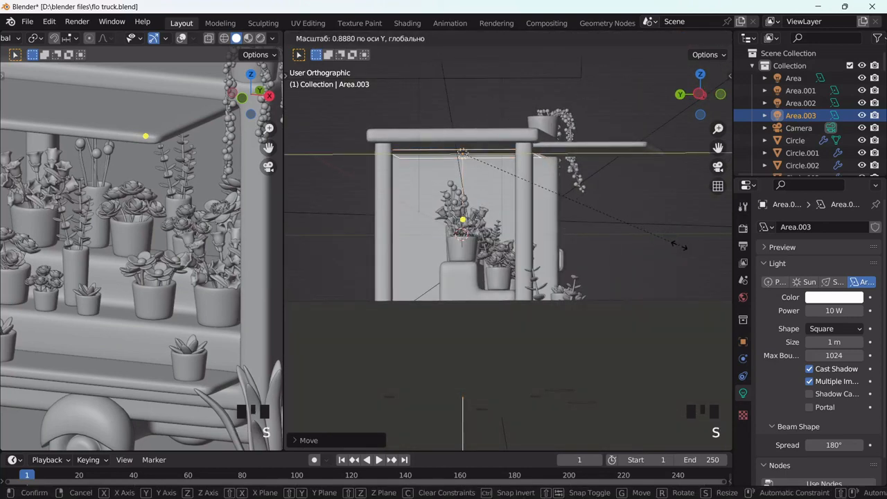
left_click(681, 250)
Set the stall light to 30 W power with a pale yellow colour
left_click(836, 310)
type("30")
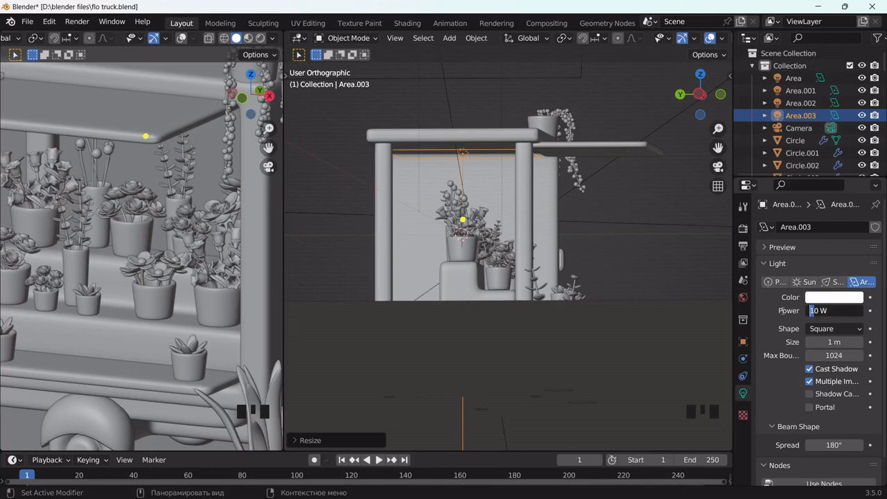
key("Return")
left_click(823, 296)
left_click(798, 183)
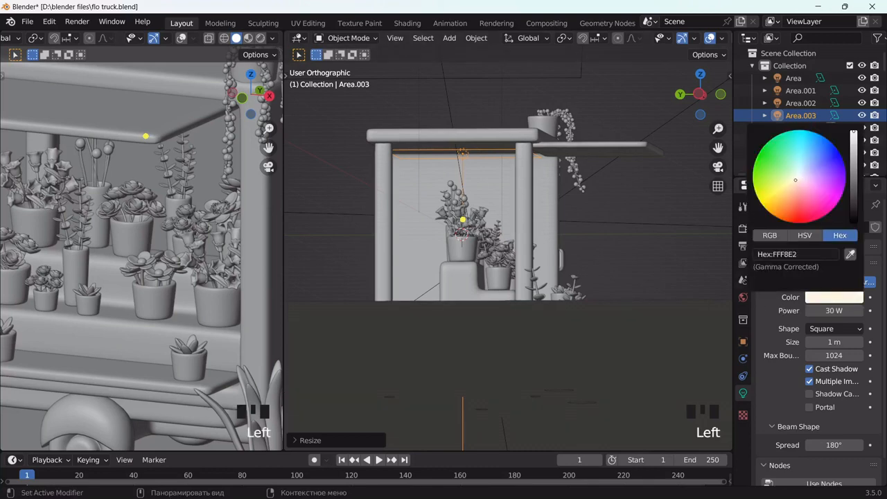
Preview the stall lighting rendered through the scene camera, then duplicate the light
left_click(261, 39)
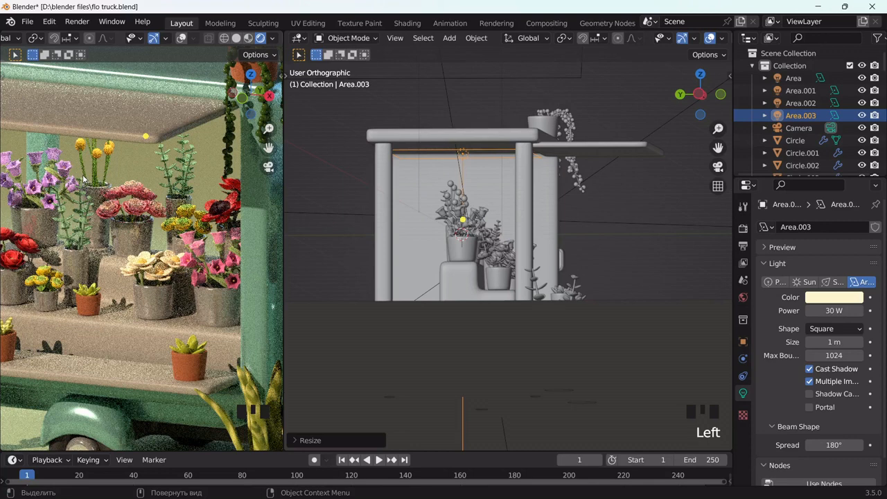
scroll(84, 179, "down", 2)
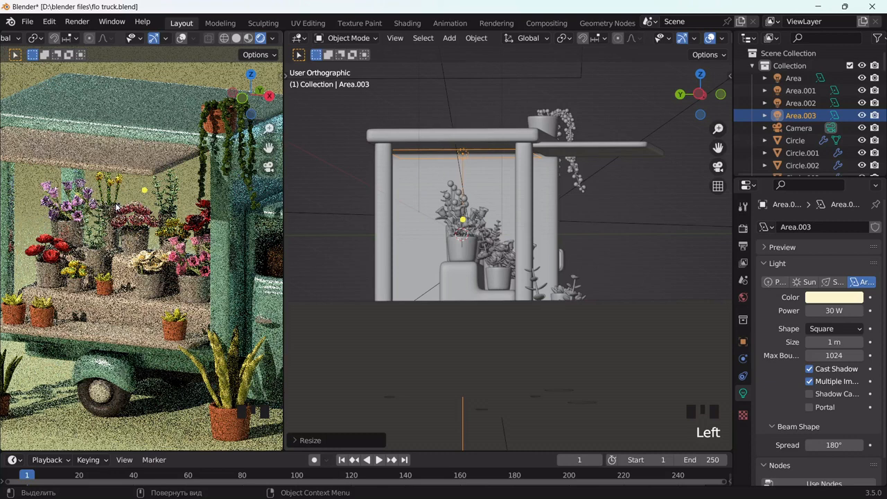
key("KP_0")
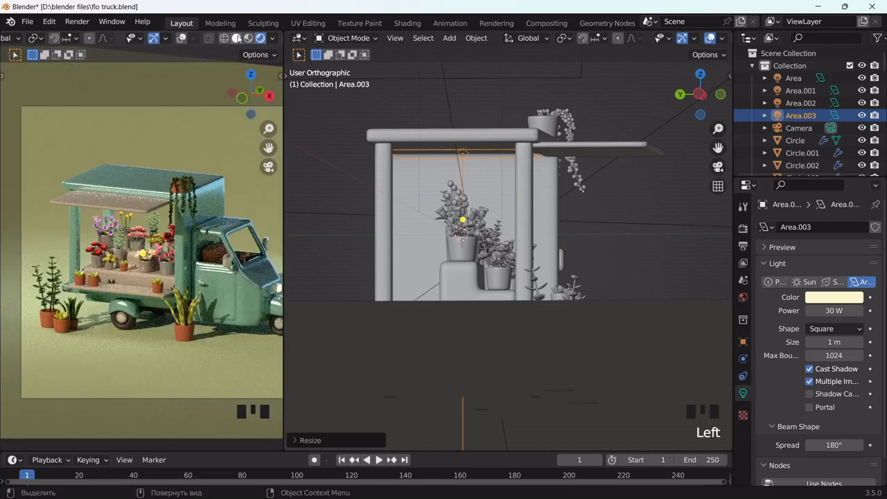
left_click(237, 38)
middle_click_drag(485, 215, 297, 212)
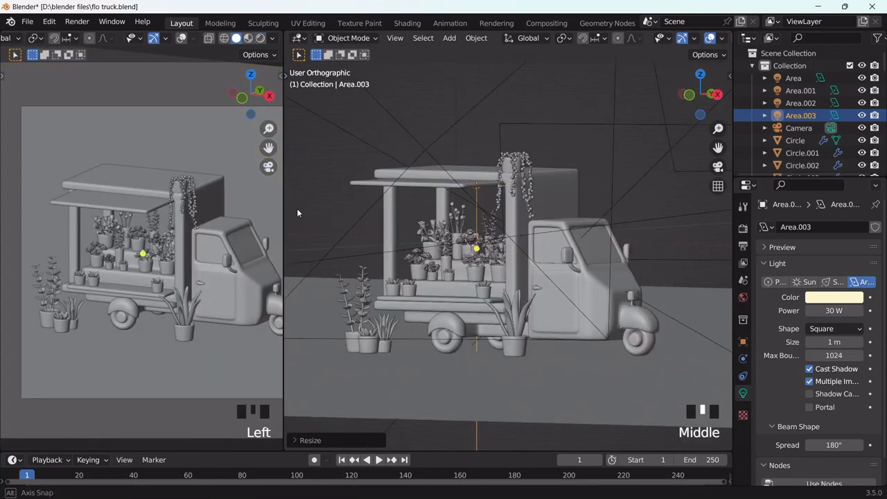
key("shift+d")
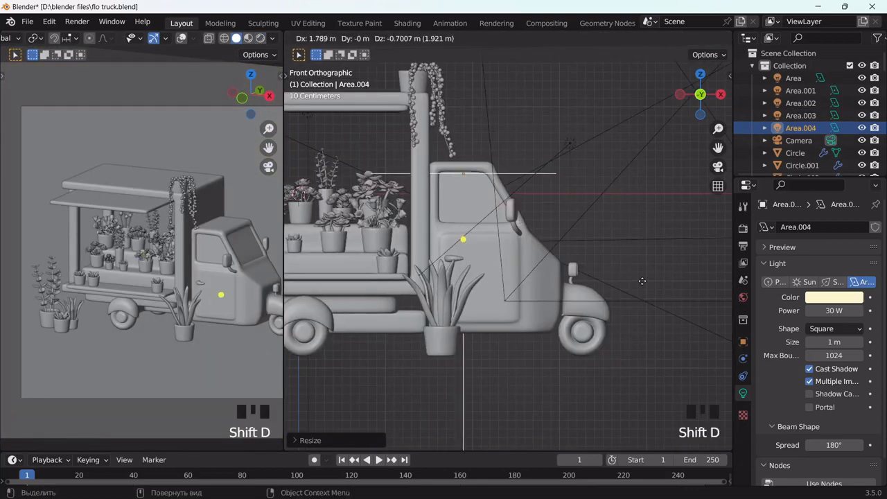
Place the duplicated light at the top of the cab and scale it, including along Y
left_click(642, 281)
key("s")
left_click(545, 214)
middle_click_drag(545, 213, 499, 243)
key("s")
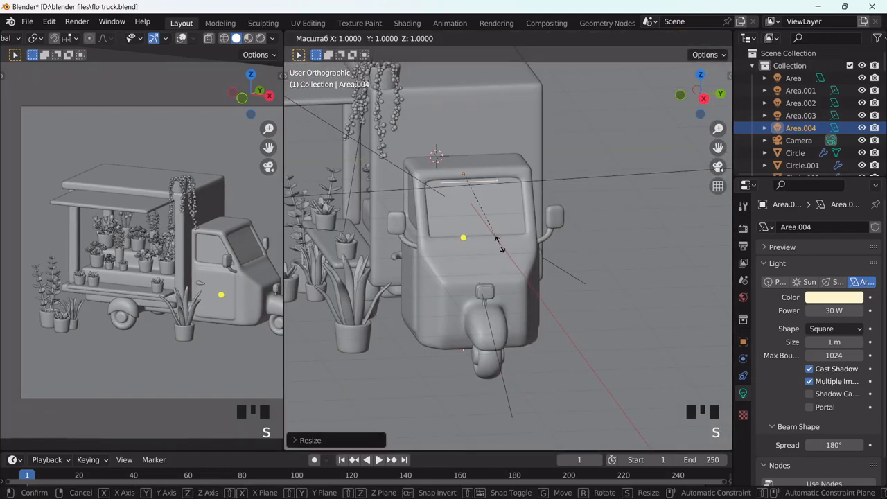
key("y")
left_click(568, 241)
middle_click_drag(568, 241, 647, 231)
key("s")
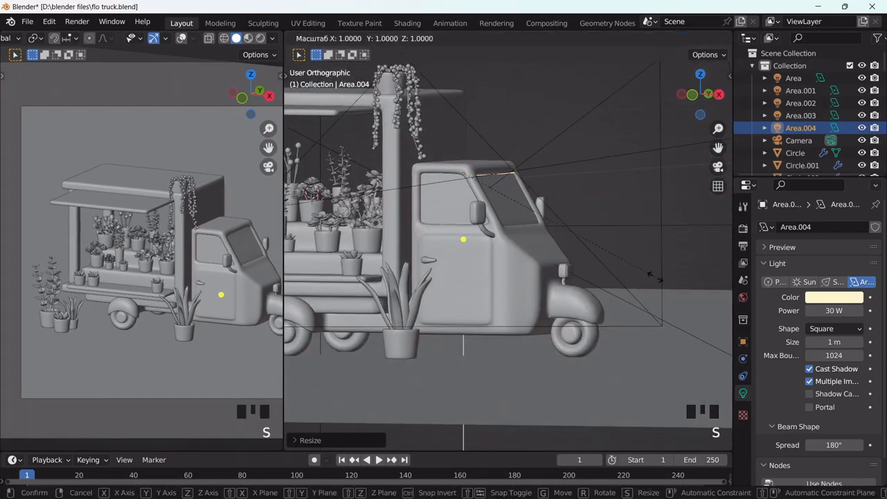
left_click(498, 204)
middle_click_drag(499, 203, 225, 180)
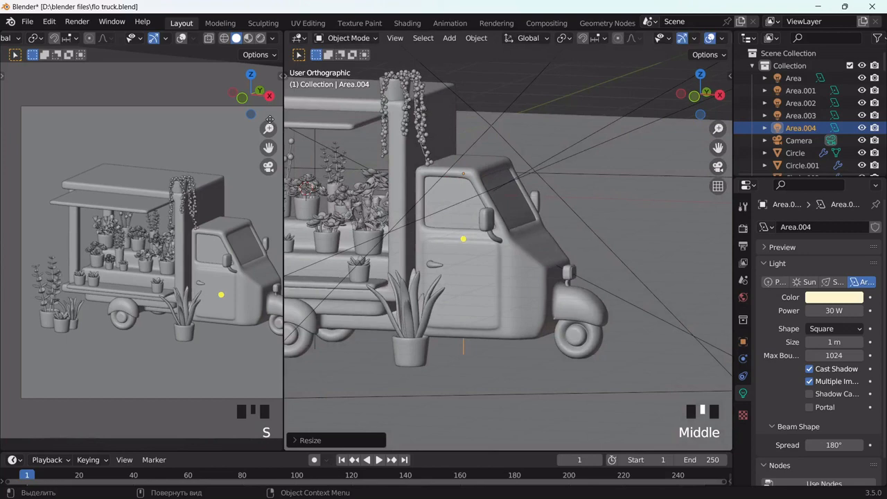
left_click(225, 180)
Drop the cab light's power to 10 W and check it rendered
left_click(260, 38)
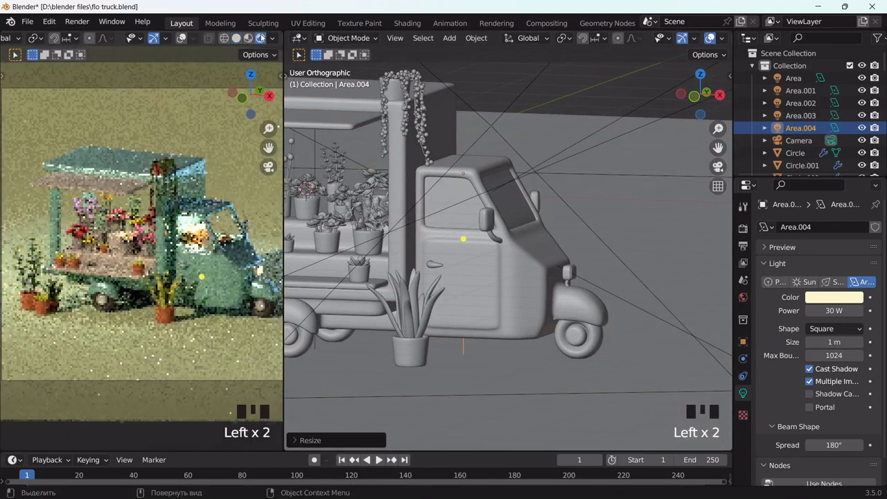
left_click(236, 38)
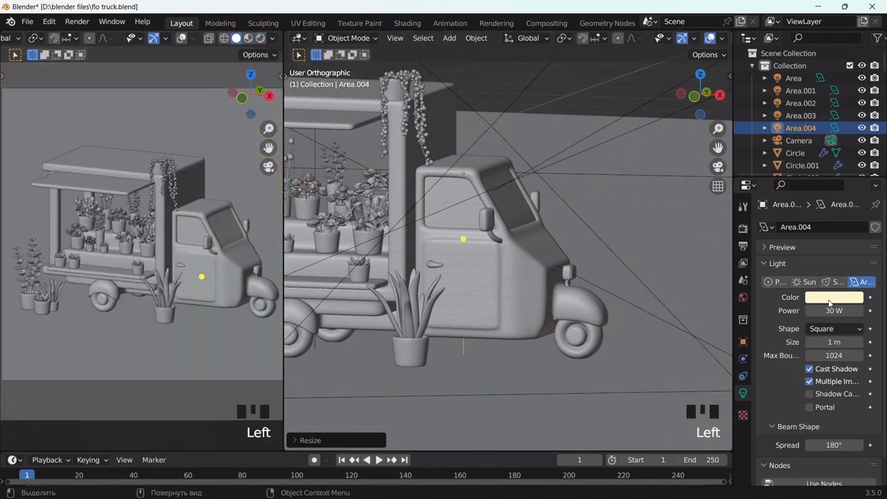
left_click(833, 311)
left_click_drag(816, 310, 730, 313)
key("Return")
left_click(260, 38)
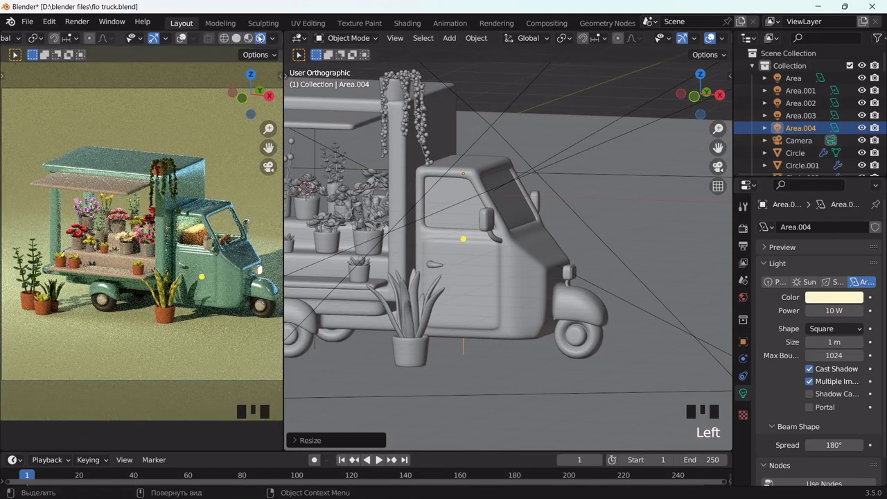
left_click(236, 38)
Lower the cab light further to 5 W and preview it rendered
left_click(840, 298)
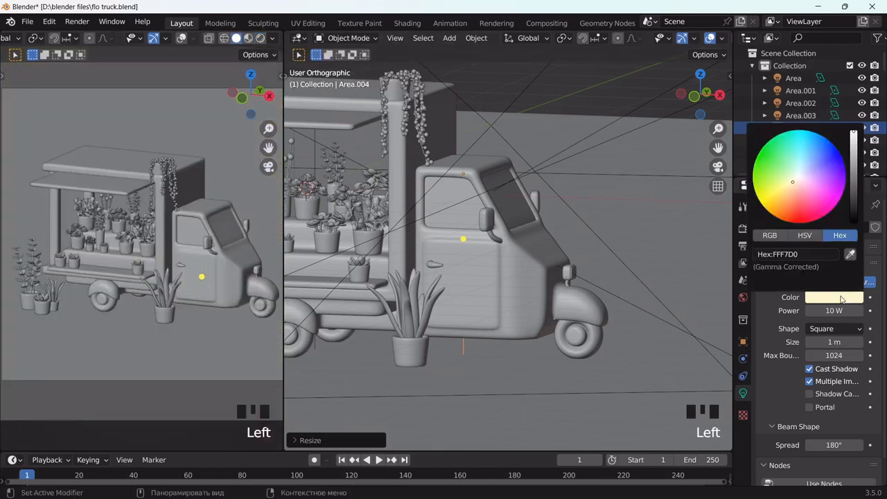
double_click(821, 311)
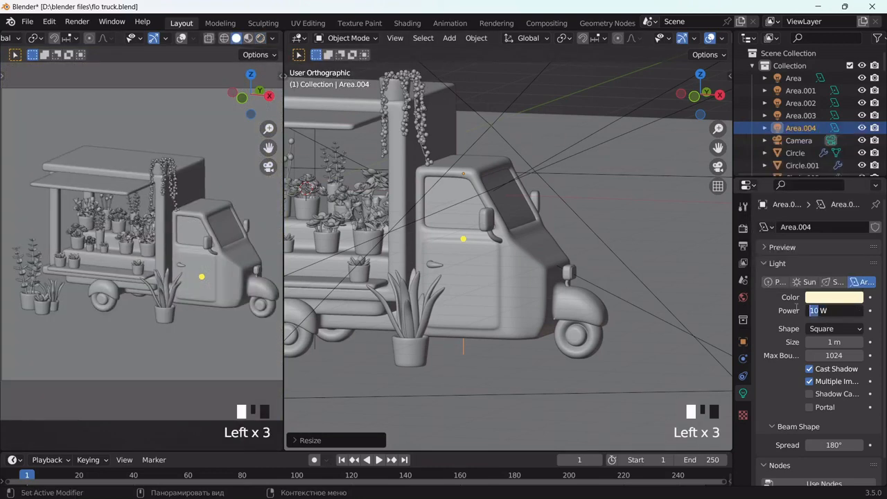
type("5")
key("Return")
left_click(260, 38)
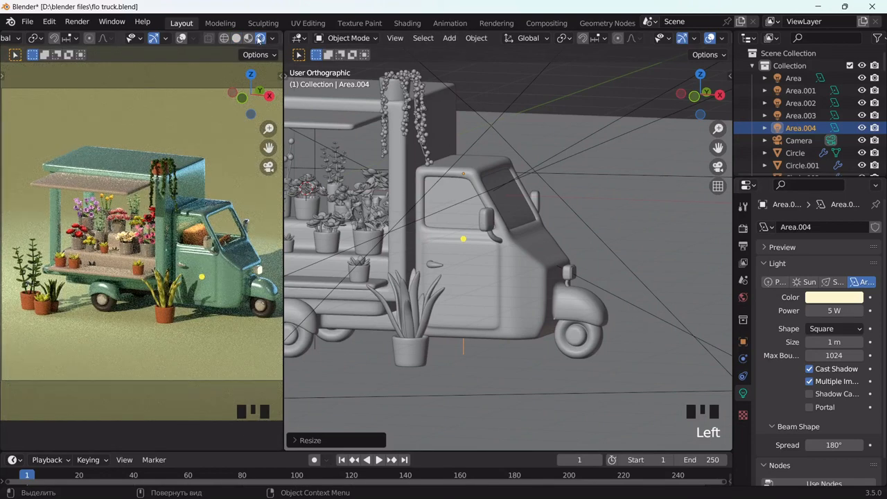
left_click(236, 38)
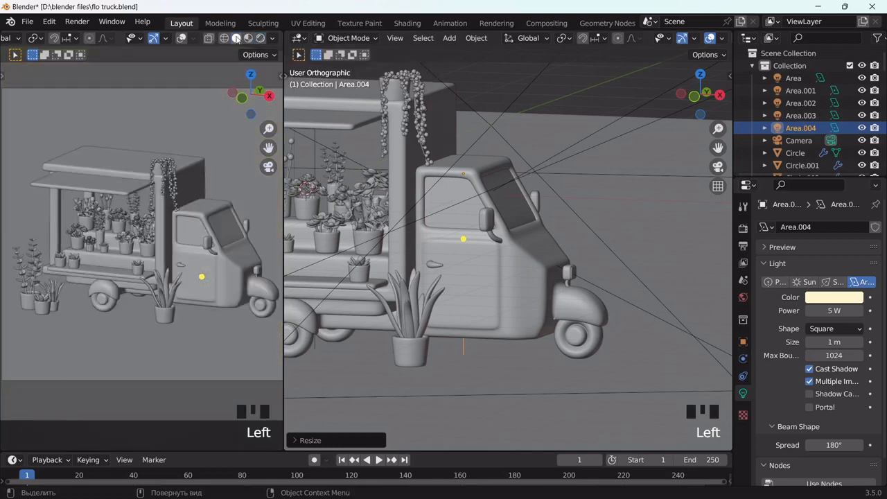
Lighten the Circle pot's base colour and raise its Metallic to about 0.762
left_click(328, 243)
left_click(837, 383)
left_click_drag(852, 239, 853, 217)
scroll(818, 292, "down", 2)
left_click(832, 385)
scroll(791, 422, "down", 4)
left_click_drag(843, 391, 845, 391)
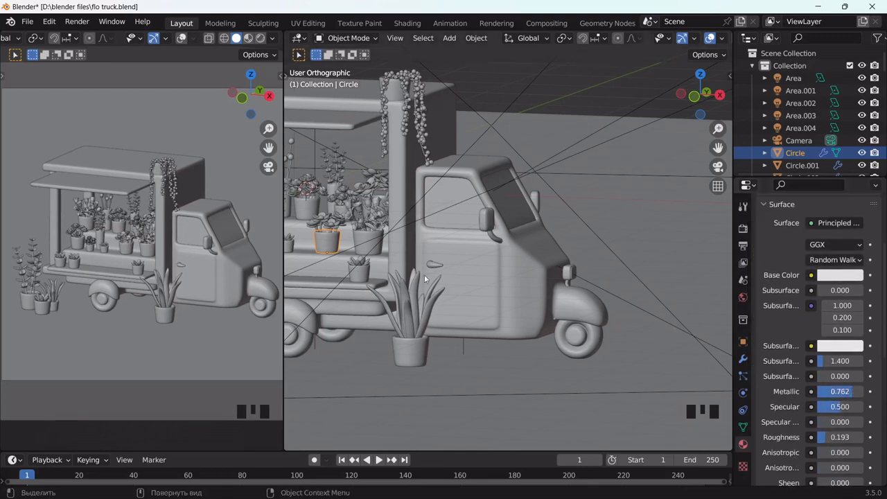
Check the scene lighting in rendered preview and save the blend file
scroll(134, 262, "up", 5)
left_click(260, 38)
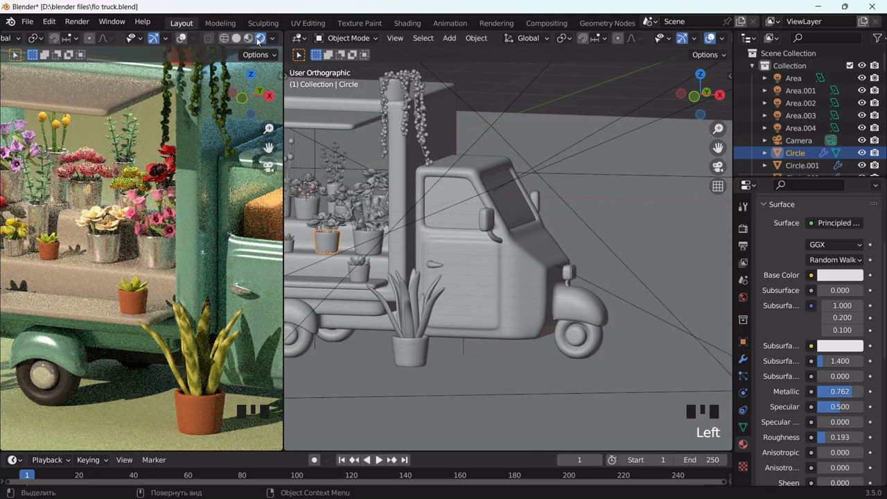
left_click(239, 38)
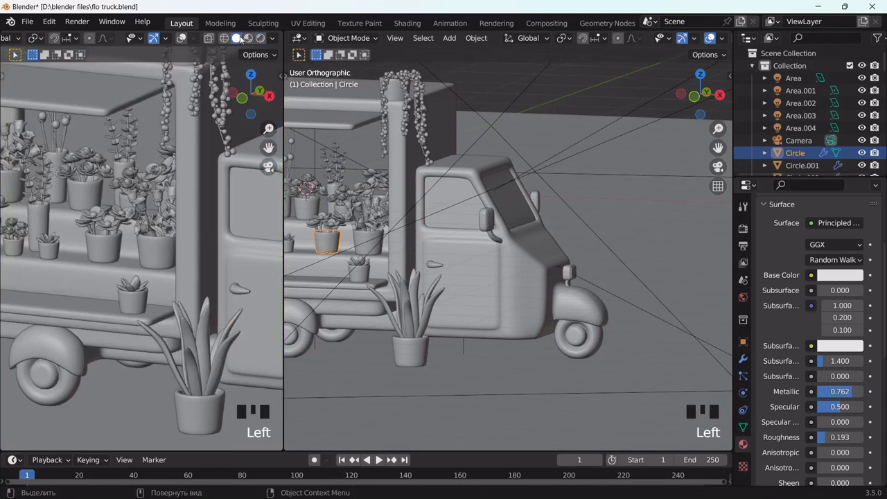
scroll(508, 249, "down", 6)
scroll(173, 243, "down", 8)
left_click(228, 231)
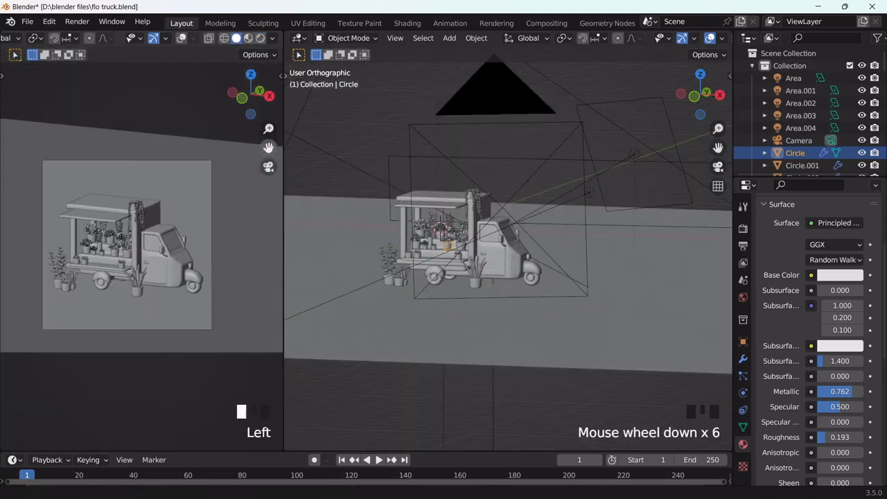
scroll(228, 231, "up", 1)
key("ctrl+s")
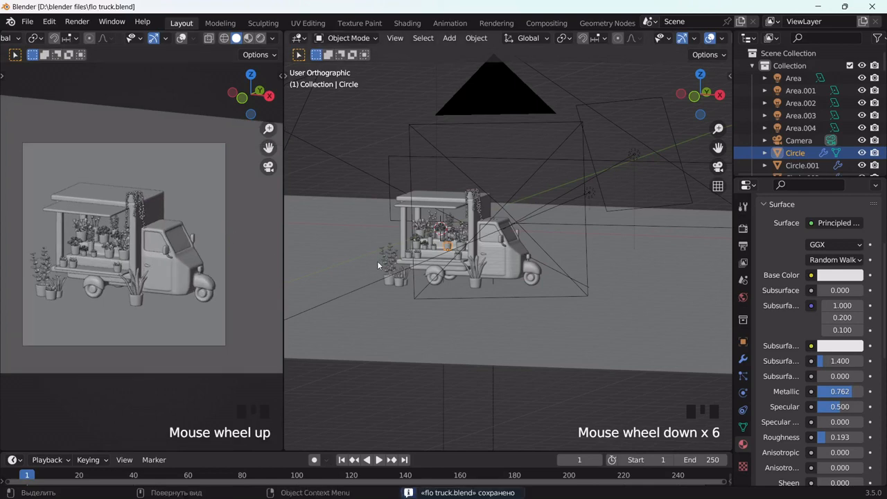
Select the Area.003 stall light from above and duplicate it as Area.005
scroll(377, 261, "up", 5)
scroll(534, 165, "down", 5)
middle_click_drag(439, 103, 585, 190)
scroll(379, 165, "up", 4)
left_click(370, 158)
scroll(414, 179, "down", 1)
key("shift+d")
Shrink the Area.005 light and move it above the hanging plant on the truck's pillar
key("s")
left_click(650, 228)
middle_click_drag(650, 228, 615, 222)
key("g")
left_click(659, 186)
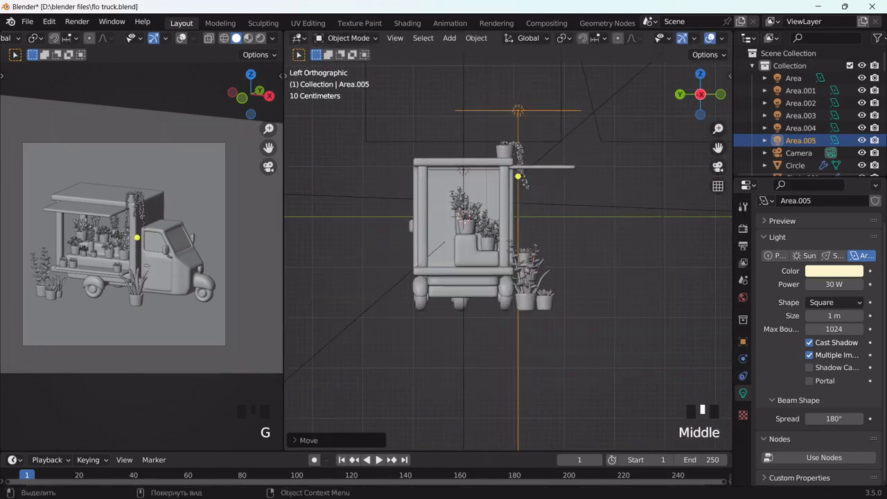
key("5")
key("g")
left_click(666, 254)
scroll(222, 215, "up", 4)
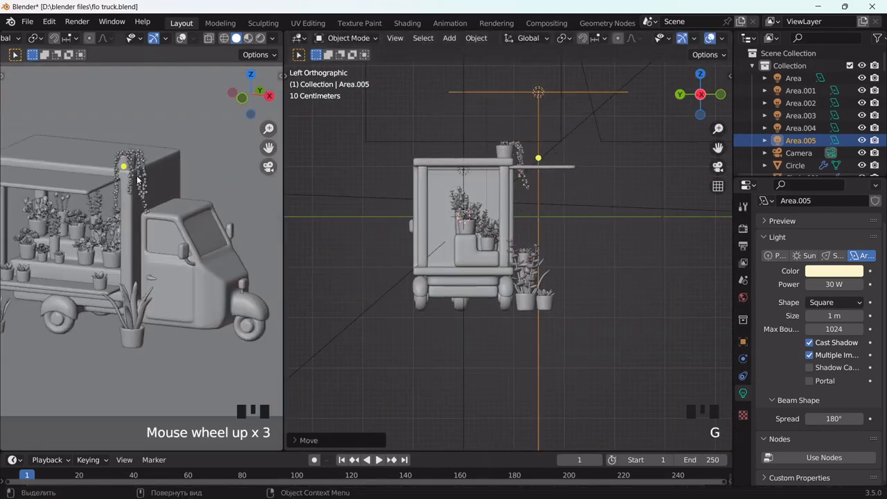
left_click_drag(269, 147, 247, 234)
Raise Area.005's power from 30 W to 100 W, checking it in Rendered shading
left_click(260, 39)
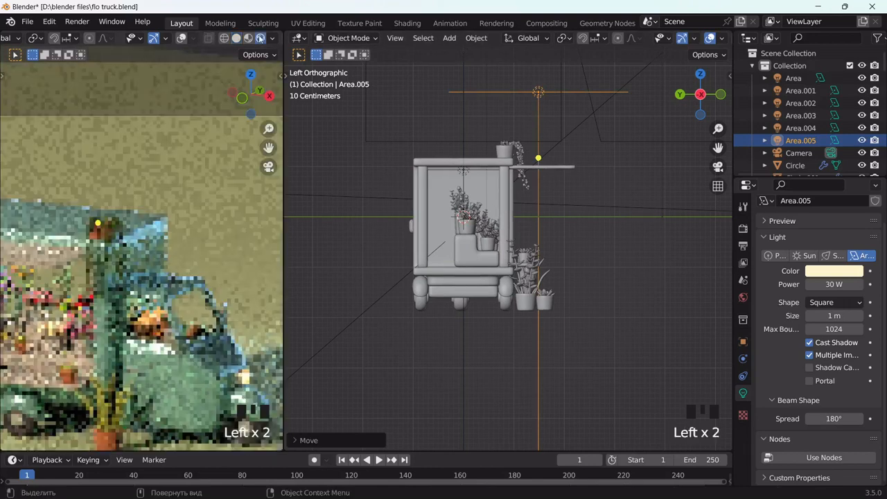
left_click(236, 39)
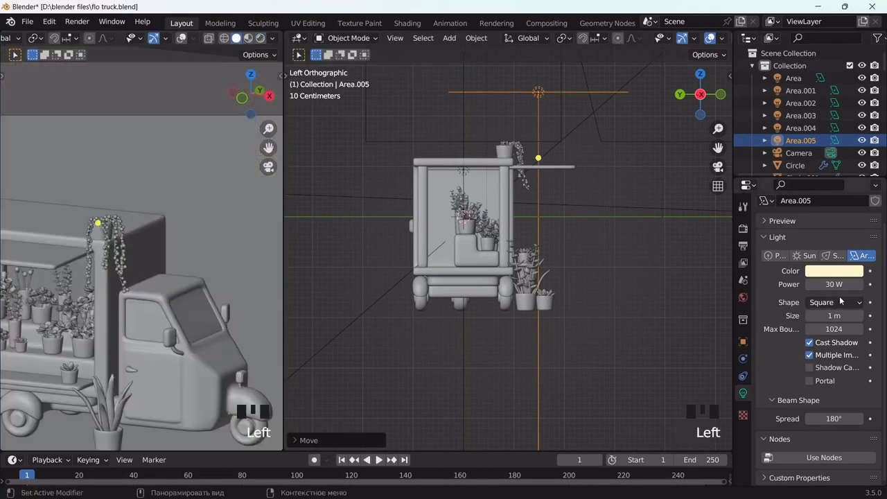
left_click(836, 285)
left_click_drag(820, 286, 795, 287)
type("100")
key("Return")
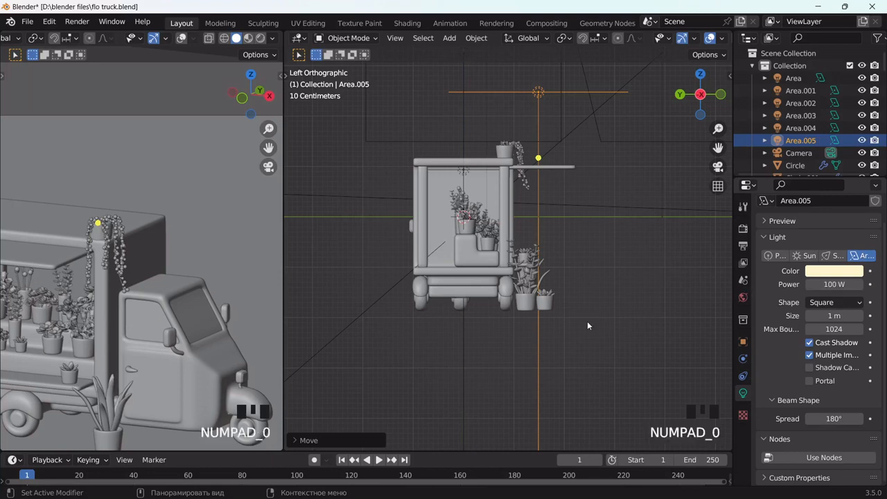
left_click(259, 39)
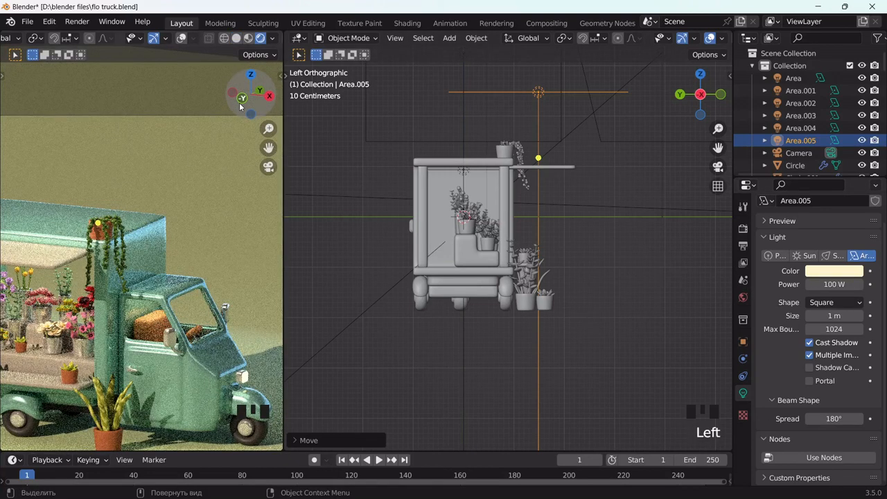
left_click(235, 38)
Angle Area.005 and lower it slightly beside the plant, then check the rendered lighting
key("r")
left_click(524, 207)
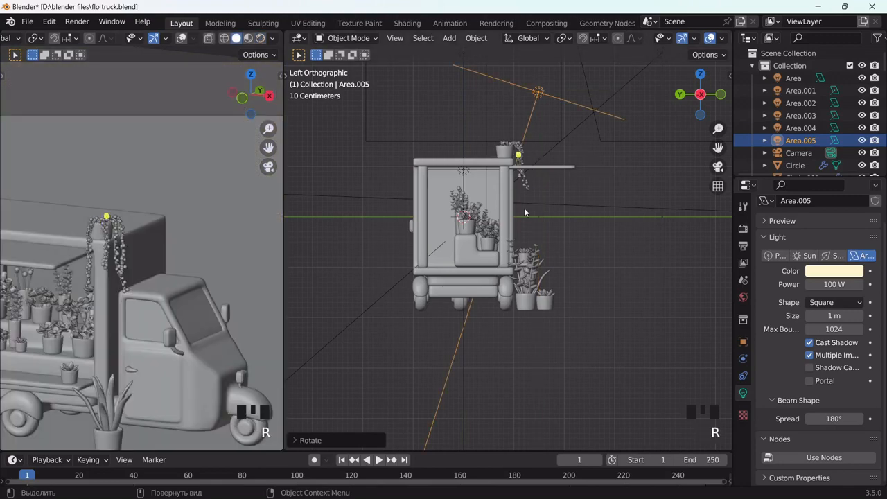
key("g")
left_click(616, 241)
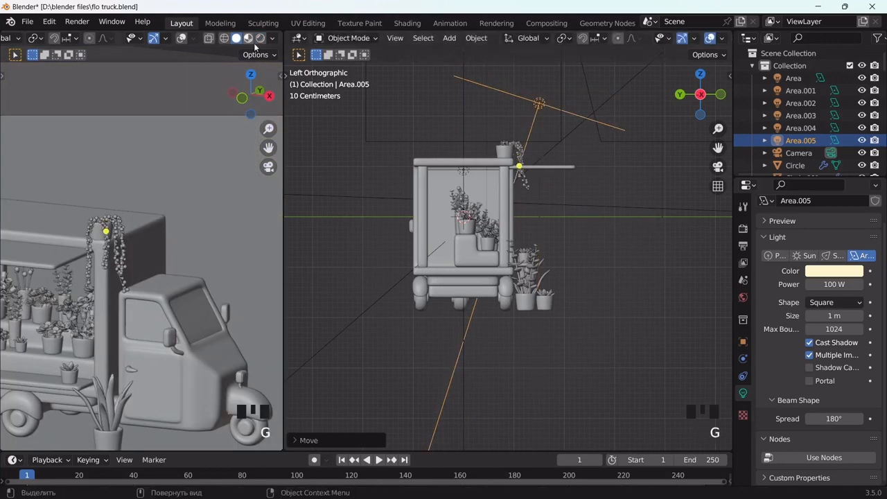
left_click(260, 39)
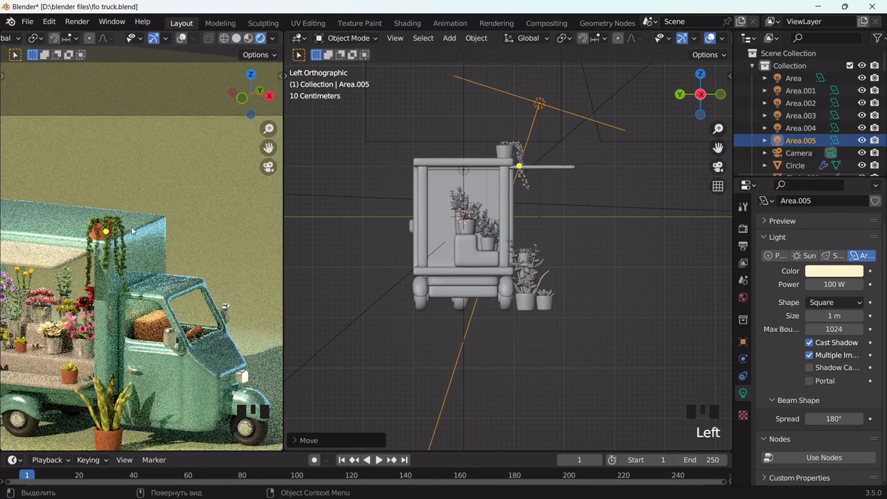
scroll(131, 230, "up", 2)
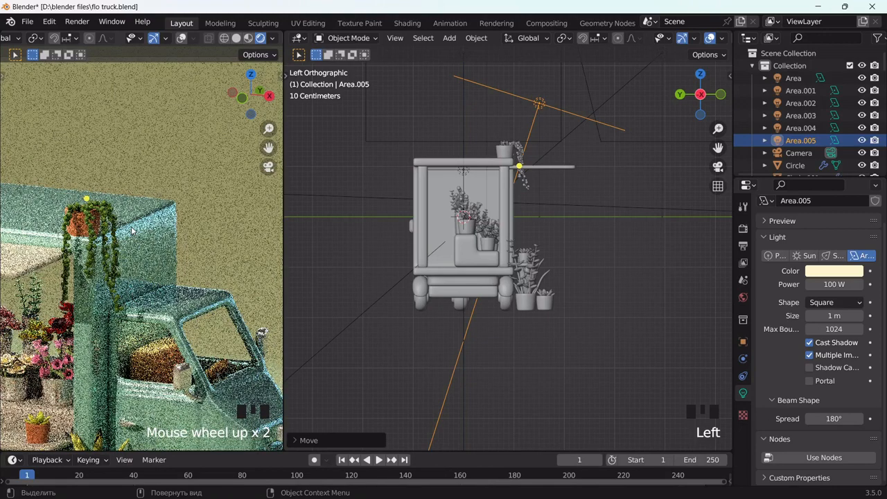
scroll(132, 230, "down", 2)
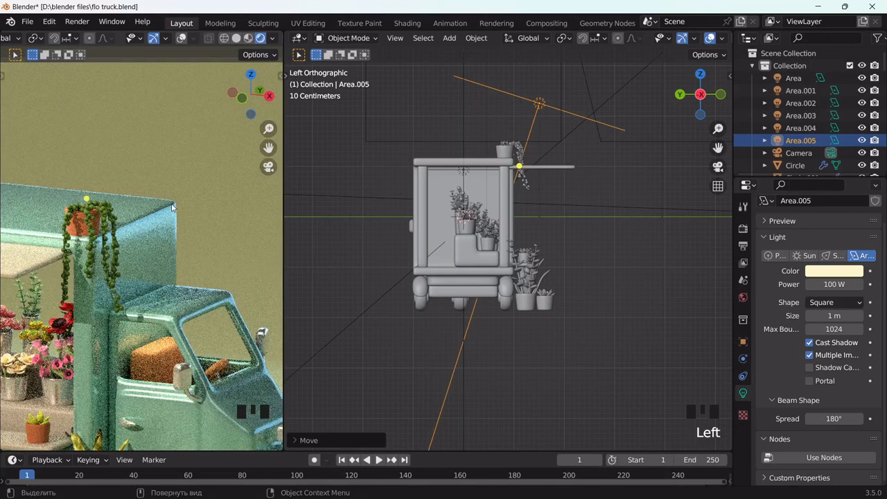
left_click(236, 38)
scroll(176, 228, "up", 3)
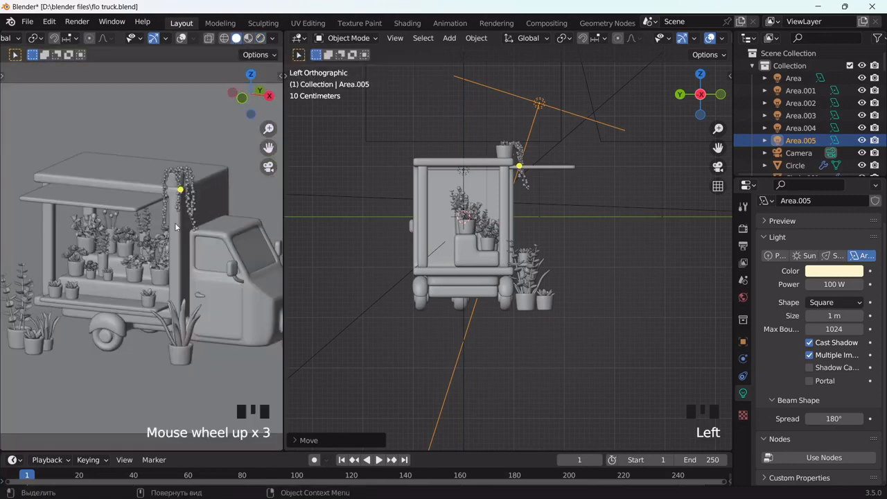
middle_click_drag(597, 261, 477, 214)
scroll(477, 214, "up", 4)
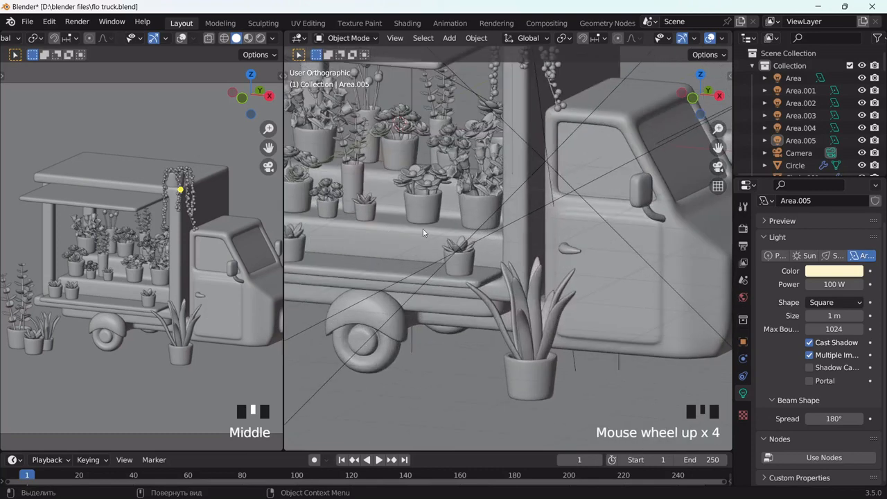
Set the cab window's Glass BSDF to roughness 0.059 and IOR 1.100, then preview it rendered
left_click_drag(717, 146, 572, 226)
left_click(561, 243)
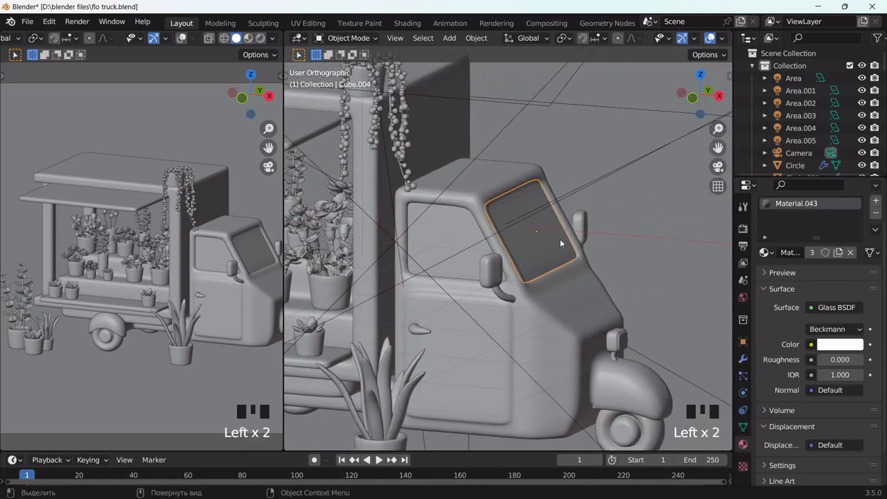
left_click_drag(828, 360, 833, 359)
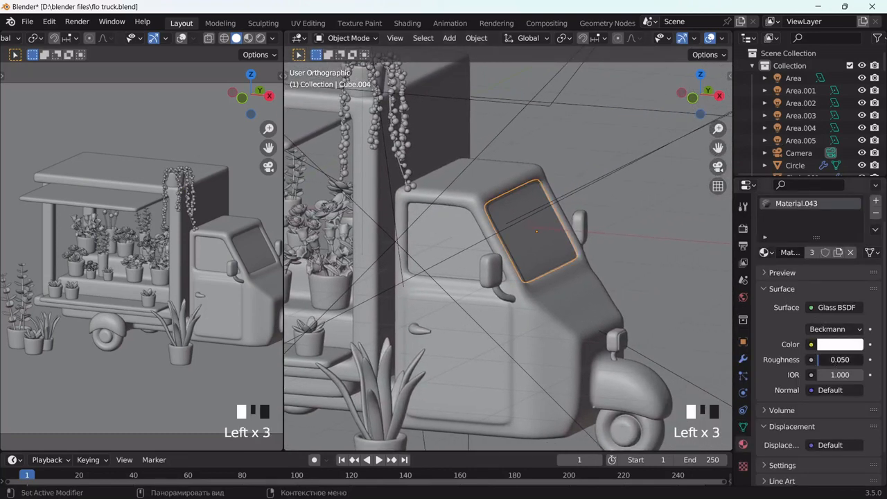
left_click(840, 375)
left_click(397, 253)
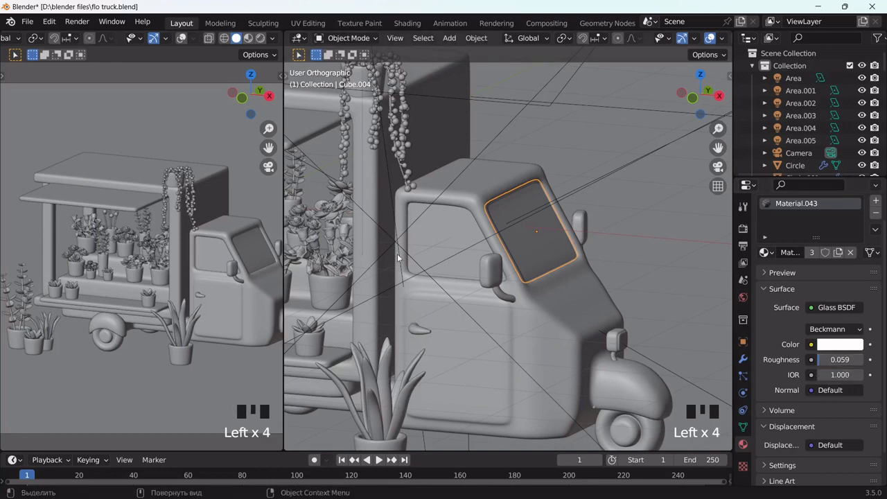
double_click(838, 375)
key("BackSpace")
type("1")
left_click(683, 288)
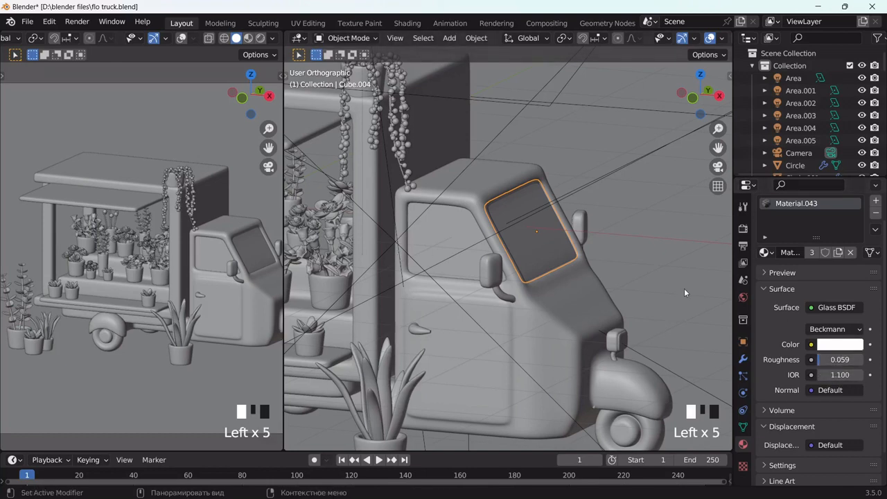
scroll(549, 182, "up", 2)
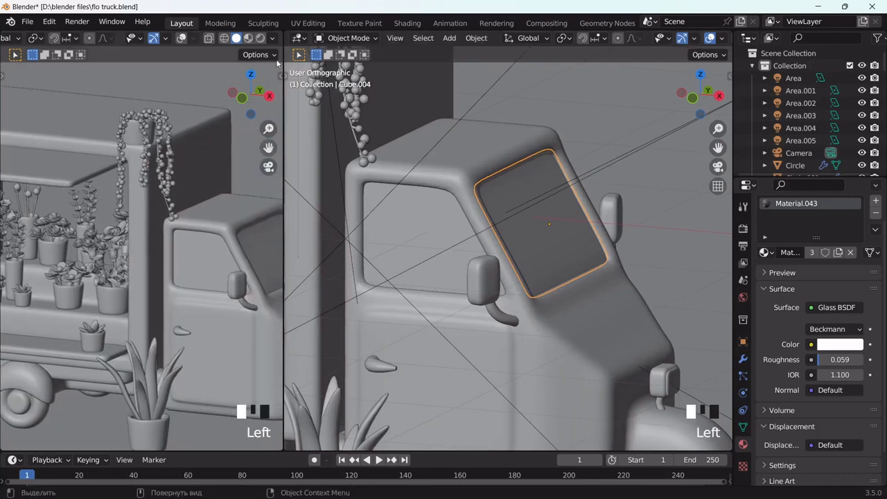
left_click(259, 38)
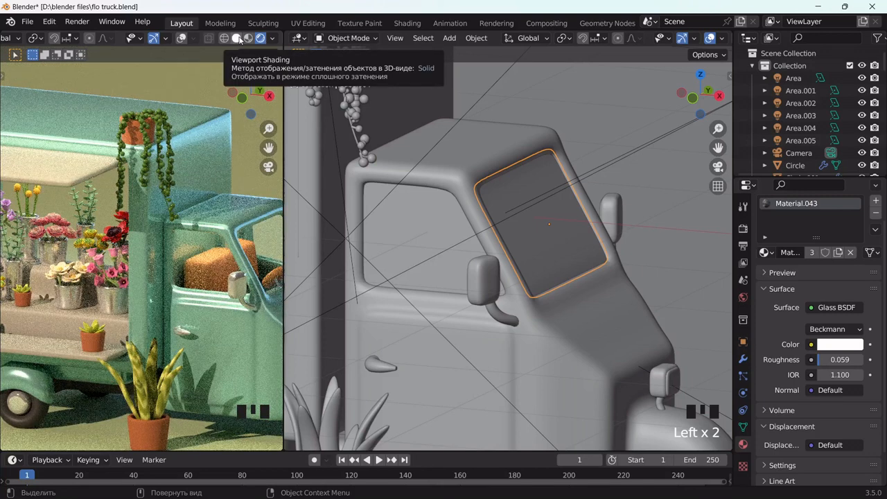
Rotate the Sun.001 light to a new angle and check it in Rendered shading
left_click(240, 39)
scroll(162, 210, "down", 5)
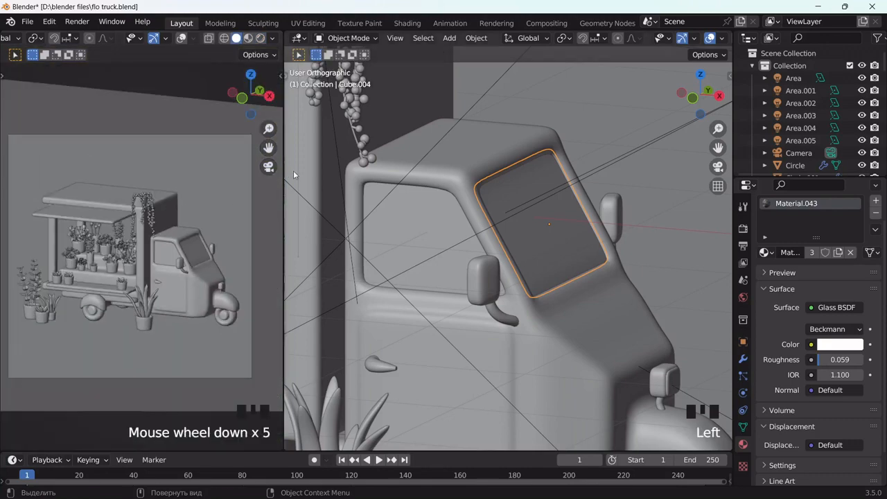
left_click_drag(268, 148, 291, 146)
scroll(416, 196, "down", 15)
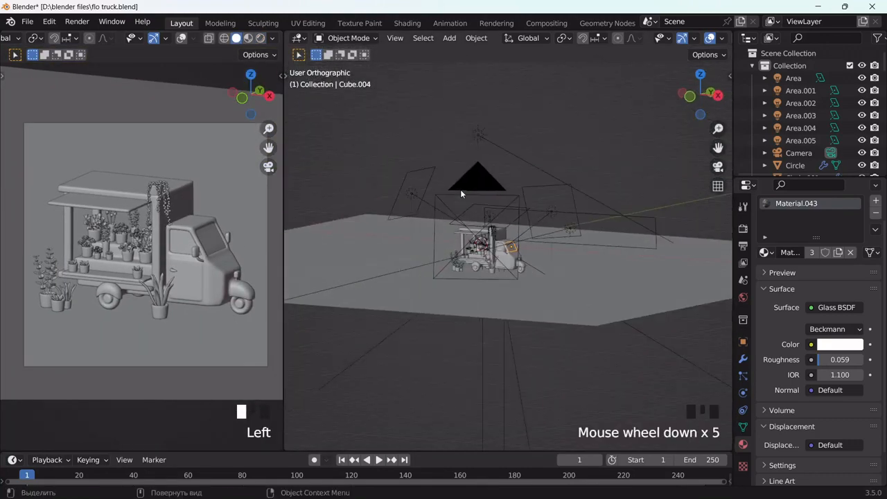
left_click(532, 154)
middle_click_drag(550, 207, 521, 215)
scroll(521, 215, "up", 3)
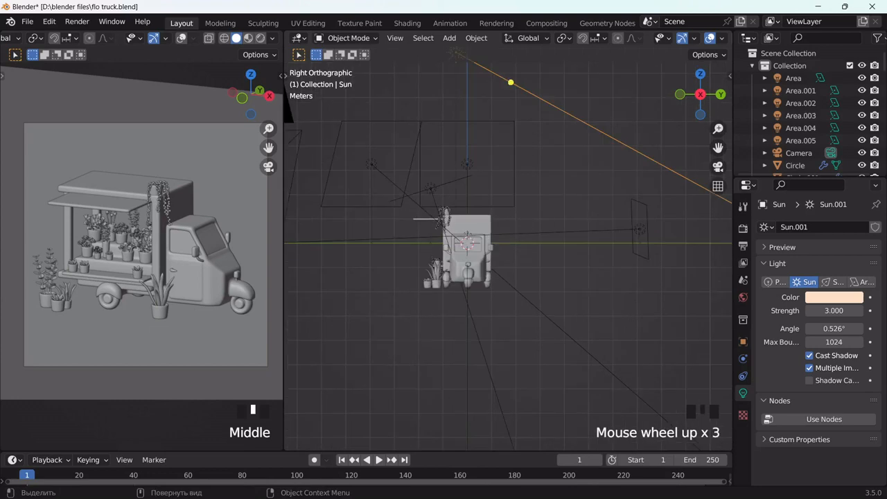
key("r")
key("Return")
left_click(261, 38)
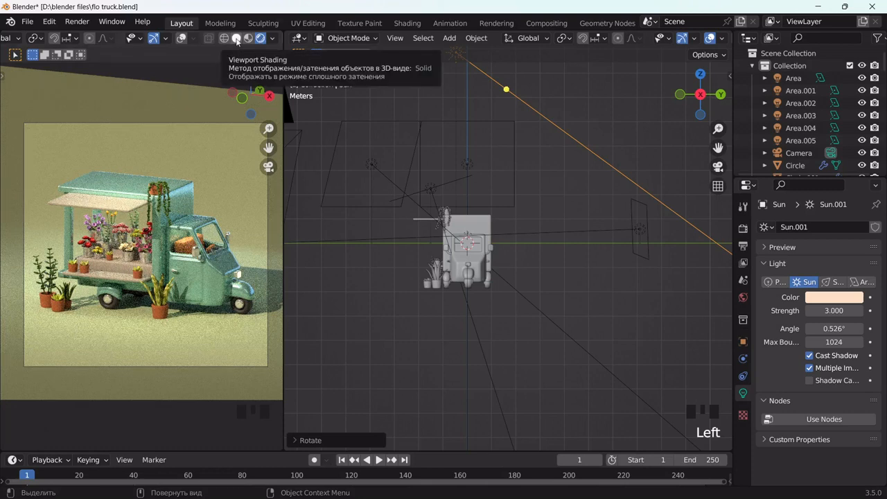
Save flo truck.blend and start rendering the final image with Render Image
left_click(237, 39)
scroll(478, 221, "down", 2)
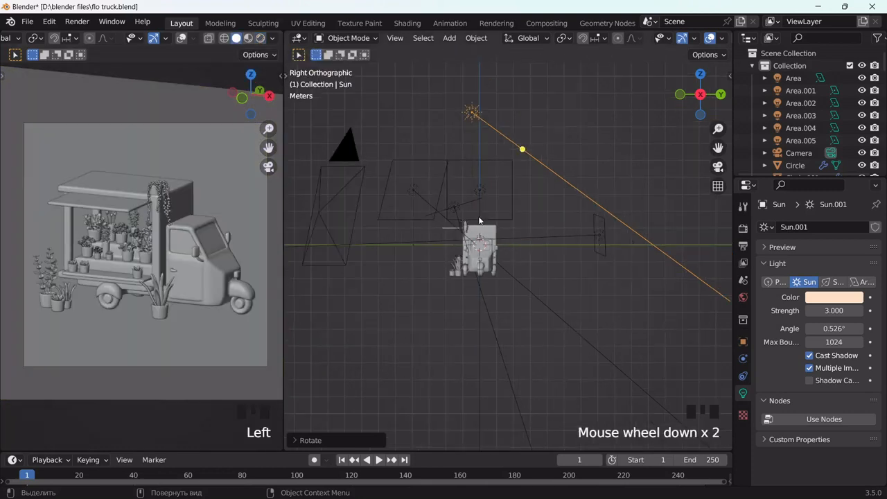
key("ctrl+s")
left_click(77, 22)
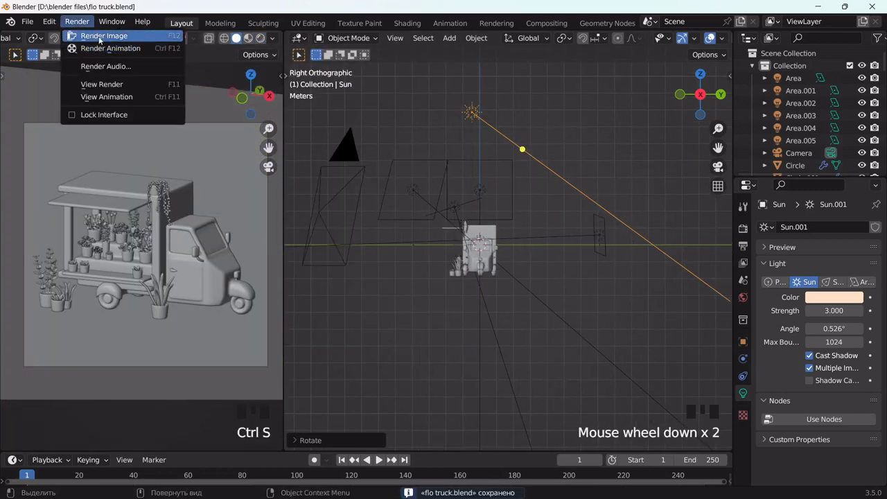
left_click(99, 36)
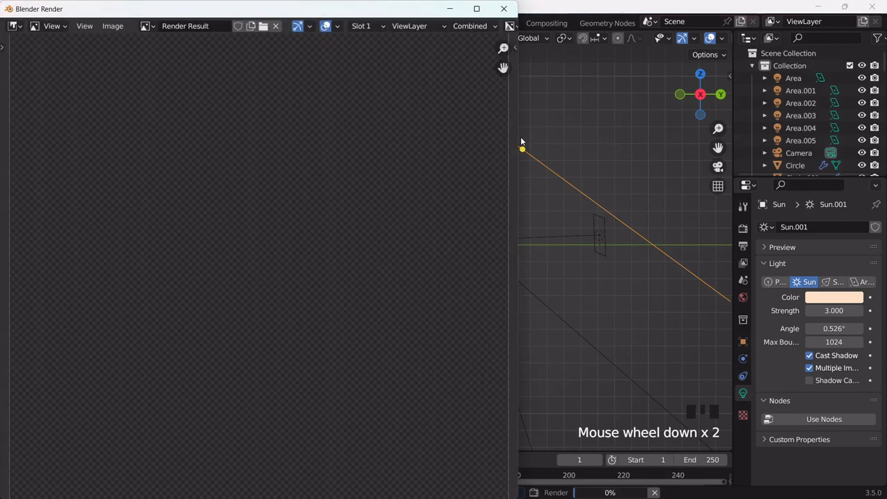